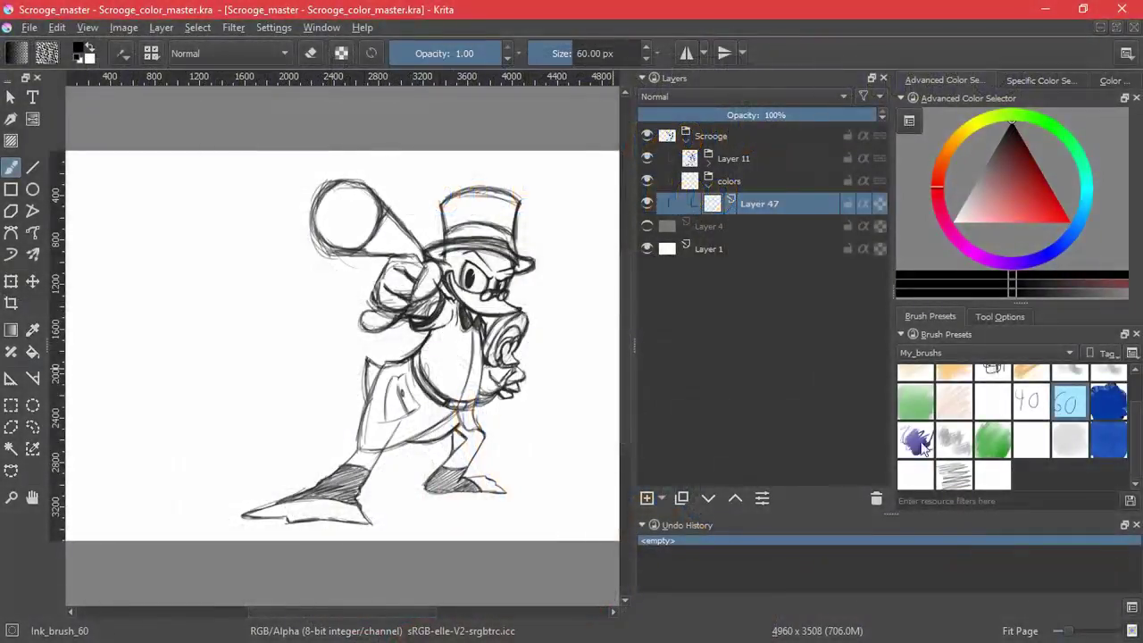
mouse_move(432, 386)
mouse_down()
mouse_move(464, 348)
mouse_move(460, 335)
mouse_up()
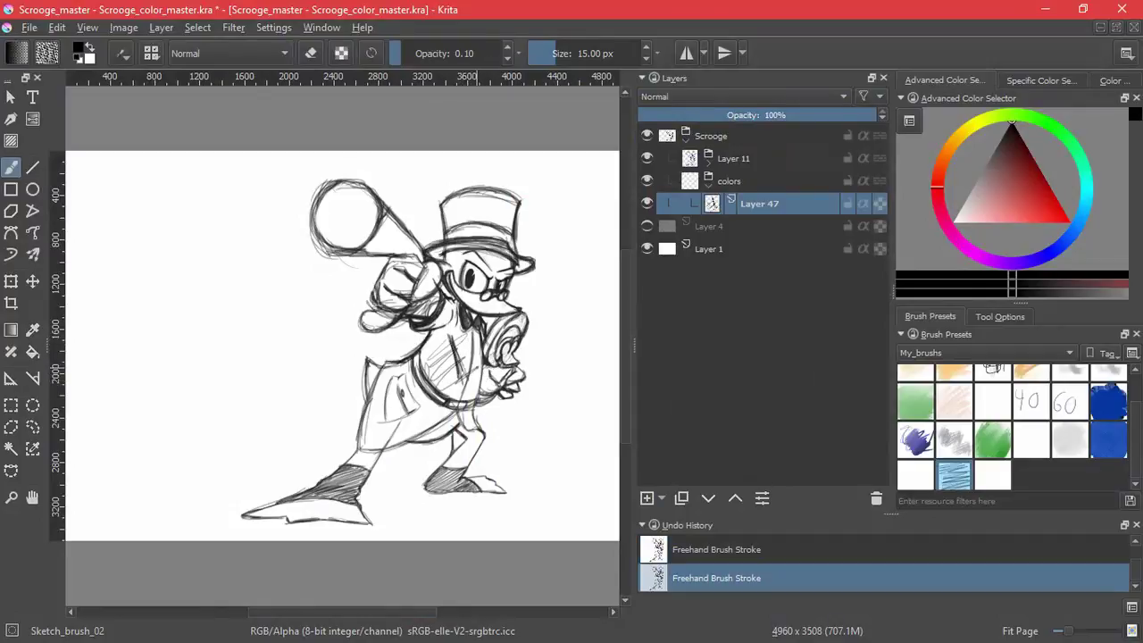
key(ctrl+z)
key(ctrl+z)
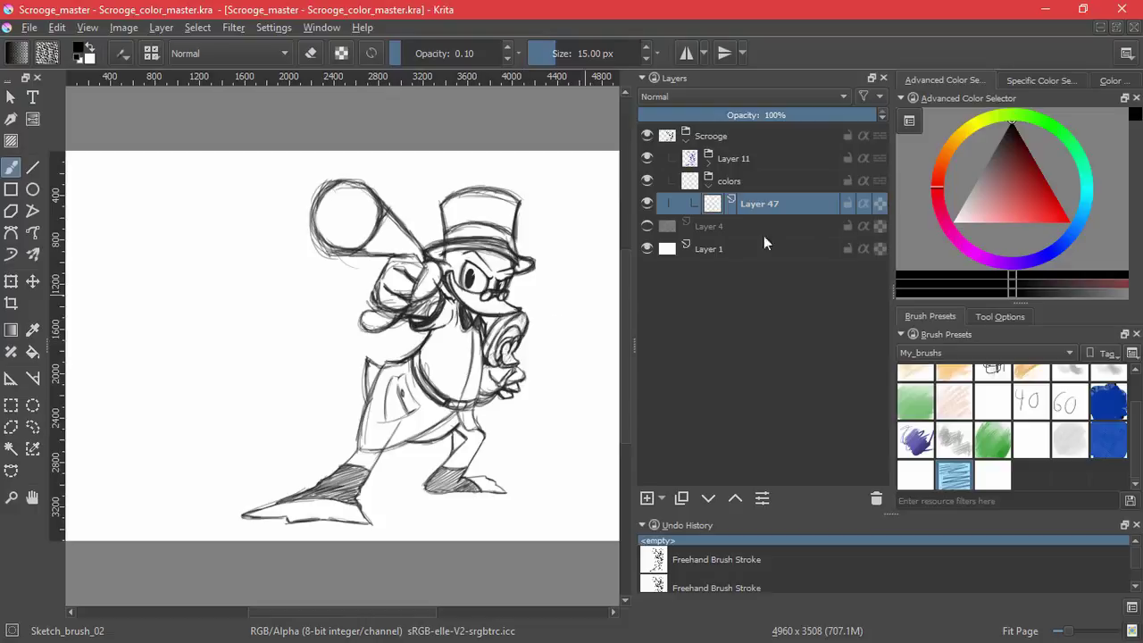
Set the brush colour to #B24735 and try a test stroke on Layer 47, undoing it
click(1041, 80)
click(1031, 202)
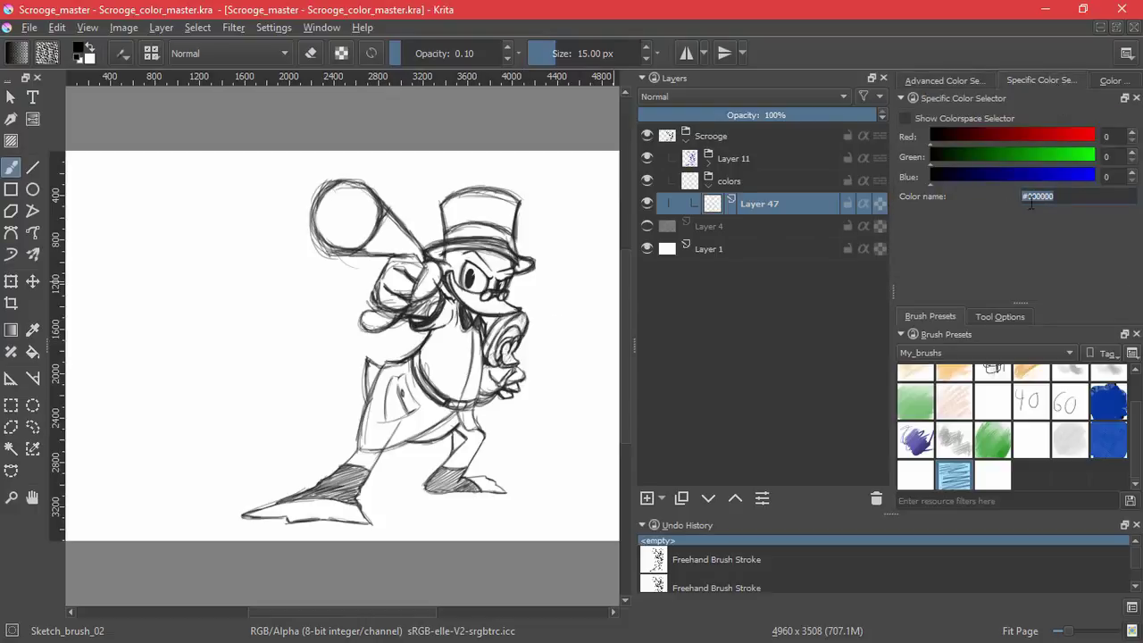
text(#B24735)
key(Return)
mouse_move(457, 341)
mouse_down()
mouse_move(437, 377)
mouse_move(481, 360)
mouse_move(447, 248)
mouse_up()
key(ctrl+z)
Paint the upper part of the coat, from the collar down to the belt, solid red on Layer 47
drag(420, 303, 446, 304)
mouse_move(376, 267)
mouse_down()
mouse_move(335, 386)
mouse_move(329, 357)
mouse_move(286, 338)
mouse_move(310, 292)
mouse_move(315, 347)
mouse_move(350, 216)
mouse_move(323, 230)
mouse_move(365, 177)
mouse_move(350, 198)
mouse_move(383, 173)
mouse_move(395, 206)
mouse_move(389, 295)
mouse_move(386, 204)
mouse_move(396, 292)
mouse_move(398, 266)
mouse_move(423, 288)
mouse_move(432, 259)
mouse_move(473, 297)
mouse_move(457, 342)
mouse_move(443, 484)
mouse_move(377, 461)
mouse_move(297, 384)
mouse_move(305, 273)
mouse_move(313, 295)
mouse_move(356, 272)
mouse_move(326, 382)
mouse_move(408, 302)
mouse_move(378, 409)
mouse_move(430, 306)
mouse_move(414, 446)
mouse_move(440, 430)
mouse_move(470, 259)
mouse_move(425, 479)
mouse_move(447, 340)
mouse_move(437, 435)
mouse_move(387, 444)
mouse_move(364, 351)
mouse_move(386, 301)
mouse_move(375, 378)
mouse_up()
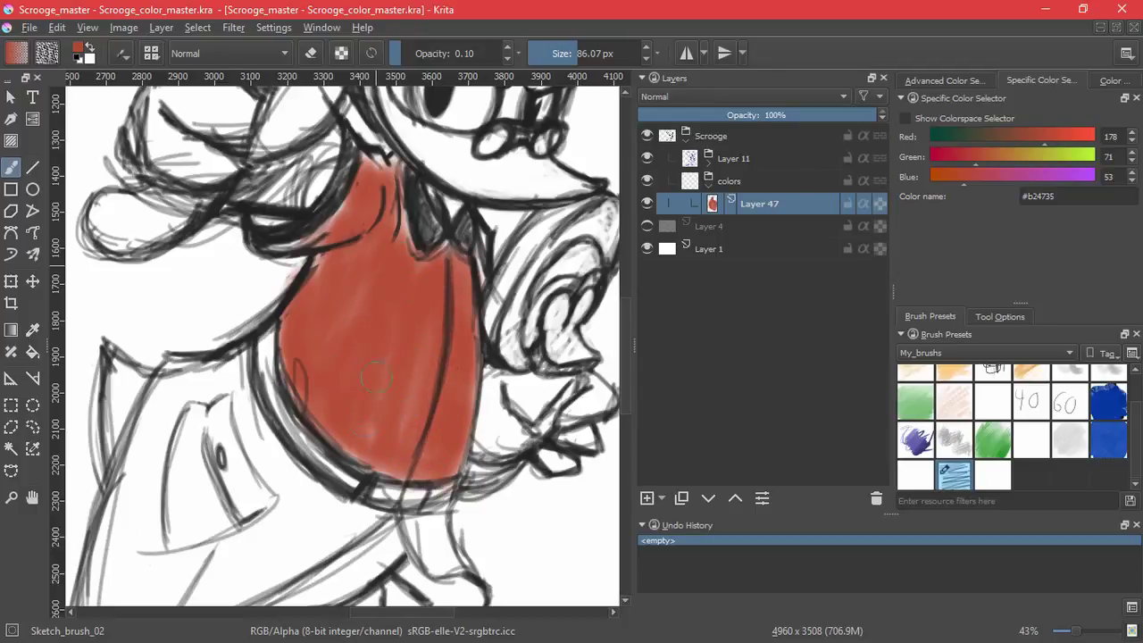
drag(447, 234, 429, 318)
drag(398, 216, 396, 179)
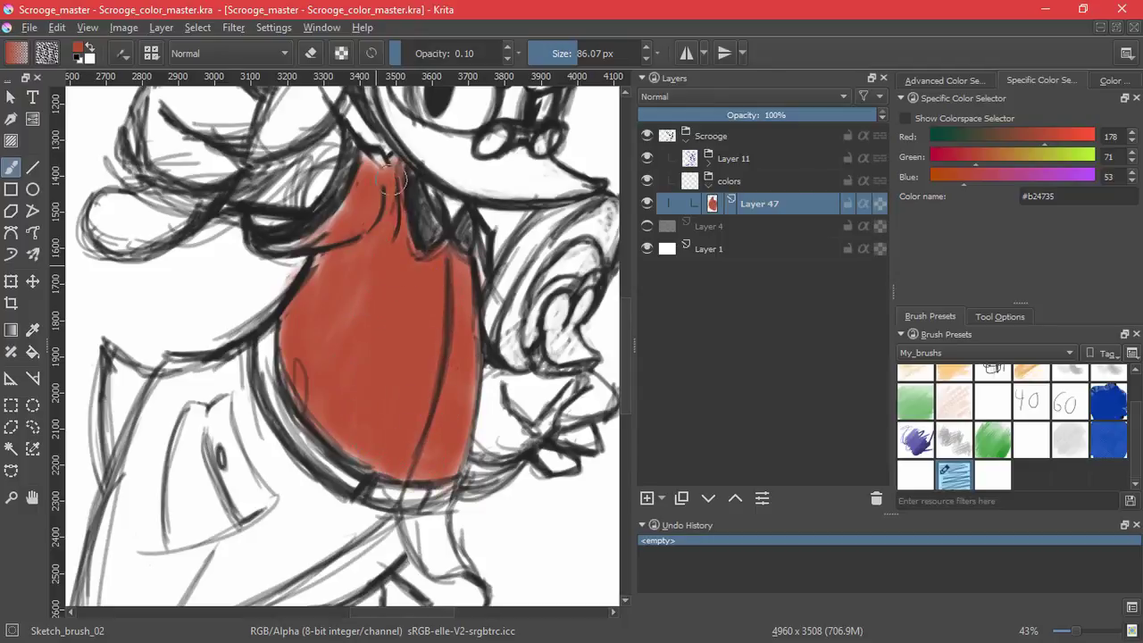
drag(296, 251, 320, 254)
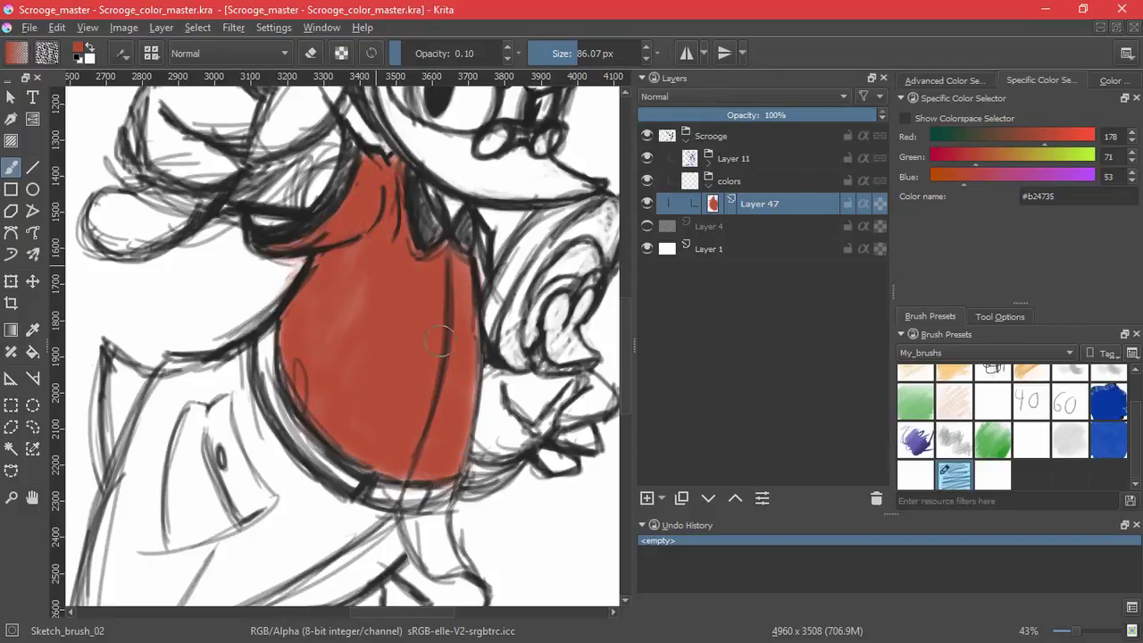
drag(377, 270, 305, 354)
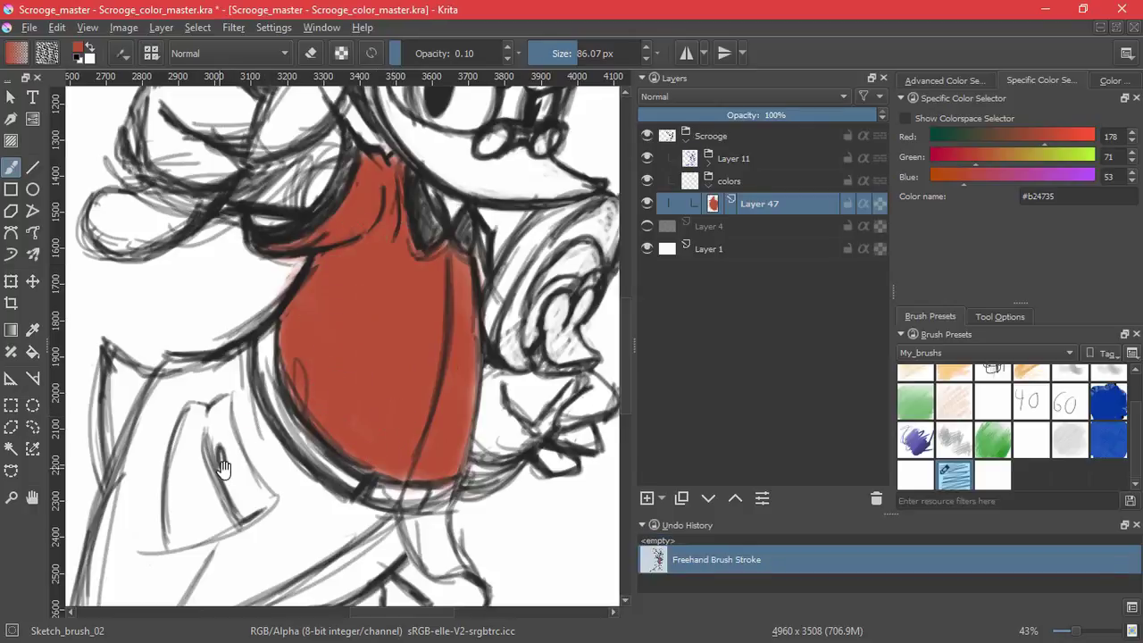
Fill the coat skirt below the belt with the same red and erase the paint that spills over its outline
drag(230, 469, 312, 382)
mouse_move(330, 461)
mouse_down()
mouse_move(263, 539)
mouse_move(166, 545)
mouse_move(241, 525)
mouse_move(400, 439)
mouse_move(354, 486)
mouse_move(425, 437)
mouse_move(212, 554)
mouse_move(259, 523)
mouse_move(261, 487)
mouse_move(229, 483)
mouse_move(198, 412)
mouse_move(190, 521)
mouse_move(161, 531)
mouse_move(181, 512)
mouse_move(209, 347)
mouse_move(239, 306)
mouse_move(299, 276)
mouse_move(410, 418)
mouse_move(438, 418)
mouse_move(362, 433)
mouse_move(233, 491)
mouse_move(357, 466)
mouse_move(219, 513)
mouse_move(203, 413)
mouse_move(245, 332)
mouse_move(257, 359)
mouse_move(212, 417)
mouse_move(305, 268)
mouse_move(234, 466)
mouse_move(312, 339)
mouse_move(286, 464)
mouse_move(348, 424)
mouse_move(322, 370)
mouse_move(382, 389)
mouse_move(327, 262)
mouse_move(286, 279)
mouse_move(294, 298)
mouse_move(233, 387)
mouse_move(300, 367)
mouse_move(208, 466)
mouse_move(231, 480)
mouse_move(417, 436)
mouse_move(332, 486)
mouse_move(394, 449)
mouse_up()
mouse_move(495, 441)
mouse_down()
mouse_move(531, 424)
mouse_move(513, 438)
mouse_move(540, 464)
mouse_move(531, 481)
mouse_move(504, 457)
mouse_up()
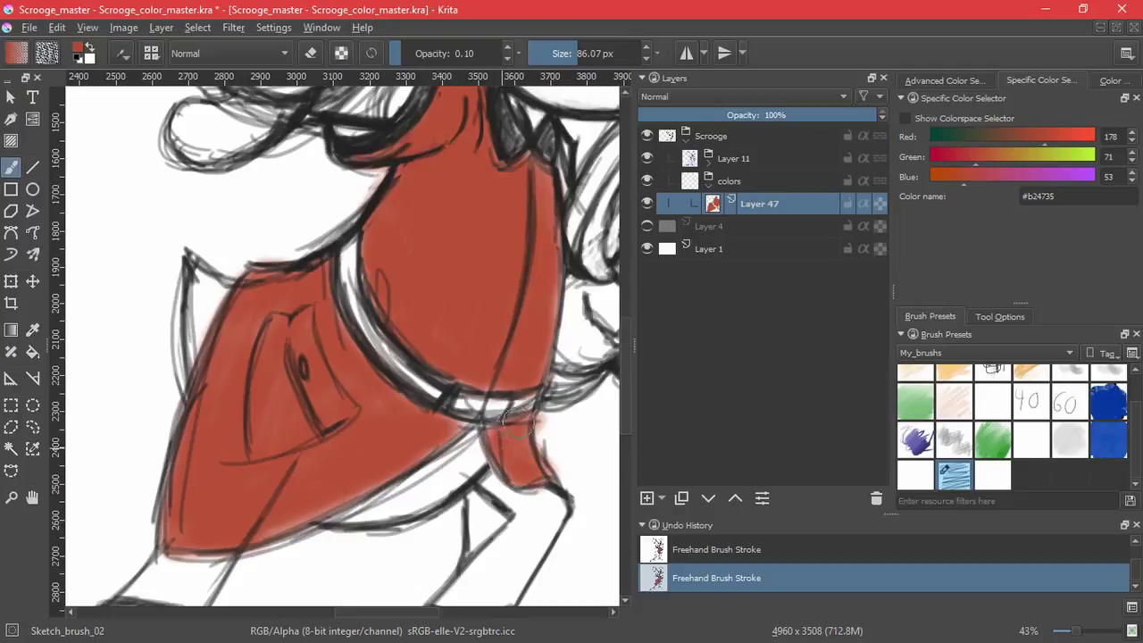
key(e)
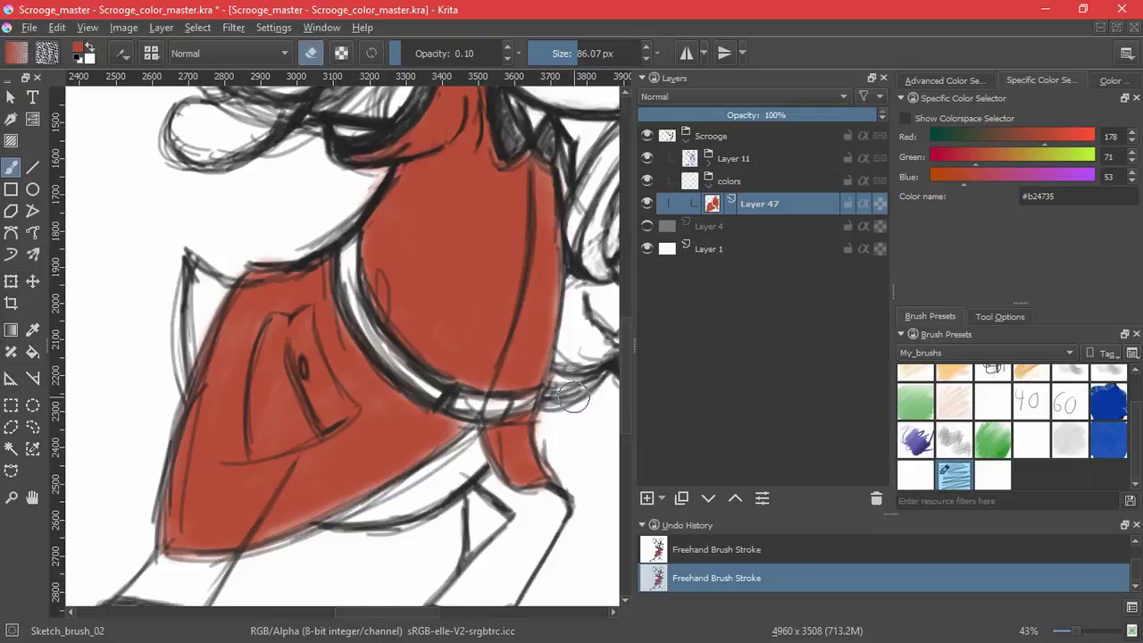
drag(498, 272, 498, 375)
drag(563, 250, 447, 427)
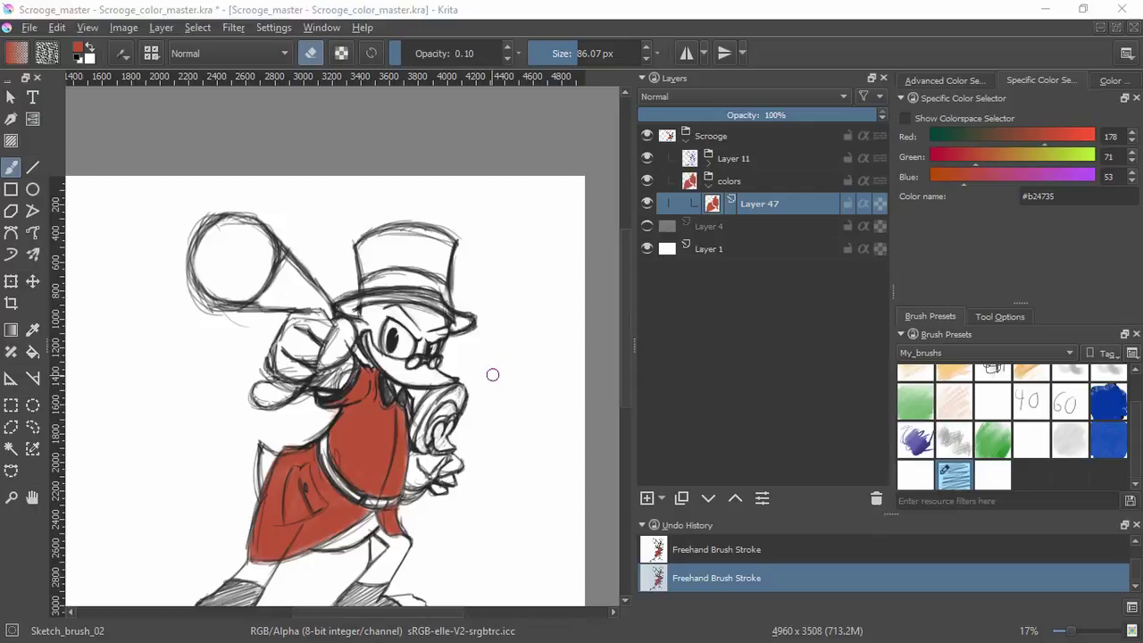
Set the brush colour to #e7a648, add a paint layer above Layer 47 and try a stroke, undoing it
click(1072, 197)
text(#e7a648)
key(Return)
click(648, 498)
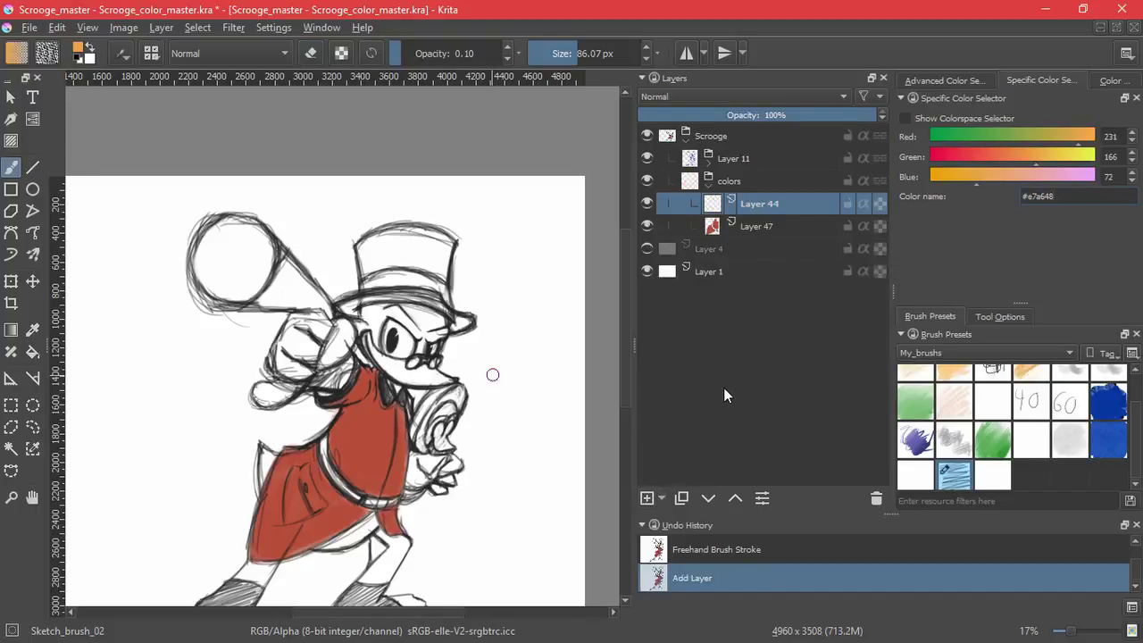
drag(494, 263, 523, 331)
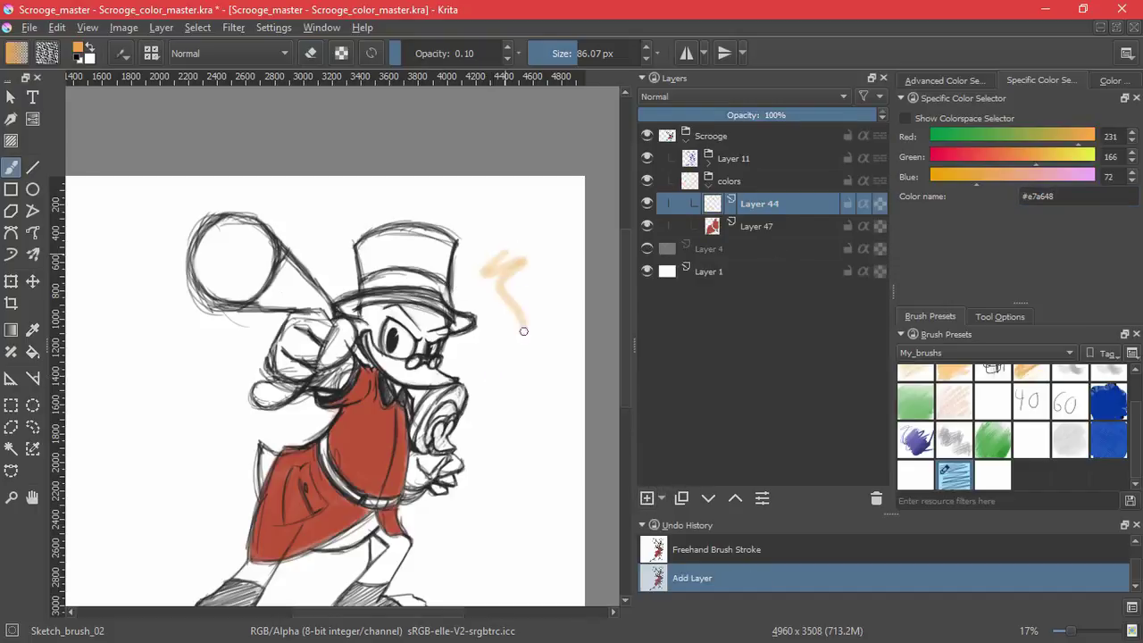
key(ctrl+z)
Paint the bent rear leg and its foot orange on the new layer, leaving the hatched spat uncoloured
drag(387, 543, 422, 384)
mouse_move(415, 425)
mouse_down()
mouse_move(466, 328)
mouse_move(380, 272)
mouse_move(435, 310)
mouse_move(458, 304)
mouse_move(421, 404)
mouse_move(349, 401)
mouse_move(383, 377)
mouse_move(362, 395)
mouse_move(388, 414)
mouse_move(422, 382)
mouse_up()
mouse_move(453, 299)
mouse_down()
mouse_move(422, 294)
mouse_move(383, 270)
mouse_move(423, 292)
mouse_up()
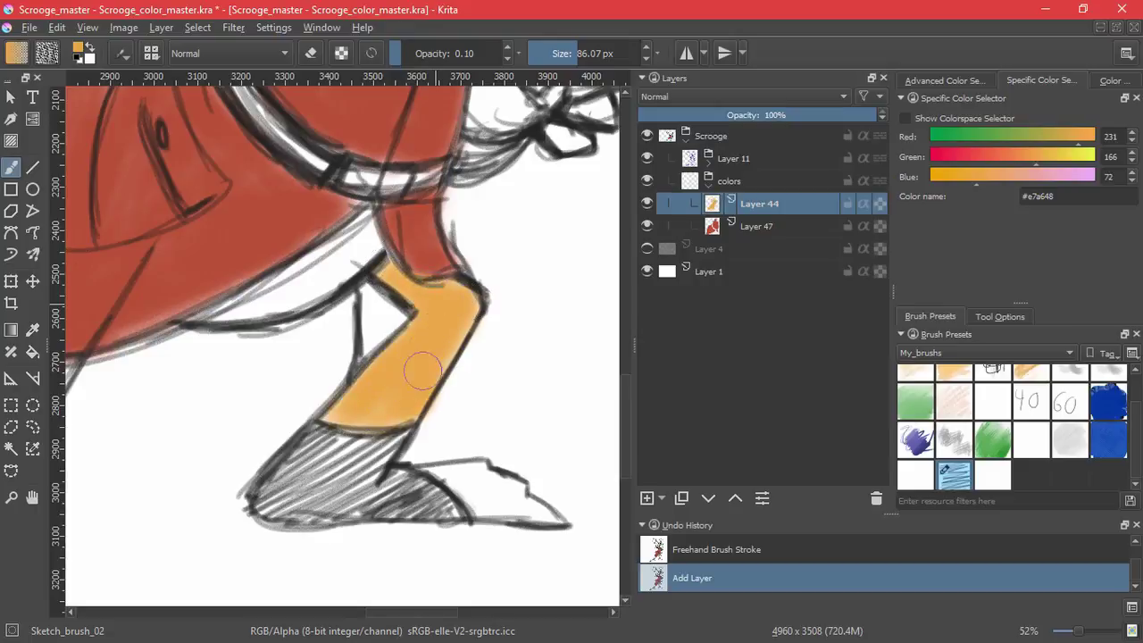
mouse_move(477, 474)
mouse_down()
mouse_move(549, 517)
mouse_move(488, 483)
mouse_move(515, 488)
mouse_move(513, 505)
mouse_move(534, 519)
mouse_move(450, 479)
mouse_move(482, 483)
mouse_move(432, 478)
mouse_up()
Paint the exposed part of the outstretched front leg orange, between the coat hem and the spat
drag(116, 527, 544, 399)
drag(375, 399, 347, 508)
mouse_move(455, 357)
mouse_down()
mouse_move(434, 408)
mouse_move(420, 377)
mouse_move(436, 356)
mouse_move(414, 369)
mouse_move(407, 389)
mouse_move(420, 398)
mouse_move(410, 358)
mouse_move(354, 387)
mouse_move(439, 352)
mouse_up()
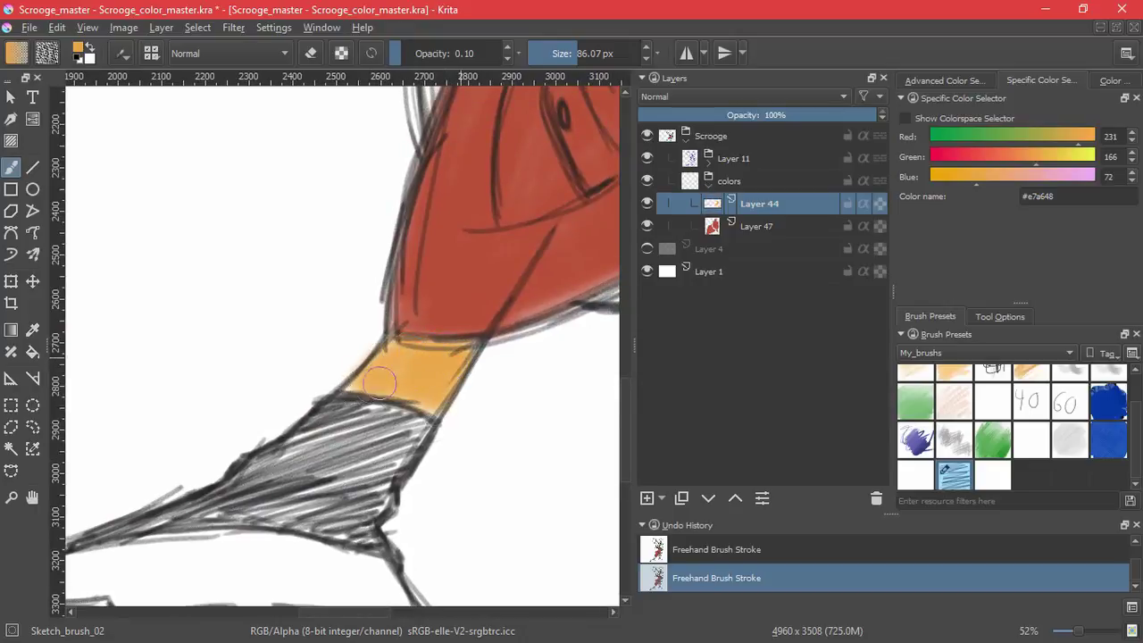
Fill the long front foot below the hatched spat with orange
scroll(439, 410, down, 5)
scroll(439, 411, left, 4)
mouse_move(295, 355)
mouse_down()
mouse_move(165, 372)
mouse_move(311, 336)
mouse_move(273, 349)
mouse_move(374, 329)
mouse_move(473, 334)
mouse_move(367, 318)
mouse_move(487, 337)
mouse_move(576, 367)
mouse_move(593, 387)
mouse_move(430, 346)
mouse_move(398, 358)
mouse_move(424, 377)
mouse_move(528, 384)
mouse_move(408, 364)
mouse_move(326, 395)
mouse_move(388, 376)
mouse_move(293, 358)
mouse_move(234, 372)
mouse_move(342, 397)
mouse_move(327, 366)
mouse_move(383, 361)
mouse_up()
mouse_move(569, 356)
mouse_down()
mouse_move(409, 327)
mouse_move(311, 332)
mouse_move(254, 365)
mouse_up()
drag(586, 387, 303, 398)
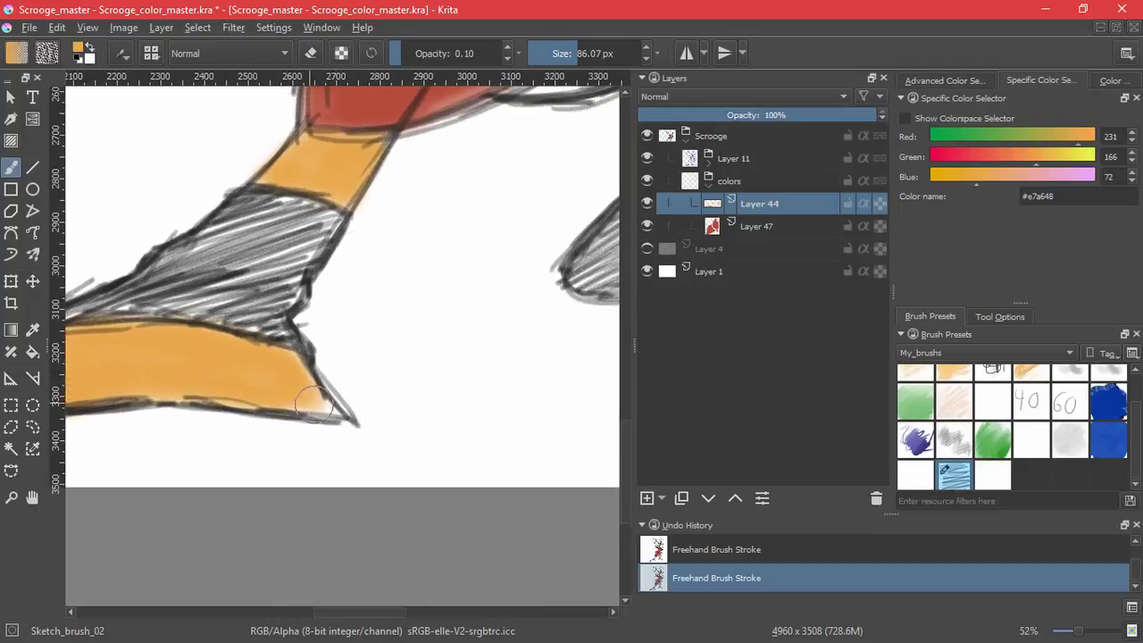
drag(614, 217, 278, 467)
drag(468, 253, 415, 443)
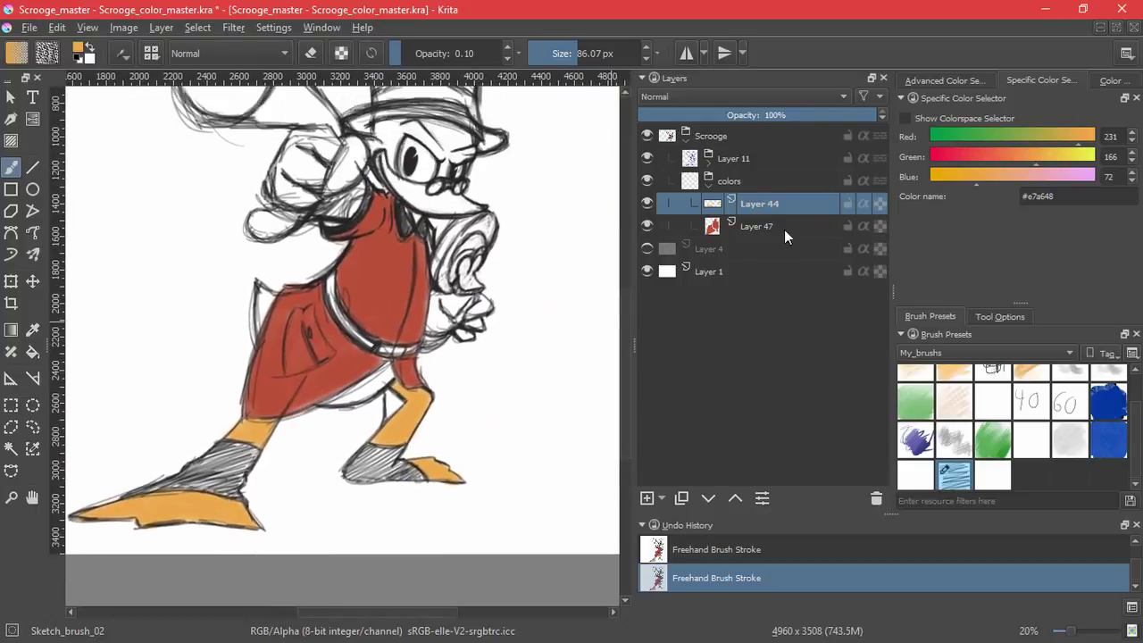
Return to Layer 47 with the red colour, paint the coat part visible behind the bent leg and erase the excess
click(784, 227)
click(947, 81)
click(1136, 128)
mouse_move(399, 382)
mouse_down()
mouse_move(331, 315)
mouse_move(396, 351)
mouse_move(315, 434)
mouse_move(335, 382)
mouse_move(330, 304)
mouse_move(340, 399)
mouse_move(319, 438)
mouse_move(336, 382)
mouse_move(330, 300)
mouse_move(420, 361)
mouse_move(306, 388)
mouse_up()
key(e)
mouse_move(285, 430)
mouse_down()
mouse_move(290, 287)
mouse_move(287, 383)
mouse_up()
key(e)
drag(422, 276, 376, 455)
drag(459, 299, 456, 480)
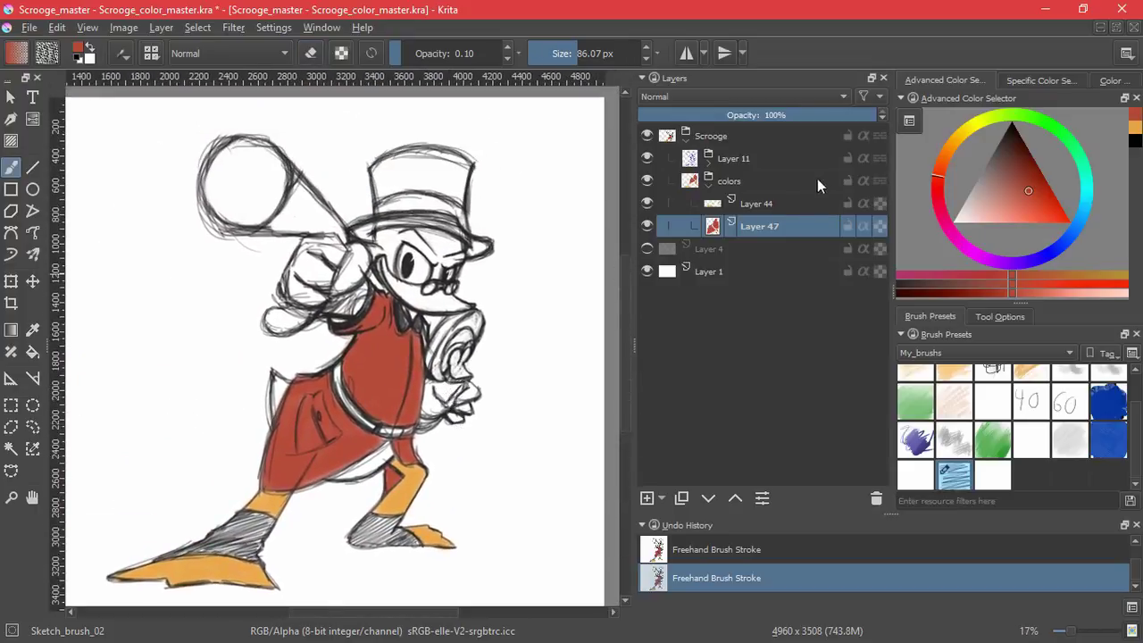
Switch to Layer 44 with the orange colour and paint the whole beak
click(780, 206)
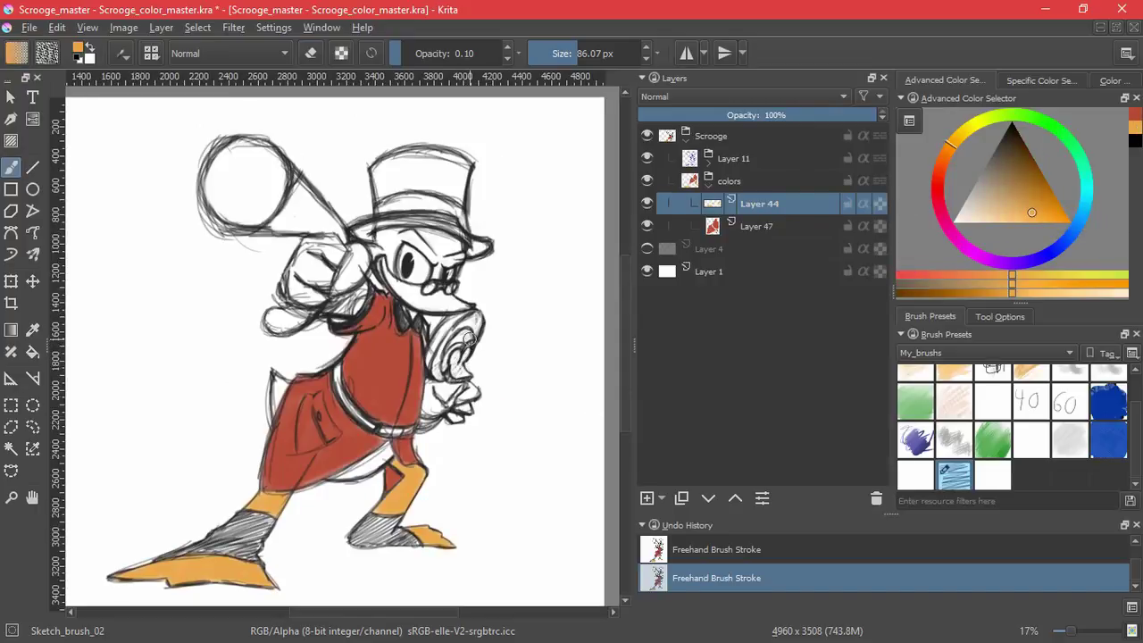
mouse_move(417, 323)
mouse_down()
mouse_move(501, 205)
mouse_move(426, 429)
mouse_move(429, 418)
mouse_move(454, 462)
mouse_move(470, 459)
mouse_move(490, 482)
mouse_move(421, 427)
mouse_move(429, 434)
mouse_move(384, 447)
mouse_move(404, 394)
mouse_move(474, 404)
mouse_move(469, 429)
mouse_move(339, 403)
mouse_move(362, 454)
mouse_move(319, 434)
mouse_move(349, 406)
mouse_move(265, 403)
mouse_move(340, 408)
mouse_up()
mouse_move(257, 416)
mouse_down()
mouse_move(188, 309)
mouse_move(194, 282)
mouse_move(199, 314)
mouse_move(238, 361)
mouse_up()
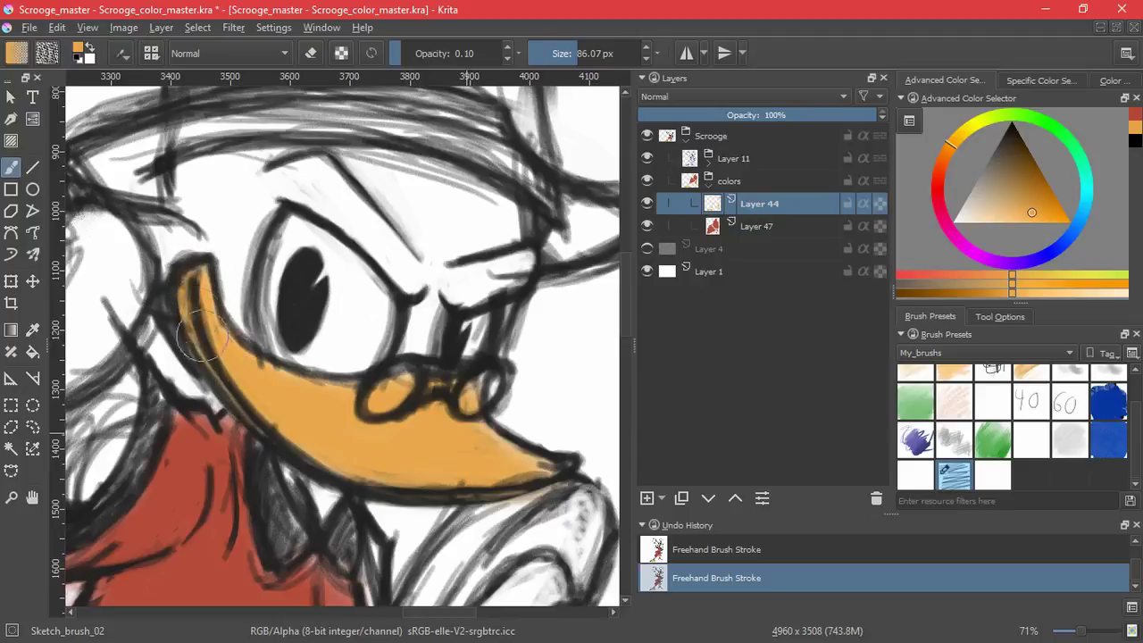
mouse_move(476, 321)
mouse_down()
mouse_move(447, 400)
mouse_move(460, 414)
mouse_move(496, 352)
mouse_move(480, 332)
mouse_move(469, 394)
mouse_up()
Switch back to Layer 47 with the red colour and paint the narrow coat strip beside the collar
click(777, 228)
click(1130, 132)
key(ctrl+z)
mouse_move(410, 426)
mouse_down()
mouse_move(420, 312)
mouse_move(401, 301)
mouse_move(406, 339)
mouse_move(395, 301)
mouse_up()
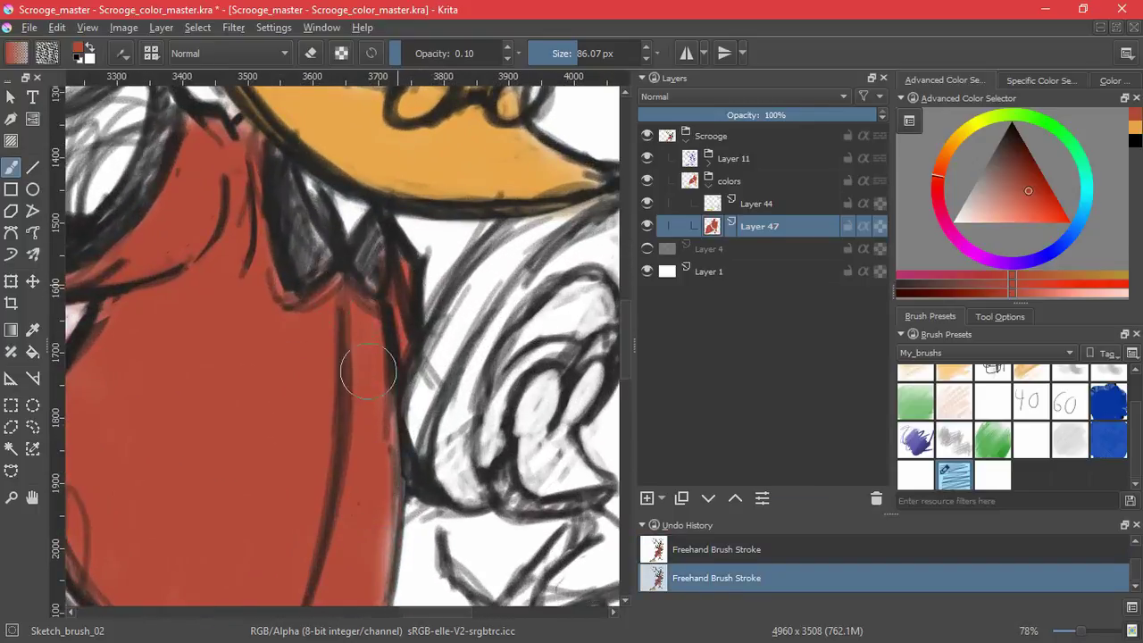
Fill the remaining white gaps in the raised arm's sleeve cuff with red
scroll(393, 368, down, 5)
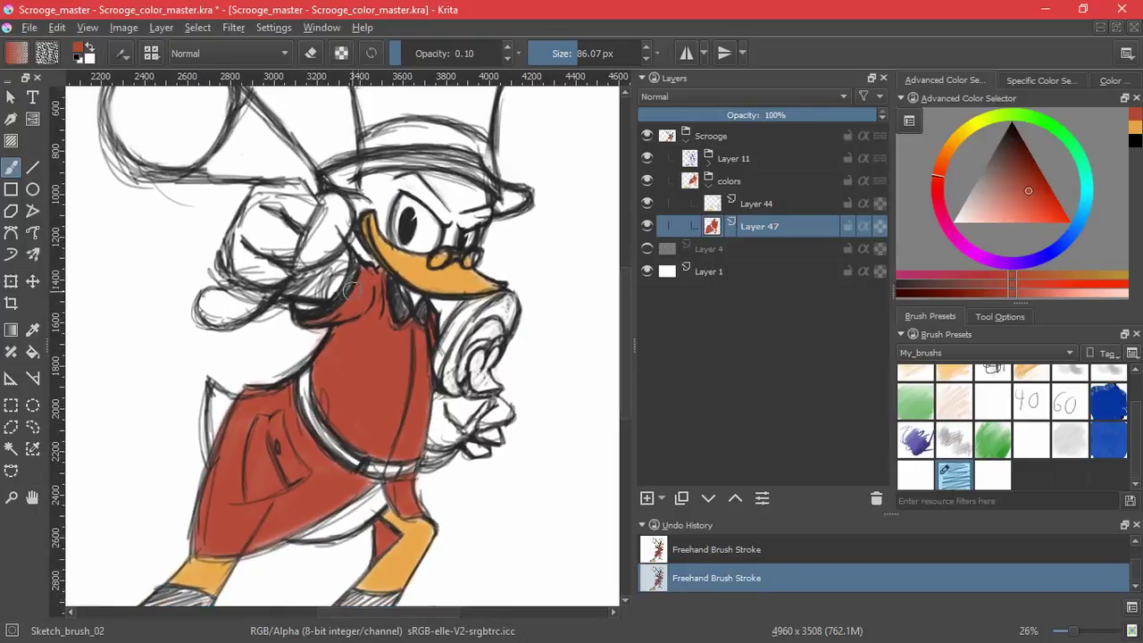
scroll(295, 304, up, 5)
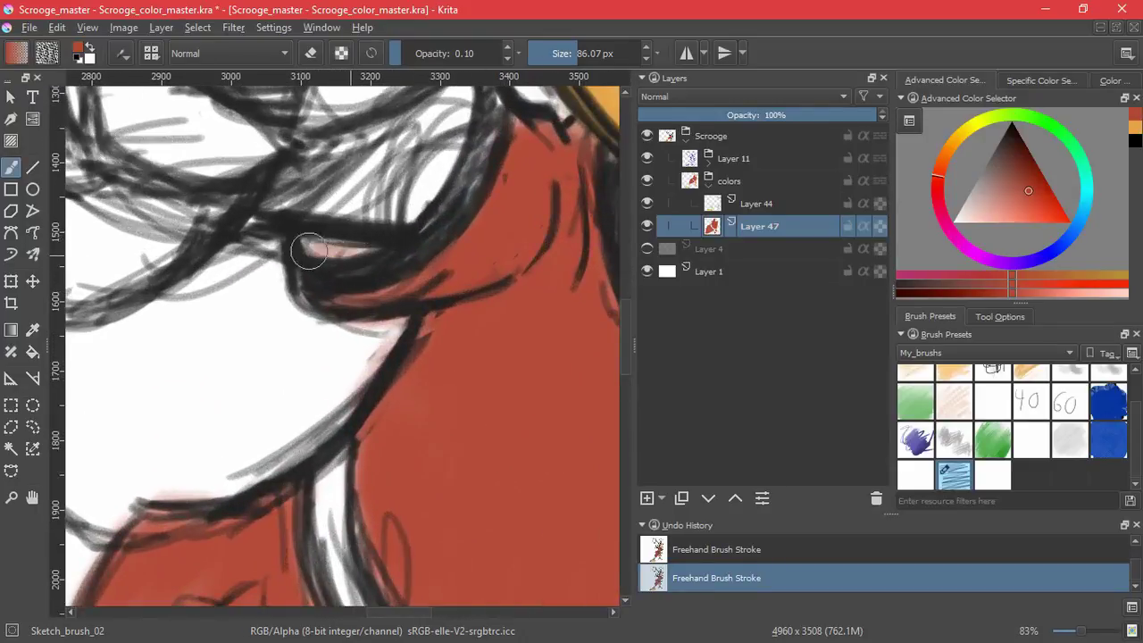
mouse_move(306, 246)
mouse_down()
mouse_move(365, 258)
mouse_move(381, 288)
mouse_up()
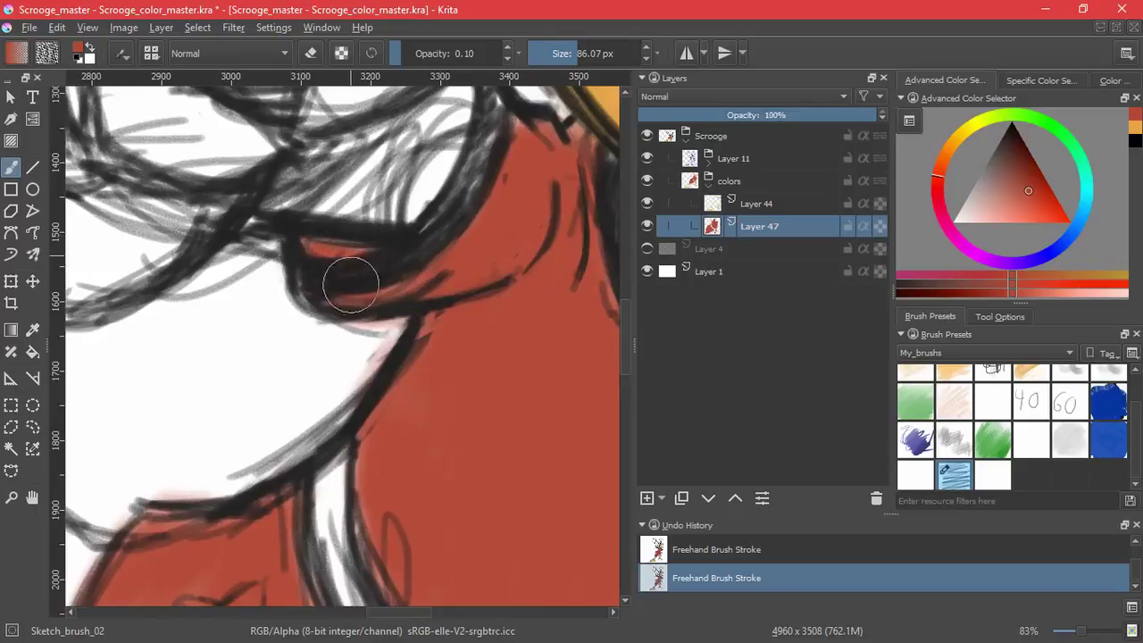
mouse_move(443, 241)
mouse_down()
mouse_move(475, 187)
mouse_move(485, 101)
mouse_move(446, 237)
mouse_up()
mouse_move(500, 268)
mouse_down()
mouse_move(462, 388)
mouse_move(378, 397)
mouse_up()
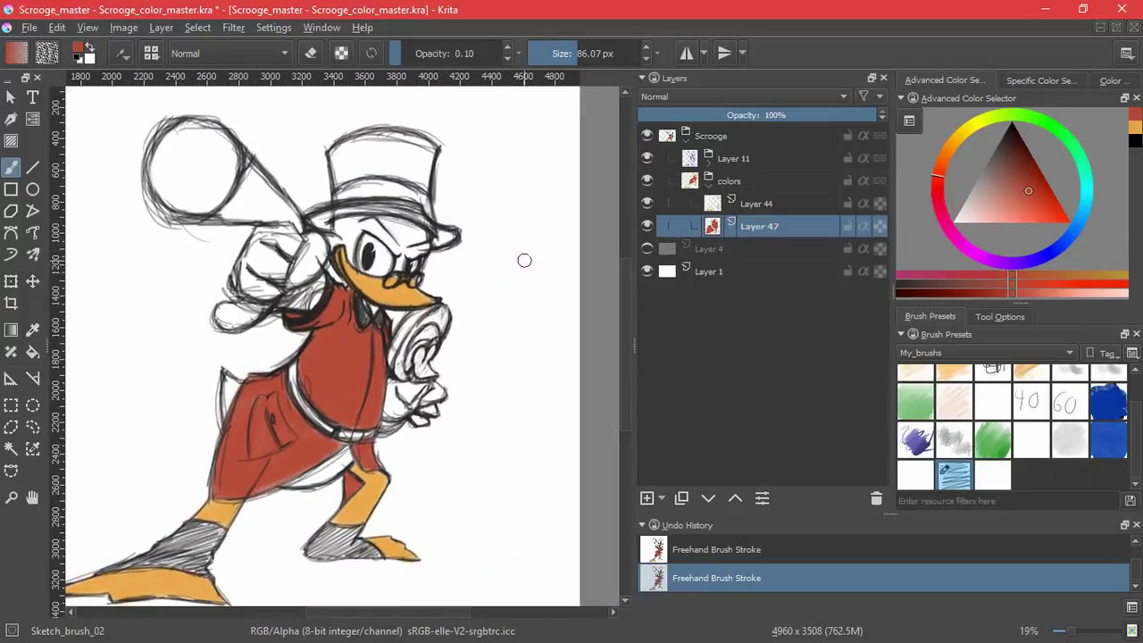
Add a new paint layer and raise it above Layer 44, undoing a test stroke made on it
click(648, 498)
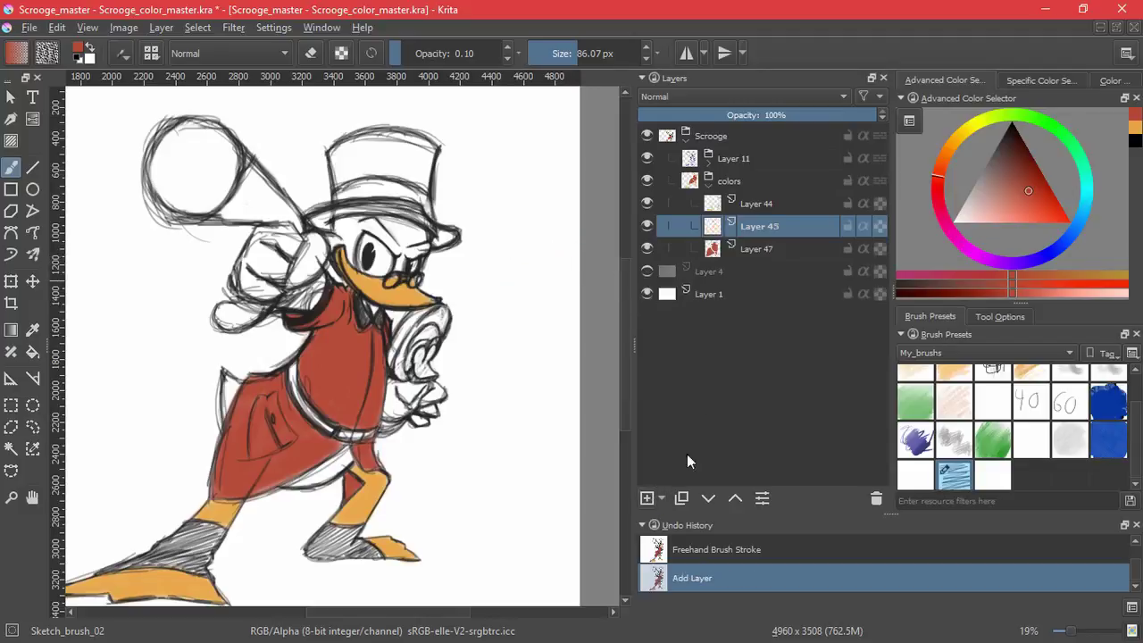
click(735, 497)
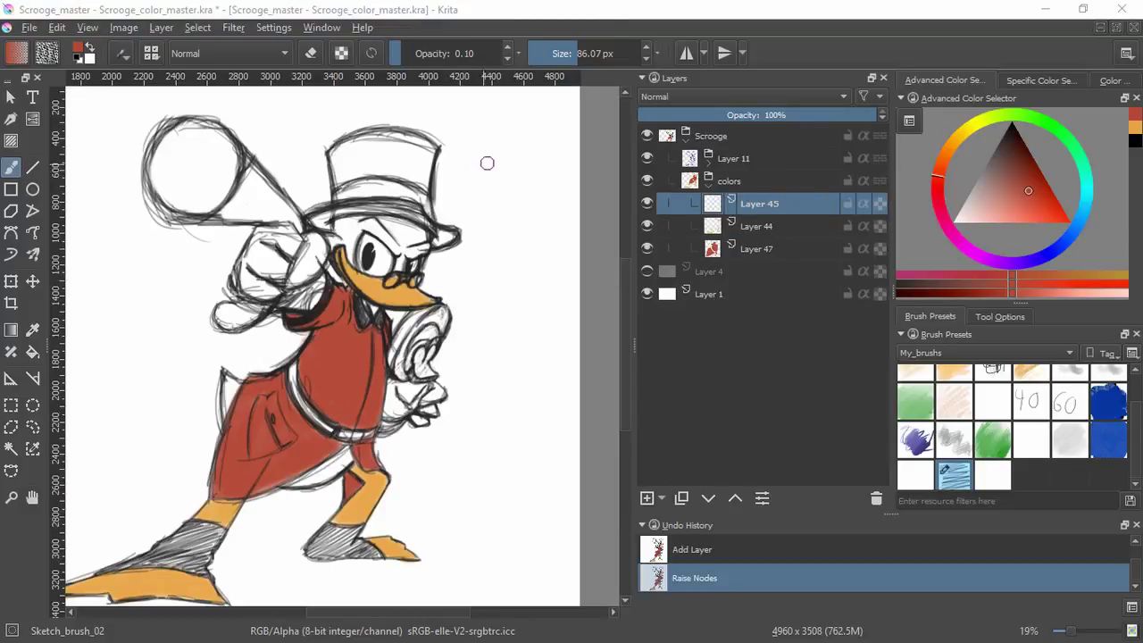
drag(486, 162, 491, 234)
key(ctrl+z)
Set the brush colour to #0a0a0a and try a stroke beside the hat, undoing it
click(1055, 83)
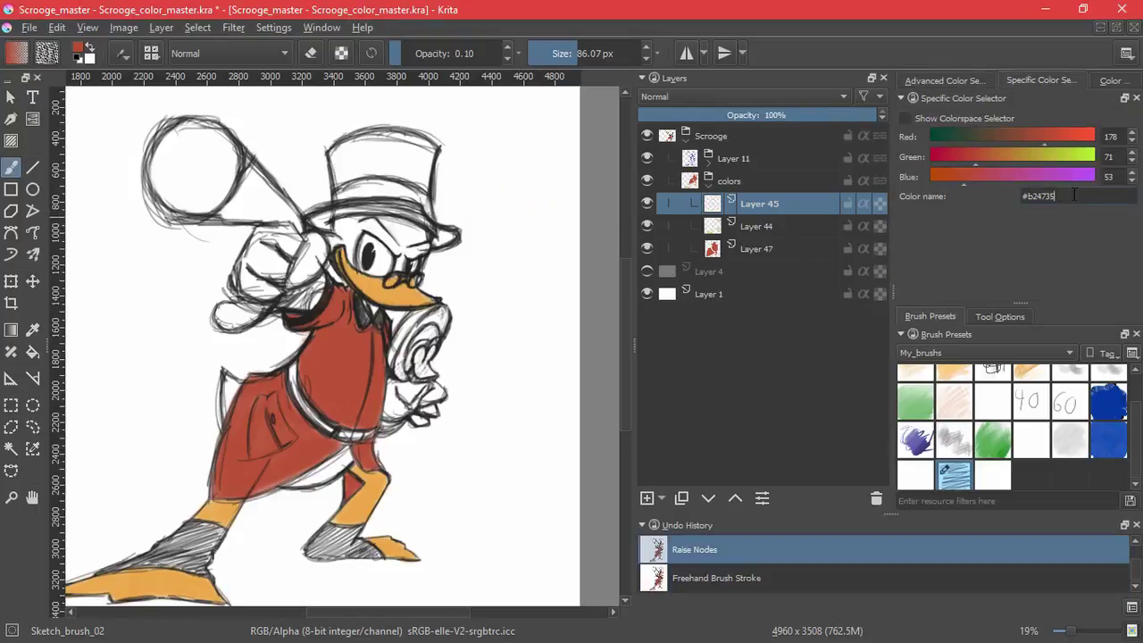
key(Return)
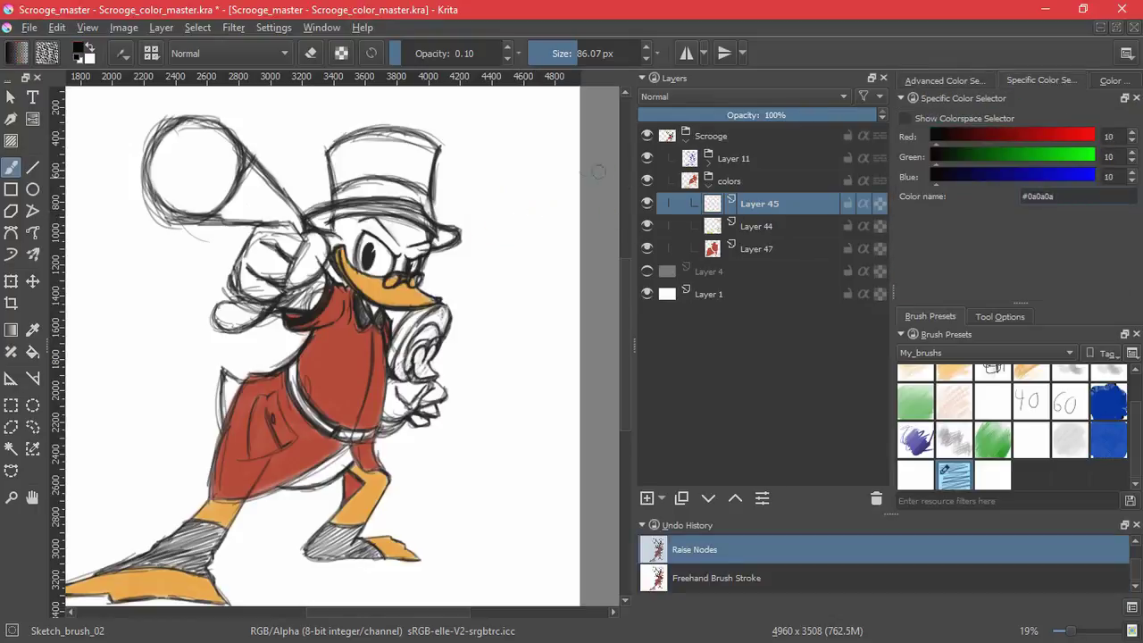
drag(480, 158, 510, 229)
key(ctrl+z)
Paint the top hat's crown and brim black on Layer 45, leaving the hat band white
mouse_move(368, 198)
mouse_down()
mouse_move(421, 99)
mouse_move(413, 312)
mouse_up()
mouse_move(245, 360)
mouse_down()
mouse_move(234, 306)
mouse_move(237, 375)
mouse_move(304, 259)
mouse_move(357, 250)
mouse_move(347, 303)
mouse_move(246, 366)
mouse_move(482, 357)
mouse_move(500, 393)
mouse_move(507, 281)
mouse_move(416, 234)
mouse_move(366, 259)
mouse_move(401, 237)
mouse_move(502, 292)
mouse_move(485, 339)
mouse_move(258, 345)
mouse_move(498, 395)
mouse_move(488, 334)
mouse_move(268, 312)
mouse_move(263, 325)
mouse_move(217, 304)
mouse_move(413, 242)
mouse_move(349, 235)
mouse_move(500, 265)
mouse_move(491, 421)
mouse_move(312, 330)
mouse_move(296, 291)
mouse_move(287, 382)
mouse_up()
drag(275, 431, 318, 289)
mouse_move(255, 357)
mouse_down()
mouse_move(224, 347)
mouse_move(240, 354)
mouse_move(374, 299)
mouse_move(386, 304)
mouse_move(280, 320)
mouse_move(480, 333)
mouse_move(287, 280)
mouse_move(190, 283)
mouse_move(373, 319)
mouse_move(293, 285)
mouse_move(429, 369)
mouse_move(434, 358)
mouse_move(385, 380)
mouse_move(427, 354)
mouse_move(447, 361)
mouse_move(359, 330)
mouse_move(335, 279)
mouse_move(203, 273)
mouse_move(213, 268)
mouse_move(297, 275)
mouse_move(115, 292)
mouse_move(283, 296)
mouse_up()
Paint the small rounded cane end below the fist black and erase the excess paint
mouse_move(185, 350)
mouse_down()
mouse_move(533, 275)
mouse_move(533, 156)
mouse_up()
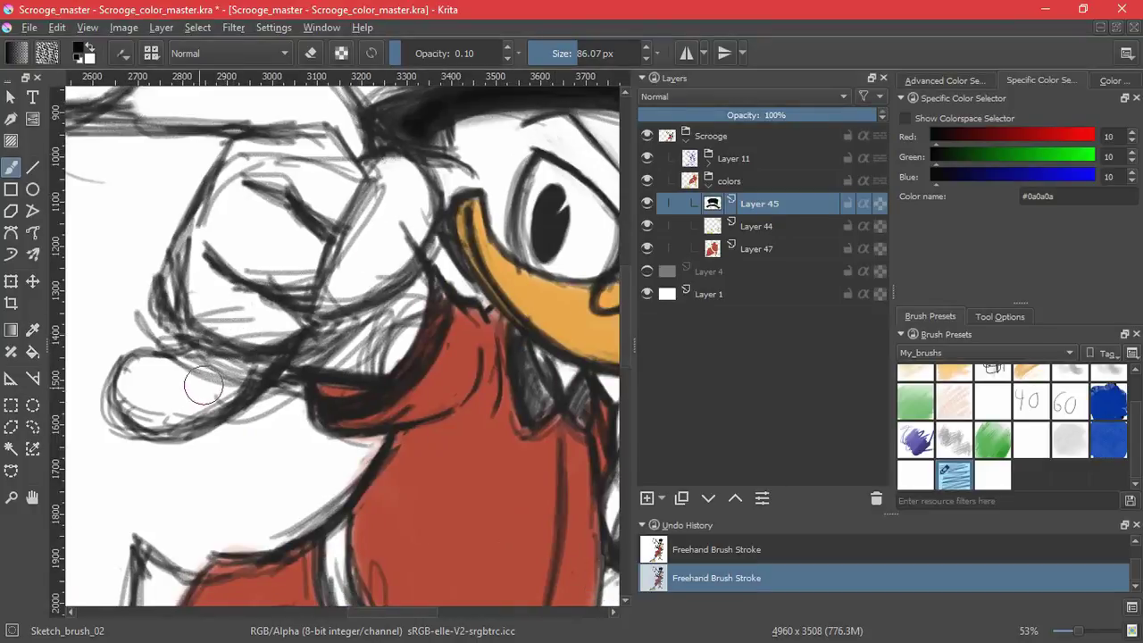
key(alt+Tab)
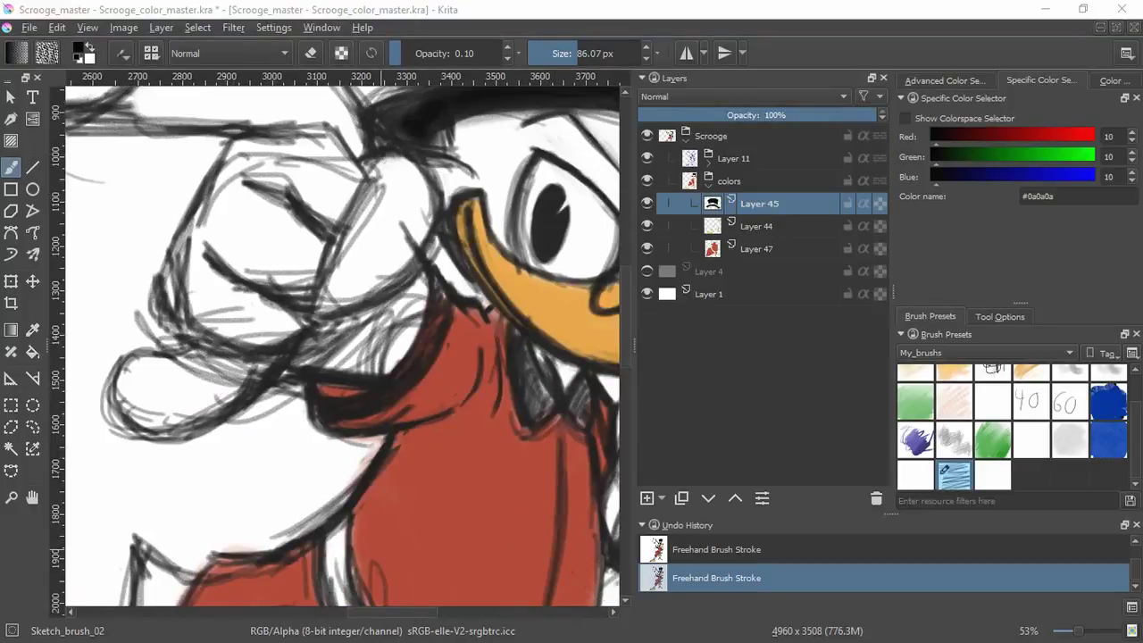
mouse_move(139, 415)
mouse_down()
mouse_move(161, 409)
mouse_move(145, 386)
mouse_move(259, 384)
mouse_move(191, 396)
mouse_move(223, 371)
mouse_move(170, 367)
mouse_move(231, 363)
mouse_up()
mouse_move(402, 90)
mouse_down()
mouse_move(441, 372)
mouse_move(395, 411)
mouse_move(375, 393)
mouse_move(174, 398)
mouse_move(214, 357)
mouse_move(241, 255)
mouse_move(304, 321)
mouse_move(250, 290)
mouse_move(268, 339)
mouse_move(235, 370)
mouse_move(219, 344)
mouse_move(294, 368)
mouse_move(301, 312)
mouse_move(268, 276)
mouse_move(416, 331)
mouse_move(393, 358)
mouse_move(334, 298)
mouse_move(390, 331)
mouse_move(292, 237)
mouse_up()
key(e)
drag(191, 330, 374, 417)
key(e)
Fill the large round end of the cane and its taper towards the hand with black
mouse_move(376, 326)
mouse_down()
mouse_move(284, 448)
mouse_move(295, 411)
mouse_move(214, 419)
mouse_move(206, 339)
mouse_move(181, 328)
mouse_move(295, 268)
mouse_move(348, 294)
mouse_move(375, 375)
mouse_move(398, 367)
mouse_move(378, 403)
mouse_move(247, 352)
mouse_move(372, 321)
mouse_move(185, 342)
mouse_move(207, 309)
mouse_move(181, 339)
mouse_move(217, 372)
mouse_move(292, 380)
mouse_move(258, 464)
mouse_move(352, 413)
mouse_move(224, 327)
mouse_move(342, 351)
mouse_move(197, 428)
mouse_move(187, 414)
mouse_move(350, 235)
mouse_move(410, 344)
mouse_move(383, 294)
mouse_move(485, 399)
mouse_move(322, 446)
mouse_move(360, 470)
mouse_move(199, 474)
mouse_move(451, 503)
mouse_up()
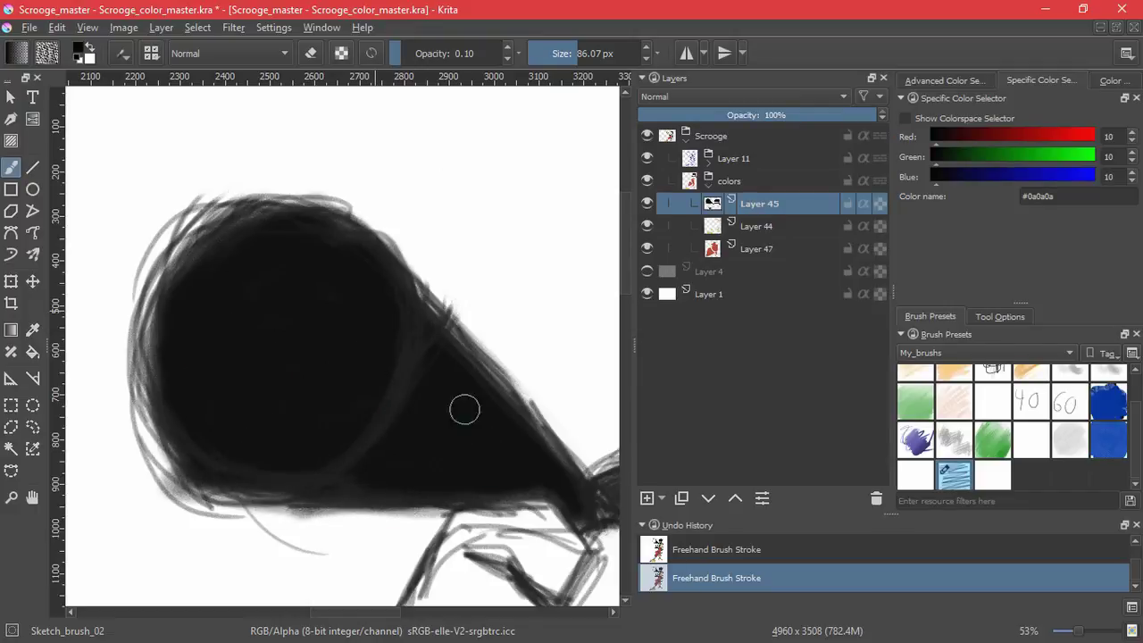
drag(510, 348, 443, 456)
drag(525, 452, 253, 424)
scroll(381, 275, up, 4)
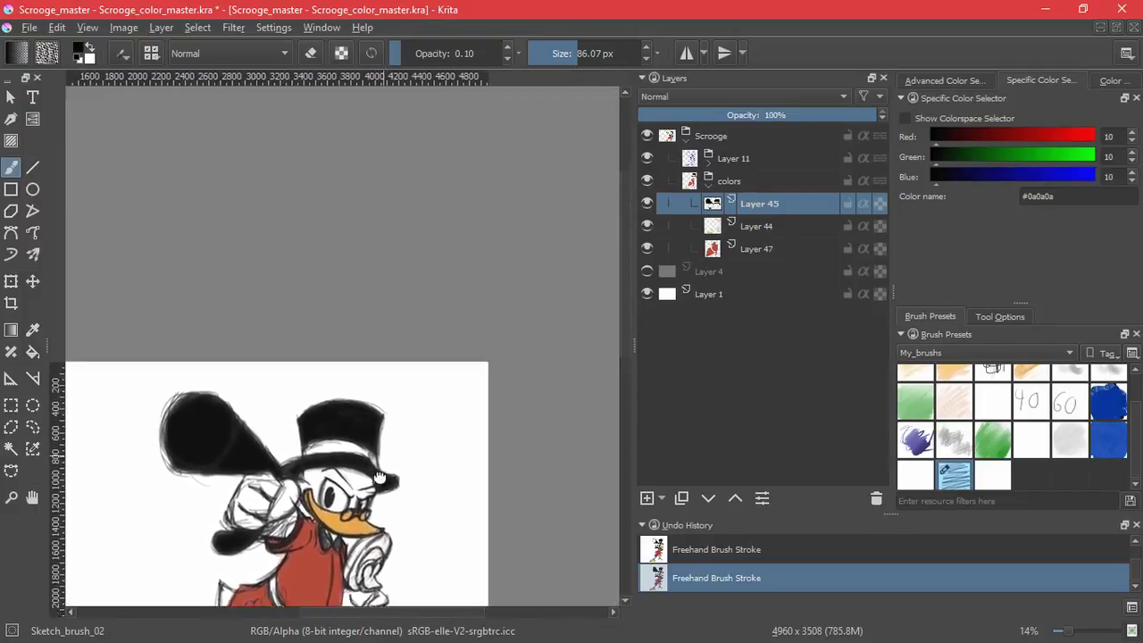
Erase the excess black paint around the edges of the top hat's crown and brim
key(e)
drag(387, 365, 374, 475)
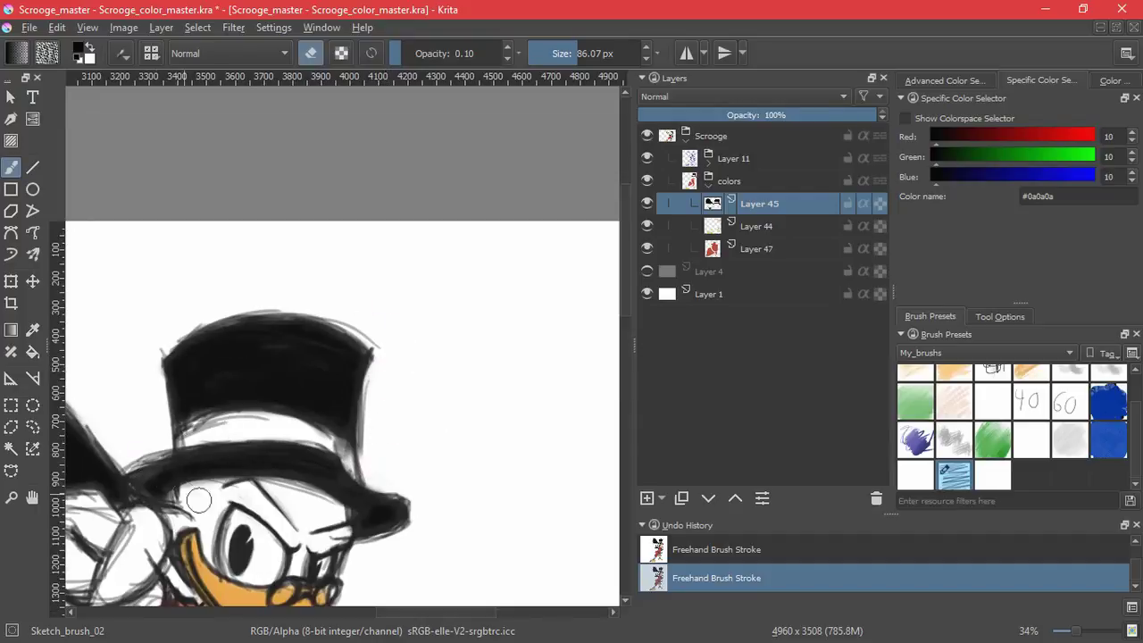
mouse_move(360, 463)
mouse_down()
mouse_move(349, 452)
mouse_move(354, 462)
mouse_up()
drag(454, 359, 420, 465)
drag(421, 465, 473, 291)
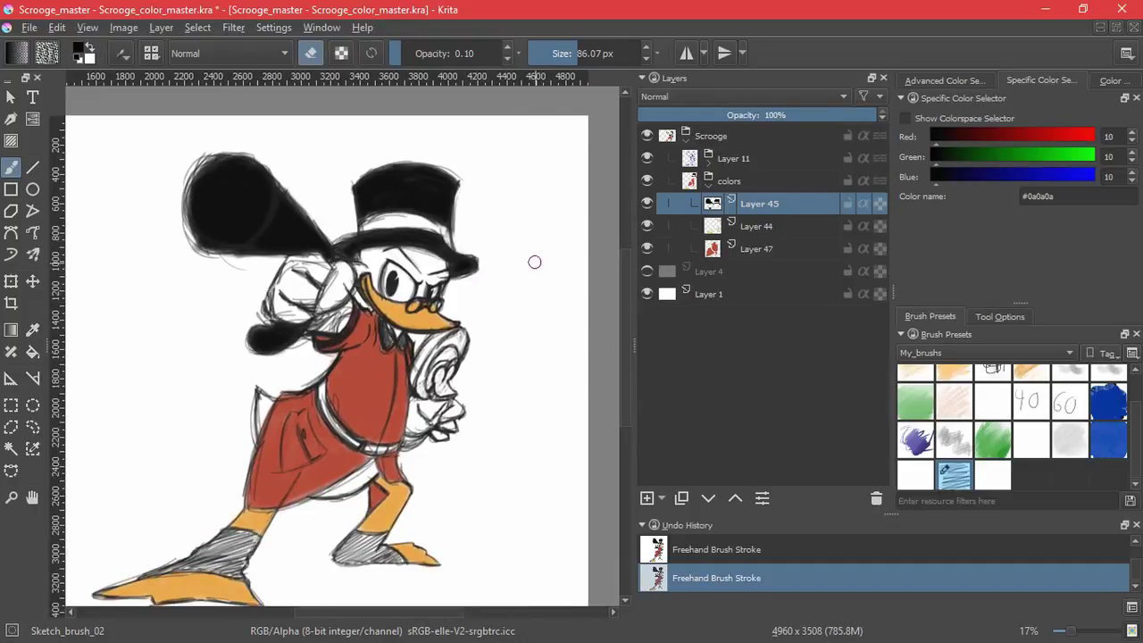
Erase the black spill around the large round cane end and fill its upper edge with black
mouse_move(176, 276)
mouse_down()
mouse_move(227, 385)
mouse_move(259, 314)
mouse_move(329, 342)
mouse_move(316, 324)
mouse_up()
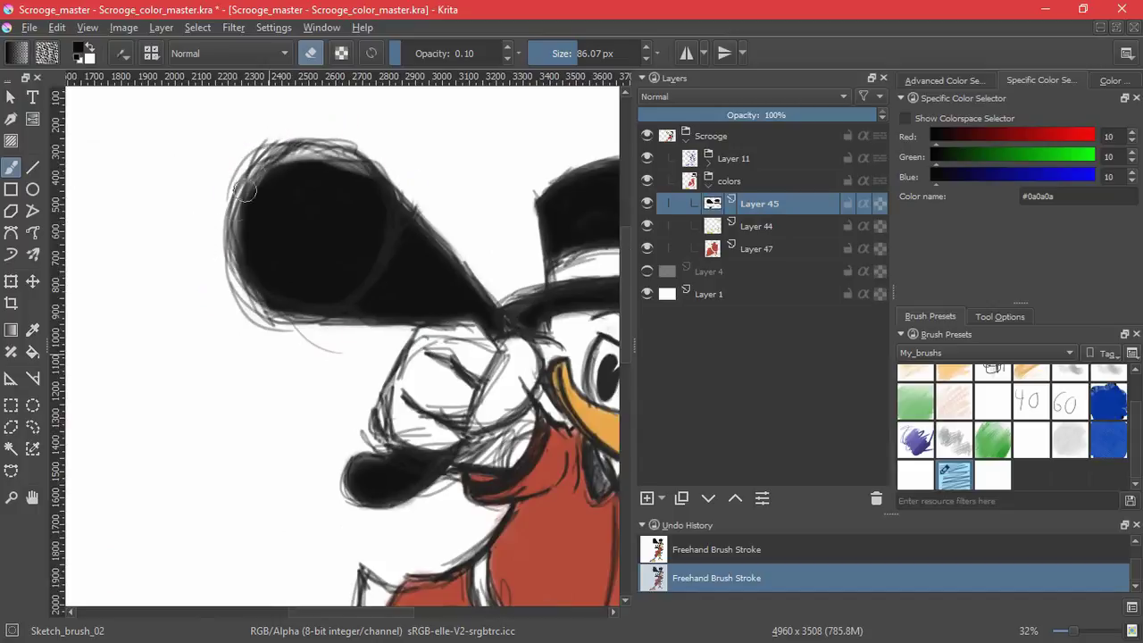
mouse_move(246, 293)
mouse_down()
mouse_move(288, 323)
mouse_move(241, 291)
mouse_move(373, 337)
mouse_move(259, 301)
mouse_move(410, 337)
mouse_up()
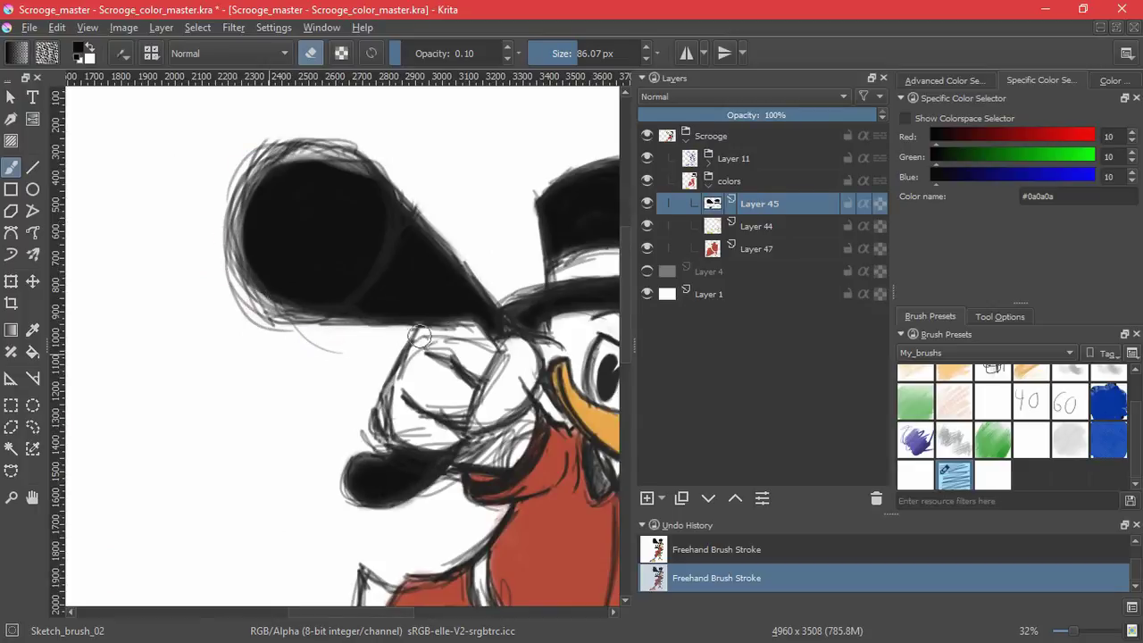
key(e)
drag(304, 170, 359, 168)
drag(272, 173, 361, 164)
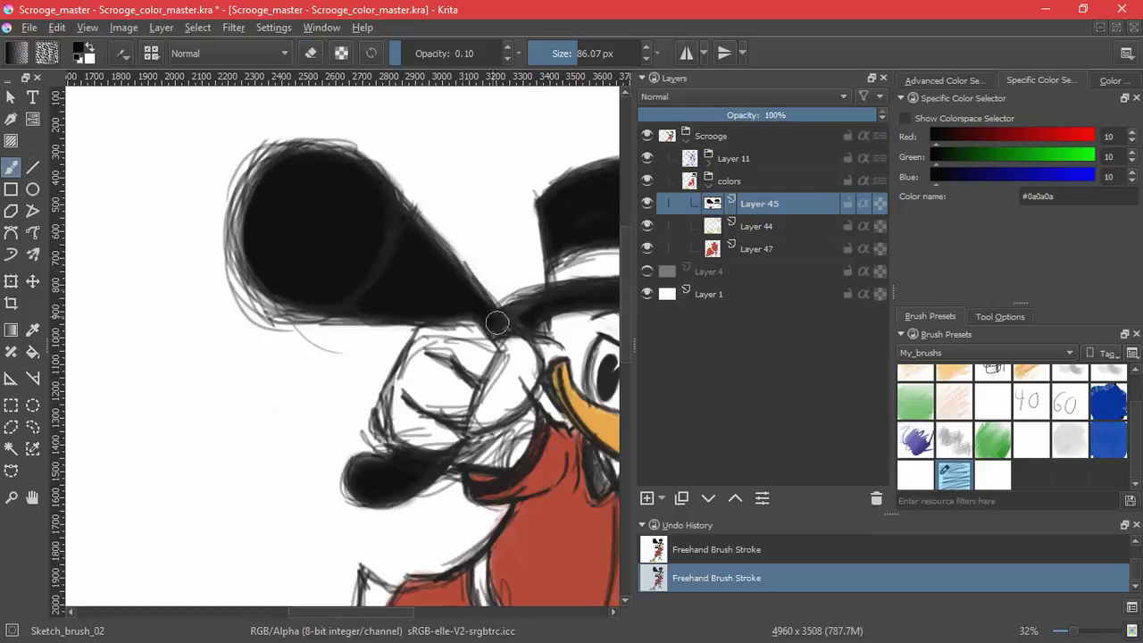
key(e)
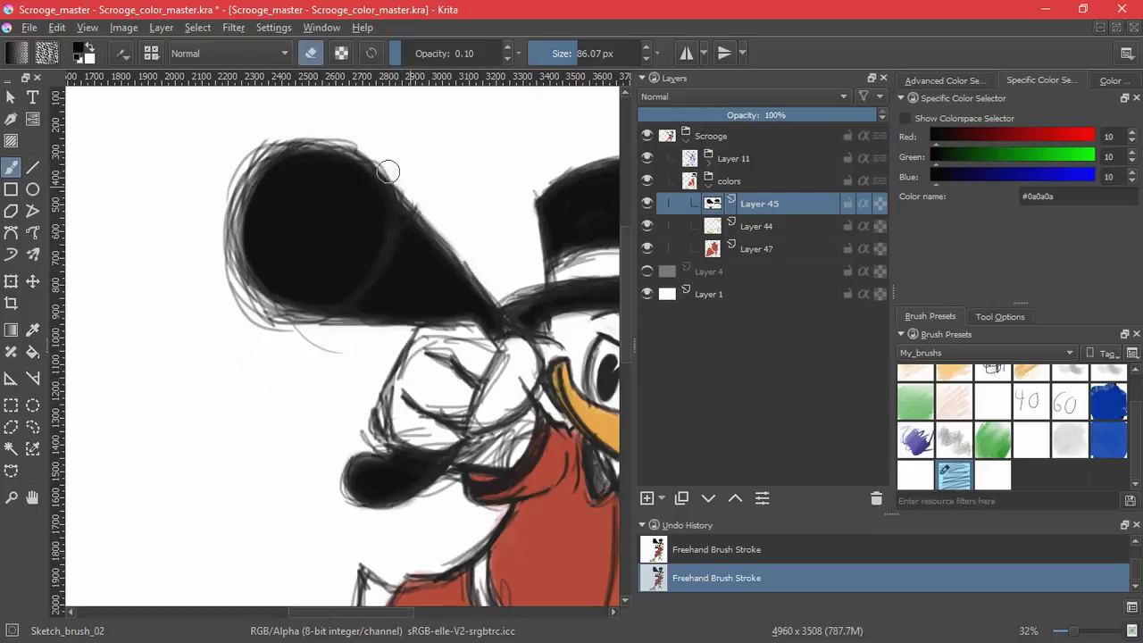
key(e)
drag(496, 362, 223, 285)
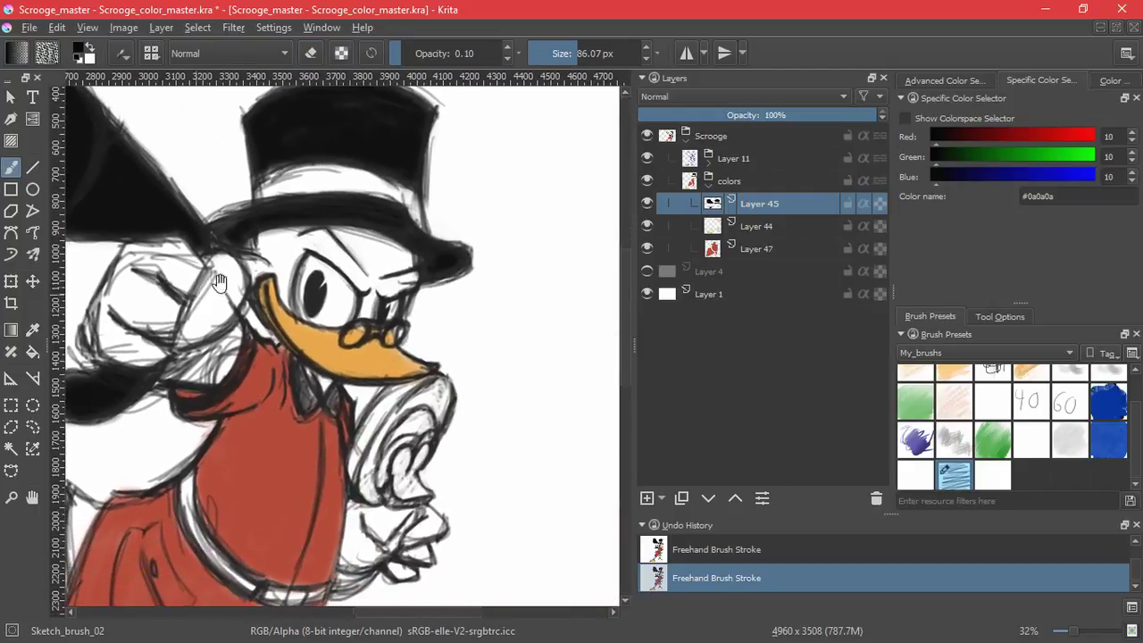
mouse_move(390, 303)
mouse_down()
mouse_move(375, 392)
mouse_move(493, 281)
mouse_move(390, 527)
mouse_up()
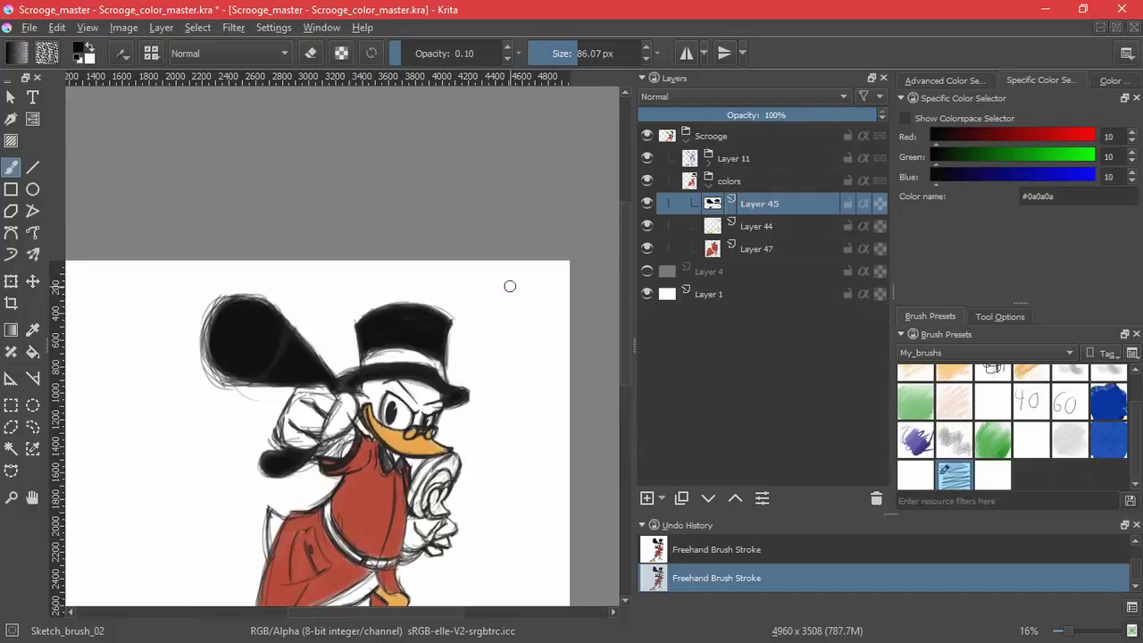
key(e)
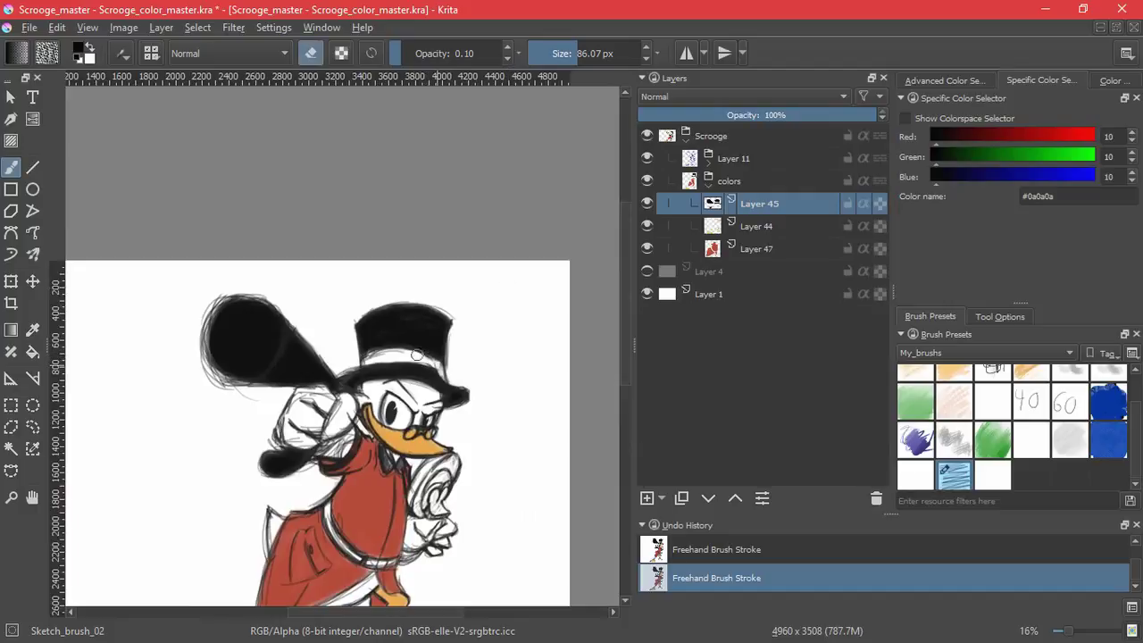
key(e)
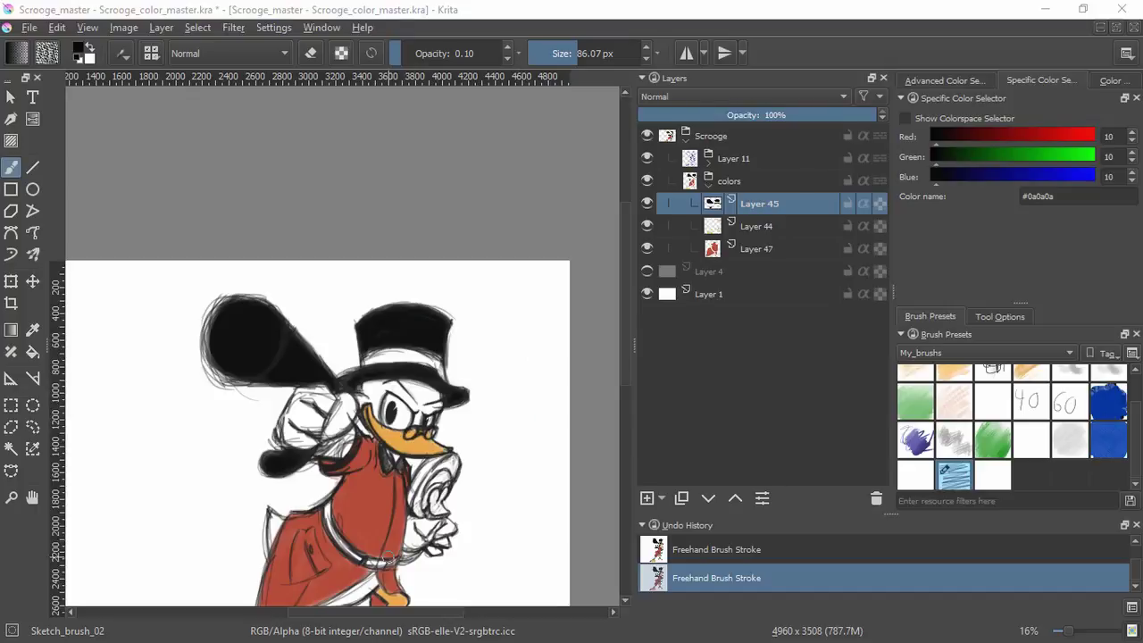
Add a paint layer above Layer 45 and paint the hat band with colour #88887c
click(1086, 198)
text(#88887c)
key(Return)
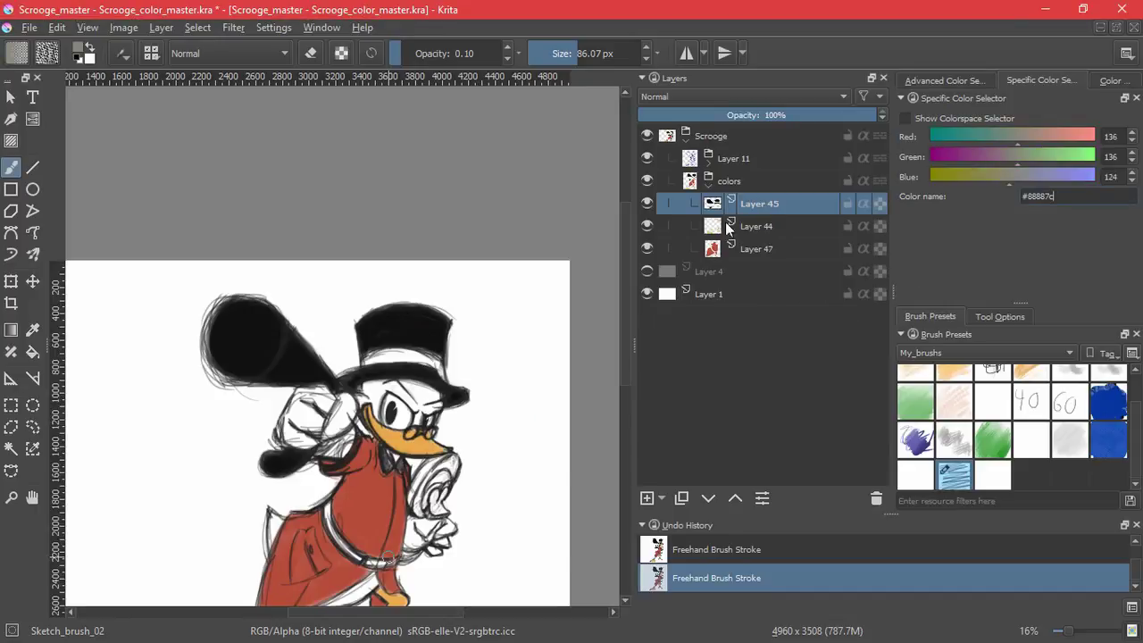
click(646, 498)
mouse_move(489, 338)
mouse_down()
mouse_move(465, 362)
mouse_move(550, 436)
mouse_up()
key(ctrl+z)
mouse_move(426, 379)
mouse_down()
mouse_move(473, 260)
mouse_move(514, 362)
mouse_move(477, 248)
mouse_move(345, 263)
mouse_move(206, 255)
mouse_move(395, 237)
mouse_move(170, 266)
mouse_move(134, 290)
mouse_move(143, 250)
mouse_move(242, 217)
mouse_move(513, 272)
mouse_move(348, 274)
mouse_move(437, 299)
mouse_move(464, 291)
mouse_move(387, 201)
mouse_up()
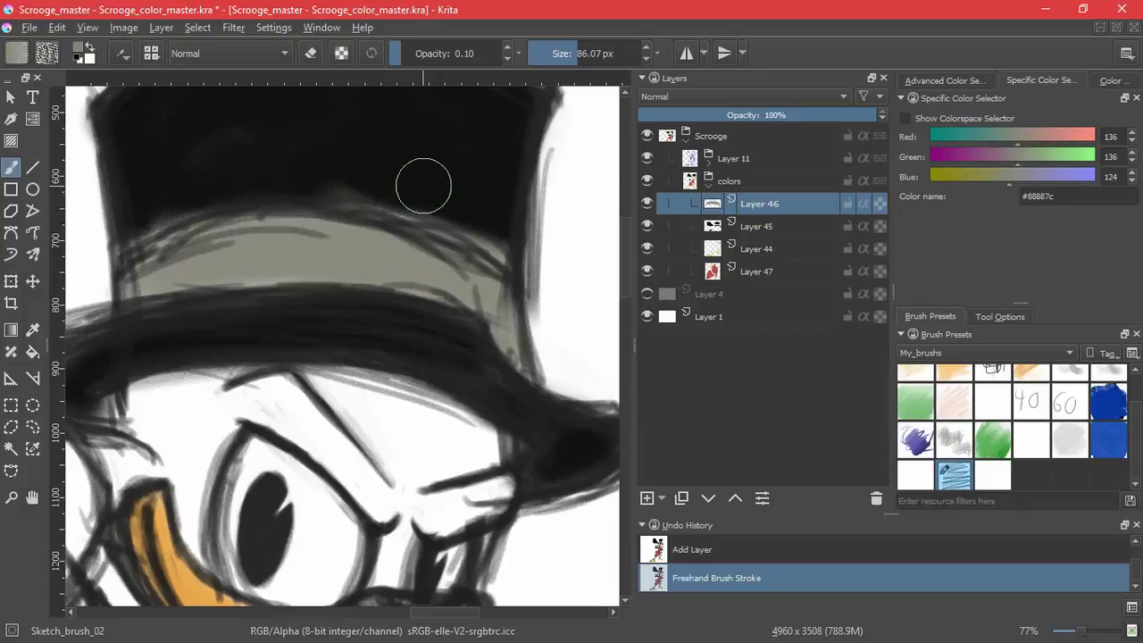
Erase the grey paint that spills over the edges of the hat band
key(e)
drag(319, 165, 285, 181)
mouse_move(523, 252)
mouse_down()
mouse_move(527, 366)
mouse_move(486, 351)
mouse_up()
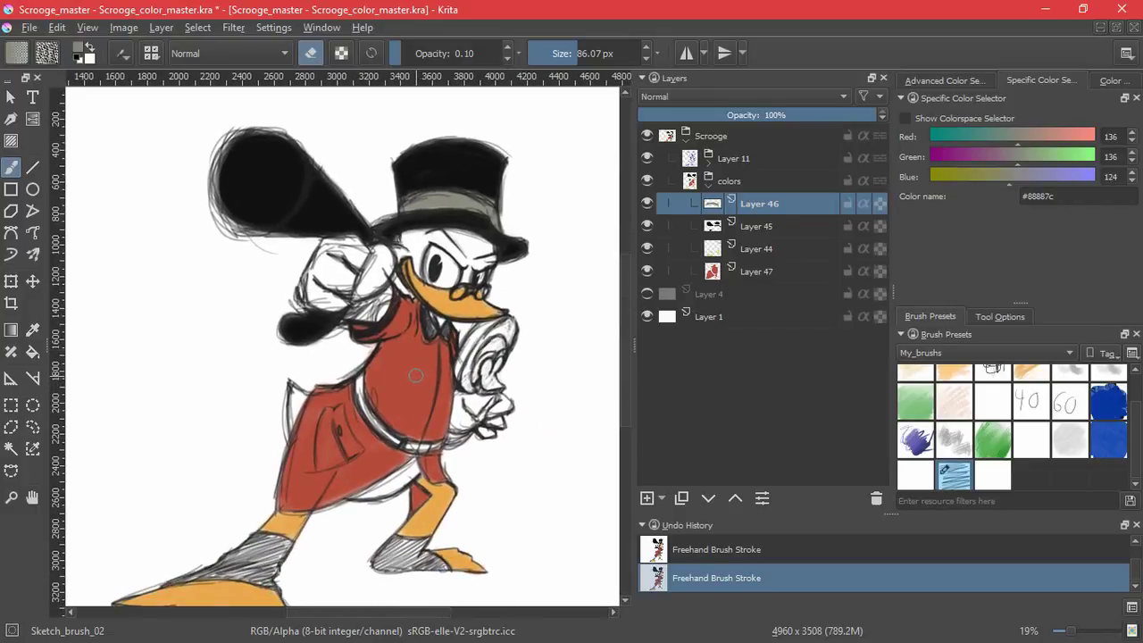
drag(523, 440, 525, 483)
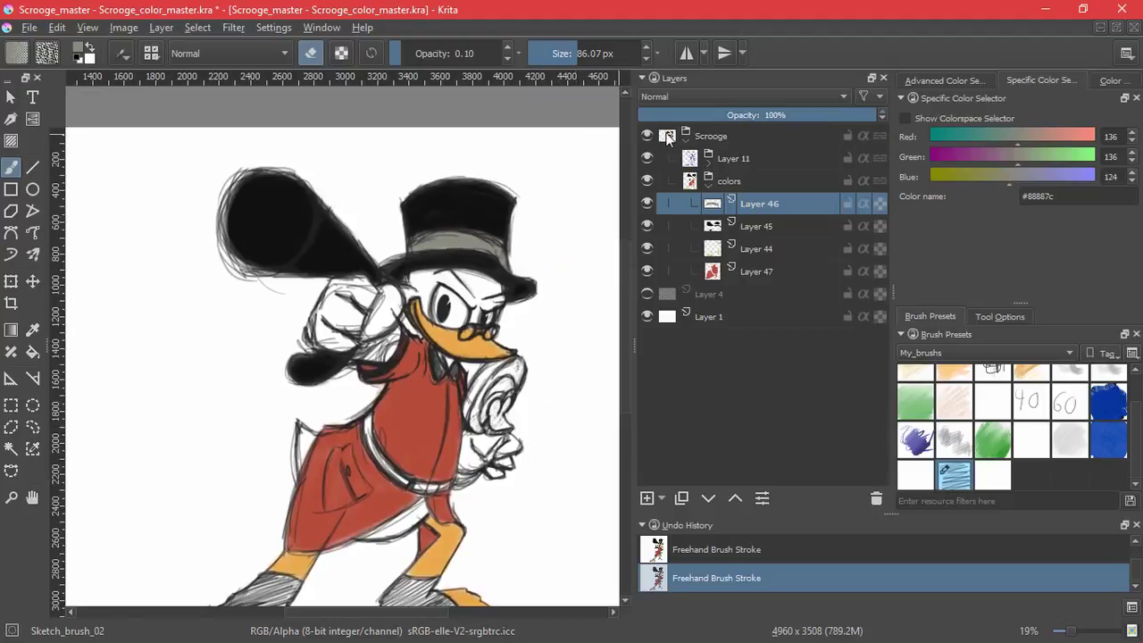
Add a transparency mask to the Layer 11 sketch group
click(709, 164)
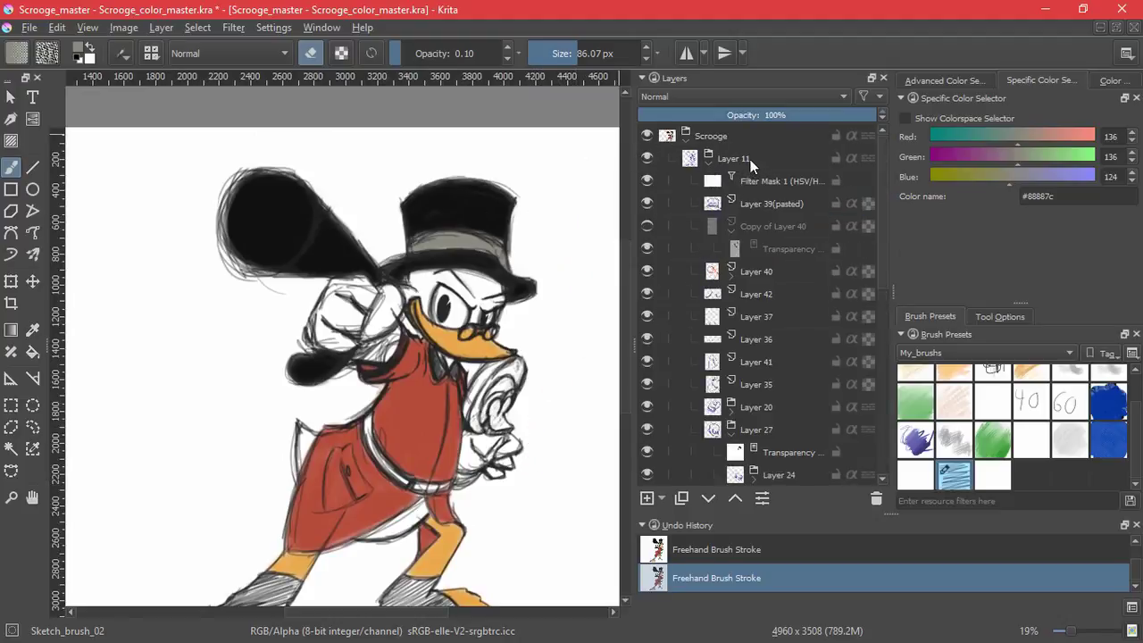
click(745, 163)
click(662, 498)
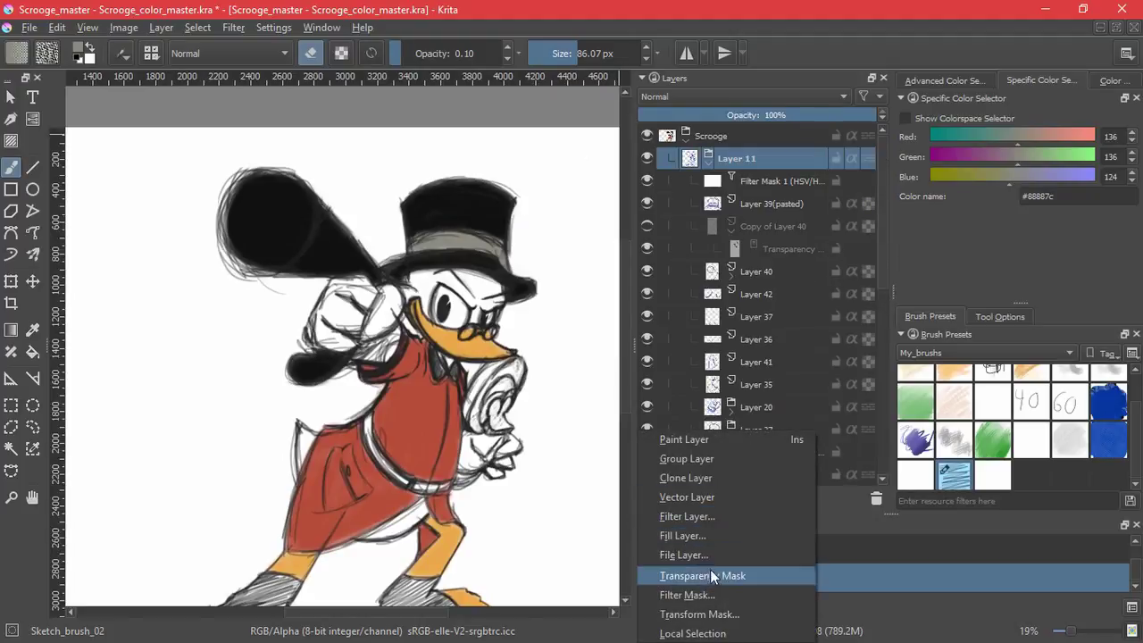
click(708, 571)
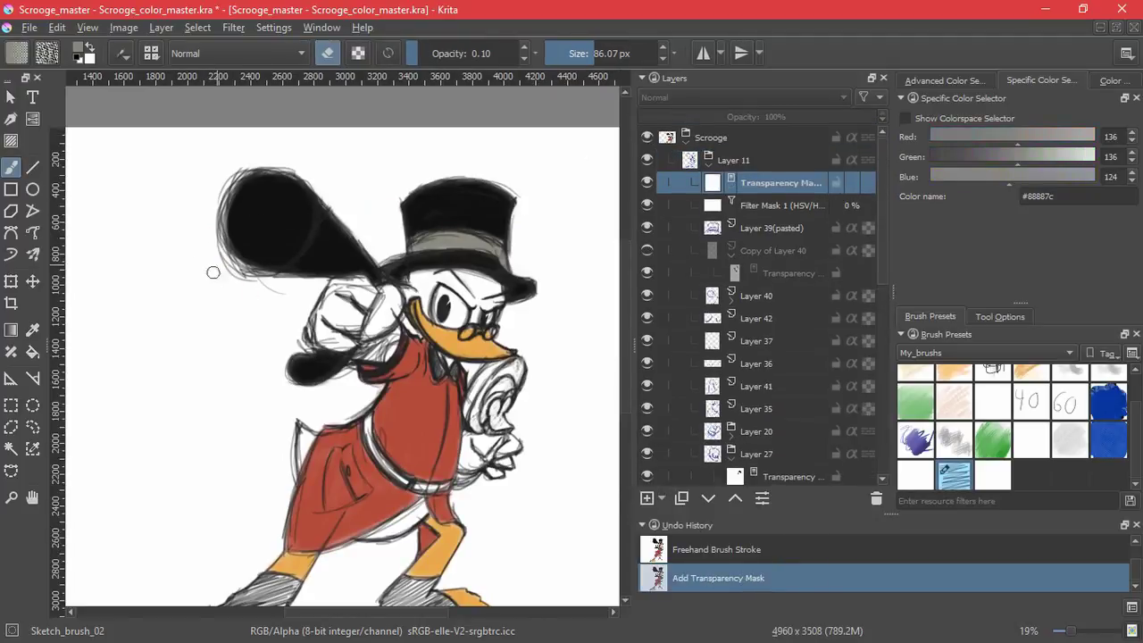
Hide the loose sketch lines around the large cane end with black on the mask and restore its outer edge with white
click(74, 54)
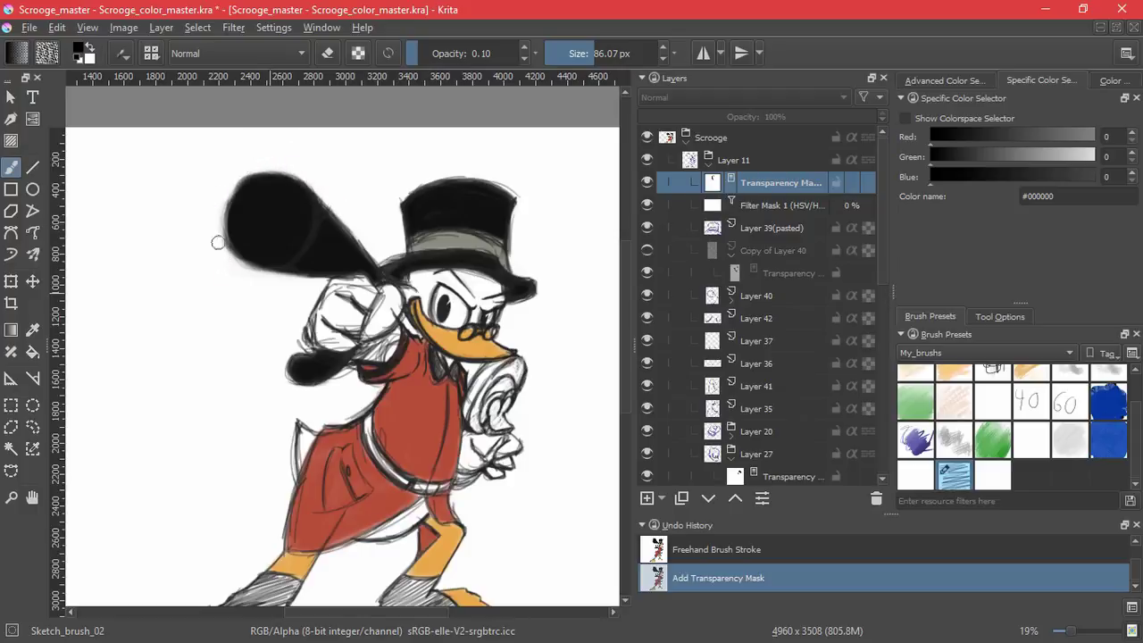
drag(242, 277, 222, 345)
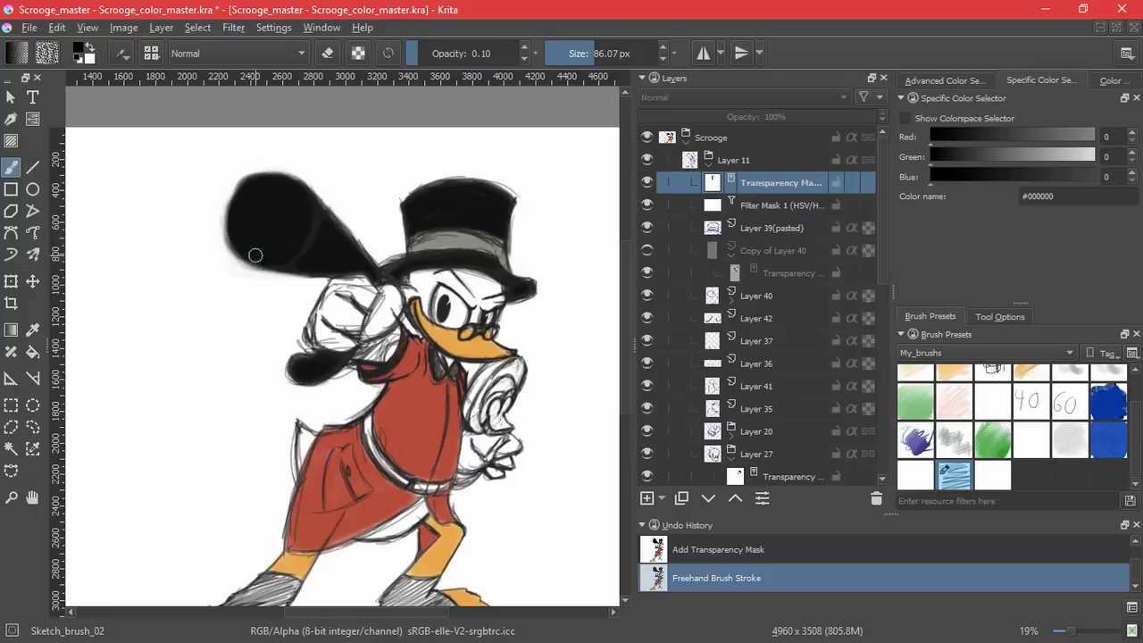
key(x)
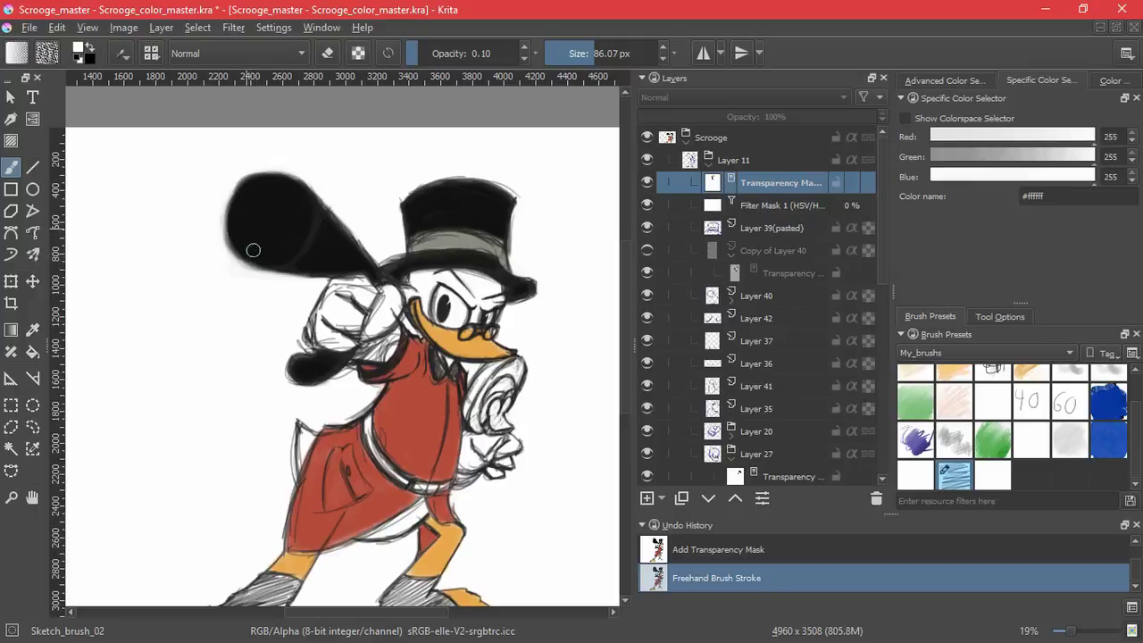
drag(254, 195, 246, 184)
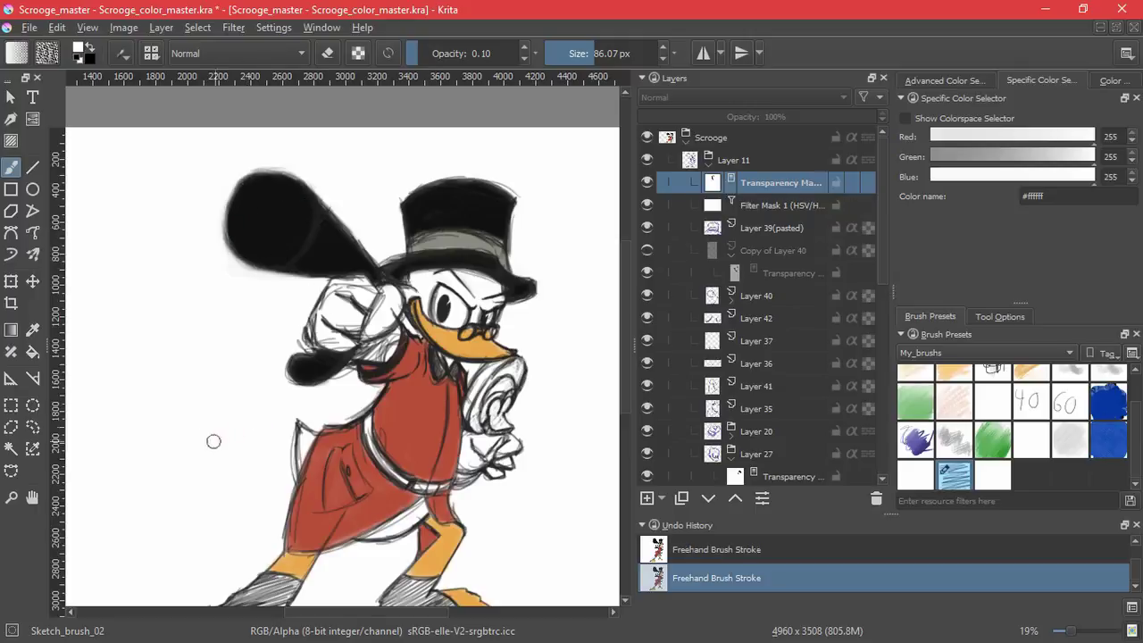
drag(544, 350, 453, 304)
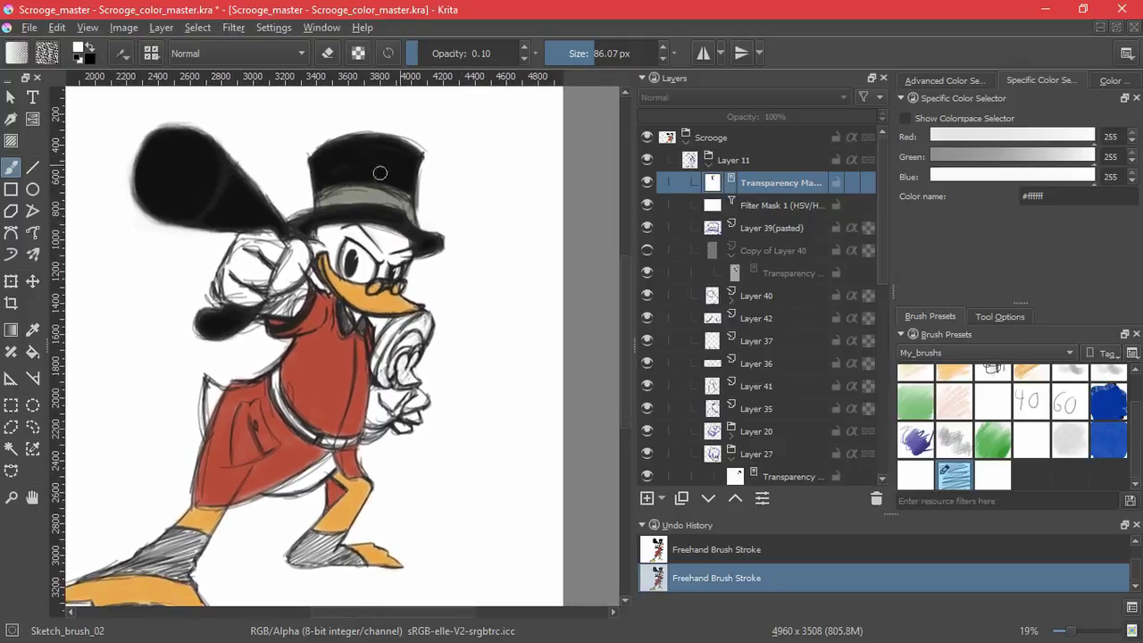
Hide the stray sketch lines around the top hat with black on the mask and collapse the Layer 11 group
key(x)
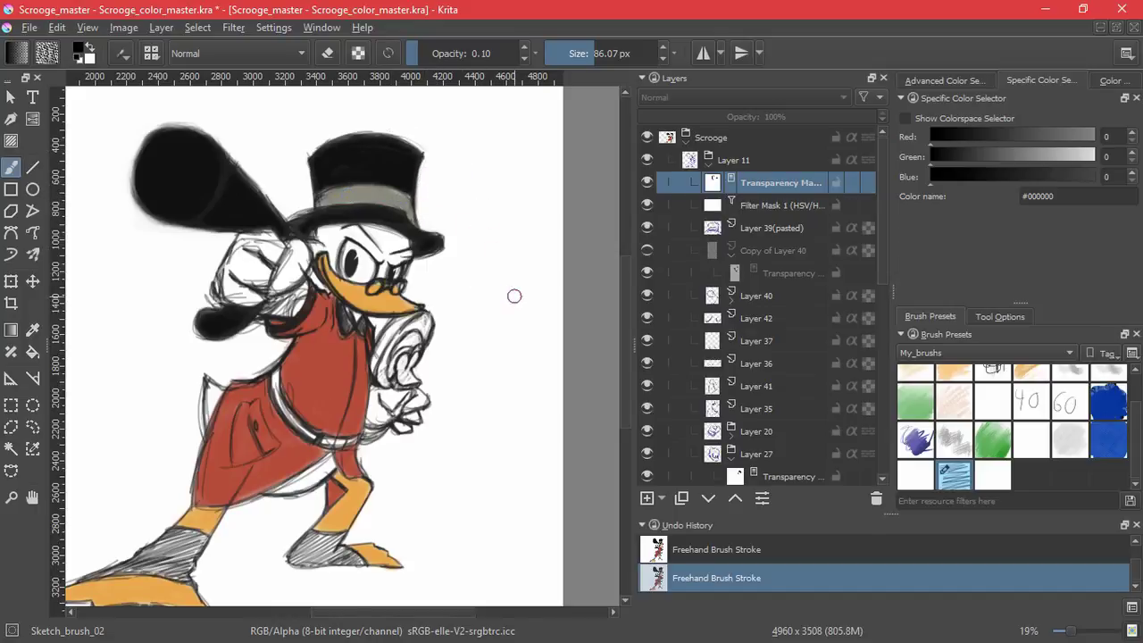
drag(474, 330, 543, 344)
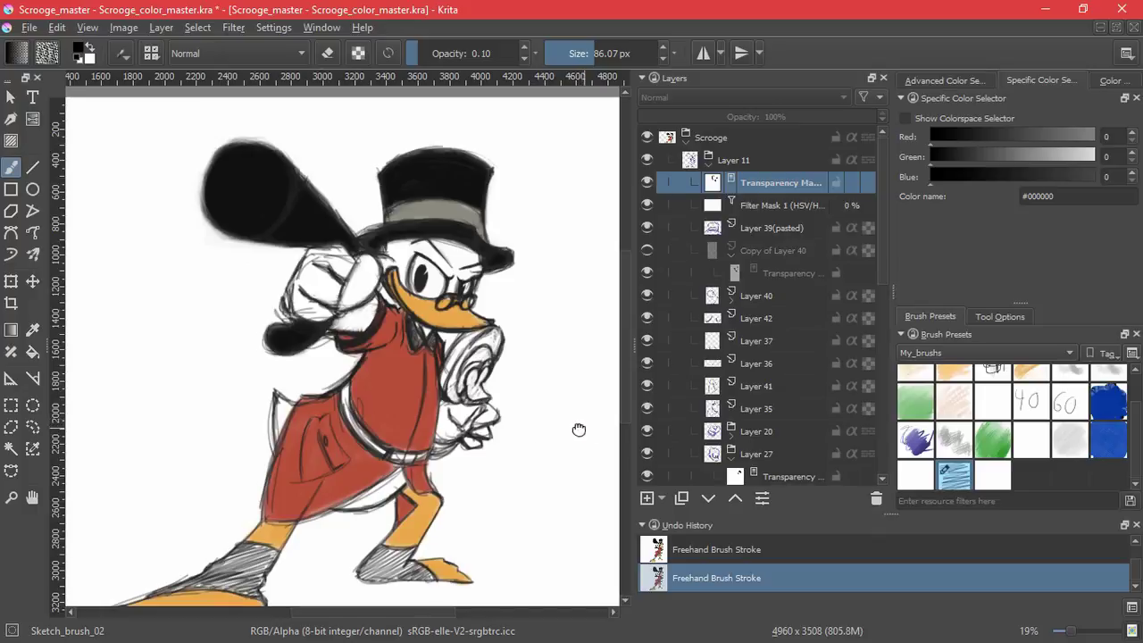
drag(578, 432, 559, 434)
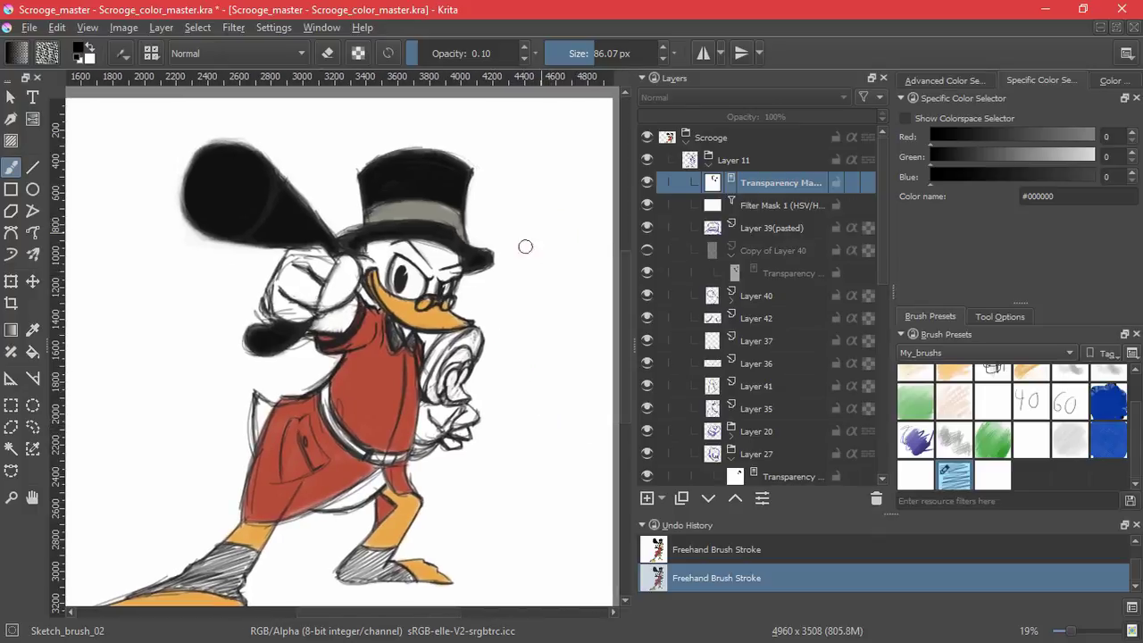
click(711, 165)
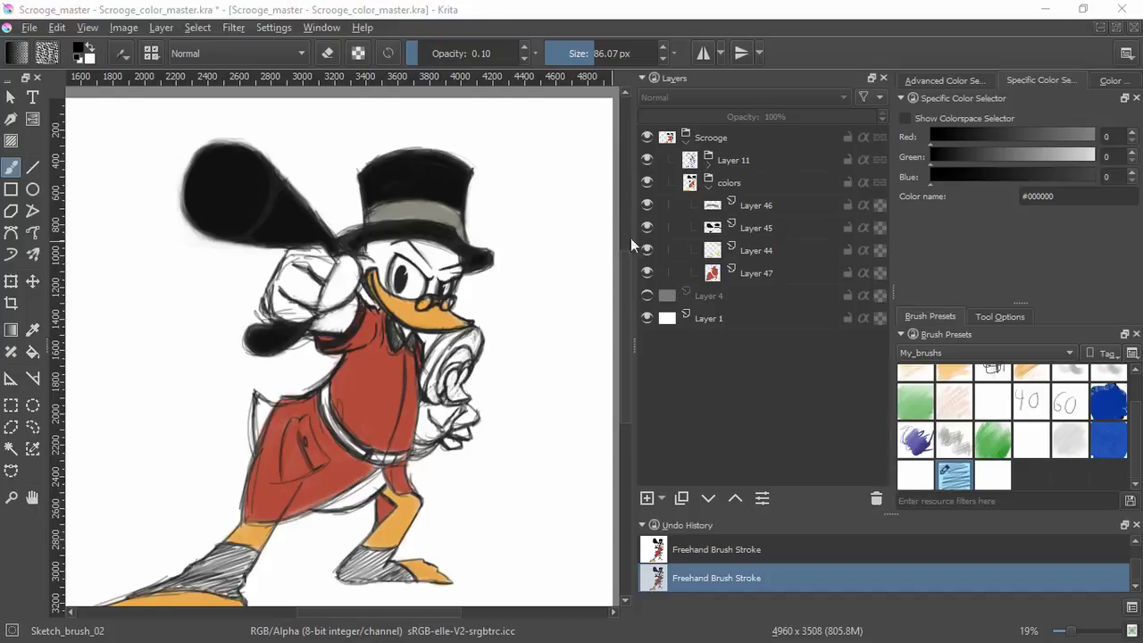
Add a paint layer at the top of the colors group and paint both spectacle lenses with colour #dceef7
click(758, 187)
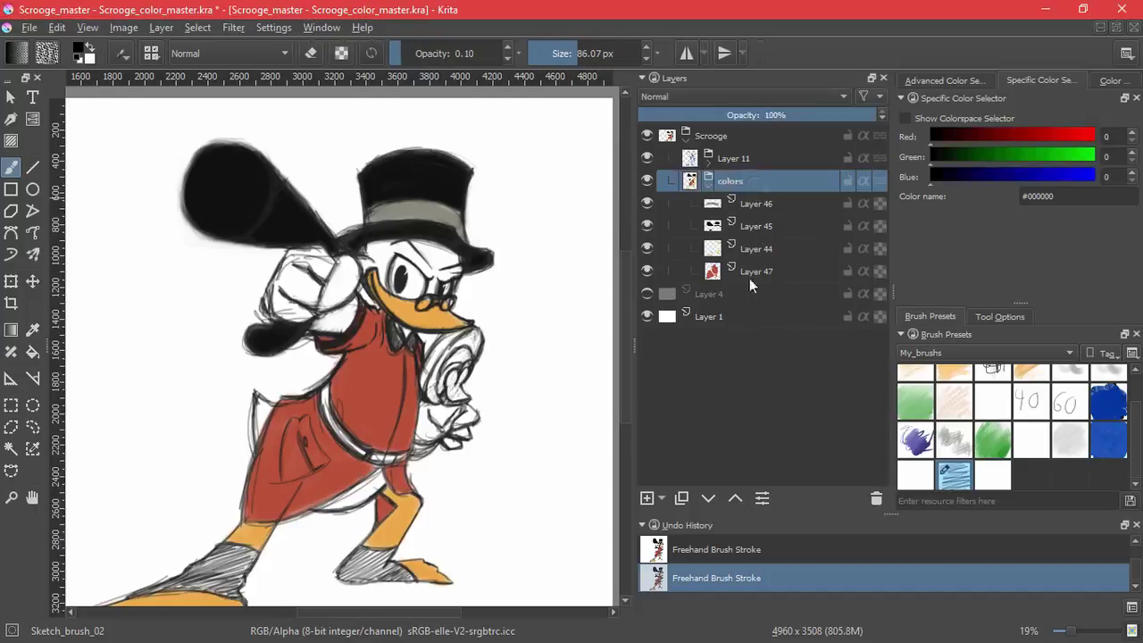
click(647, 498)
text(dceef7)
key(Return)
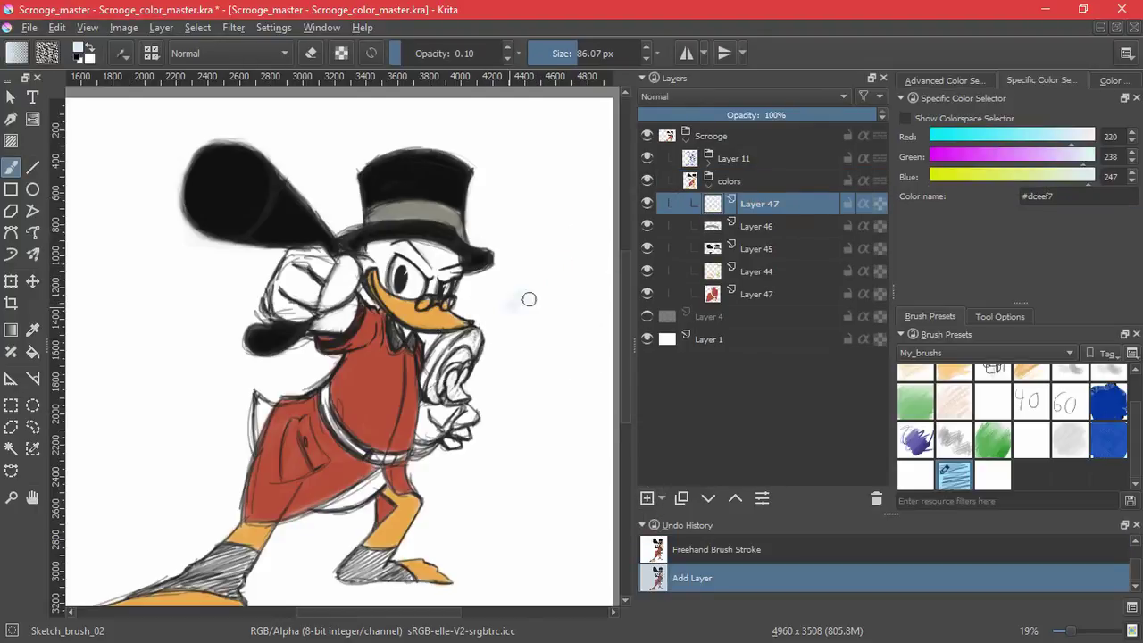
scroll(408, 273, up, 7)
drag(372, 332, 375, 323)
drag(476, 312, 463, 324)
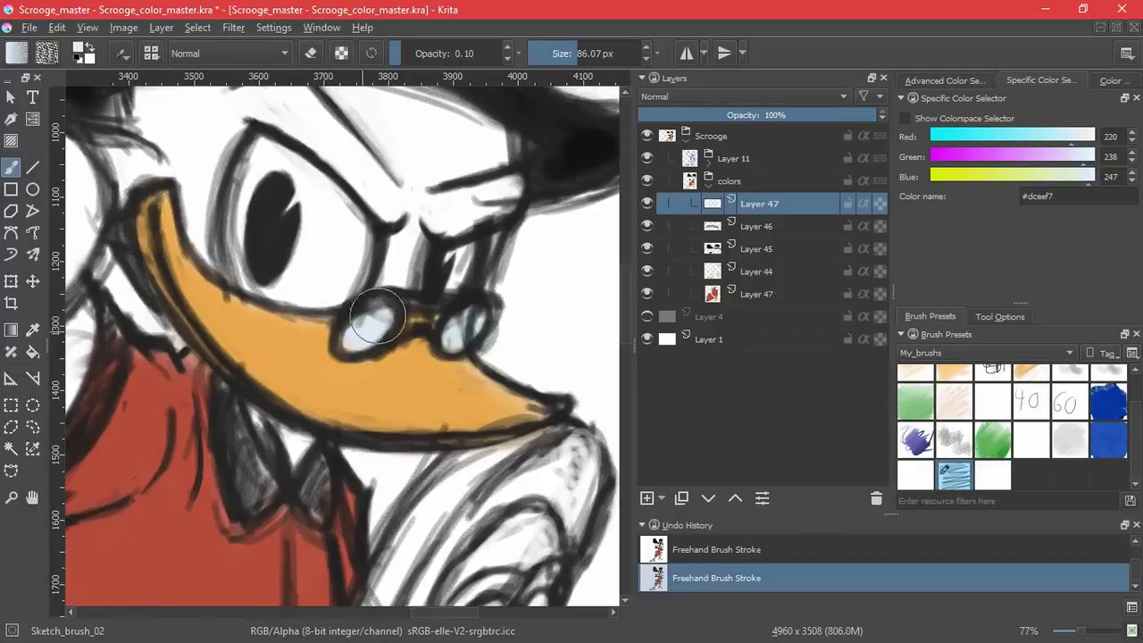
Try the lens layer at 82% opacity and with other blend modes, then return it to full opacity
click(772, 118)
click(832, 116)
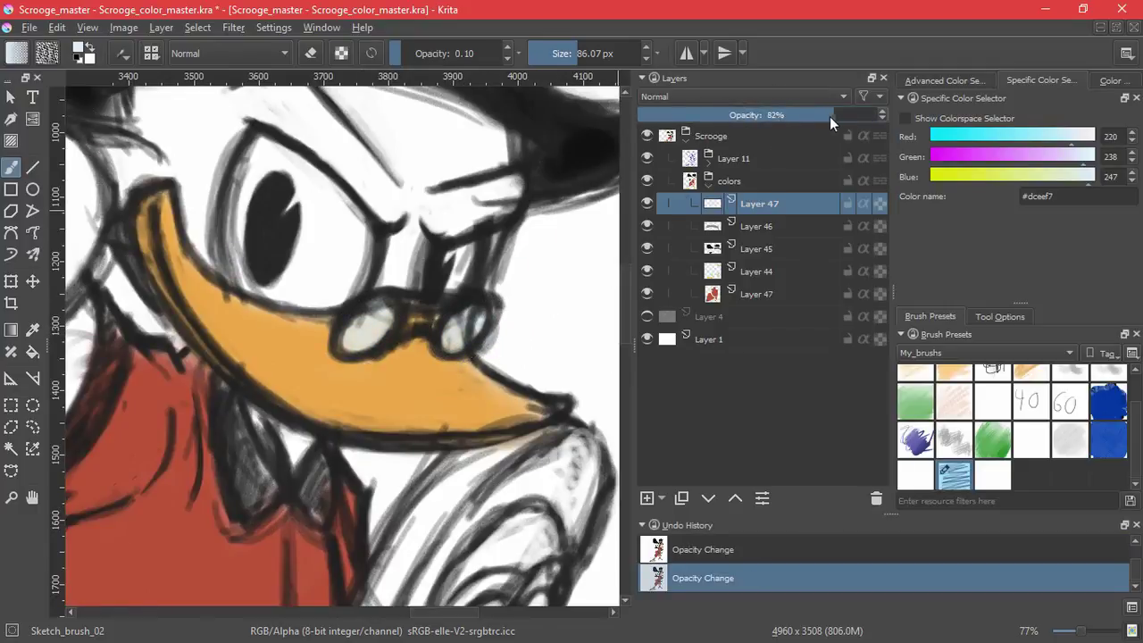
click(740, 94)
click(719, 145)
click(702, 97)
click(696, 215)
drag(718, 113, 918, 122)
Try the Luminosity, Multiply and Screen blend modes on the lens layer
click(702, 96)
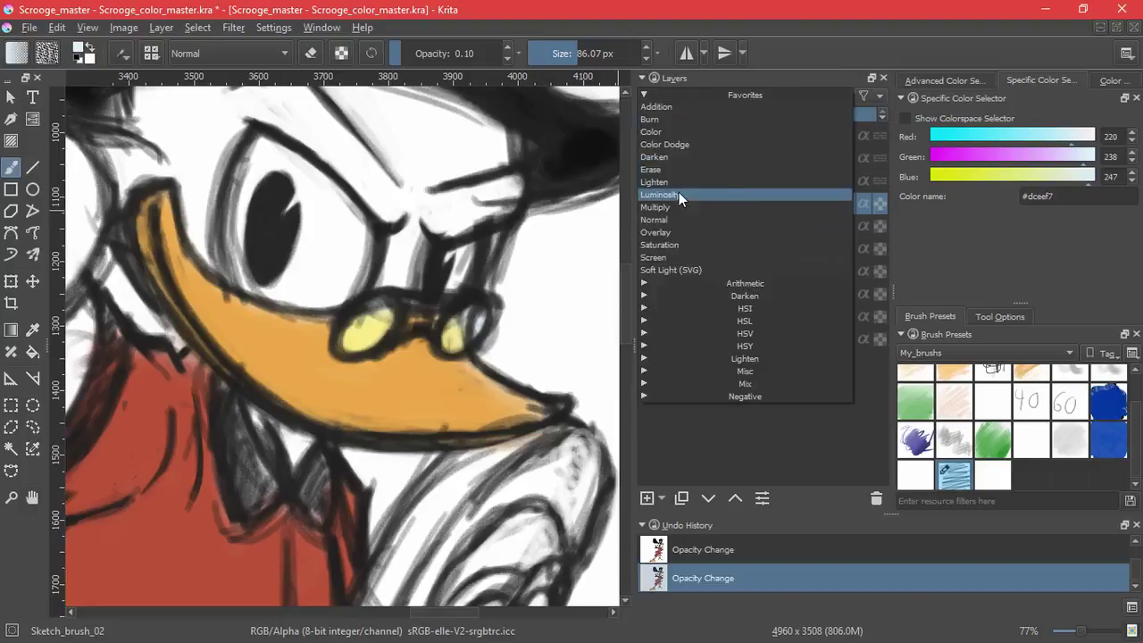
click(678, 194)
click(702, 96)
click(681, 206)
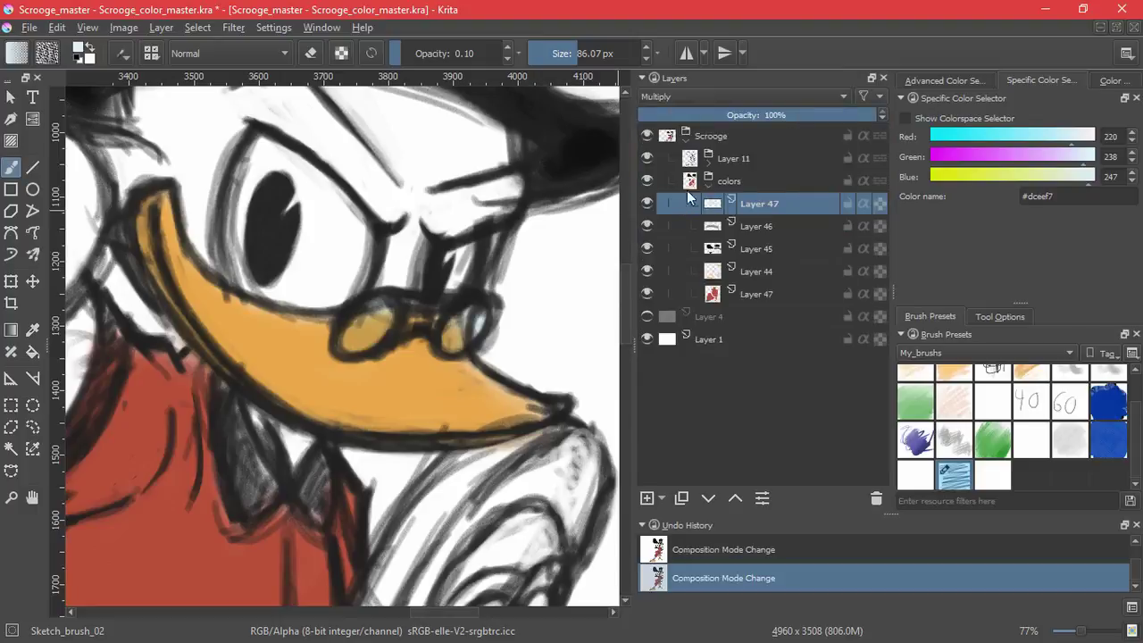
click(708, 96)
click(679, 131)
click(708, 96)
click(688, 244)
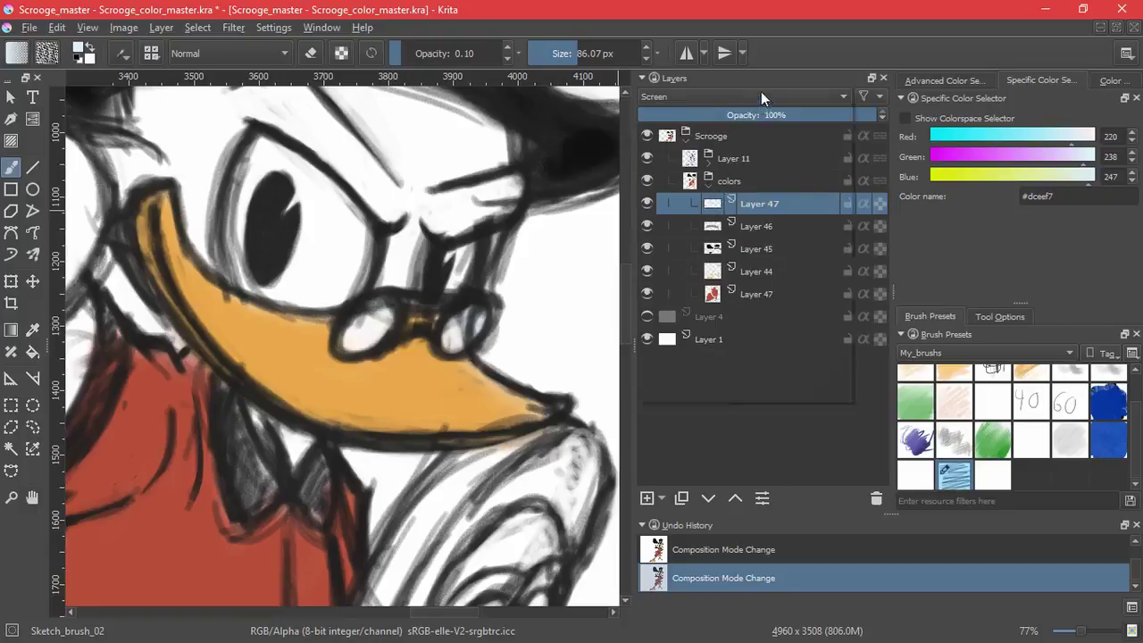
Return the lens layer to the Normal blend mode and set its opacity to 79%
click(760, 90)
click(676, 220)
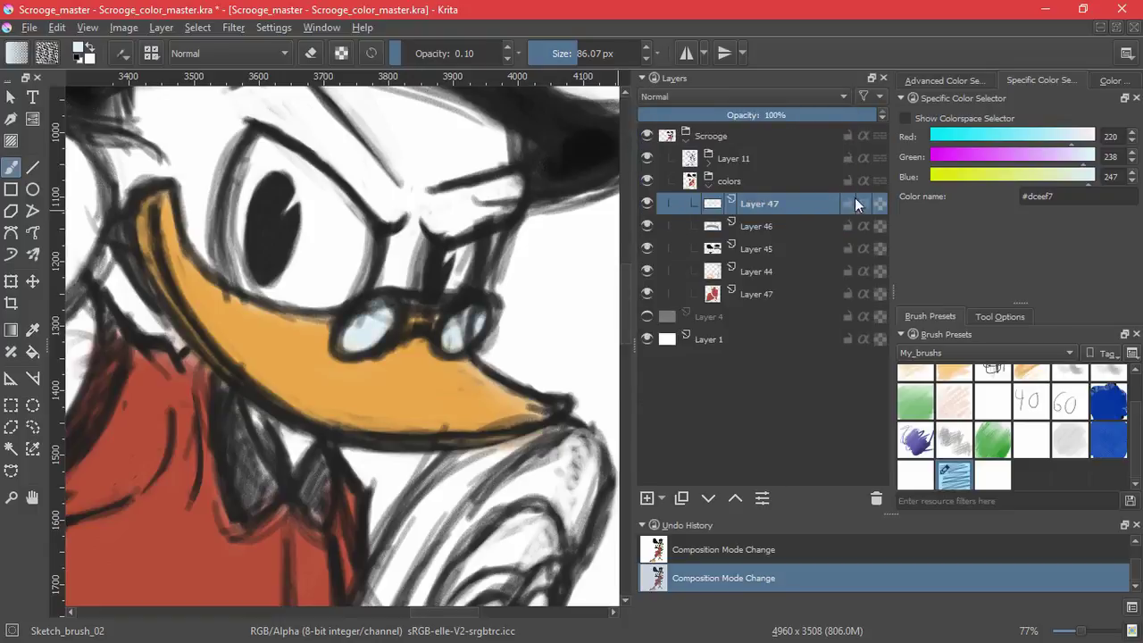
click(832, 115)
click(820, 115)
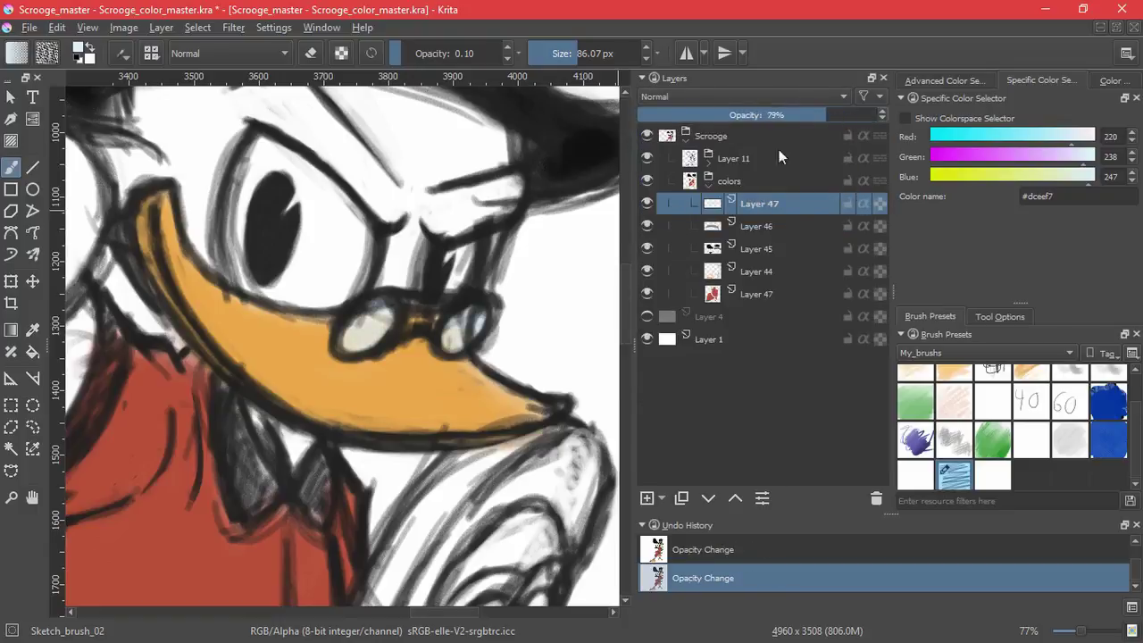
Raise the lens layer's opacity to 100%
scroll(544, 309, down, 6)
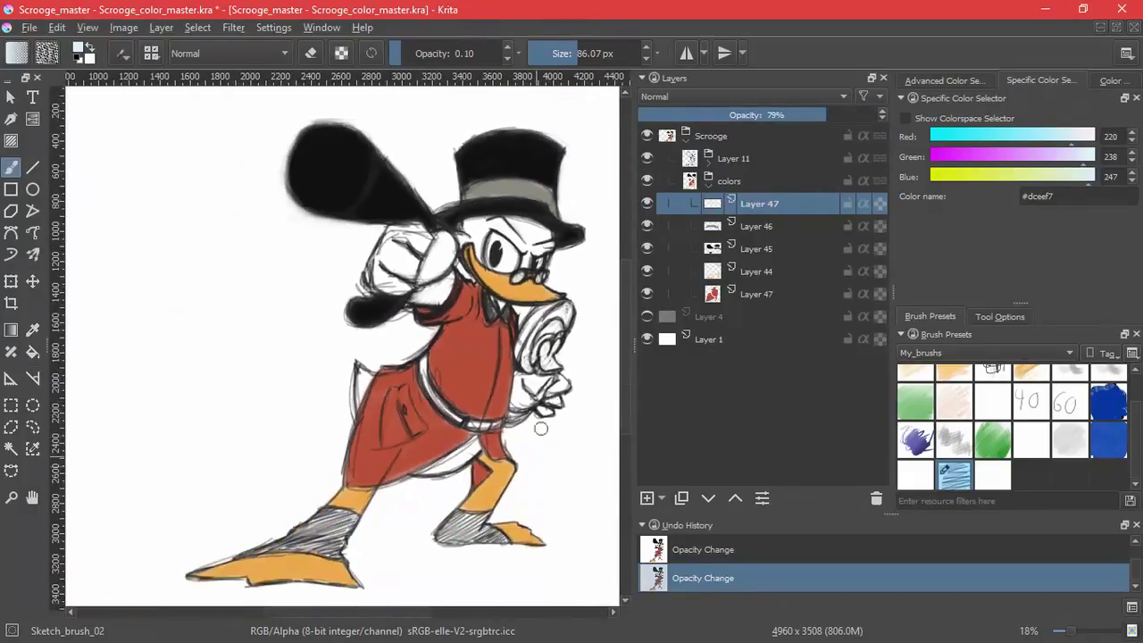
drag(824, 117, 909, 120)
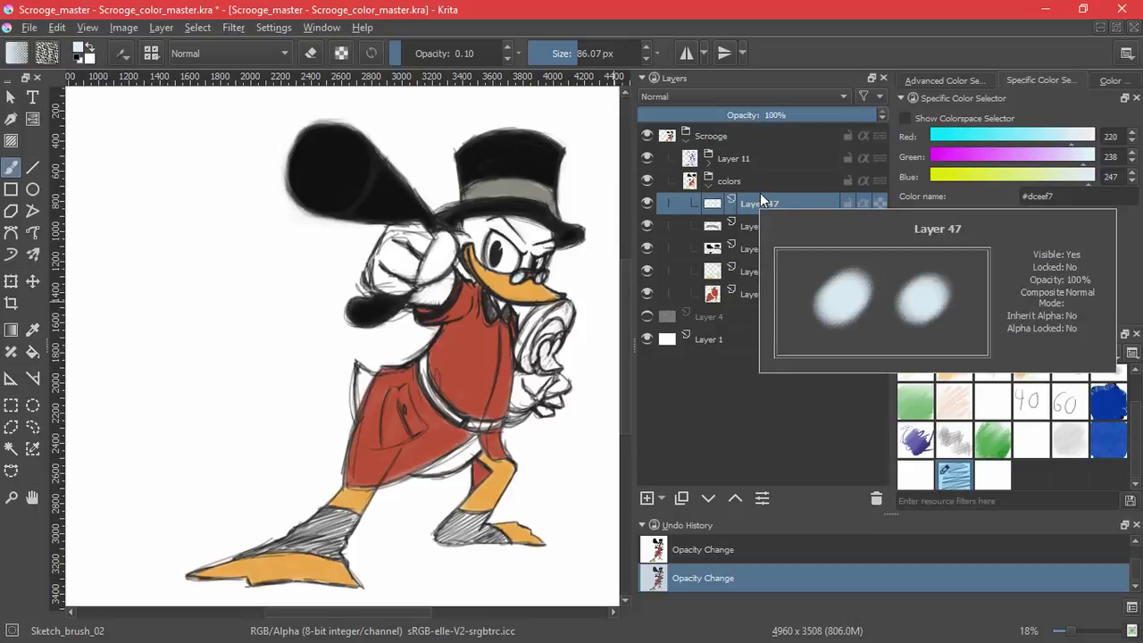
Add a paint layer at the top of the colors group and set the brush colour to #FF7E00
click(225, 642)
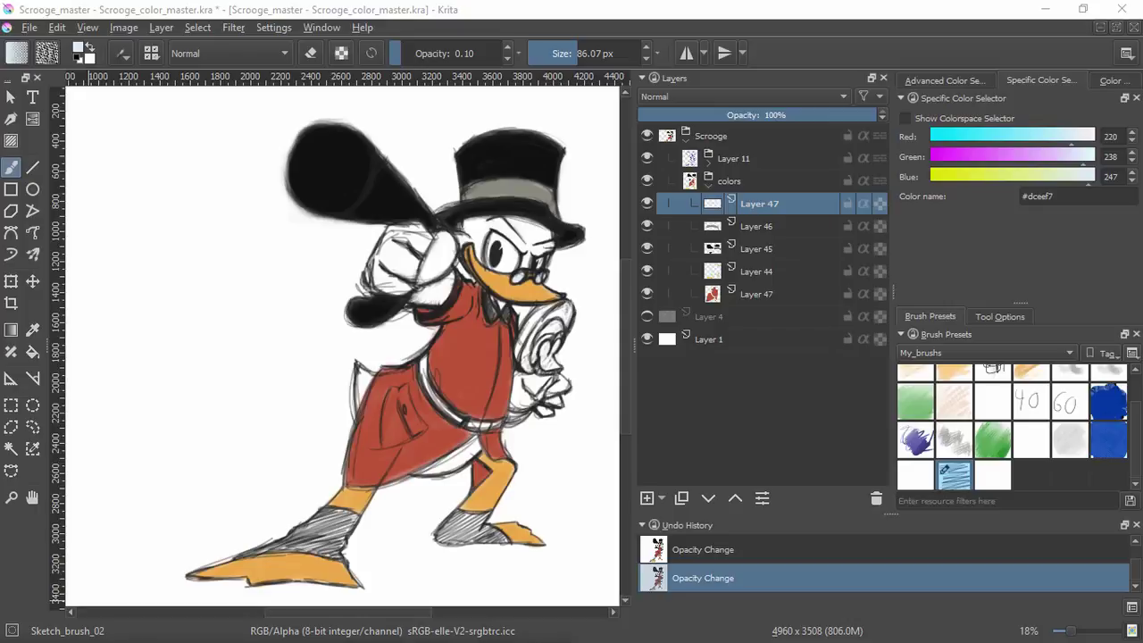
click(749, 183)
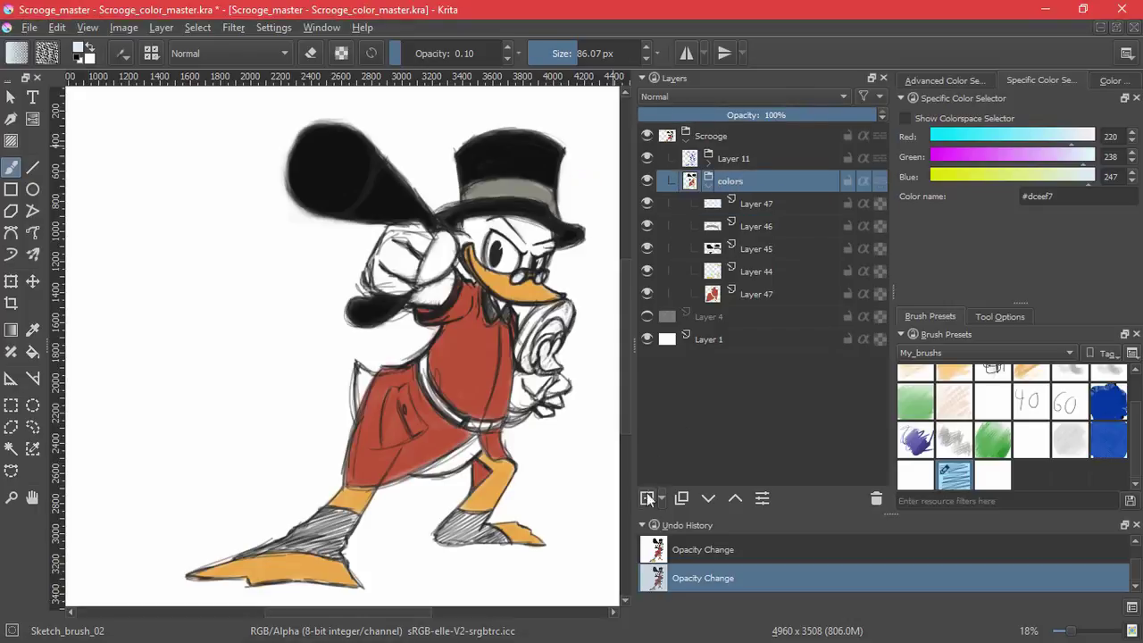
click(646, 498)
mouse_move(538, 319)
mouse_down()
mouse_move(548, 330)
mouse_move(530, 369)
mouse_up()
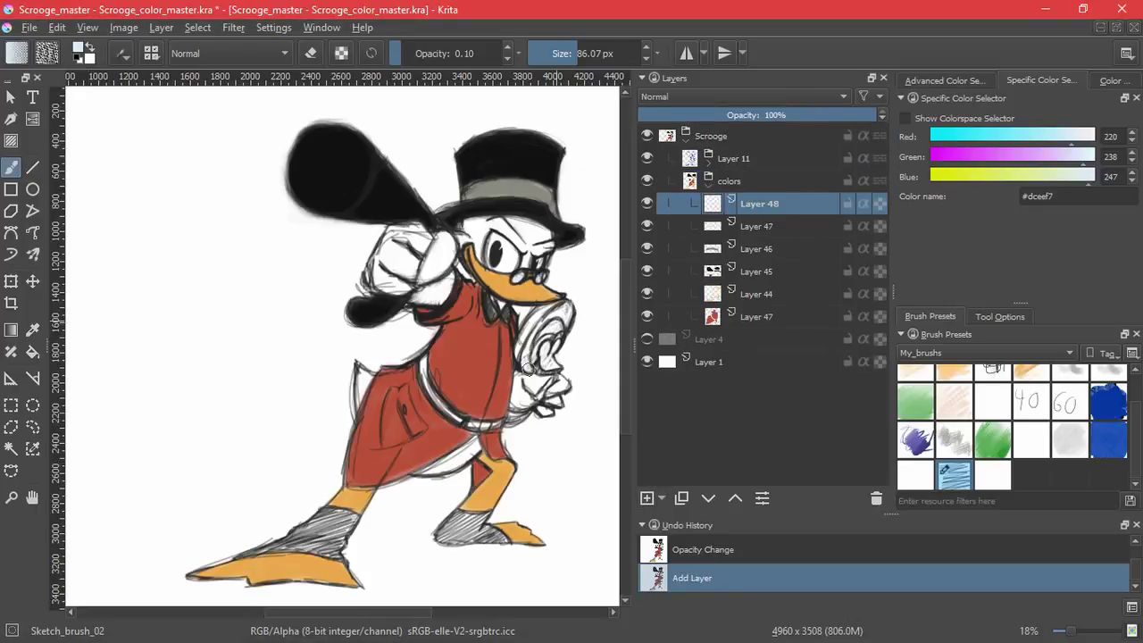
key(ctrl+z)
drag(1051, 197, 1007, 196)
text(#FF7E00)
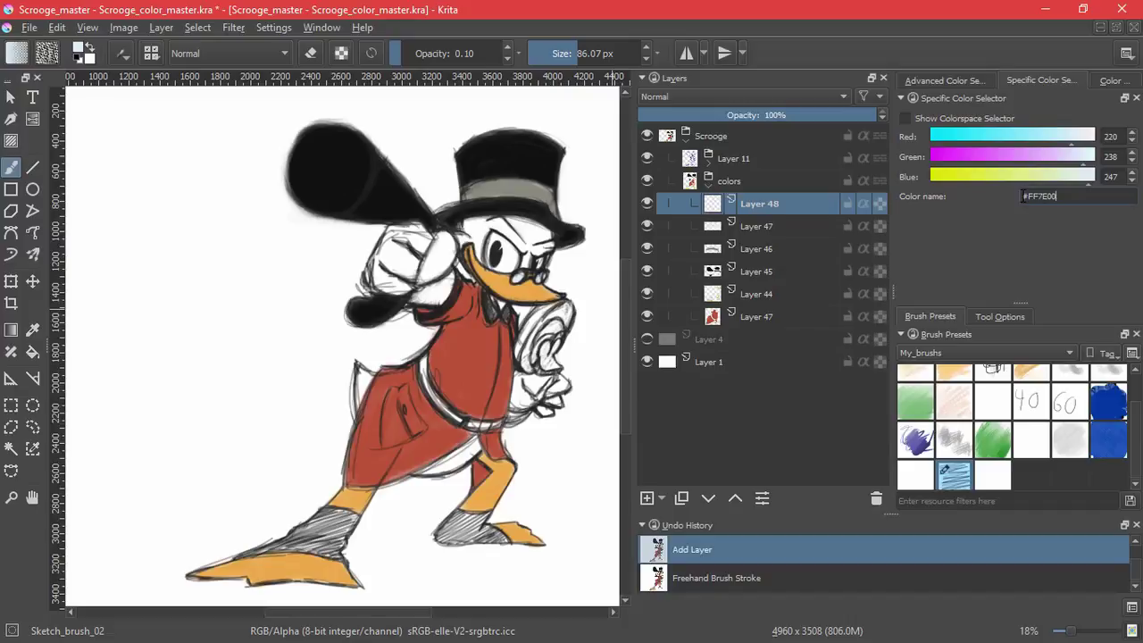
key(Return)
Paint the swirled shape below the beak and the area just beneath it in orange #ff7e00
mouse_move(517, 353)
mouse_down()
mouse_move(537, 375)
mouse_move(556, 344)
mouse_move(506, 282)
mouse_up()
key(ctrl+z)
mouse_move(378, 395)
mouse_down()
mouse_move(323, 471)
mouse_move(366, 232)
mouse_move(429, 268)
mouse_move(384, 379)
mouse_move(456, 357)
mouse_move(393, 437)
mouse_move(357, 460)
mouse_move(374, 222)
mouse_up()
drag(412, 279, 356, 498)
mouse_move(458, 429)
mouse_down()
mouse_move(456, 482)
mouse_move(490, 416)
mouse_move(428, 390)
mouse_move(375, 268)
mouse_move(295, 411)
mouse_move(331, 375)
mouse_move(340, 230)
mouse_move(471, 122)
mouse_move(395, 369)
mouse_move(500, 286)
mouse_move(469, 195)
mouse_move(482, 382)
mouse_move(523, 192)
mouse_move(467, 349)
mouse_up()
mouse_move(409, 284)
mouse_down()
mouse_move(365, 265)
mouse_move(465, 242)
mouse_move(442, 322)
mouse_move(527, 268)
mouse_move(456, 447)
mouse_move(250, 520)
mouse_move(241, 411)
mouse_move(319, 300)
mouse_move(483, 222)
mouse_move(445, 383)
mouse_move(377, 465)
mouse_up()
scroll(362, 466, down, 2)
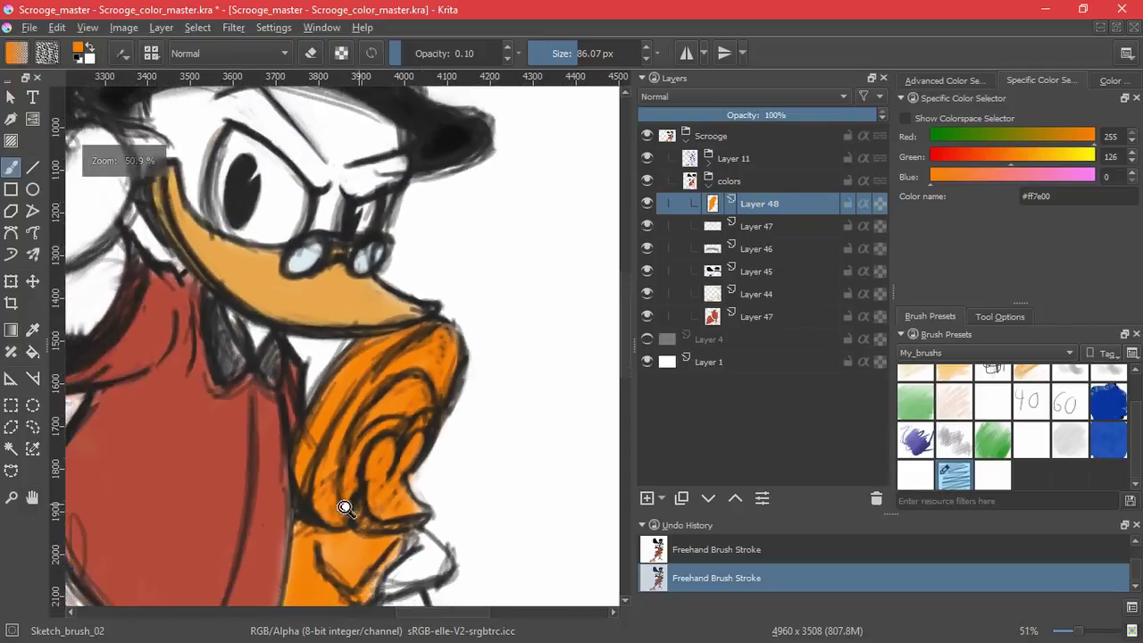
Continue the orange fill down beside the coat to the lower edge near the belt and around the hand
drag(316, 560, 393, 346)
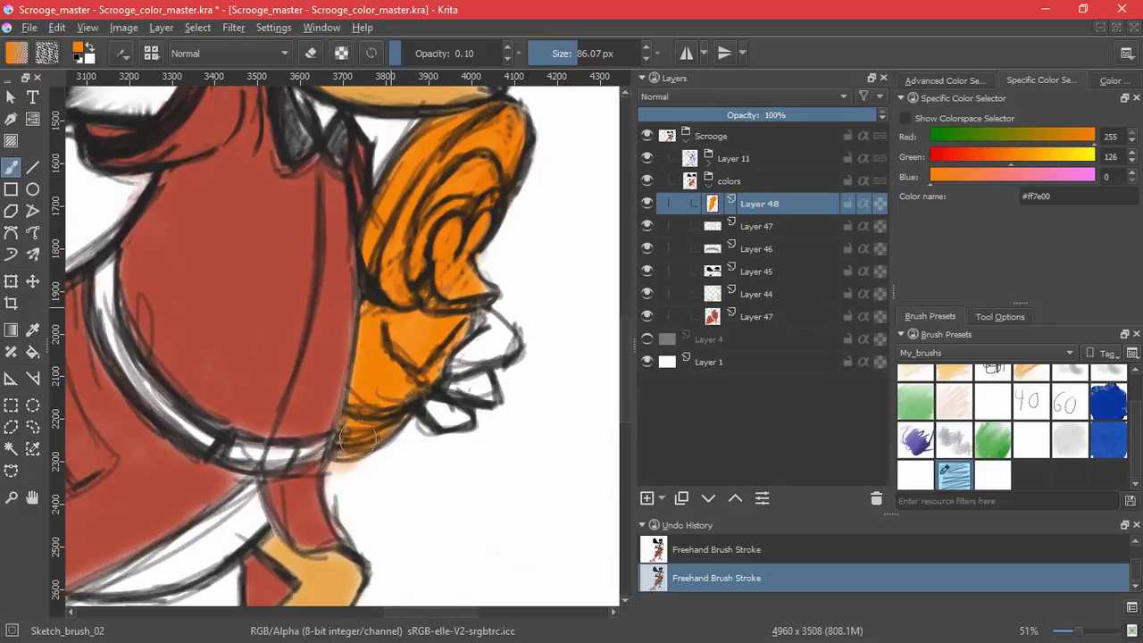
key(ctrl+z)
key(ctrl+shift+z)
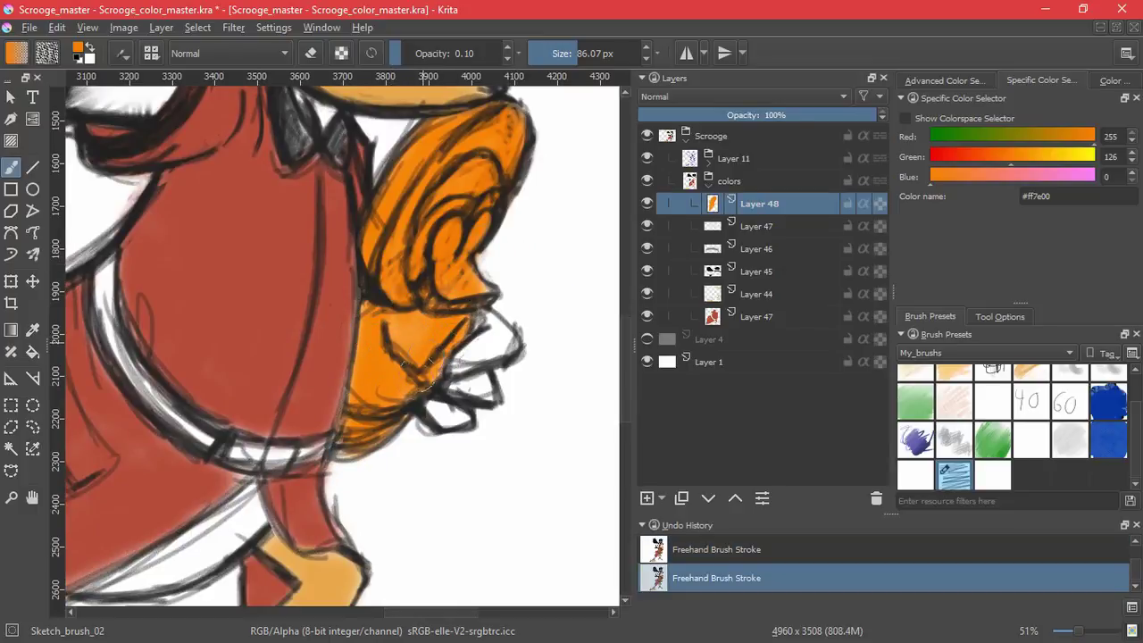
mouse_move(461, 268)
mouse_down()
mouse_move(379, 375)
mouse_move(348, 438)
mouse_move(356, 423)
mouse_up()
scroll(456, 293, down, 3)
drag(504, 332, 469, 482)
mouse_move(473, 400)
mouse_down()
mouse_move(485, 355)
mouse_move(522, 306)
mouse_up()
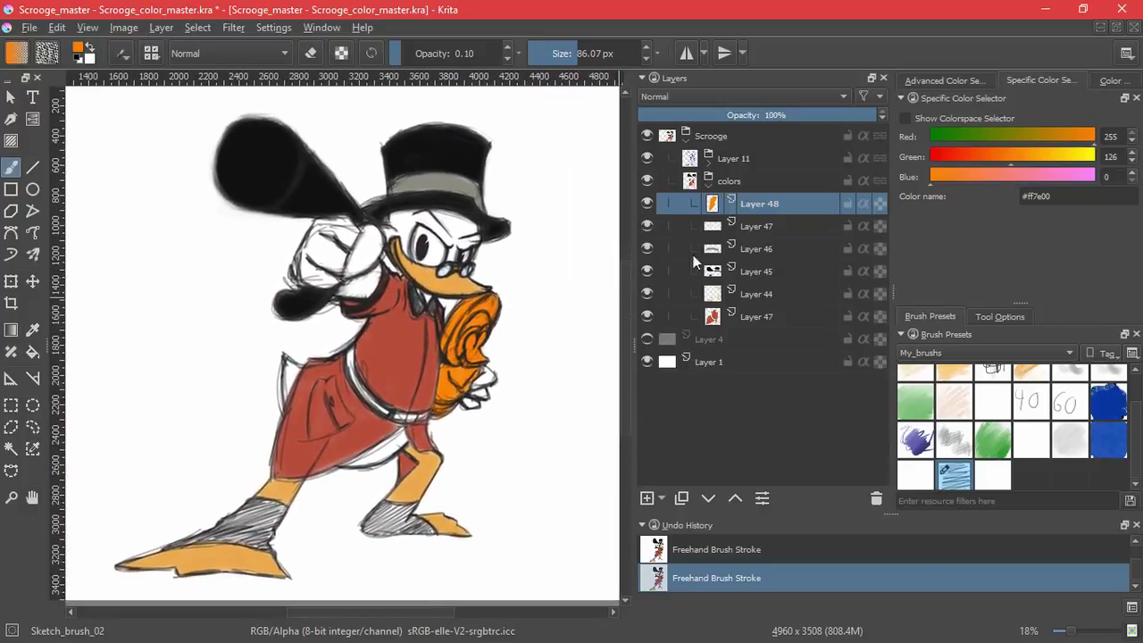
Put the red coat layer into its own group and add a new paint layer above it inside that group
click(717, 324)
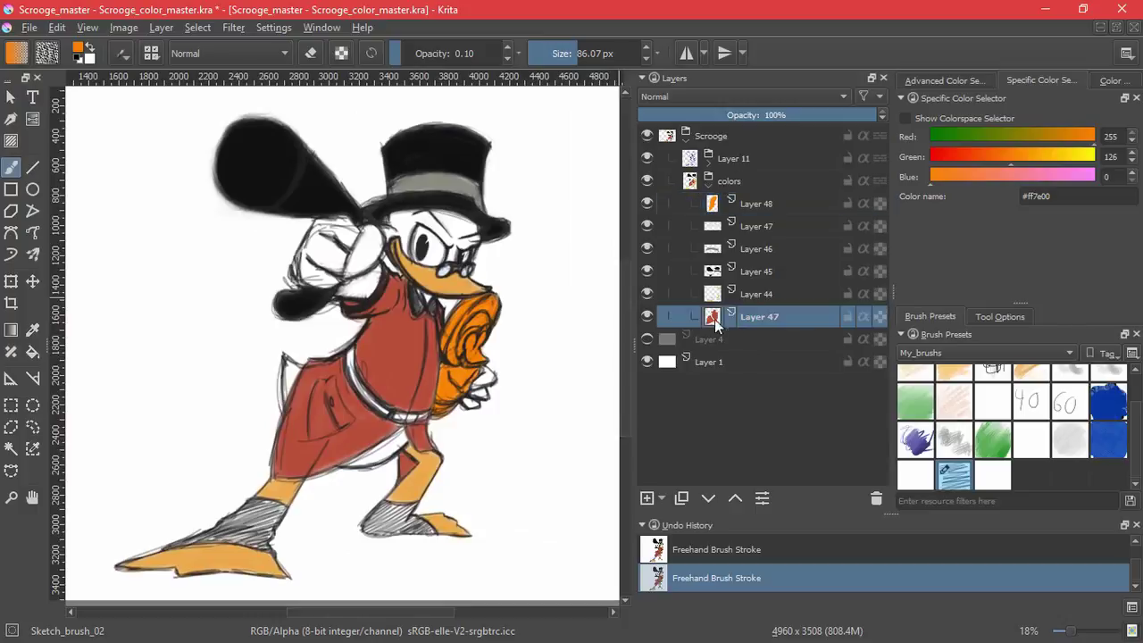
key(ctrl+g)
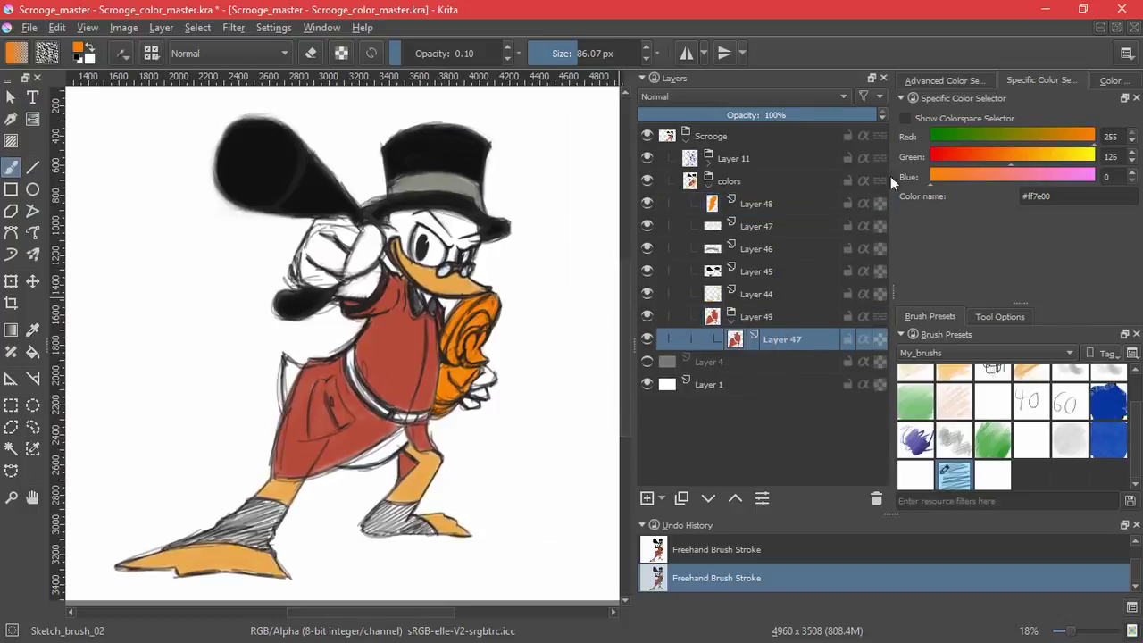
click(947, 81)
click(1128, 194)
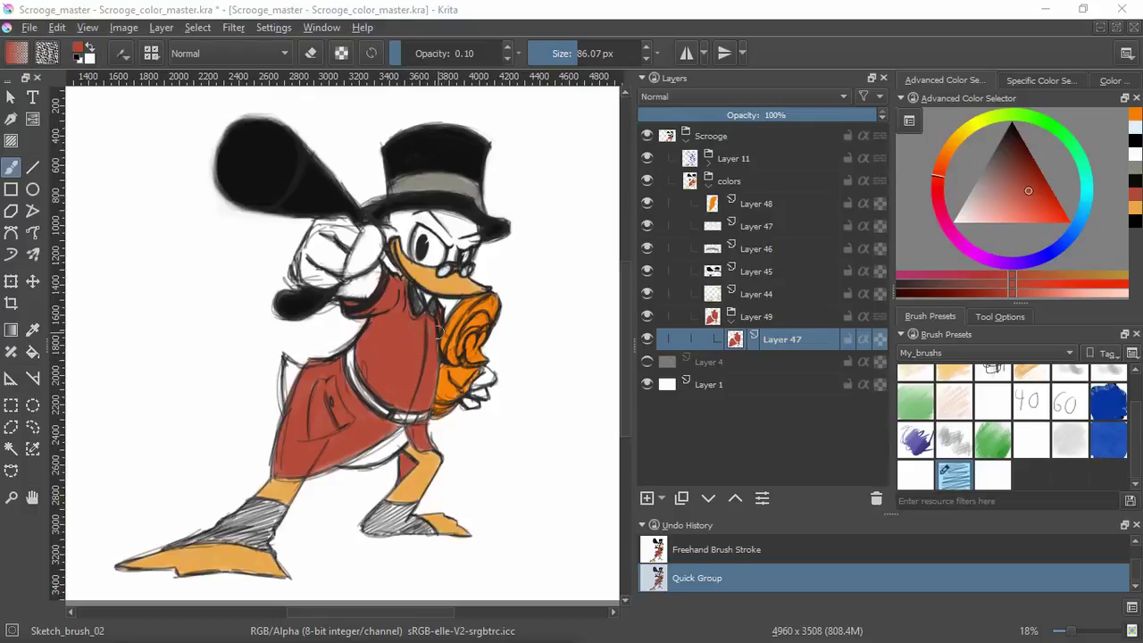
key(Insert)
Try a highlight stroke on the coat's chest in orange #ff7e00
click(1039, 80)
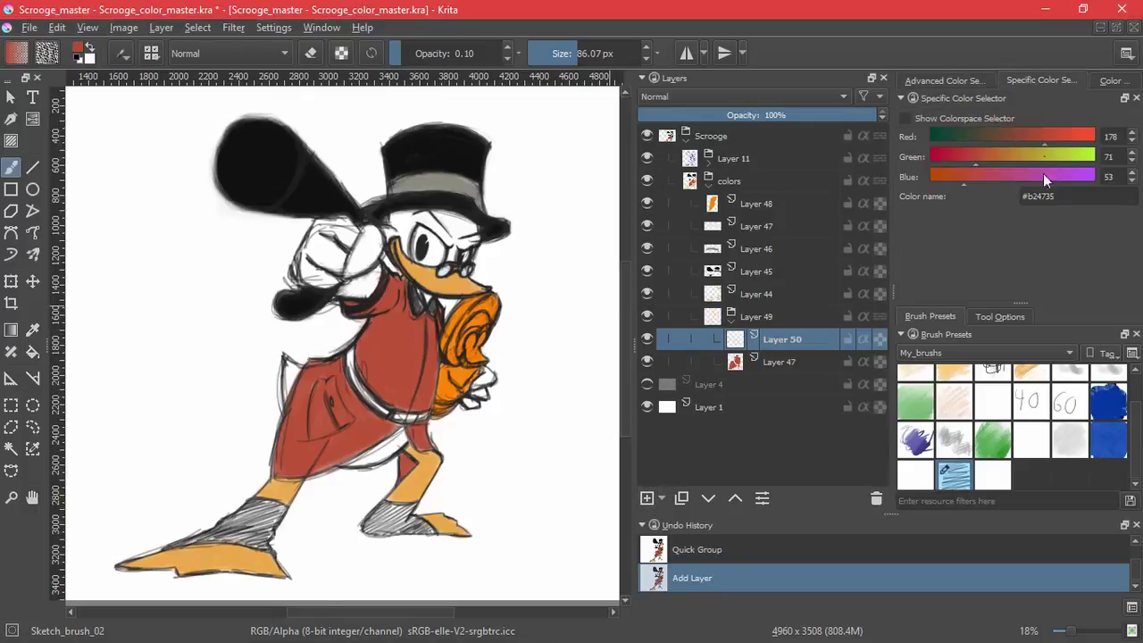
key(Return)
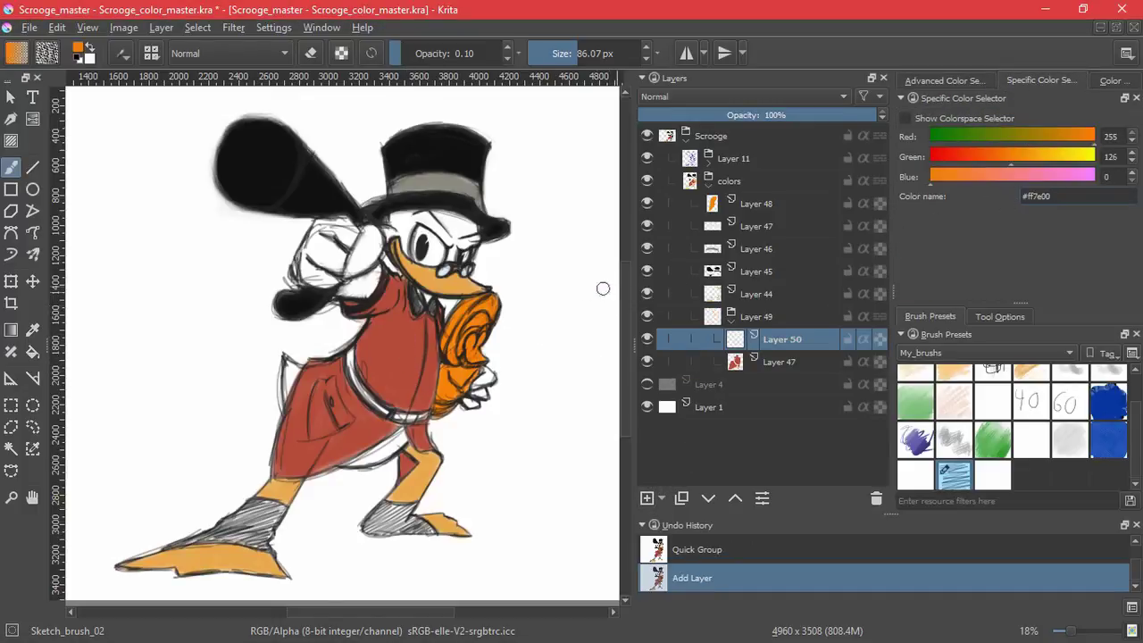
drag(396, 333, 411, 382)
key(ctrl+z)
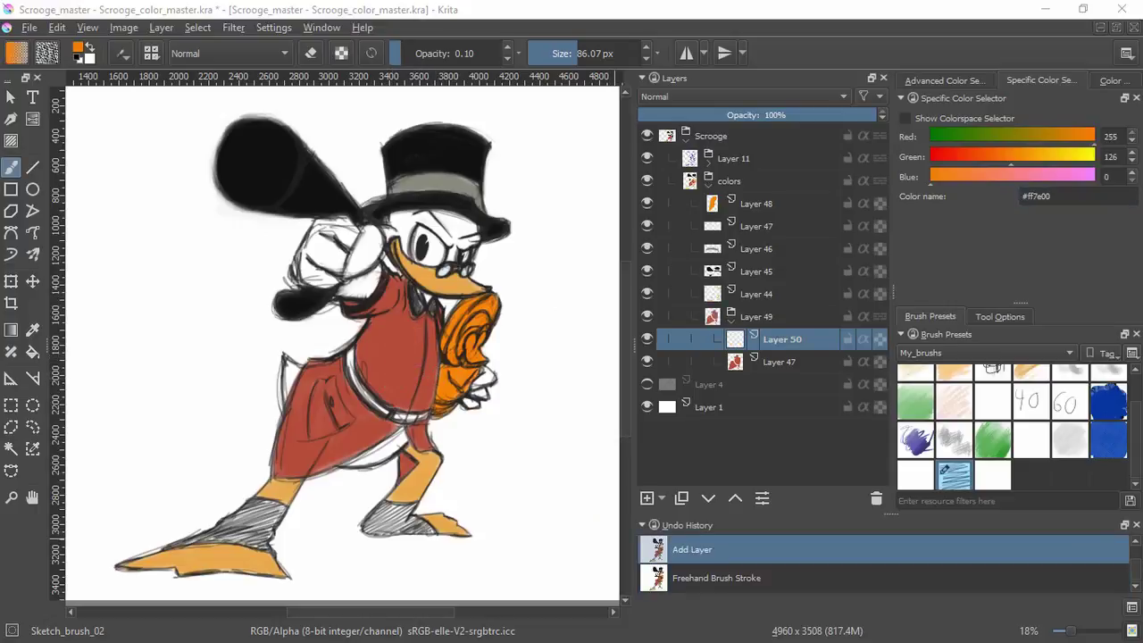
Try a highlight stroke on the coat's chest in colour #fe4715
click(979, 198)
text(#fe4715)
key(Return)
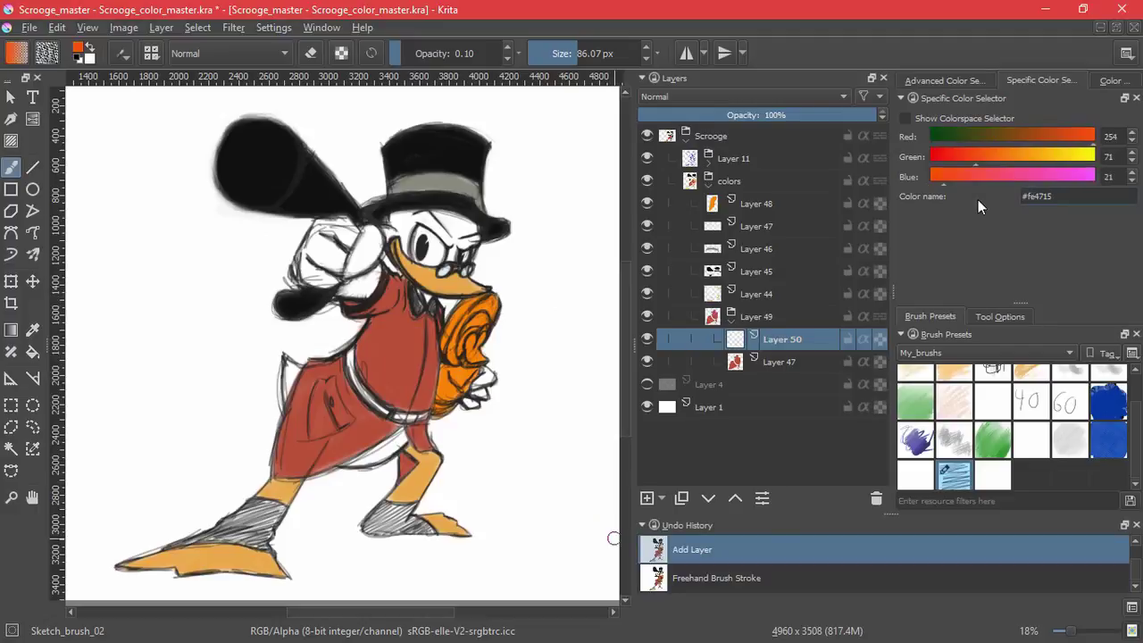
drag(418, 336, 403, 398)
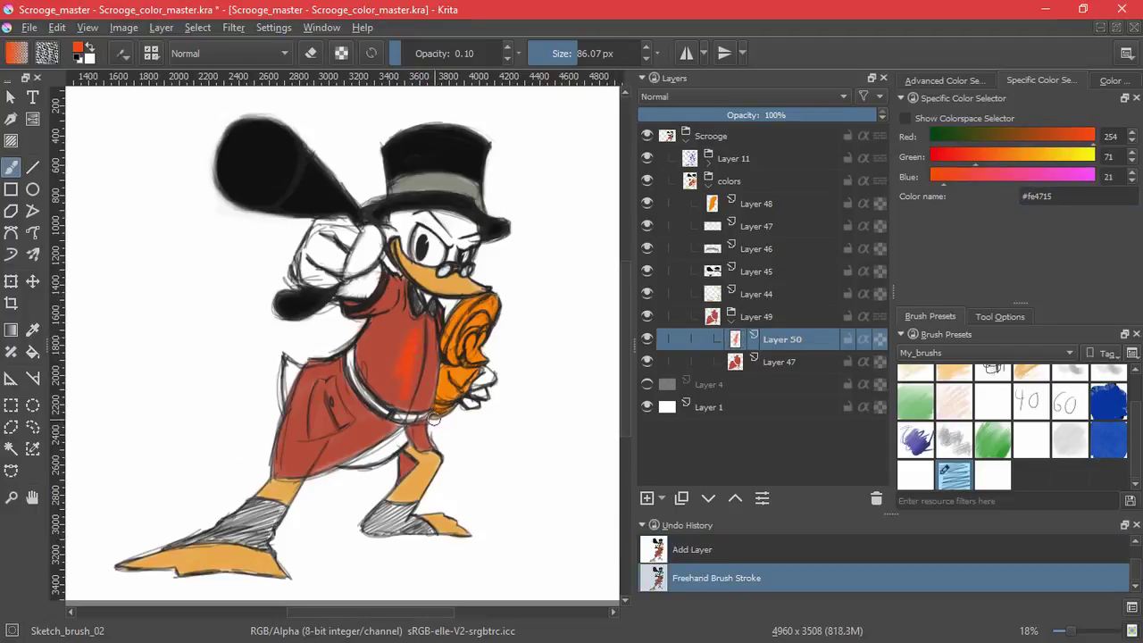
key(ctrl+z)
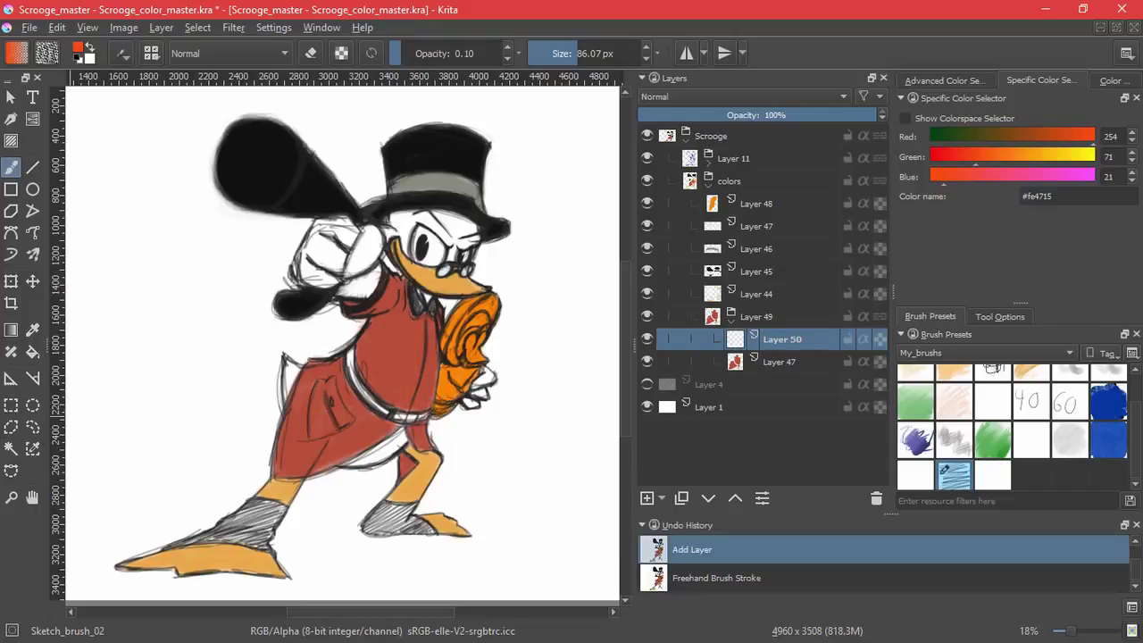
Choose the coat's red as brush colour, set the new layer to Screen and paint a highlight on the chest
click(942, 83)
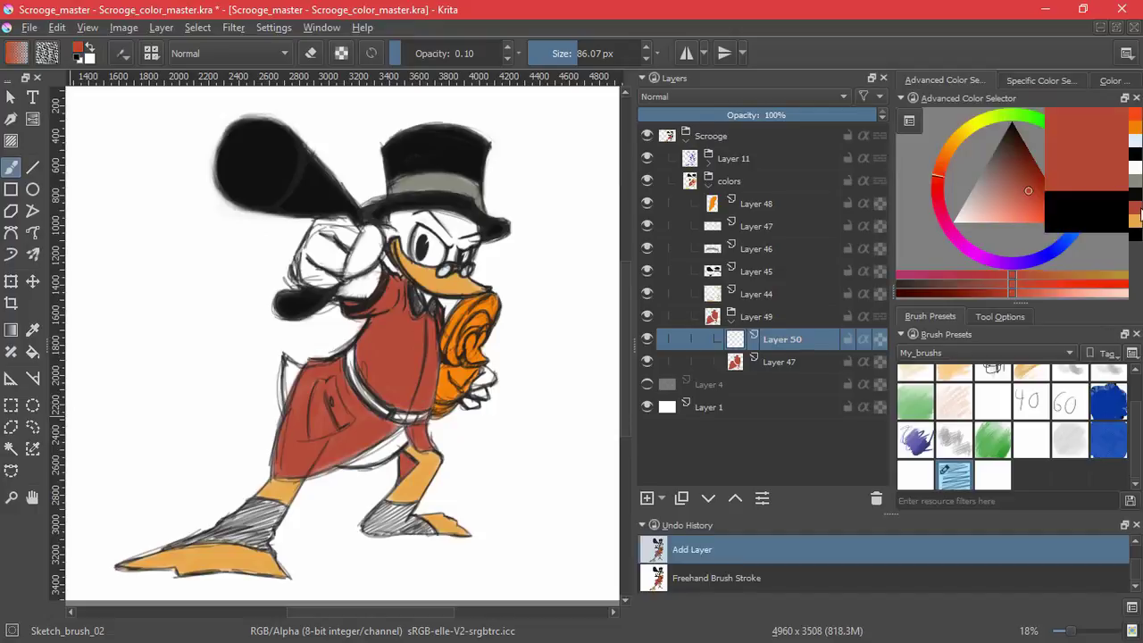
click(715, 97)
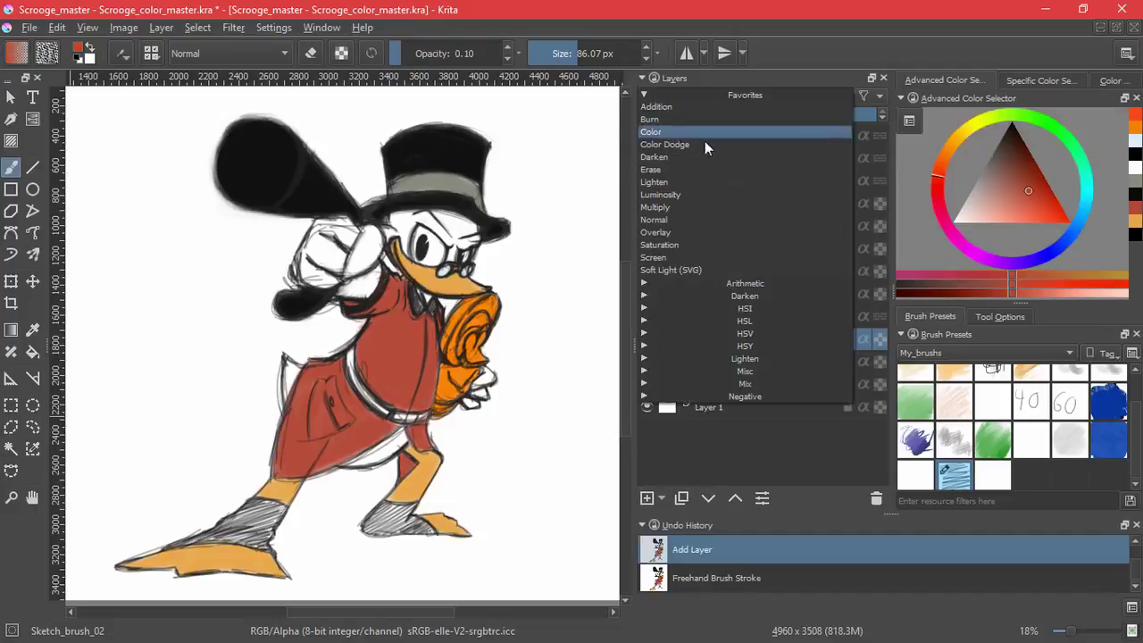
click(669, 258)
drag(386, 338, 406, 393)
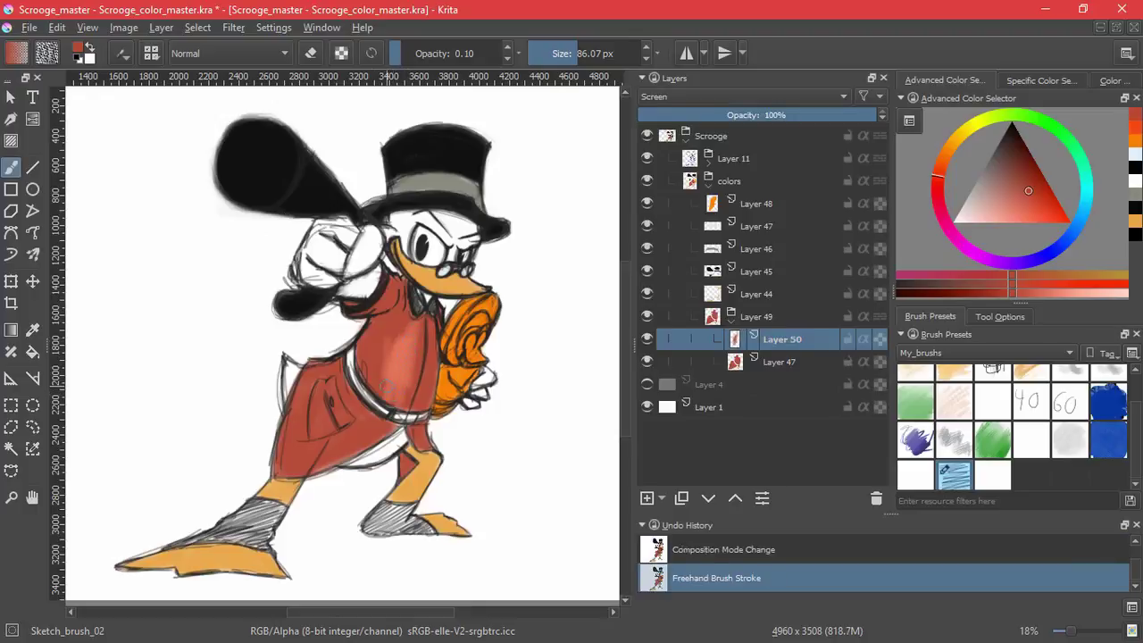
Try the Overlay blend mode on the highlight layer, then return it to Screen
click(733, 95)
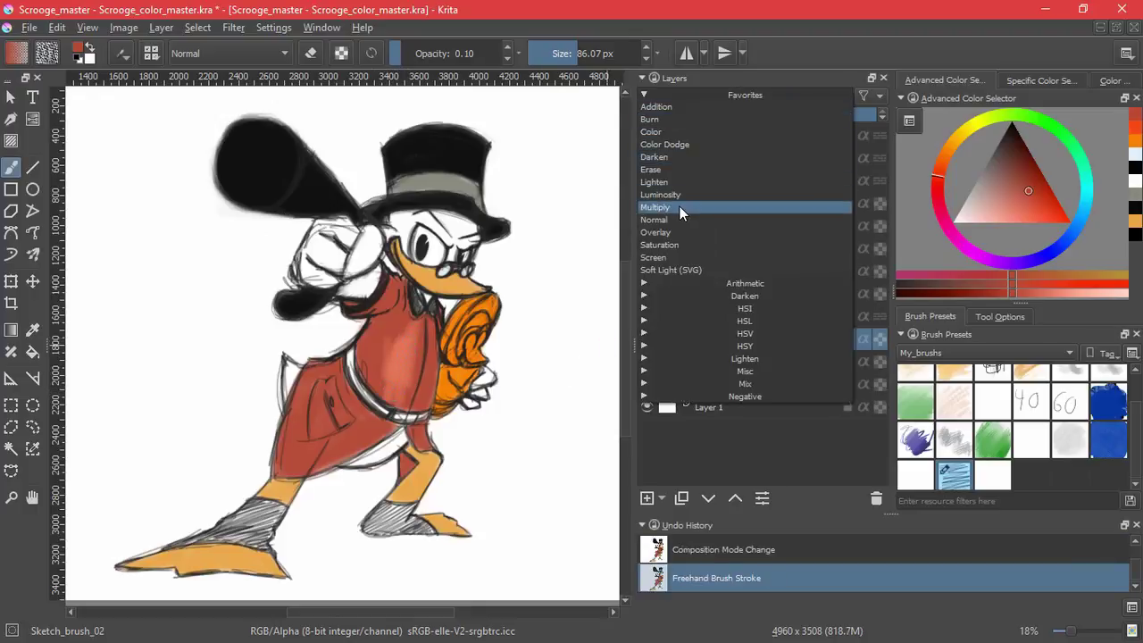
click(672, 230)
click(680, 100)
click(671, 259)
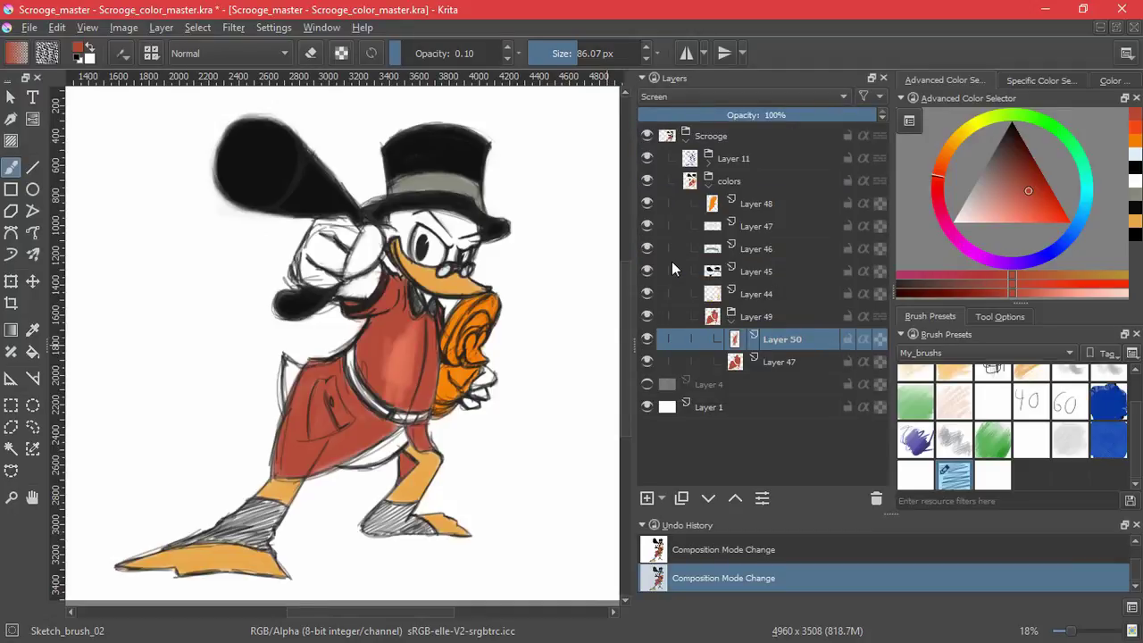
Try another highlight stroke on the chest, then undo the highlight strokes and the repeated blend mode changes
mouse_move(674, 264)
drag(398, 325, 385, 372)
key(ctrl+z)
key(ctrl+z)
key(ctrl+z)
key(ctrl+z)
key(ctrl+z)
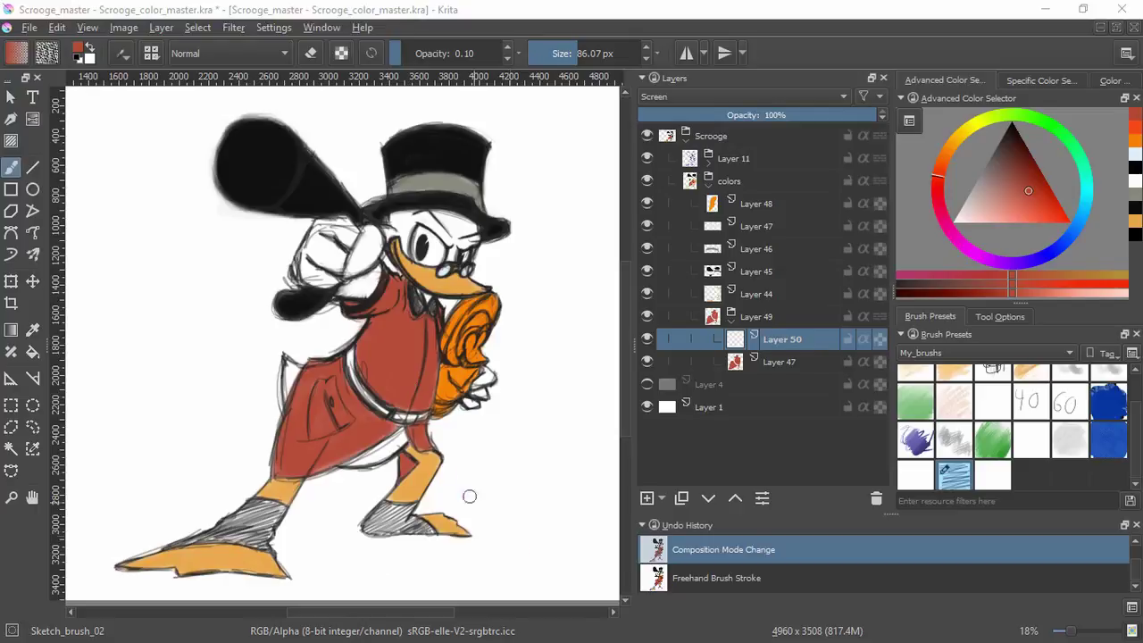
Try a fresh Screen-mode highlight on the chest with the coat's red
drag(412, 336, 404, 377)
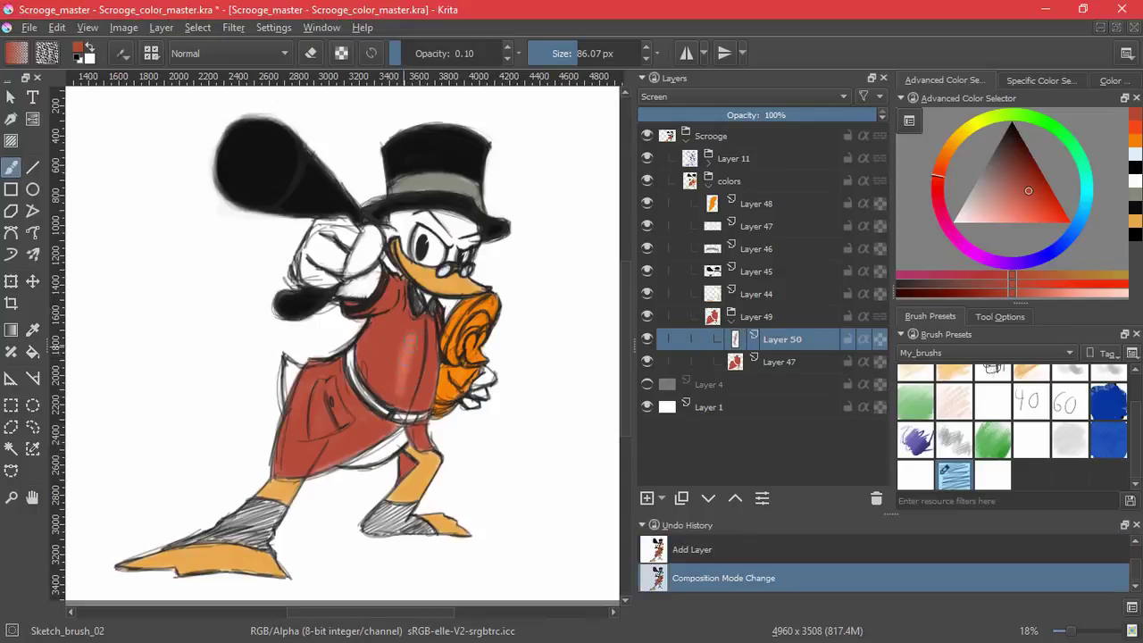
drag(516, 341, 483, 368)
key(ctrl+z)
Set the brush colour to #c02914 and try a short Screen-mode stroke on the upper chest
click(1041, 81)
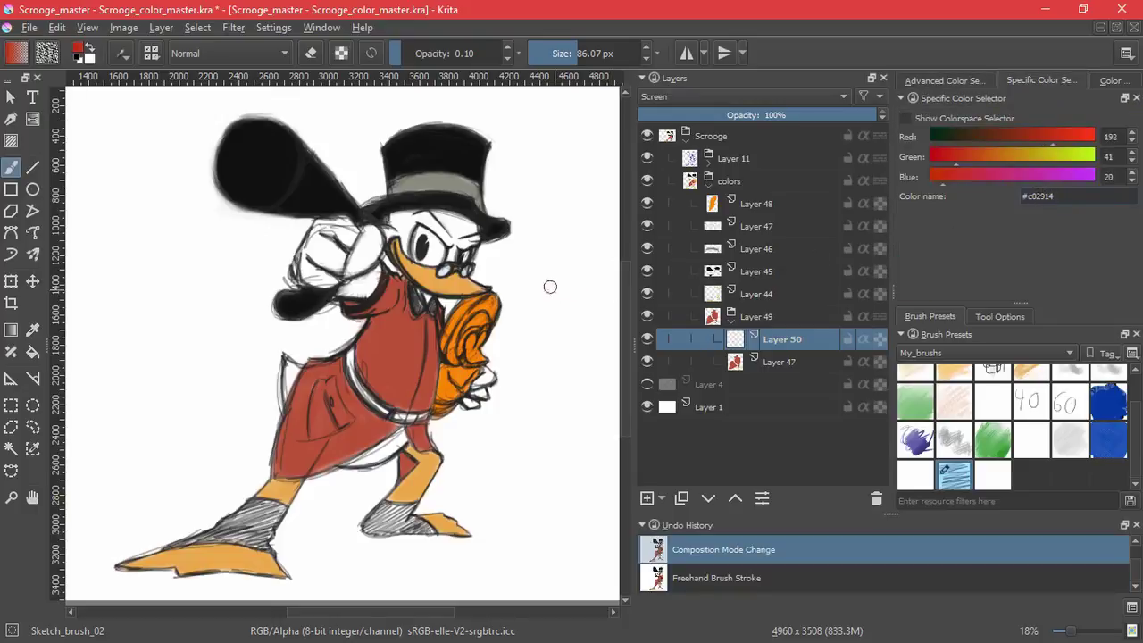
mouse_move(407, 323)
mouse_down()
mouse_move(396, 382)
mouse_move(407, 307)
mouse_up()
key(ctrl+z)
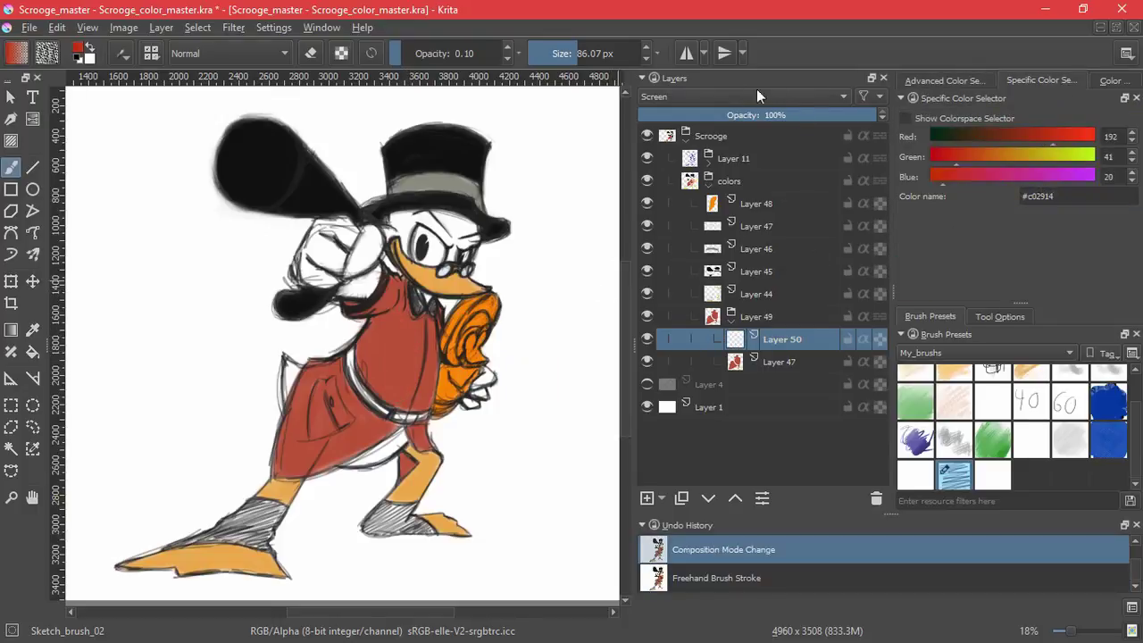
Switch the highlight layer to Normal and try covering the coat's upper body with #c02914
click(725, 96)
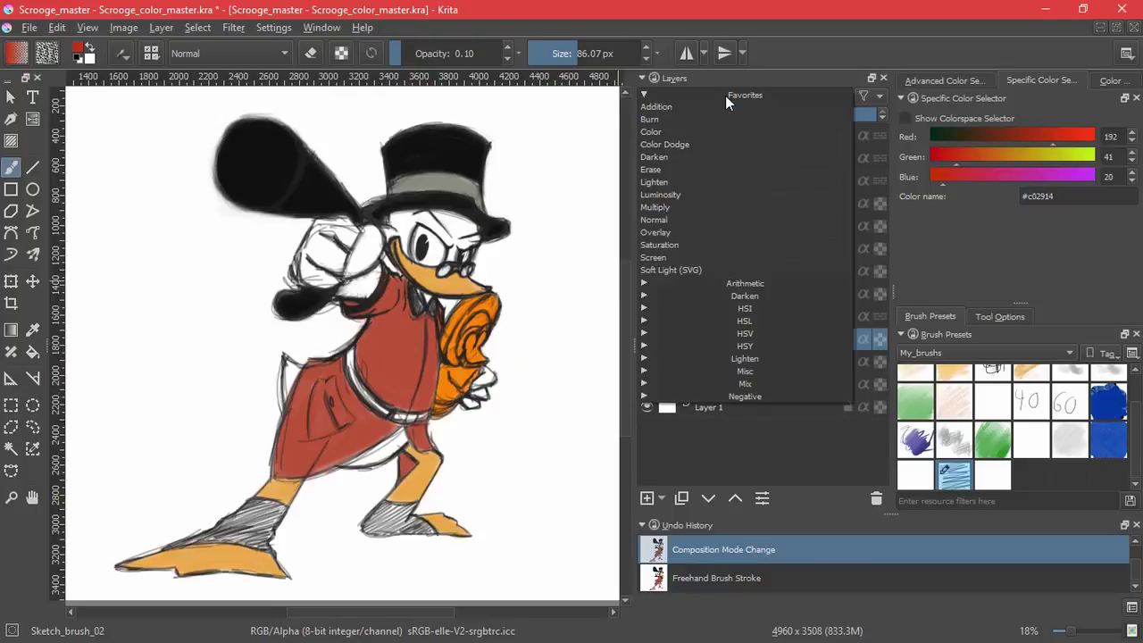
click(690, 219)
mouse_move(405, 380)
mouse_down()
mouse_move(425, 348)
mouse_move(426, 413)
mouse_move(418, 388)
mouse_move(420, 399)
mouse_move(373, 372)
mouse_move(379, 384)
mouse_move(384, 323)
mouse_move(396, 313)
mouse_move(380, 315)
mouse_move(386, 294)
mouse_move(356, 308)
mouse_up()
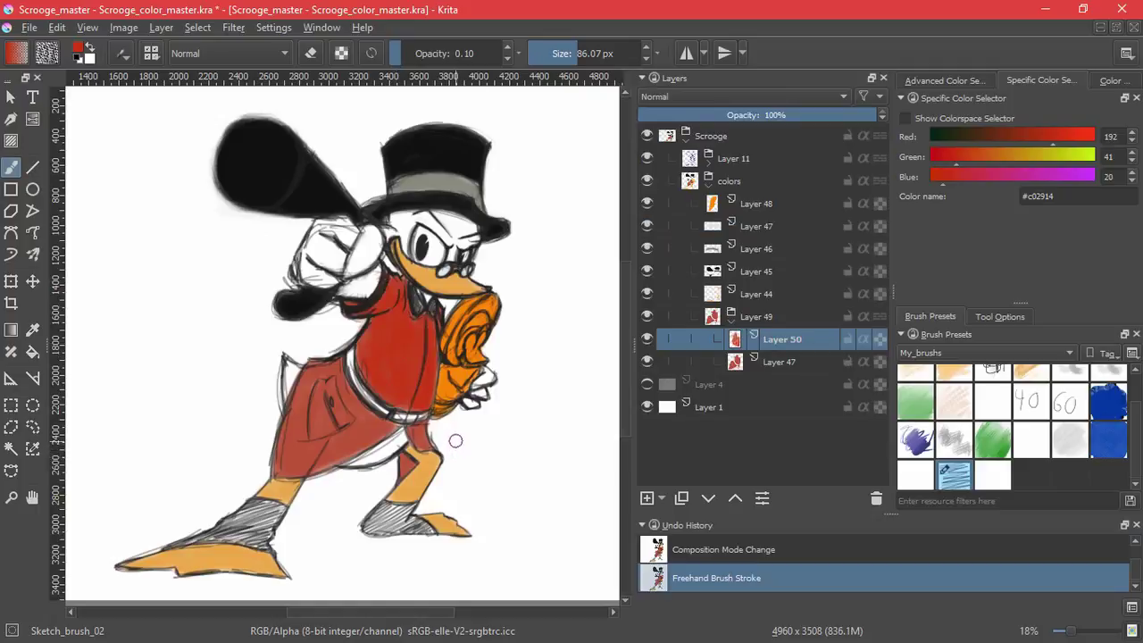
key(ctrl+z)
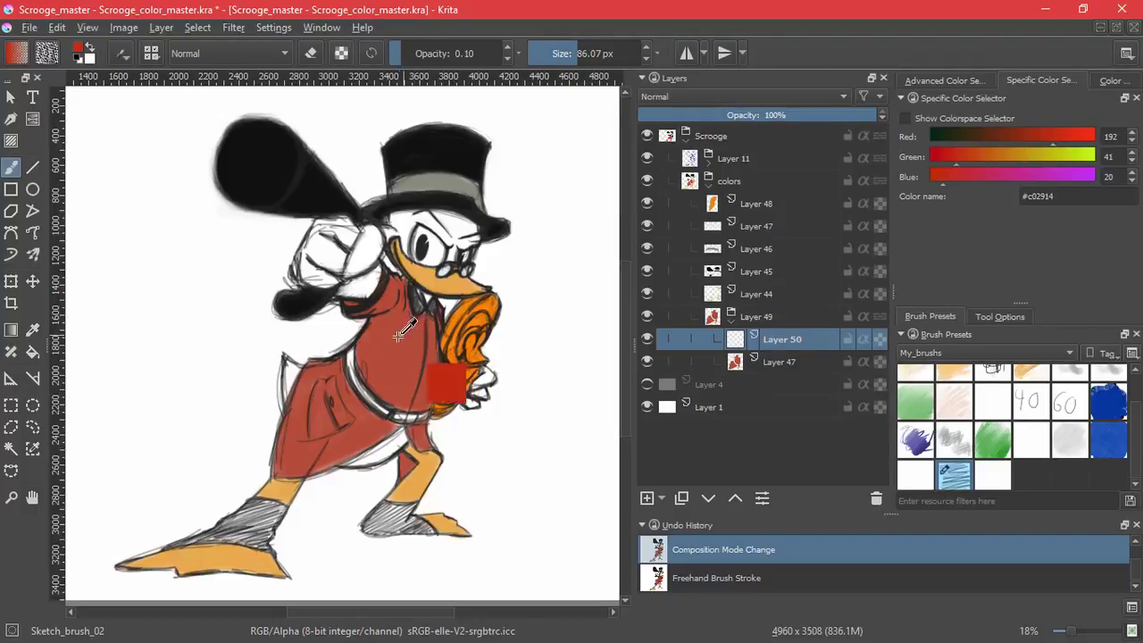
Sample the coat's red as brush colour, set the layer to Multiply and try a shadow stroke on the chest
ctrl+click(399, 343)
click(718, 97)
click(706, 196)
drag(375, 341, 420, 382)
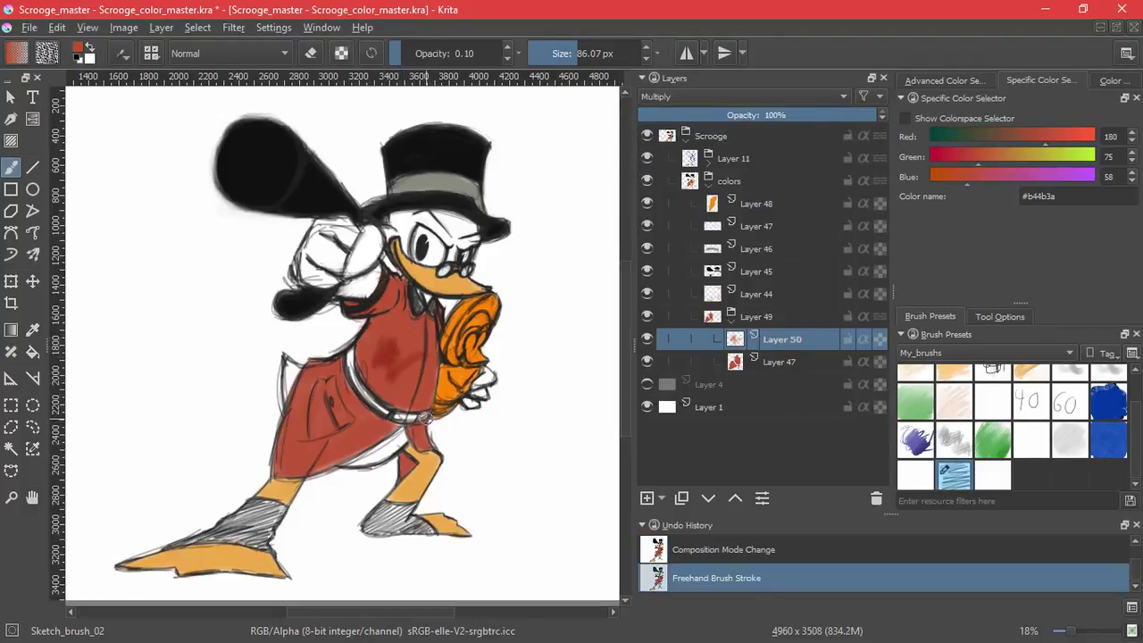
key(ctrl+z)
Try Multiply shading on the coat with the layer opacity at 62% and 43%, then undo the stroke and opacity changes
drag(799, 115, 786, 114)
drag(384, 332, 423, 384)
click(741, 116)
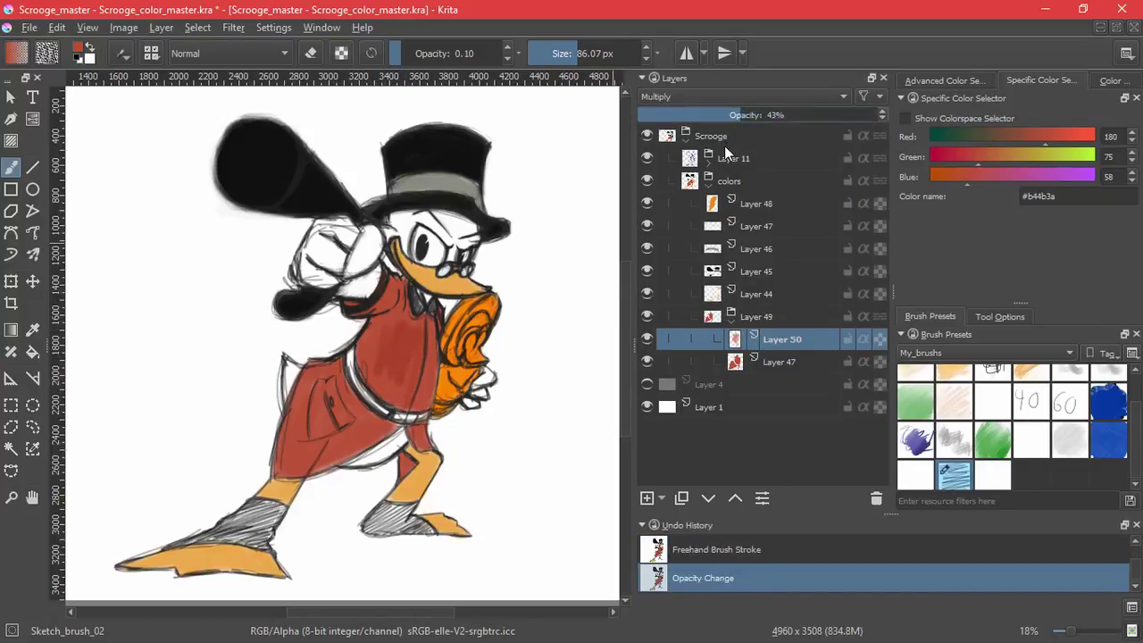
drag(753, 115, 755, 116)
key(ctrl+z)
key(ctrl+z)
key(ctrl+z)
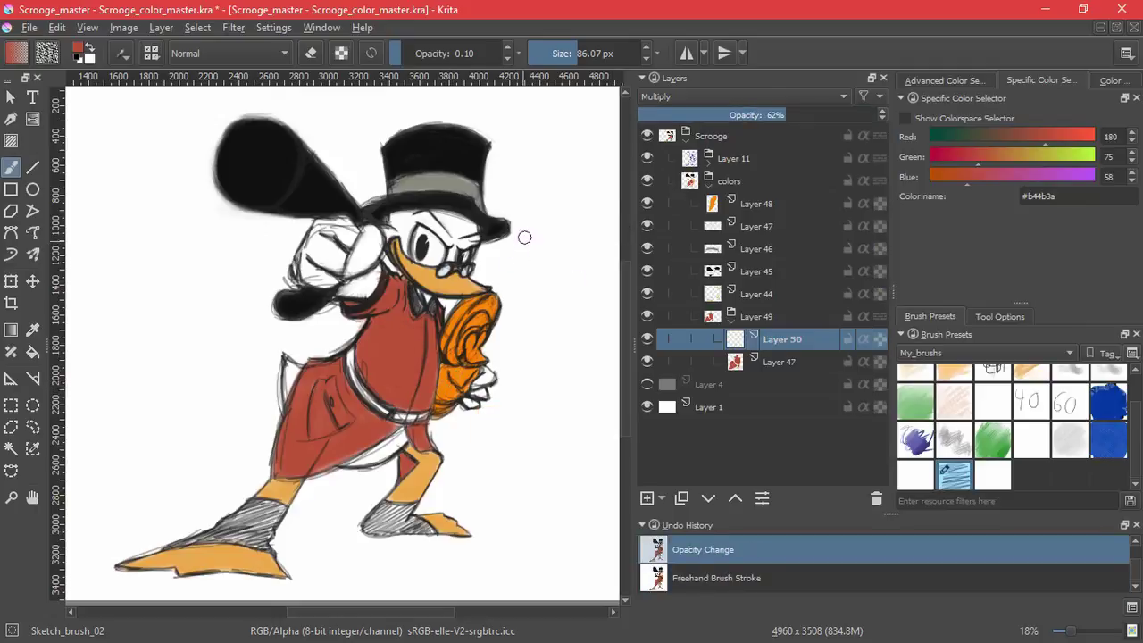
key(ctrl+z)
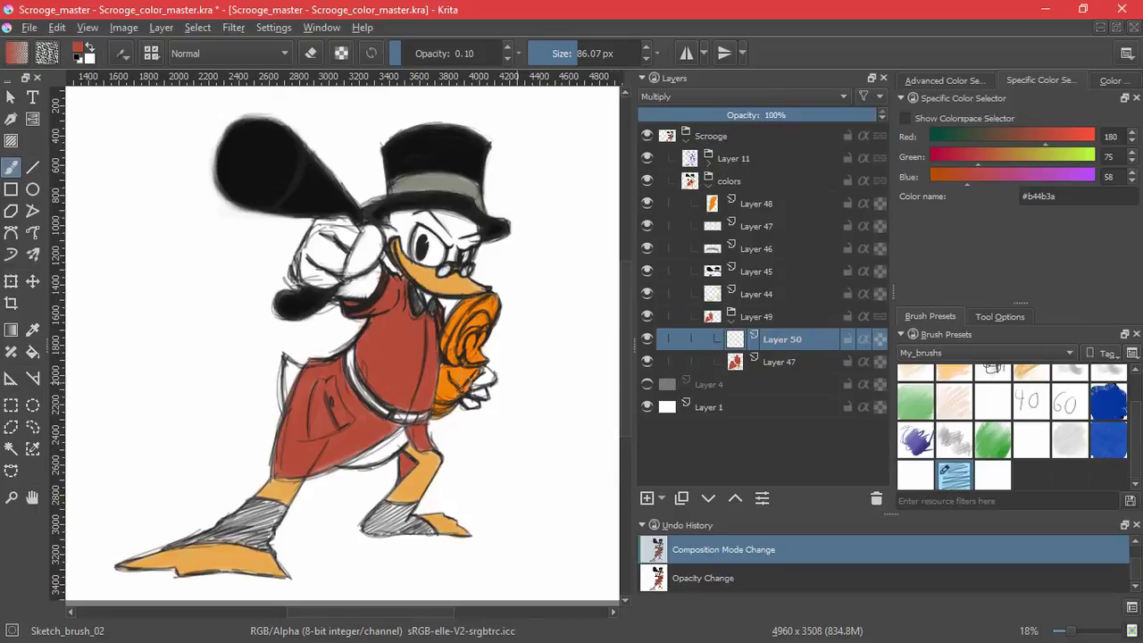
Reload the brush preset at 15 px and hatch a Multiply shadow down the coat's front edge
mouse_move(394, 345)
mouse_down()
mouse_move(406, 393)
mouse_move(420, 326)
mouse_move(429, 397)
mouse_up()
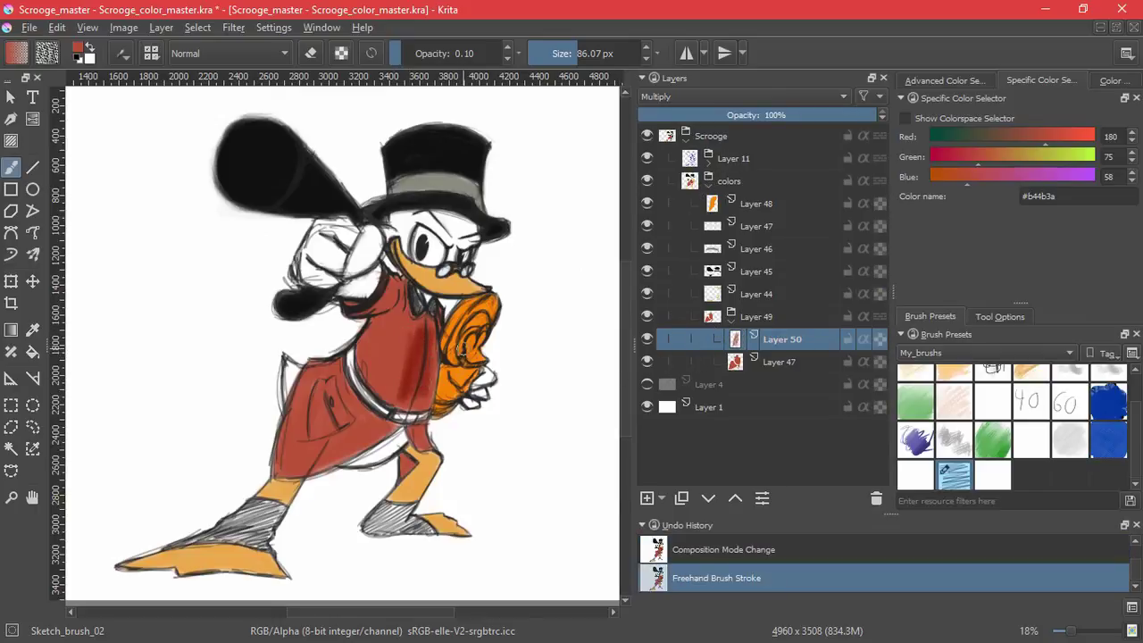
key(ctrl+z)
click(371, 52)
mouse_move(394, 341)
mouse_down()
mouse_move(383, 372)
mouse_move(402, 355)
mouse_move(427, 226)
mouse_move(388, 288)
mouse_up()
key(ctrl+z)
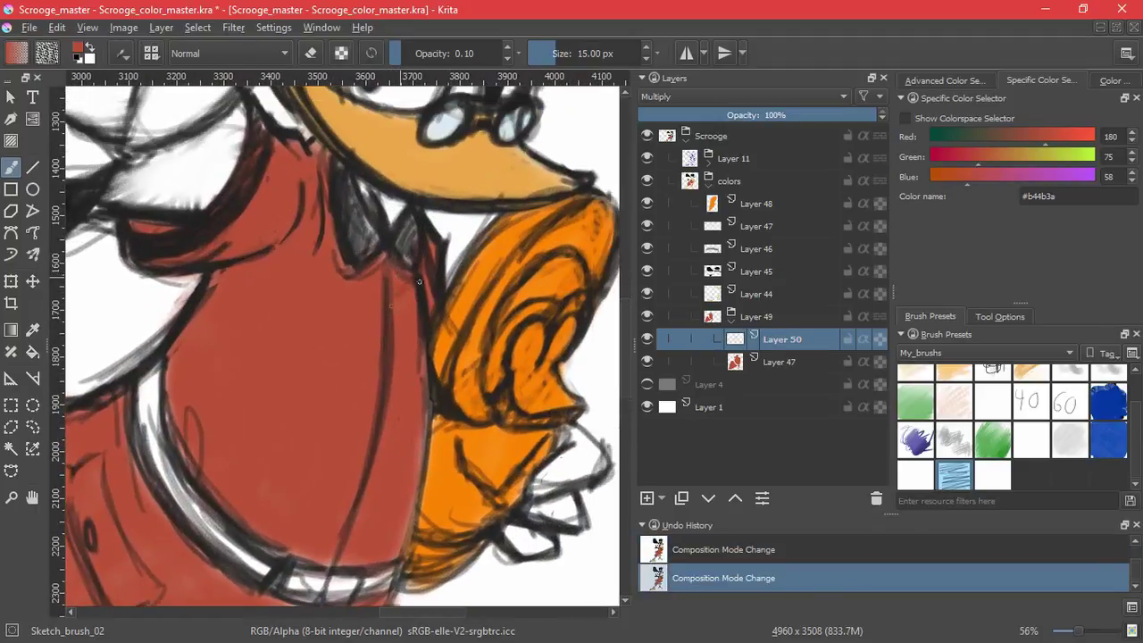
mouse_move(389, 328)
mouse_down()
mouse_move(419, 325)
mouse_move(382, 375)
mouse_move(425, 356)
mouse_move(435, 392)
mouse_move(418, 480)
mouse_move(346, 547)
mouse_up()
drag(409, 517, 343, 568)
mouse_move(398, 539)
mouse_down()
mouse_move(370, 563)
mouse_move(384, 564)
mouse_up()
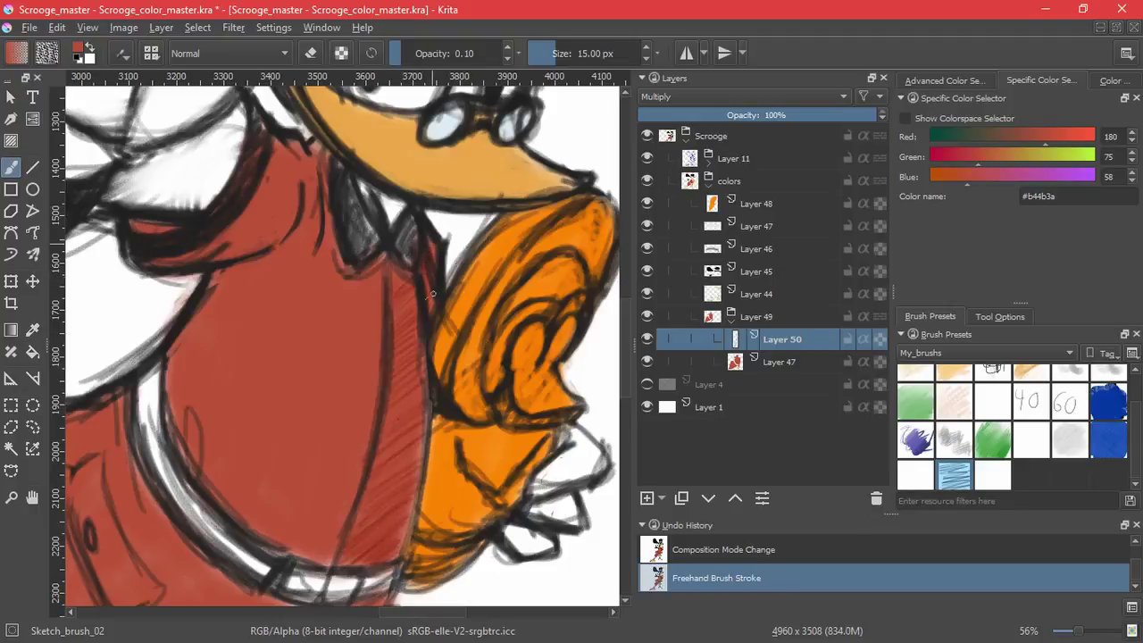
Hatch shadows on the coat's front flap below the belt and on the coat piece behind the bent knee
drag(433, 294, 426, 309)
drag(378, 491, 427, 186)
mouse_move(371, 326)
mouse_down()
mouse_move(376, 339)
mouse_move(416, 303)
mouse_up()
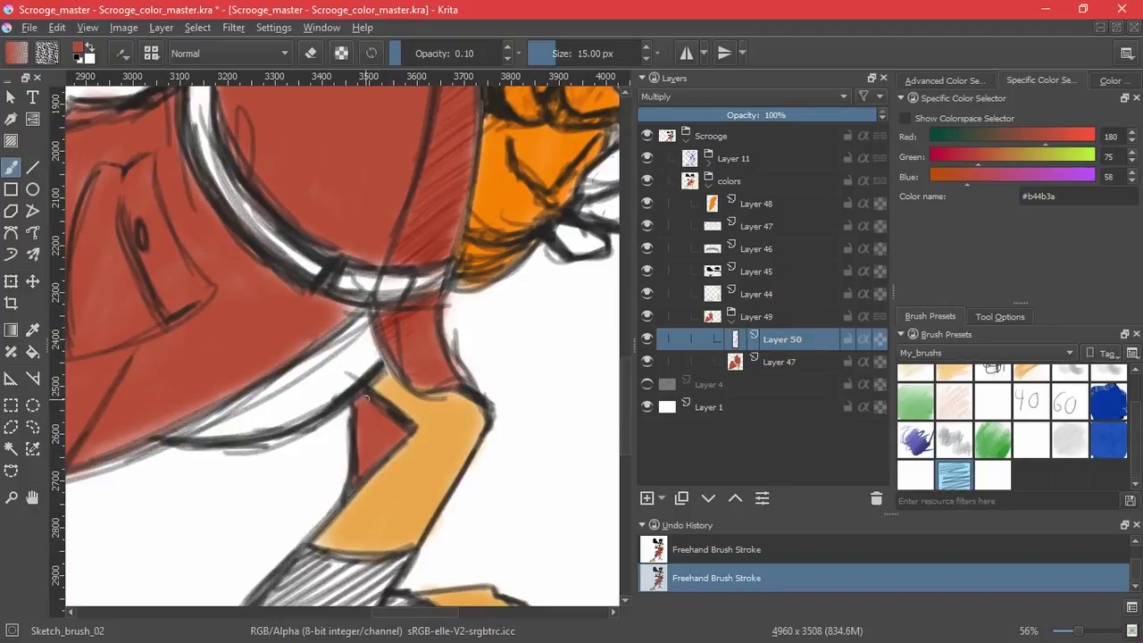
mouse_move(371, 420)
mouse_down()
mouse_move(379, 451)
mouse_move(367, 425)
mouse_up()
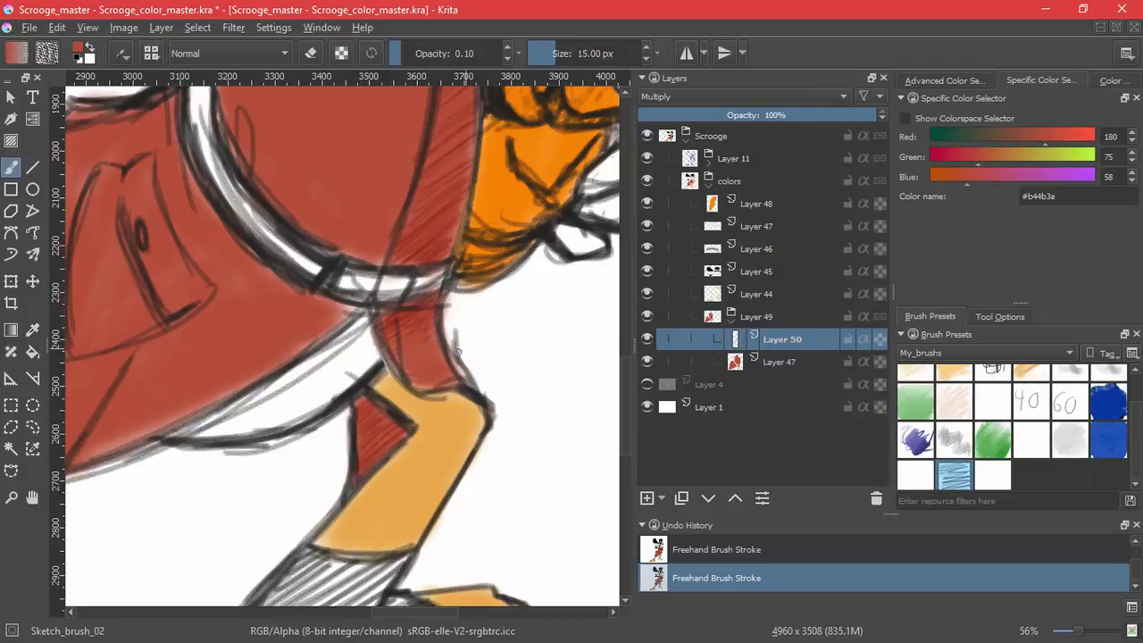
Try hatching shadows across the raised sleeve and upper chest, then undo the strokes
scroll(473, 293, down, 5)
drag(474, 300, 463, 484)
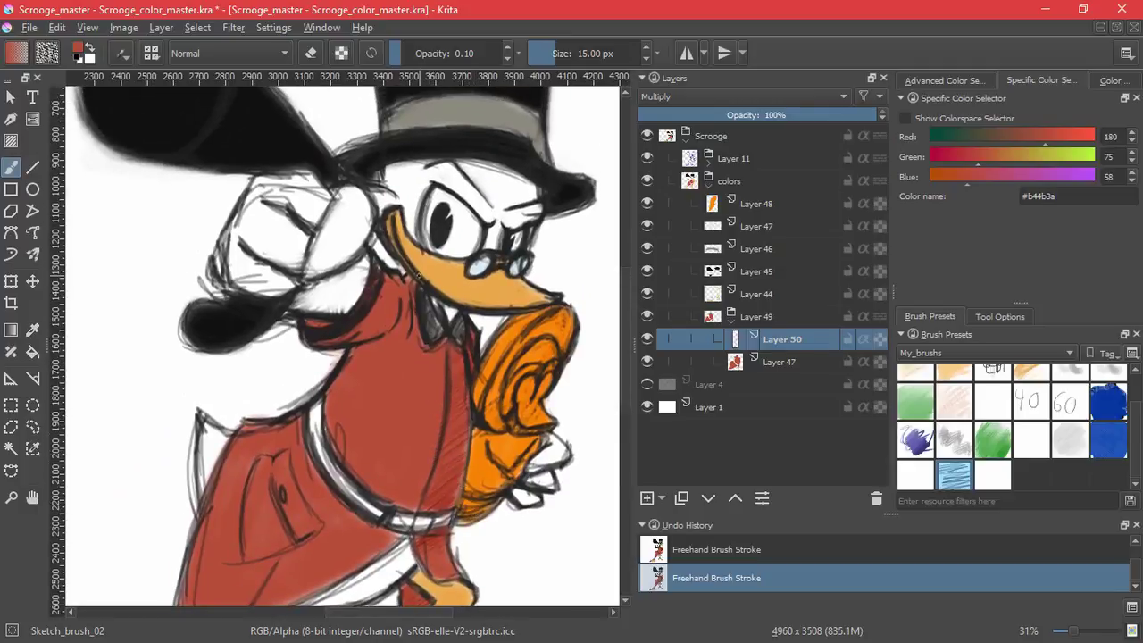
scroll(411, 313, up, 3)
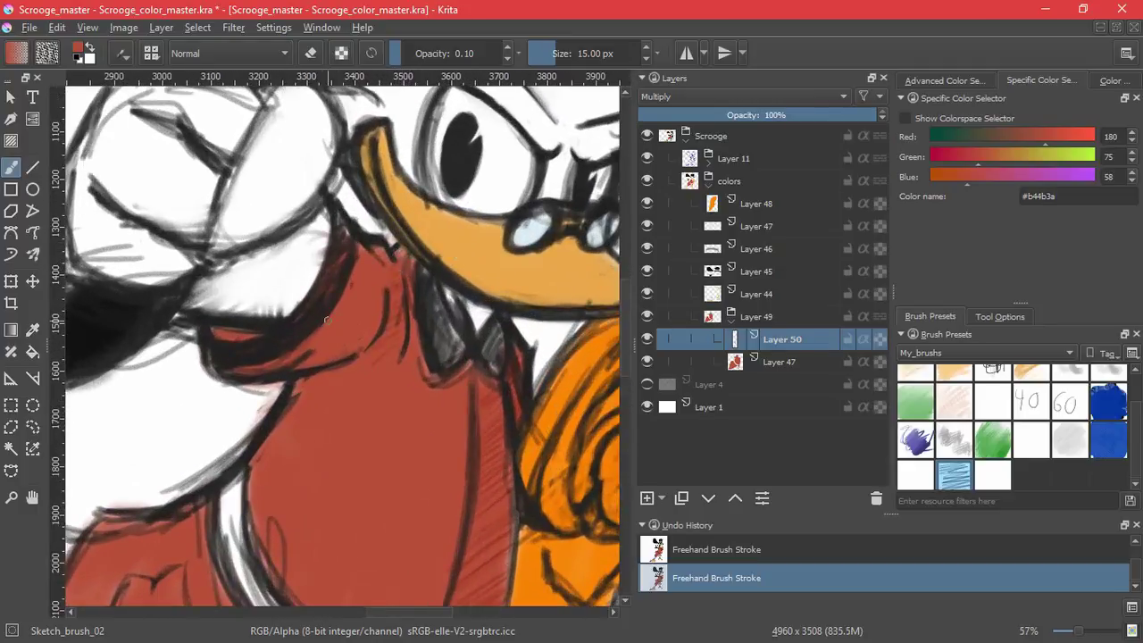
drag(322, 330, 340, 317)
mouse_move(315, 339)
mouse_down()
mouse_move(370, 317)
mouse_move(376, 325)
mouse_move(322, 362)
mouse_up()
drag(384, 352, 352, 368)
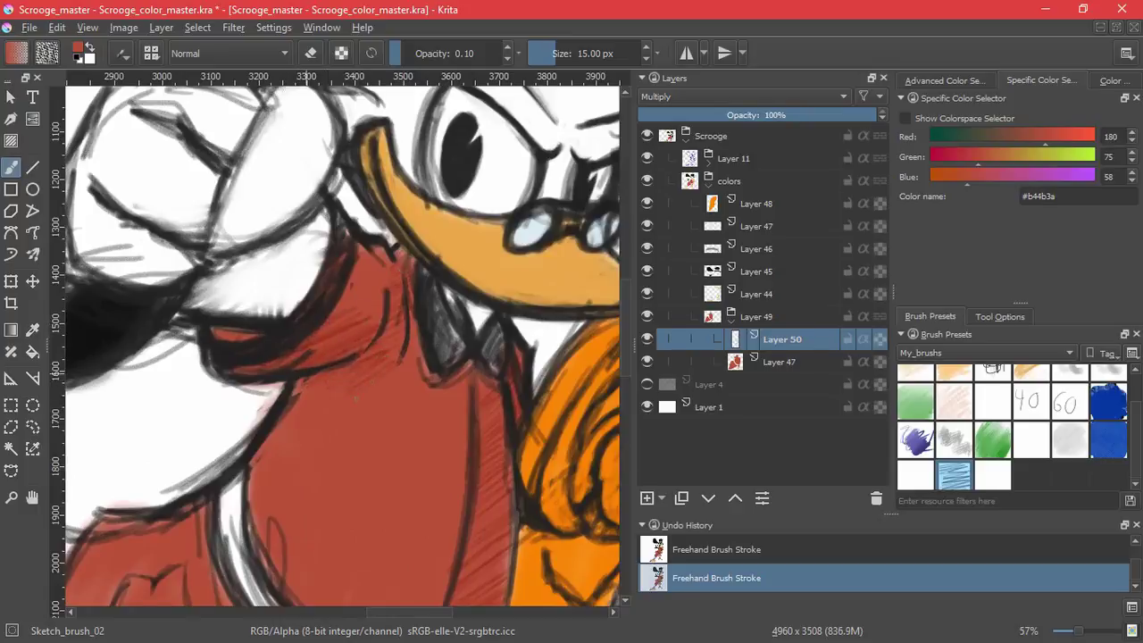
key(ctrl+z)
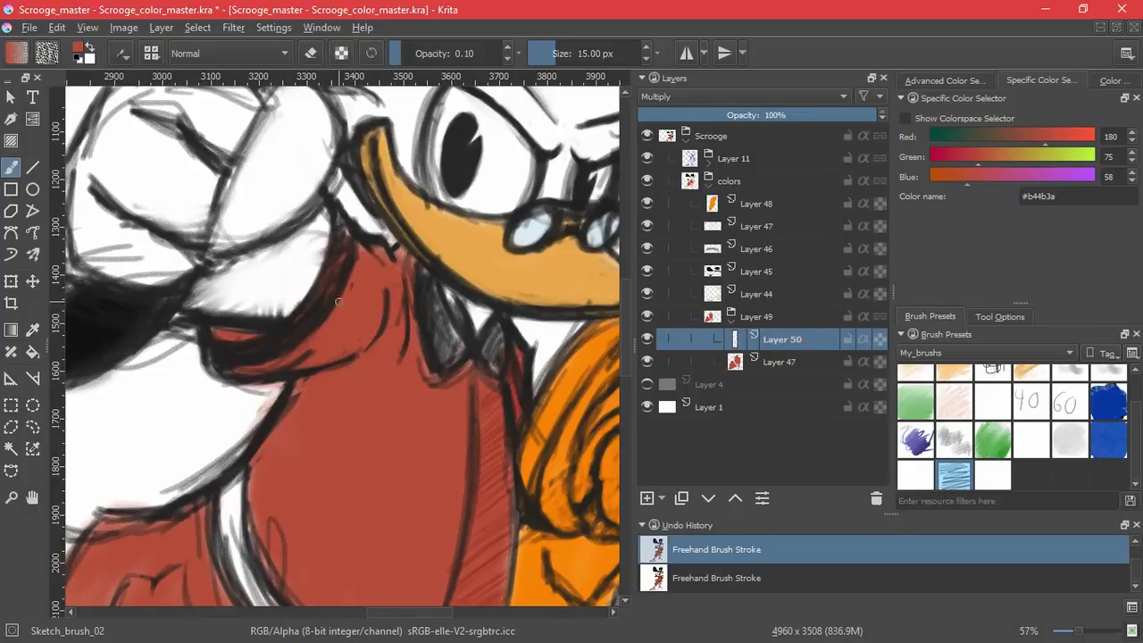
key(ctrl+shift+z)
mouse_move(350, 323)
mouse_down()
mouse_move(381, 327)
mouse_move(360, 350)
mouse_move(423, 350)
mouse_move(400, 380)
mouse_move(460, 398)
mouse_up()
key(ctrl+z)
Hatch the shadow on the raised sleeve, covering the shoulder folds and the inside of the cuff
mouse_move(349, 282)
mouse_down()
mouse_move(310, 325)
mouse_move(366, 314)
mouse_move(321, 338)
mouse_move(375, 333)
mouse_move(326, 361)
mouse_up()
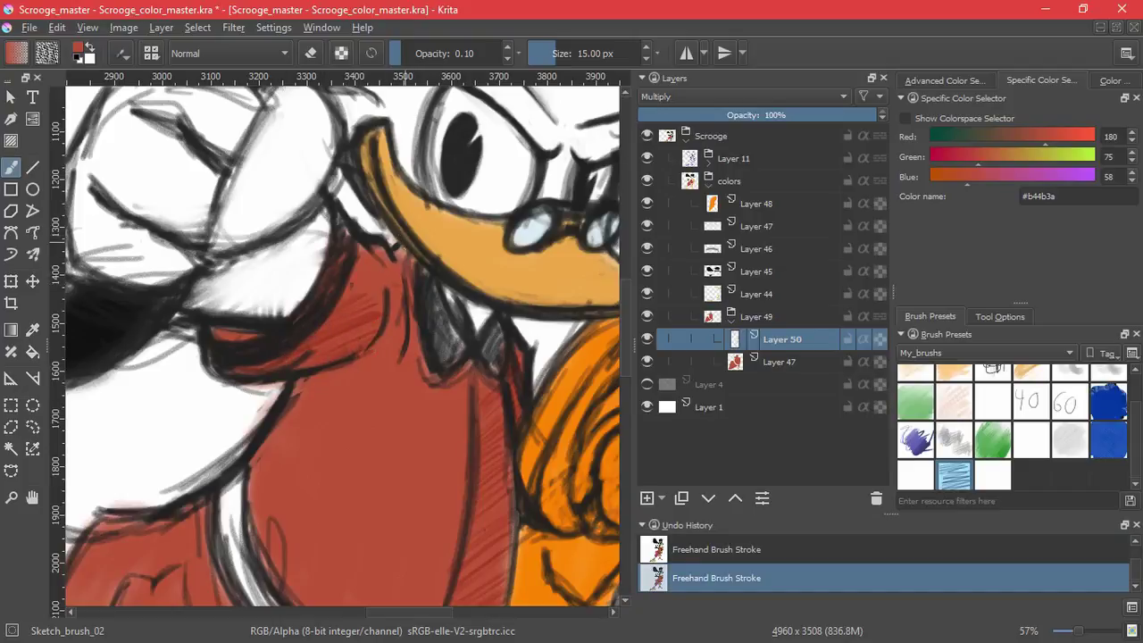
drag(407, 316, 359, 353)
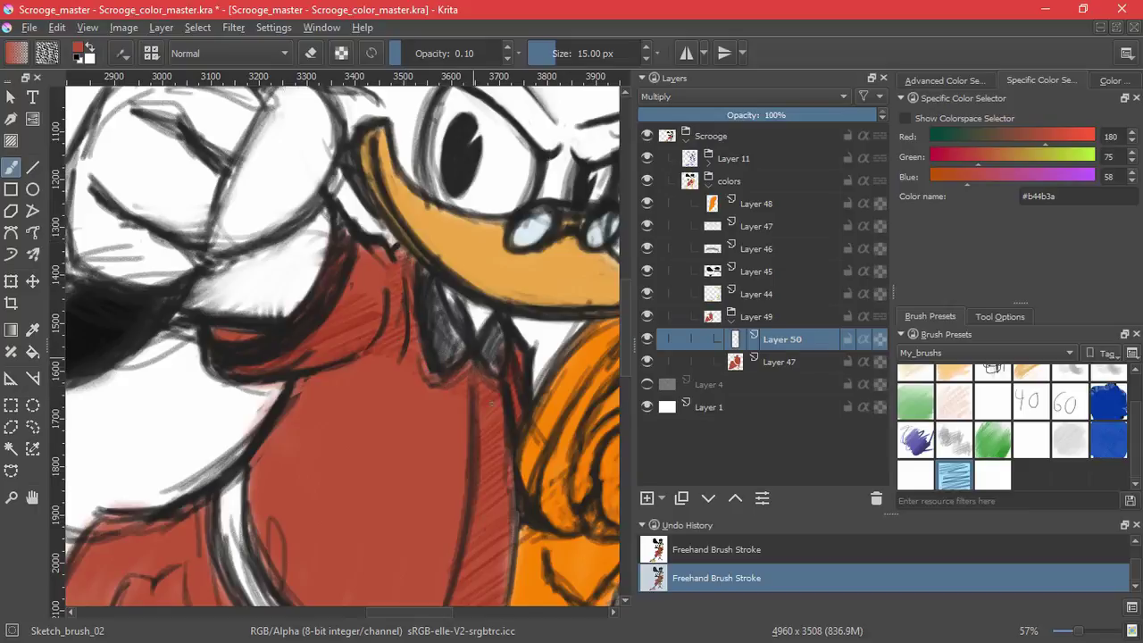
drag(217, 328, 260, 351)
mouse_move(436, 356)
mouse_down()
mouse_move(444, 375)
mouse_move(419, 447)
mouse_move(435, 372)
mouse_up()
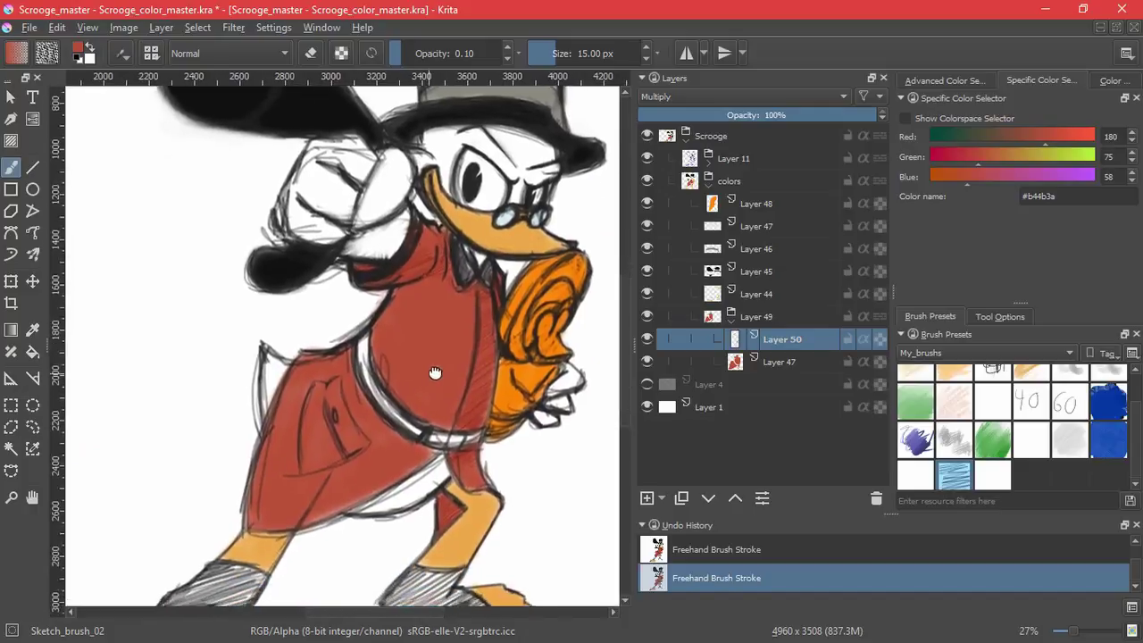
Hatch the shadow along the lower hem of the coat's skirt, starting under the belt
scroll(372, 447, up, 3)
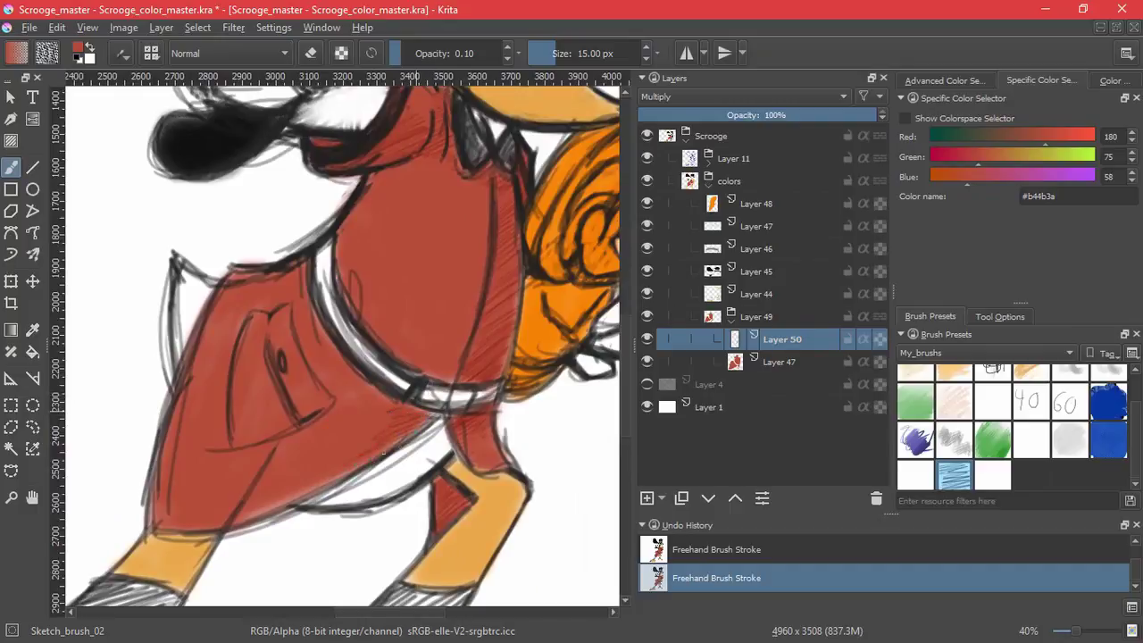
key(ctrl+z)
key(ctrl+shift+z)
mouse_move(422, 408)
mouse_down()
mouse_move(369, 437)
mouse_move(411, 418)
mouse_move(351, 453)
mouse_move(405, 441)
mouse_move(307, 482)
mouse_up()
mouse_move(359, 466)
mouse_down()
mouse_move(266, 504)
mouse_move(295, 495)
mouse_up()
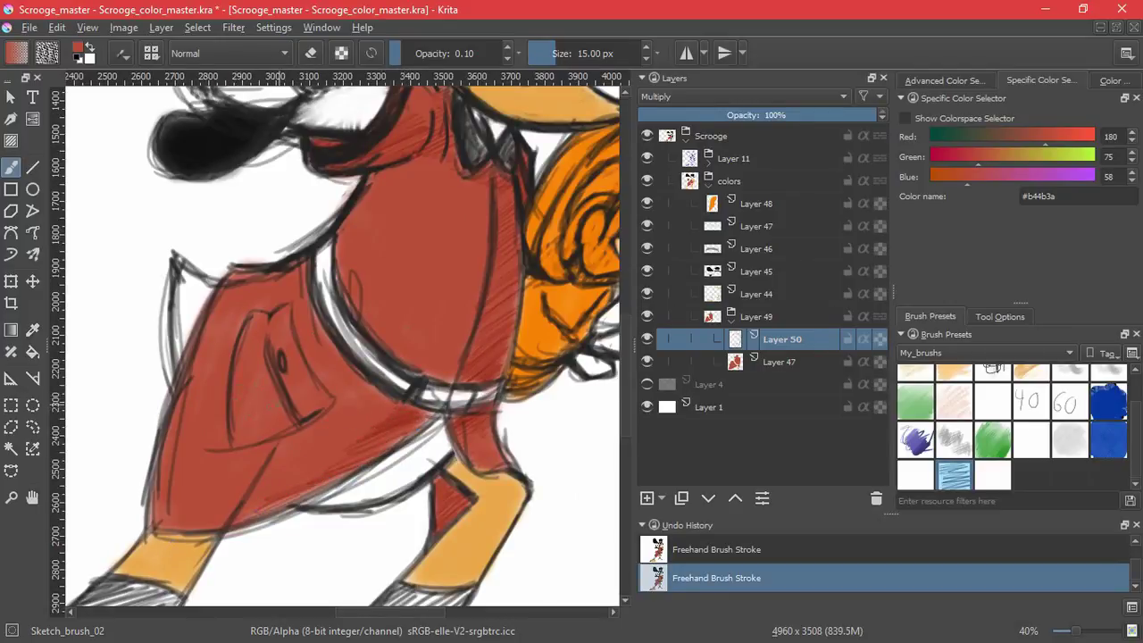
Try shadow strokes beside the coat's pocket and undo them
drag(296, 411, 330, 402)
key(ctrl+z)
key(ctrl+z)
mouse_move(317, 398)
mouse_down()
mouse_move(309, 375)
mouse_move(306, 412)
mouse_move(295, 407)
mouse_up()
key(ctrl+z)
Hatch a light shadow on the coat's pocket, comparing it with and without the strokes and from a rotated canvas view
drag(283, 403, 288, 400)
key(ctrl+z)
key(ctrl+shift+z)
key(ctrl+z)
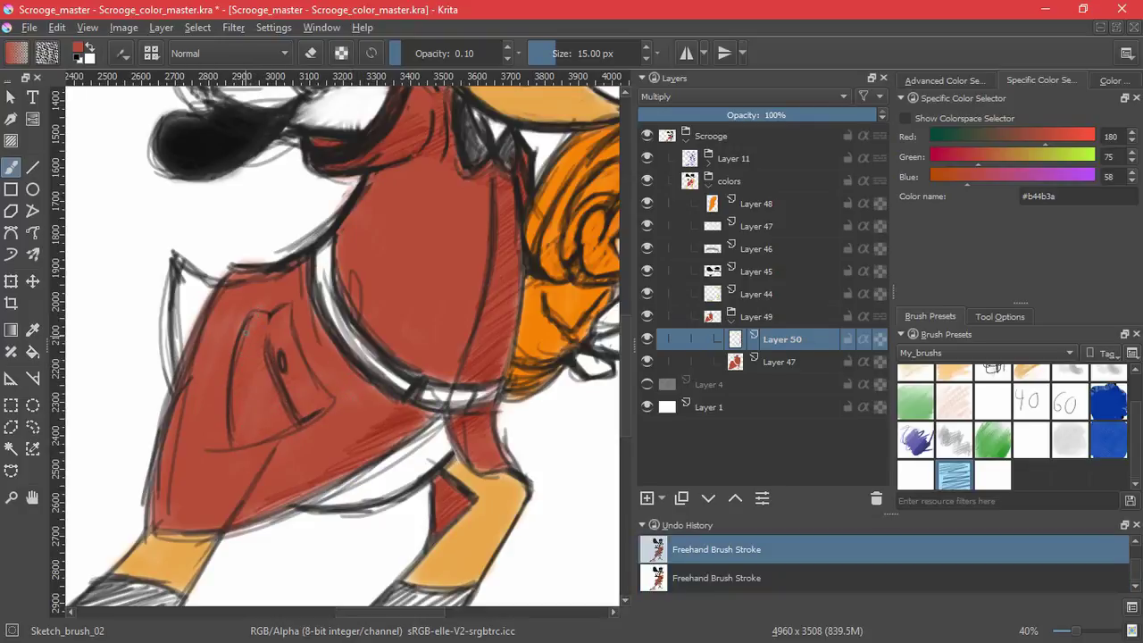
key(ctrl+shift+z)
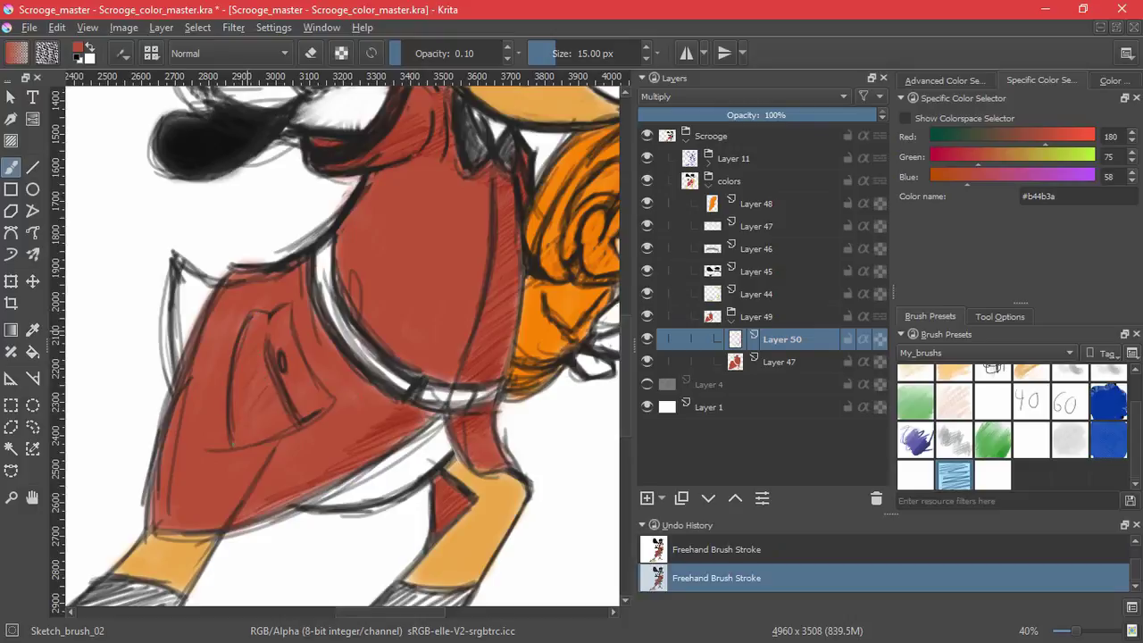
key(ctrl+z)
key(ctrl+shift+z)
key(ctrl+z)
mouse_move(398, 387)
mouse_down()
mouse_move(270, 468)
mouse_move(246, 444)
mouse_up()
key(ctrl+shift+z)
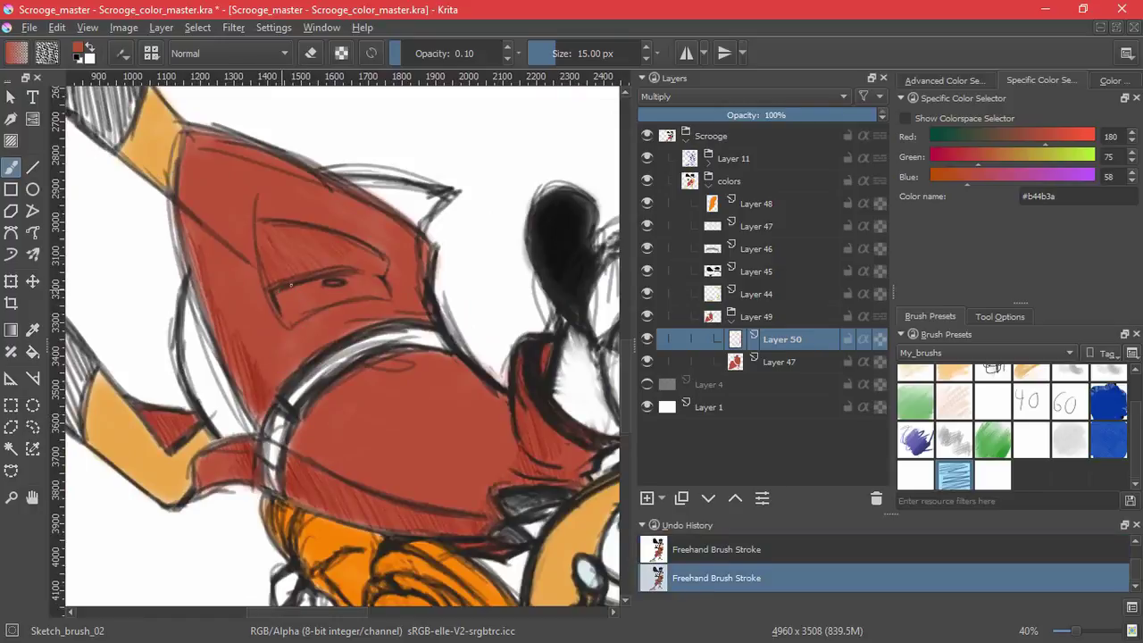
key(ctrl+z)
key(ctrl+shift+z)
mouse_move(345, 289)
mouse_down()
mouse_move(358, 289)
mouse_move(268, 416)
mouse_move(420, 267)
mouse_move(277, 289)
mouse_up()
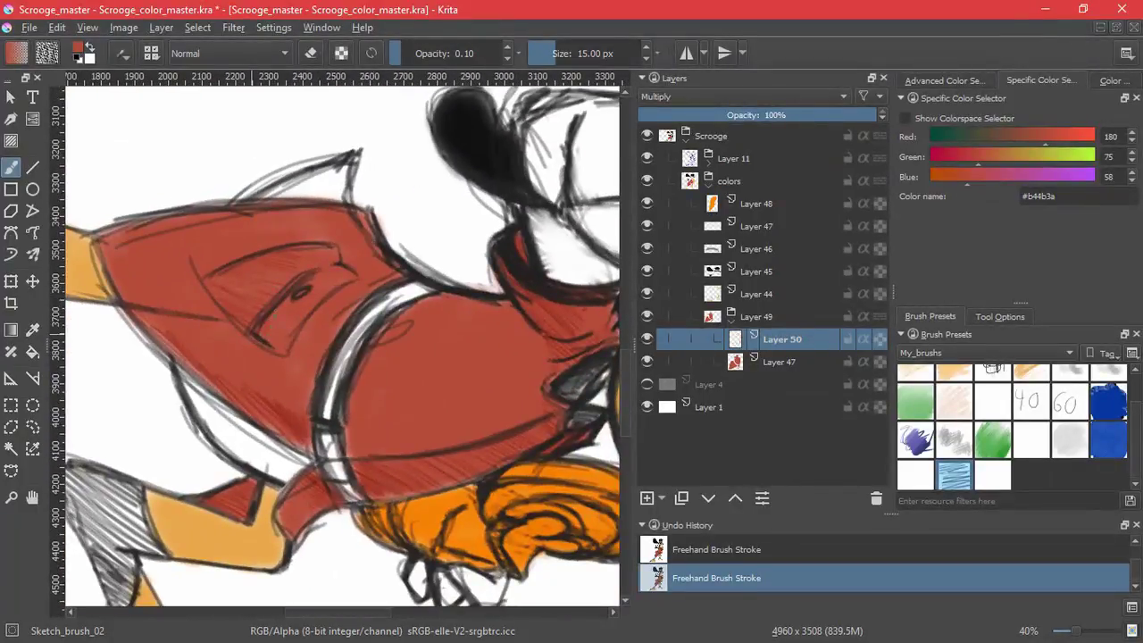
key(5)
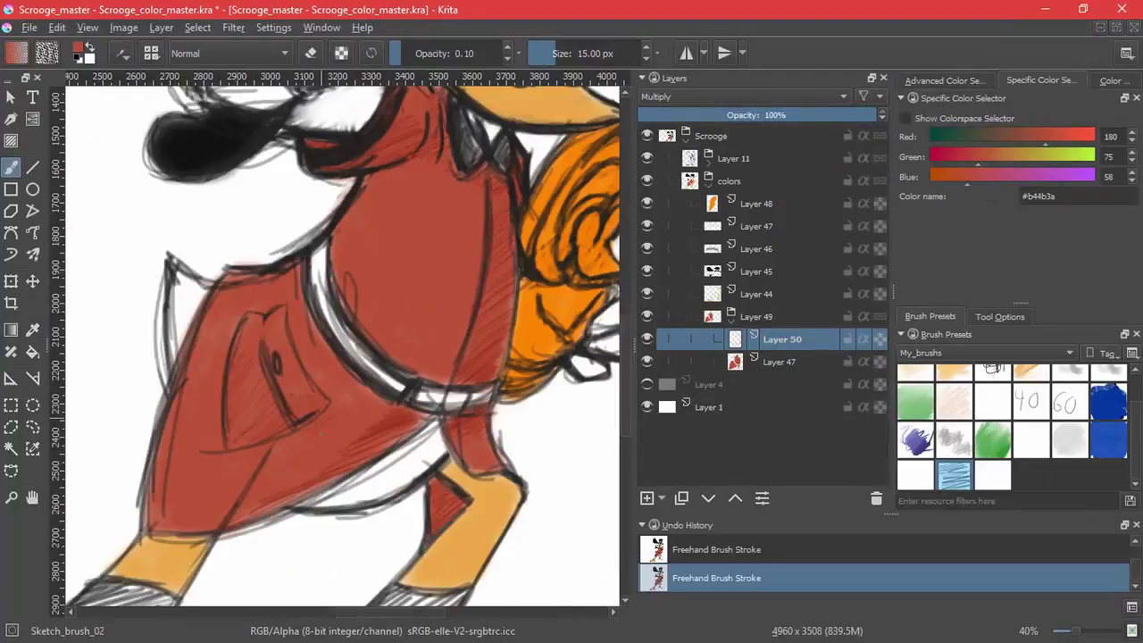
Try extra short shadow strokes around the pocket's lower edge, undoing each attempt
key(ctrl+z)
drag(242, 447, 235, 449)
key(ctrl+z)
drag(314, 412, 328, 407)
key(ctrl+z)
drag(245, 447, 238, 450)
scroll(391, 407, down, 4)
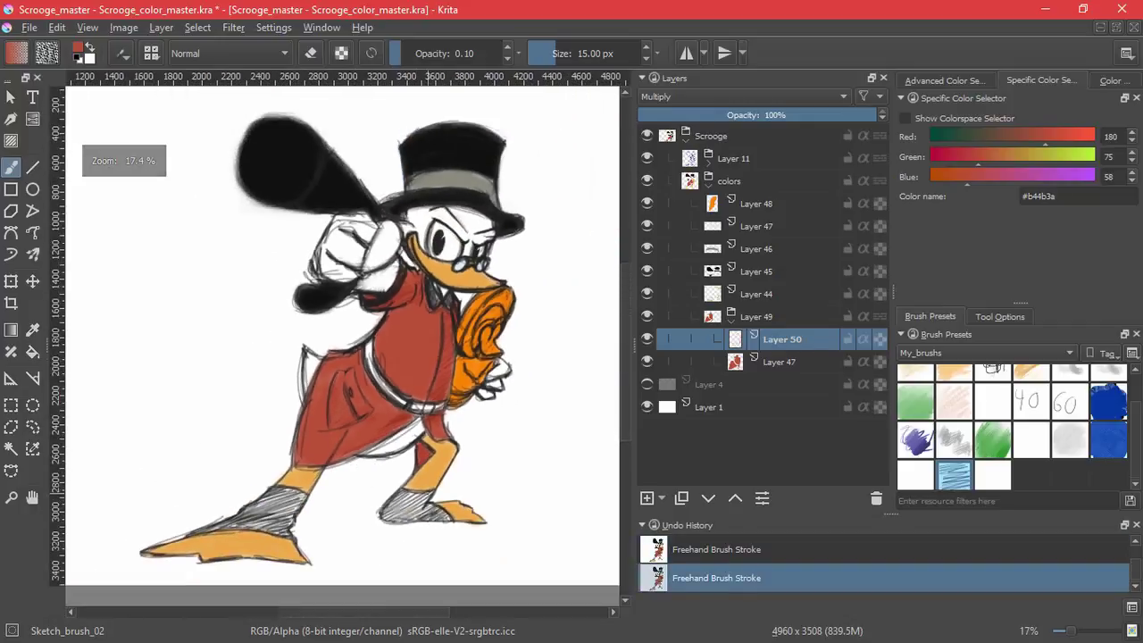
key(ctrl+z)
Collapse the coat's layer group, put Layer 44 into its own group and add a new paint layer above it
drag(522, 312, 487, 283)
click(731, 324)
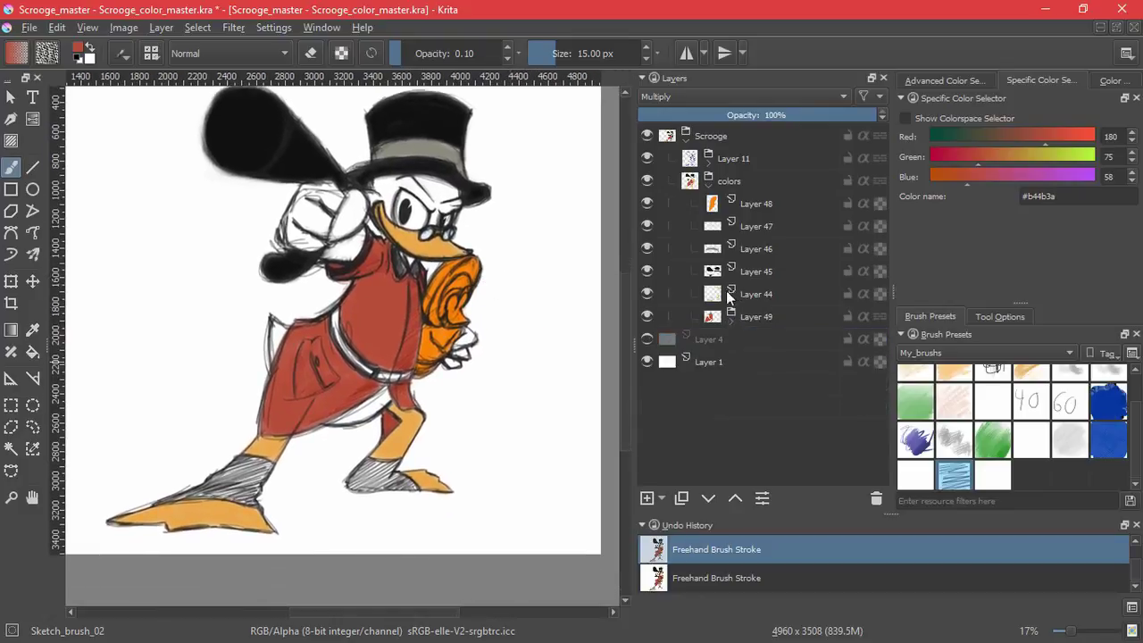
click(754, 299)
key(ctrl+g)
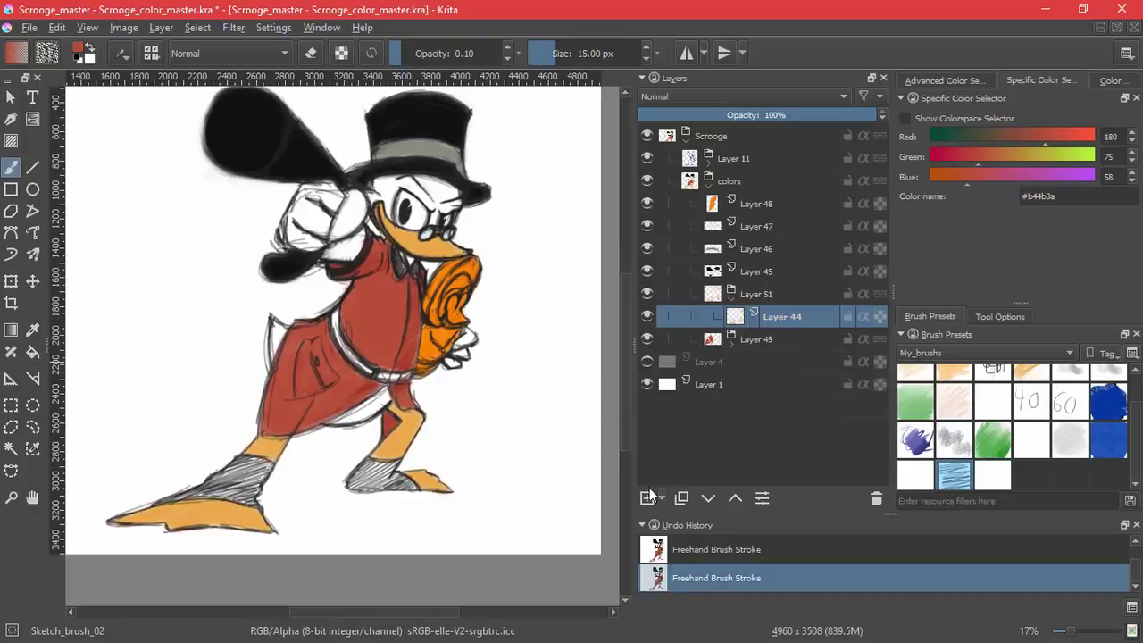
click(649, 496)
Sample the leg's orange #e8a84c as brush colour and set the new layer's blend mode to Multiply
ctrl+click(407, 434)
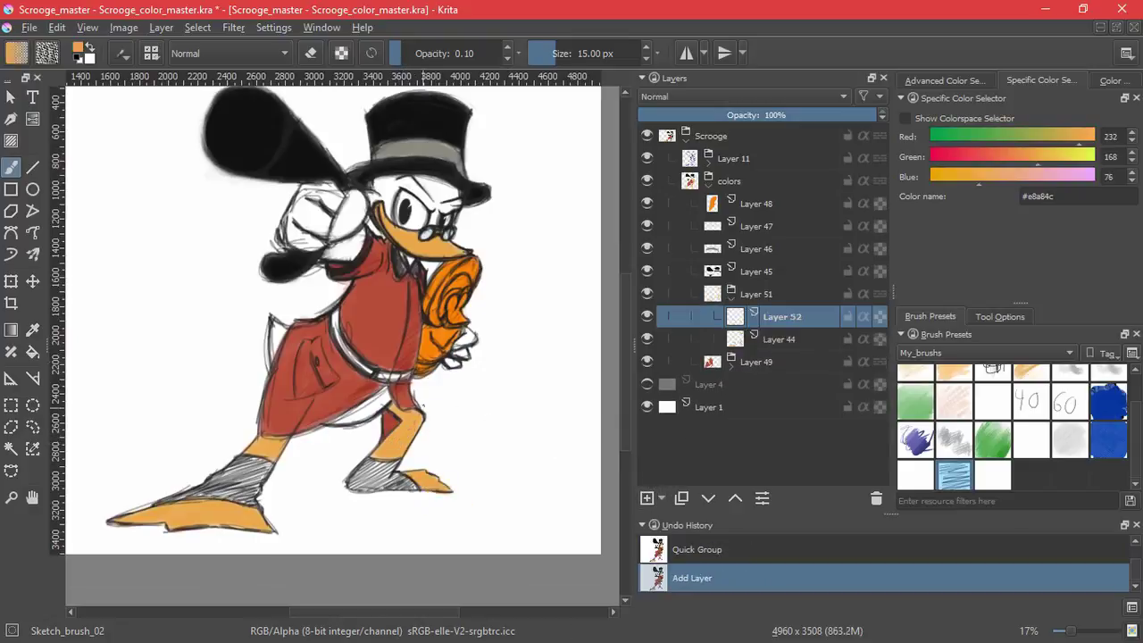
click(728, 96)
click(696, 207)
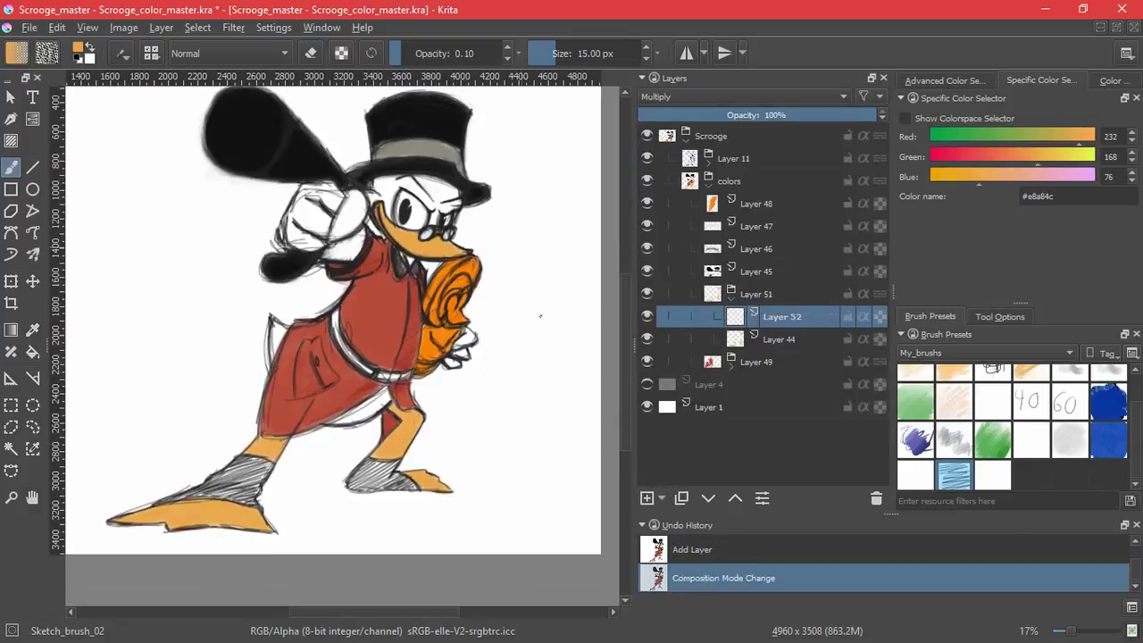
Hatch an orange shadow down the bent leg, from the knee to the top of the spat
click(406, 432)
key(ctrl+z)
drag(412, 446, 459, 349)
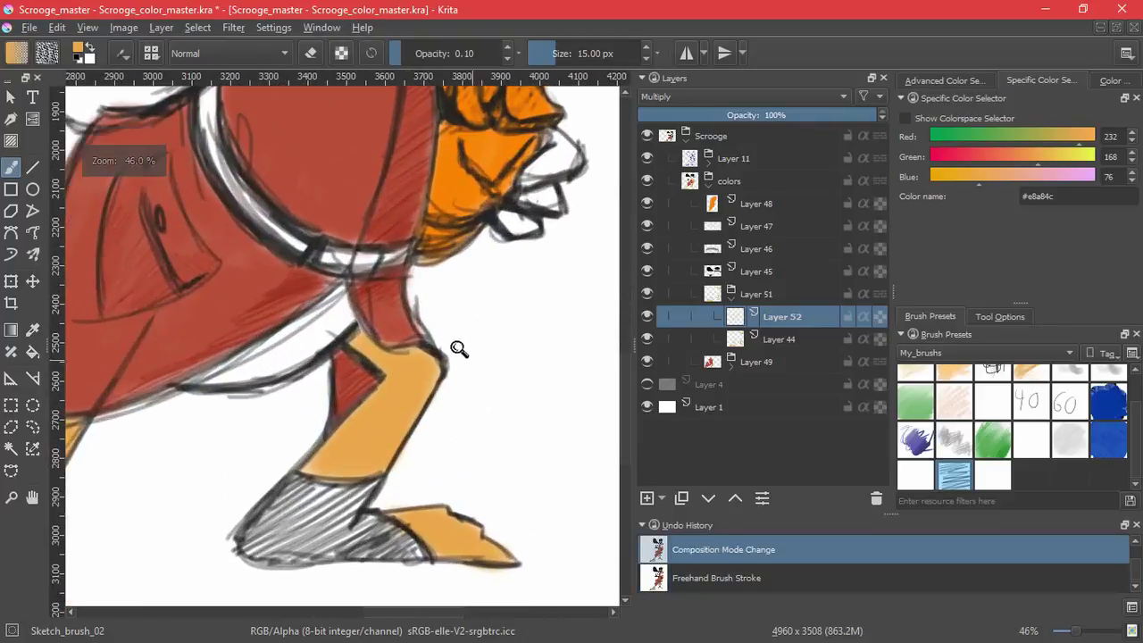
drag(359, 329, 356, 334)
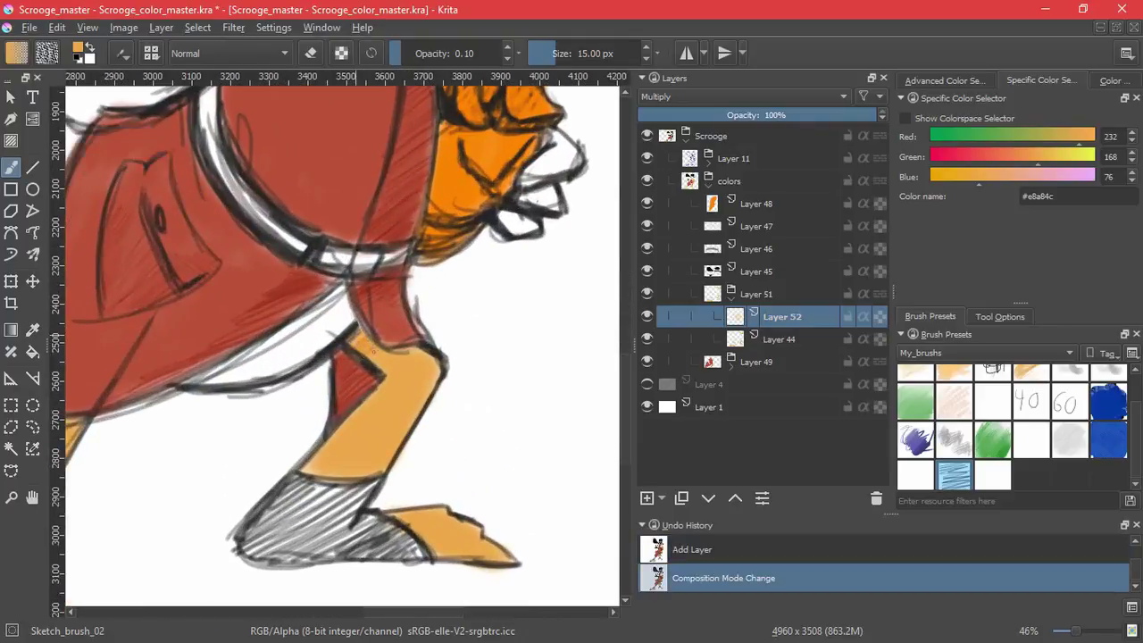
mouse_move(356, 344)
mouse_down()
mouse_move(427, 399)
mouse_move(365, 479)
mouse_up()
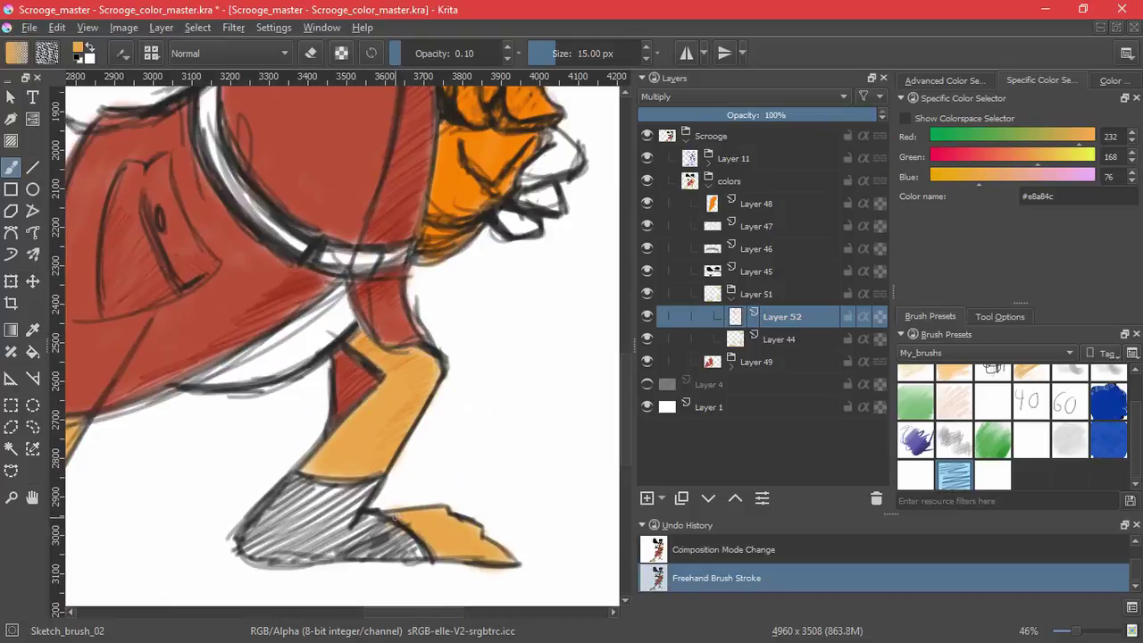
Hatch an orange shadow on the foot of the bent leg, redoing the stroke once
mouse_move(440, 515)
mouse_down()
mouse_move(446, 536)
mouse_move(477, 529)
mouse_move(455, 549)
mouse_up()
mouse_move(399, 513)
mouse_down()
mouse_move(432, 517)
mouse_move(423, 545)
mouse_move(493, 539)
mouse_up()
key(ctrl+z)
mouse_move(396, 520)
mouse_down()
mouse_move(437, 512)
mouse_move(424, 530)
mouse_move(483, 529)
mouse_move(439, 556)
mouse_move(482, 554)
mouse_up()
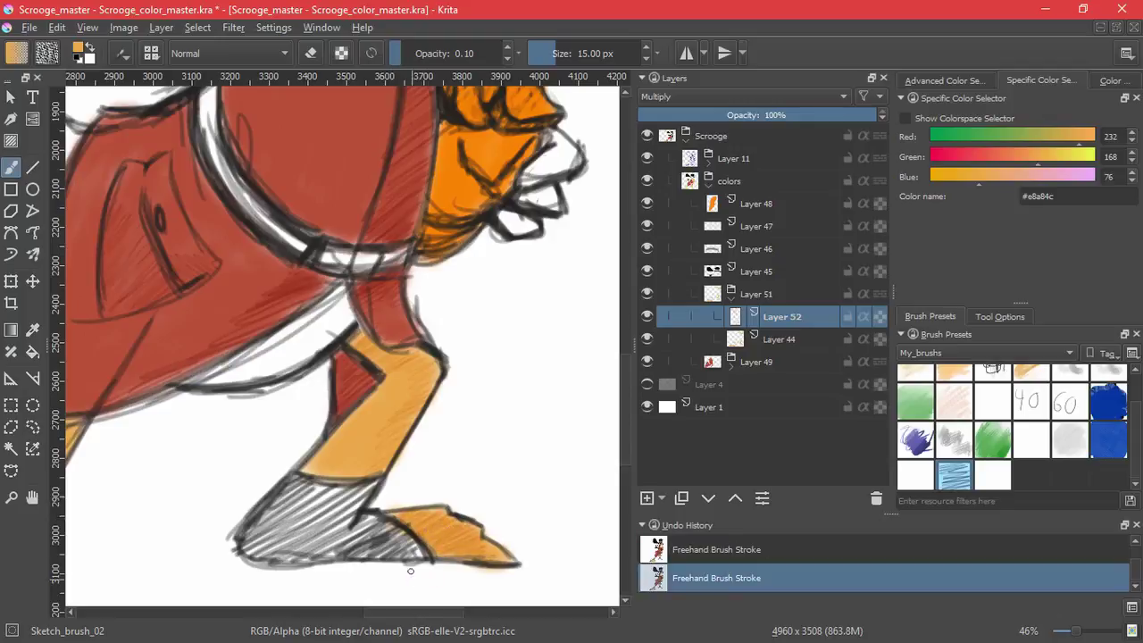
Hatch the orange shadow on the outstretched leg and its large foot
scroll(261, 485, down, 3)
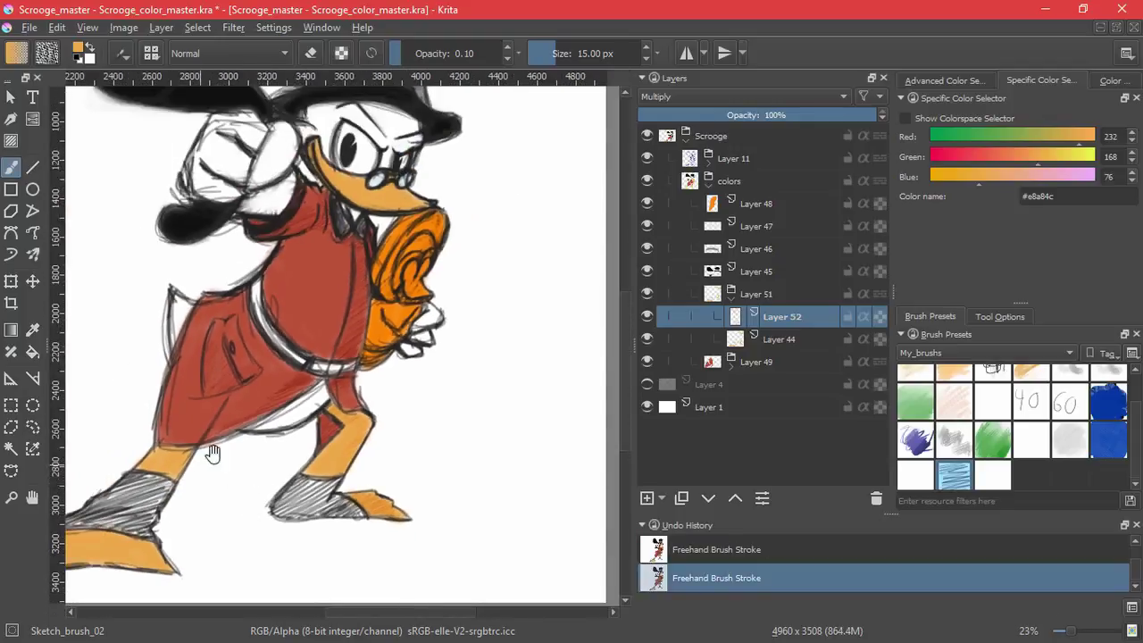
scroll(268, 423, up, 3)
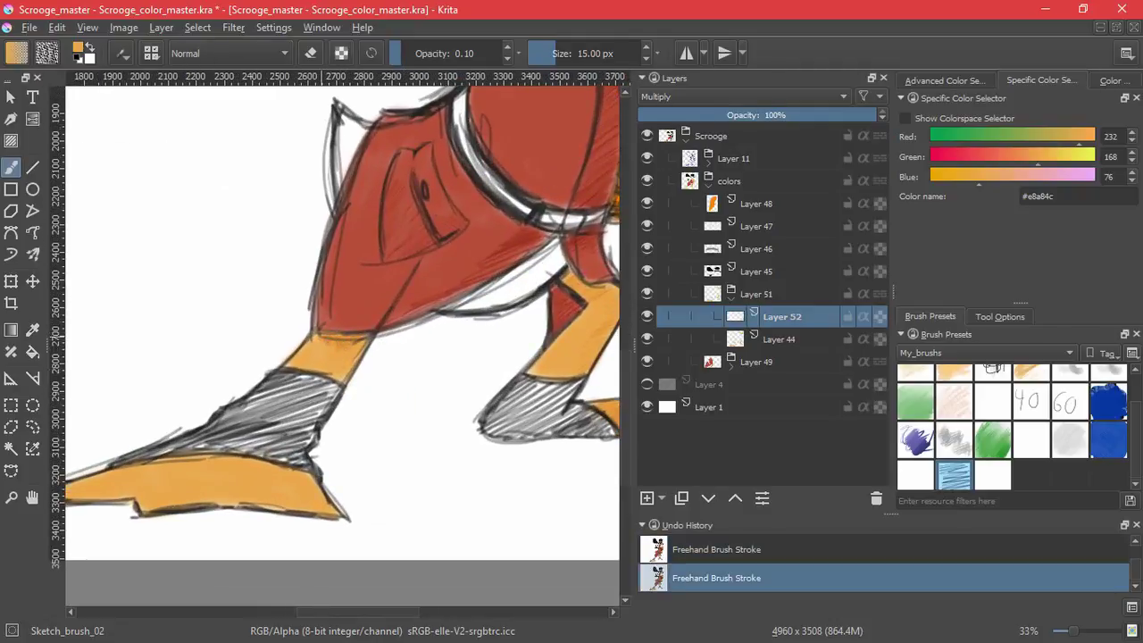
drag(365, 344, 333, 375)
mouse_move(339, 471)
mouse_down()
mouse_move(370, 366)
mouse_move(411, 366)
mouse_up()
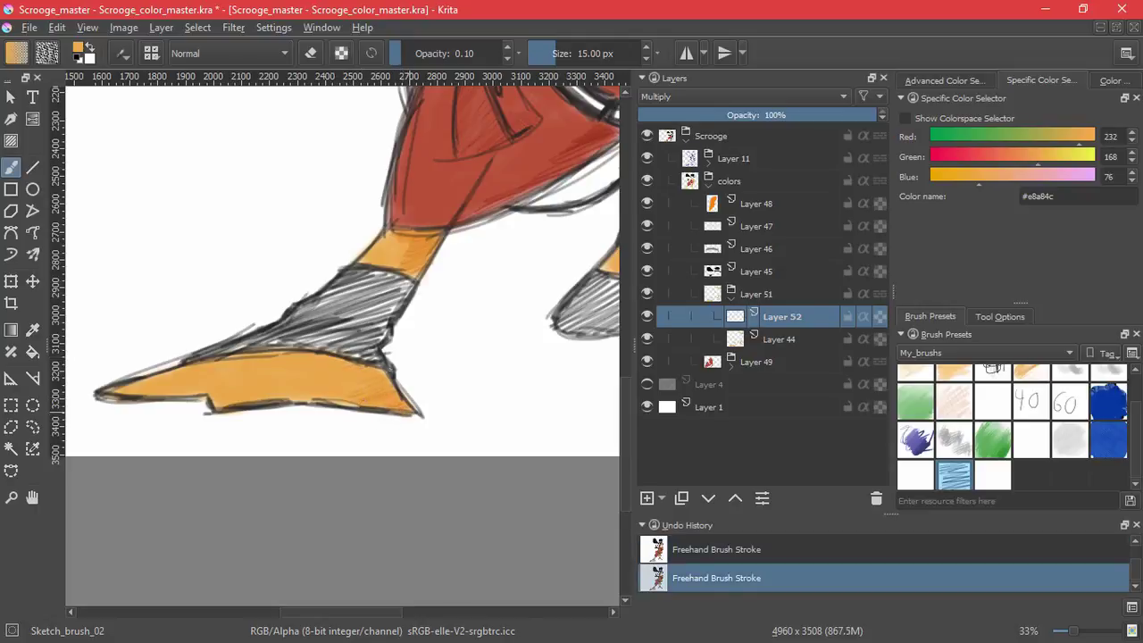
drag(476, 335, 329, 294)
Hatch an orange shadow across the tip of the beak, undoing the last extra stroke
drag(327, 128, 474, 351)
scroll(459, 352, up, 4)
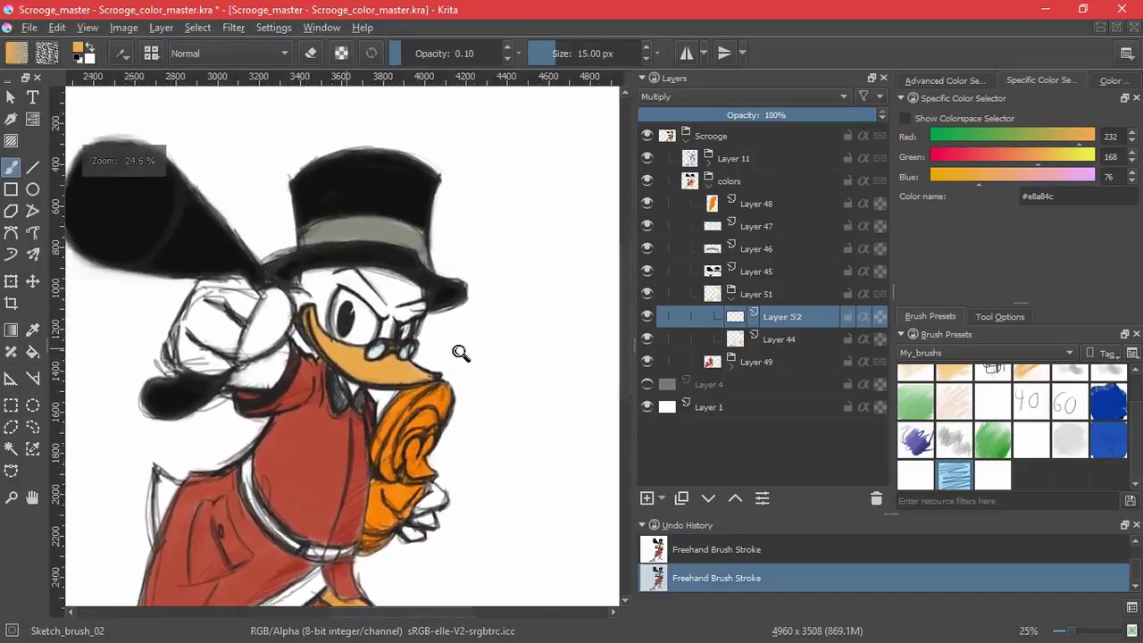
mouse_move(340, 306)
mouse_down()
mouse_move(372, 299)
mouse_move(353, 321)
mouse_move(416, 320)
mouse_move(412, 352)
mouse_move(450, 358)
mouse_up()
key(ctrl+z)
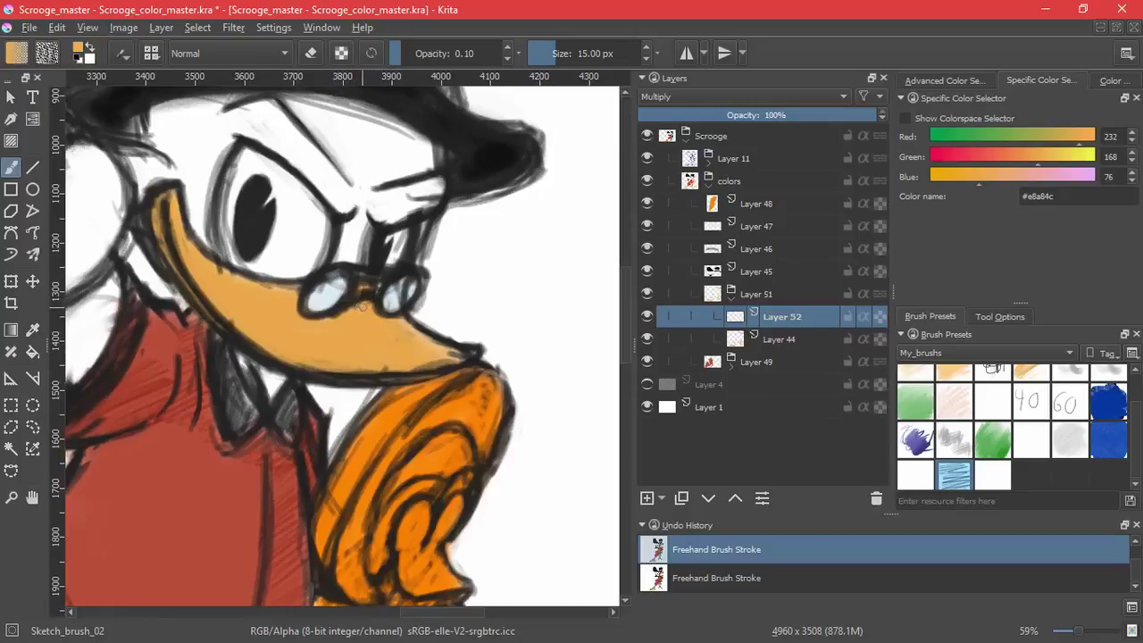
drag(465, 356, 453, 355)
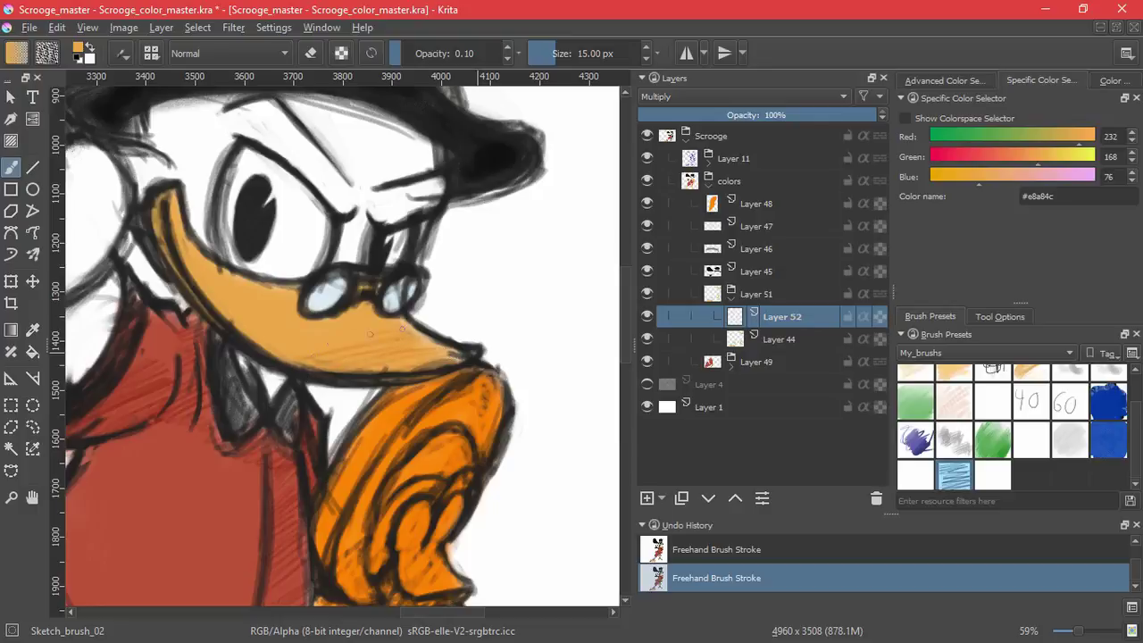
key(ctrl+z)
key(ctrl+shift+z)
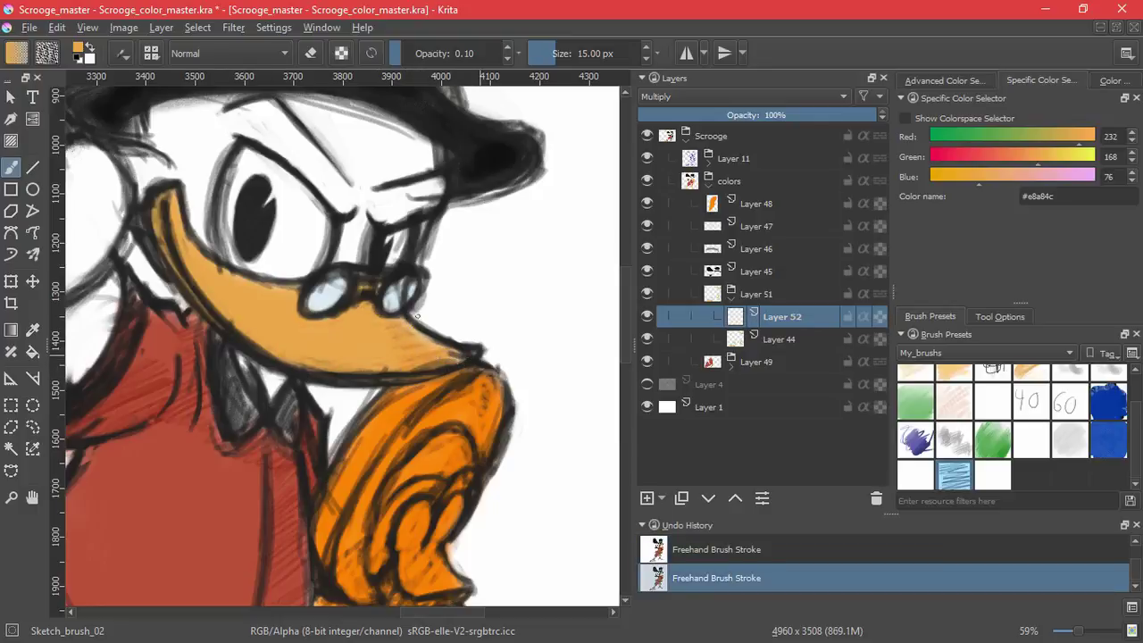
drag(538, 276, 488, 397)
key(ctrl+z)
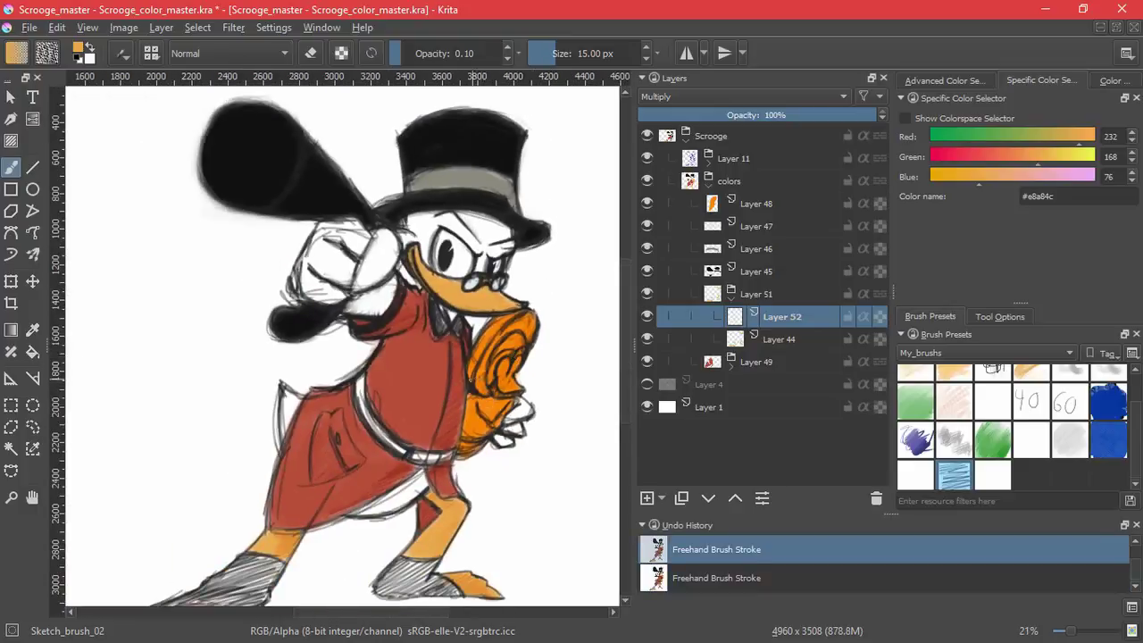
mouse_move(536, 455)
mouse_down()
mouse_move(555, 355)
mouse_move(510, 543)
mouse_up()
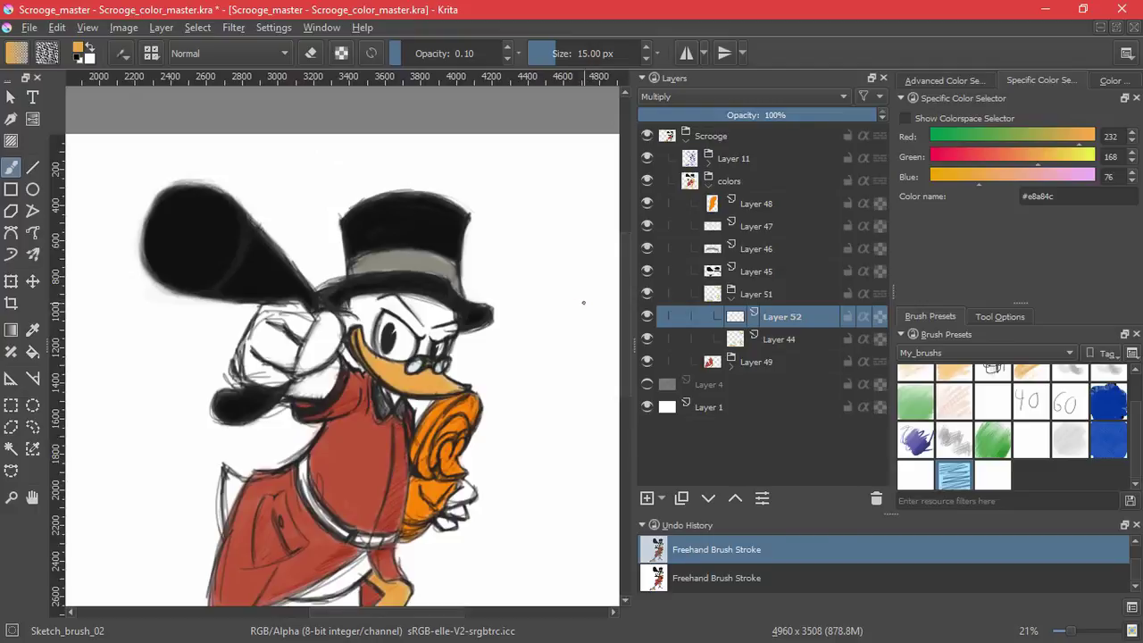
Sample the coat's red #b44b3a as brush colour and add a new layer directly above Layer 47 with the Screen blend mode
click(731, 366)
click(779, 407)
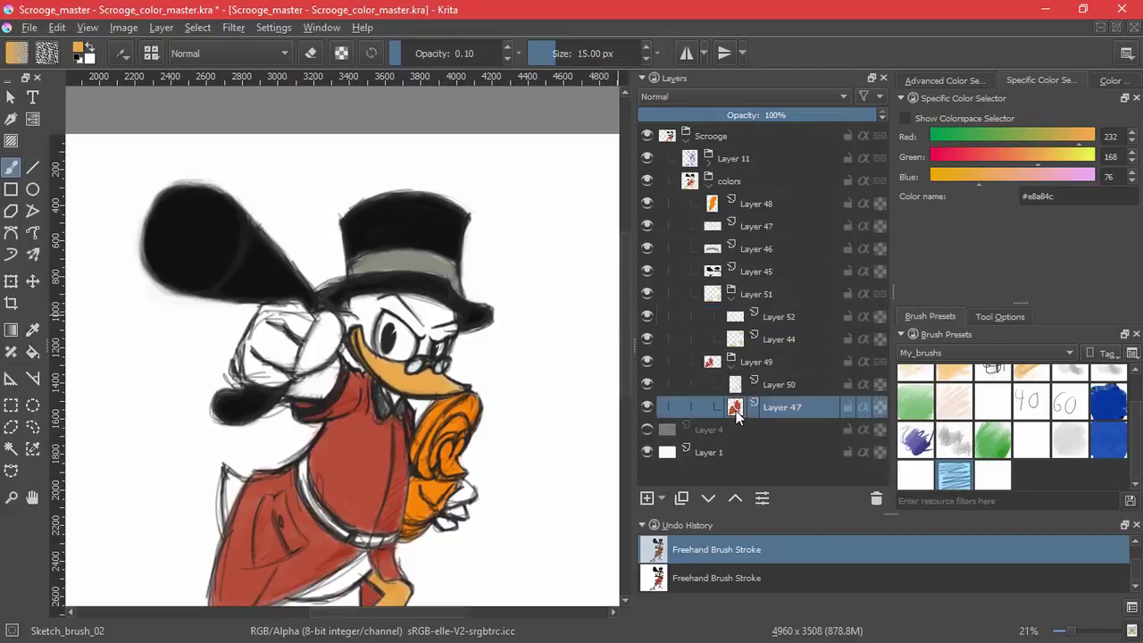
key(ctrl+z)
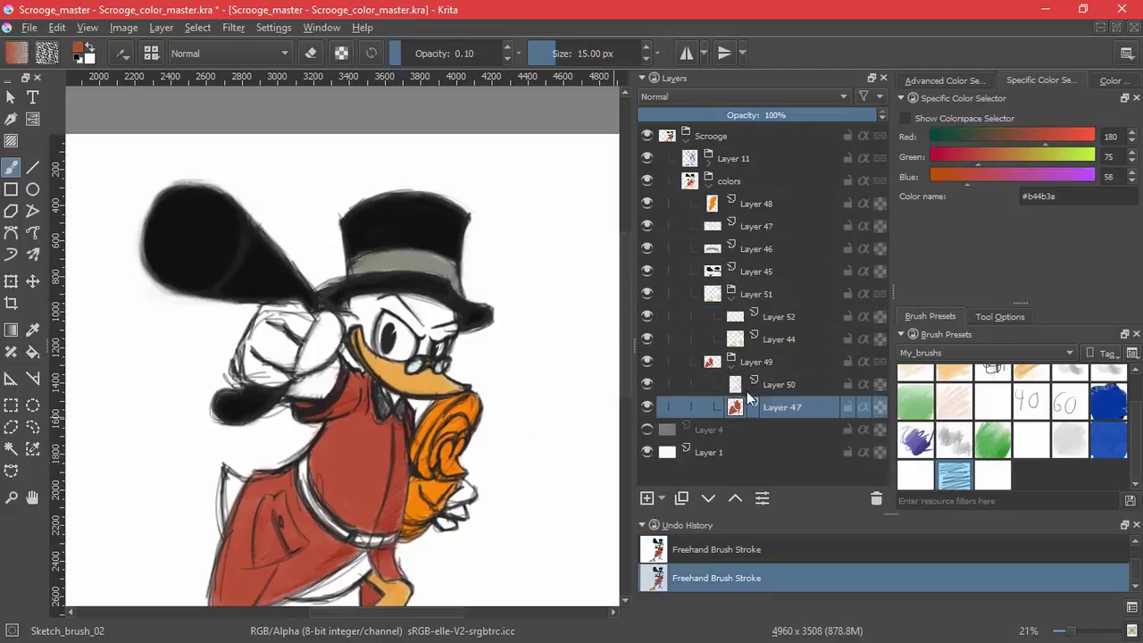
click(647, 498)
click(710, 96)
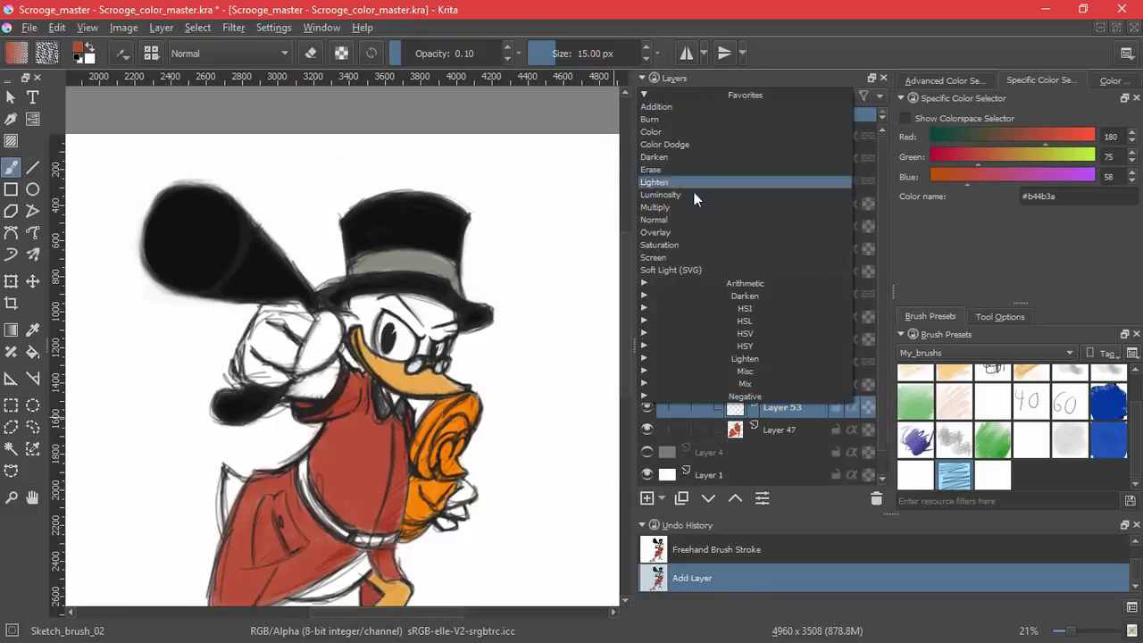
click(678, 257)
Hatch a light red highlight along the coat's chest edge just below the raised sleeve
drag(338, 447, 375, 385)
key(ctrl+z)
drag(323, 358, 326, 356)
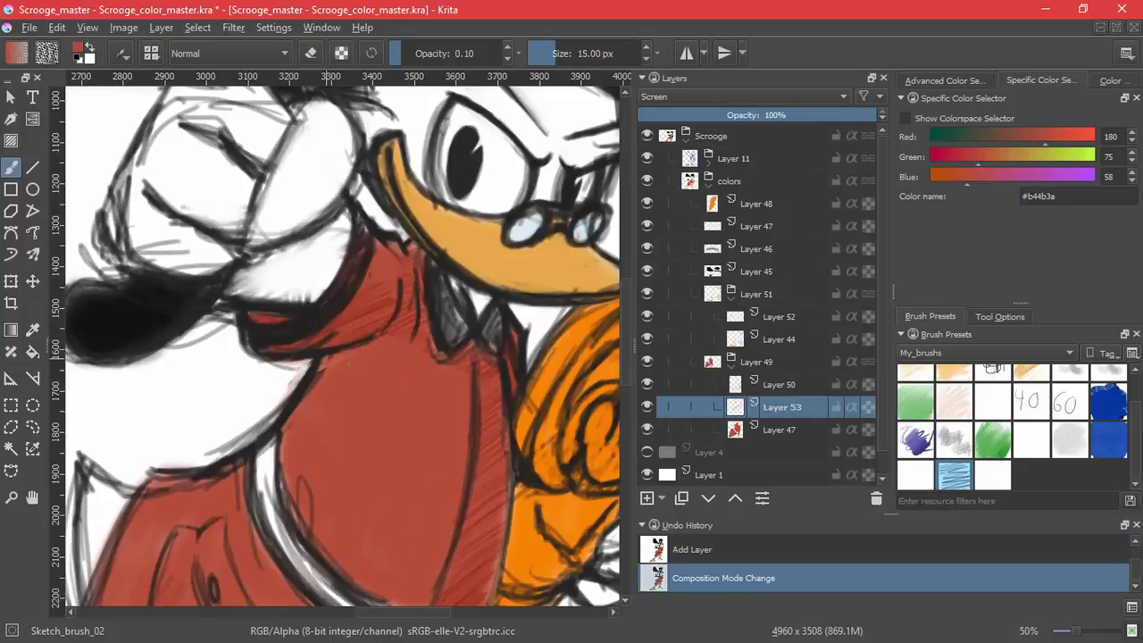
drag(281, 437, 234, 466)
drag(228, 480, 388, 391)
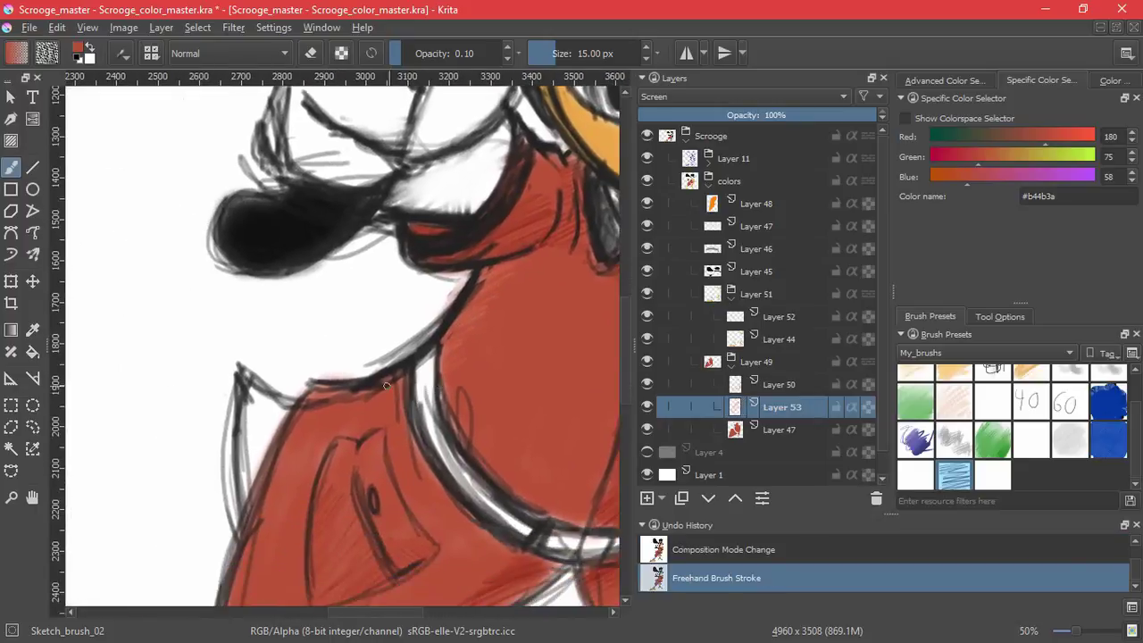
Hatch red highlights on the upper back of the coat's skirt and beside the pocket, redoing unsatisfactory strokes
mouse_move(318, 391)
mouse_down()
mouse_move(288, 424)
mouse_move(316, 407)
mouse_move(320, 384)
mouse_move(291, 414)
mouse_move(371, 385)
mouse_move(331, 415)
mouse_move(358, 419)
mouse_up()
key(ctrl+z)
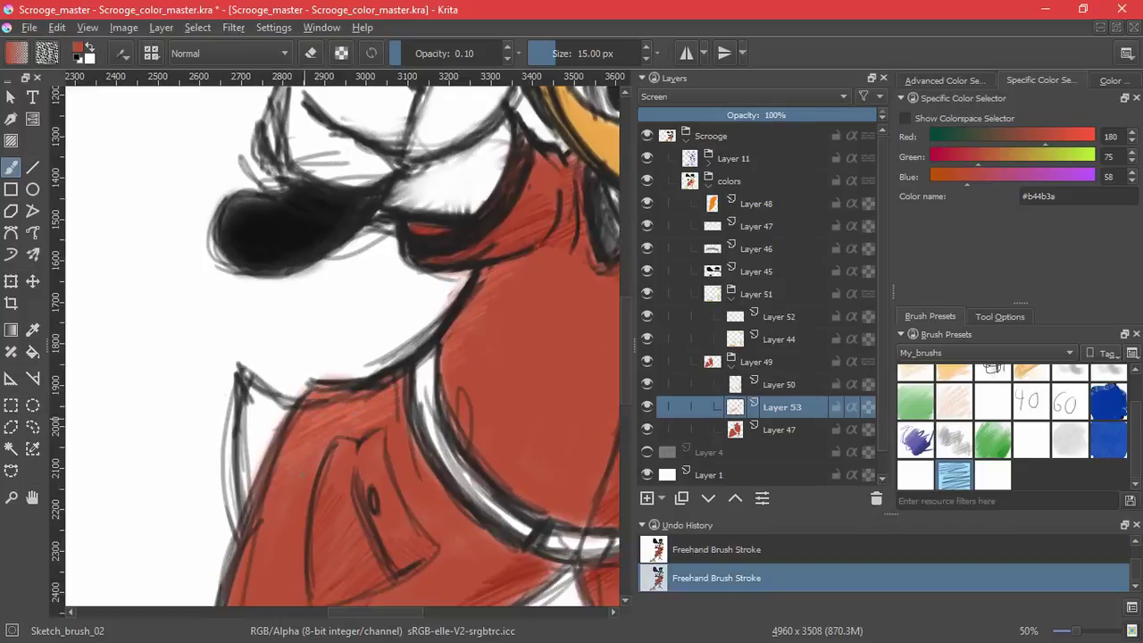
key(ctrl+z)
drag(364, 443, 366, 438)
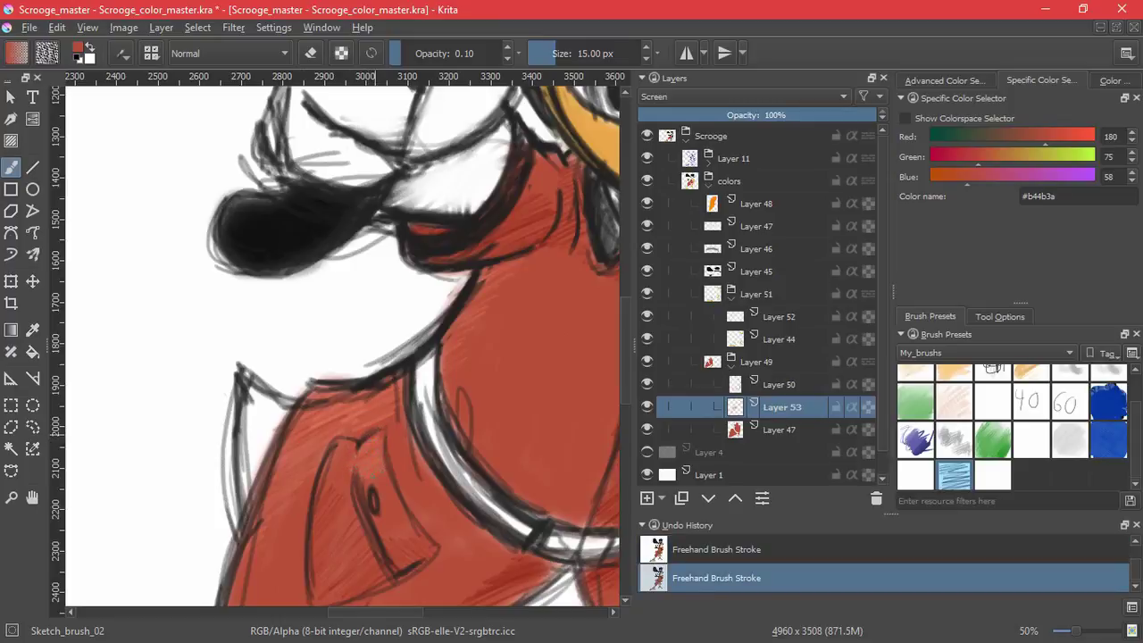
key(ctrl+z)
drag(373, 491, 366, 446)
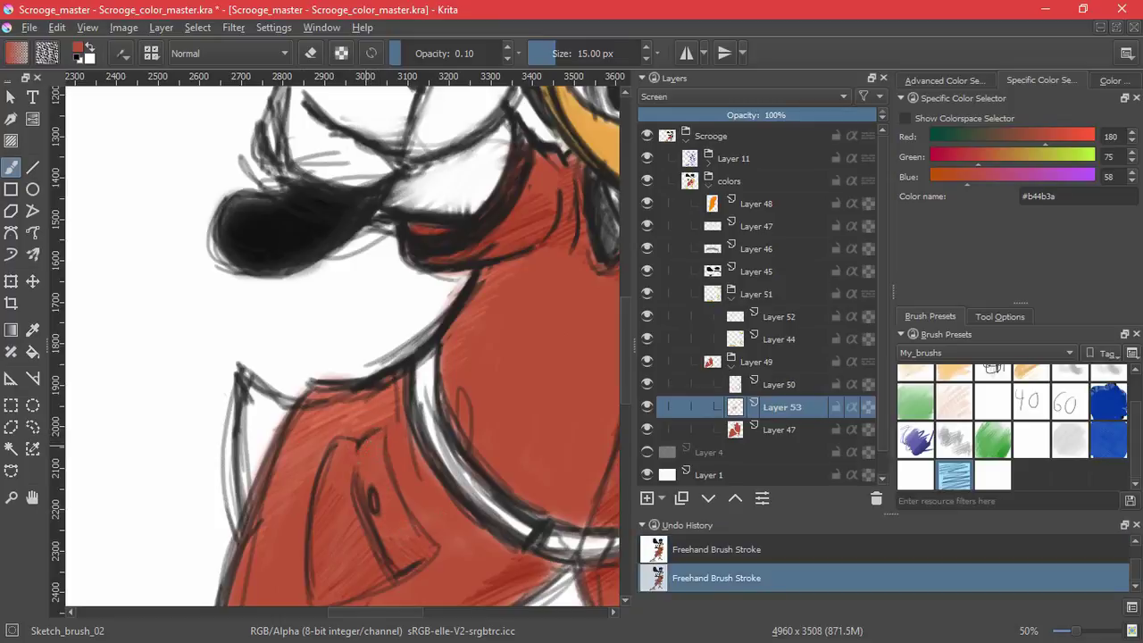
Cross-hatch the coat pocket's highlight with strokes from a second direction
drag(383, 483, 386, 523)
key(ctrl+z)
drag(367, 439, 360, 453)
drag(411, 503, 355, 313)
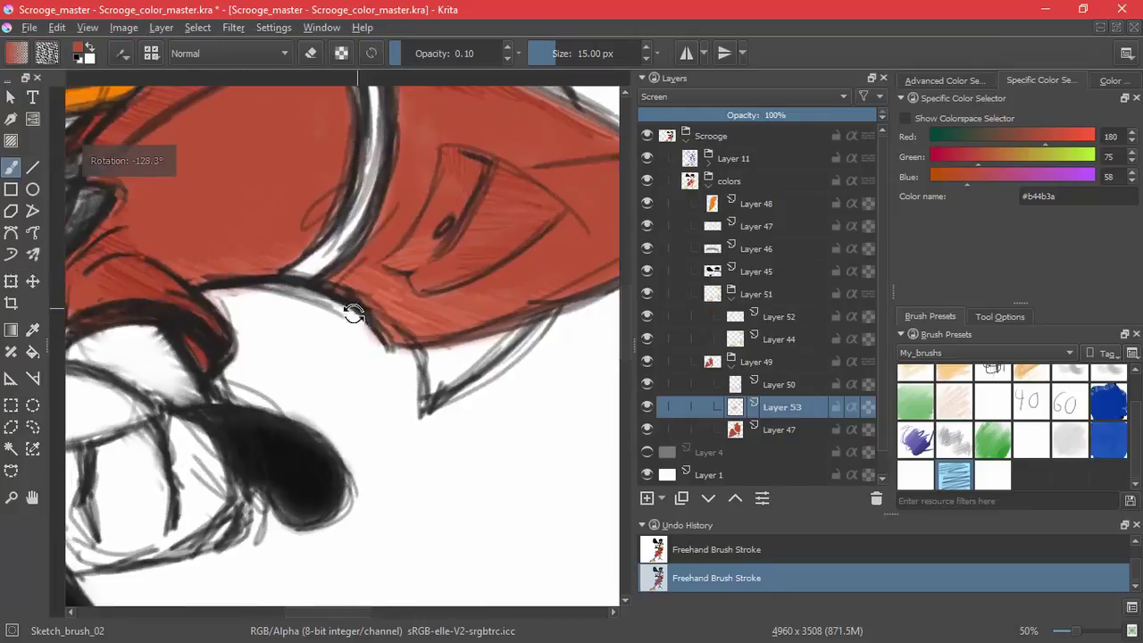
drag(526, 264, 456, 309)
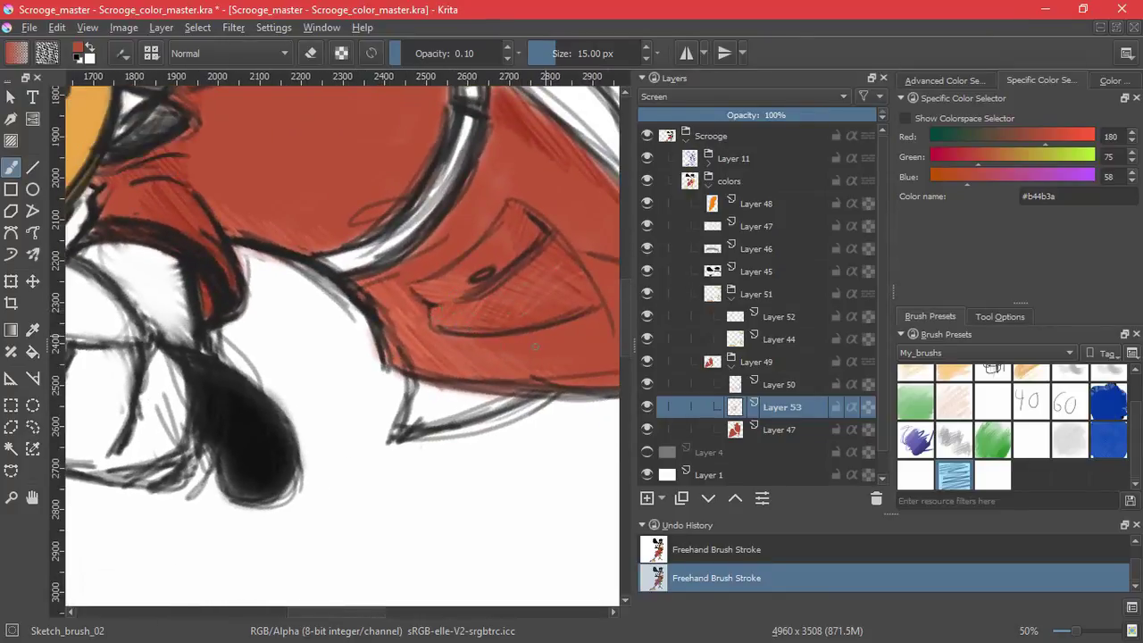
key(5)
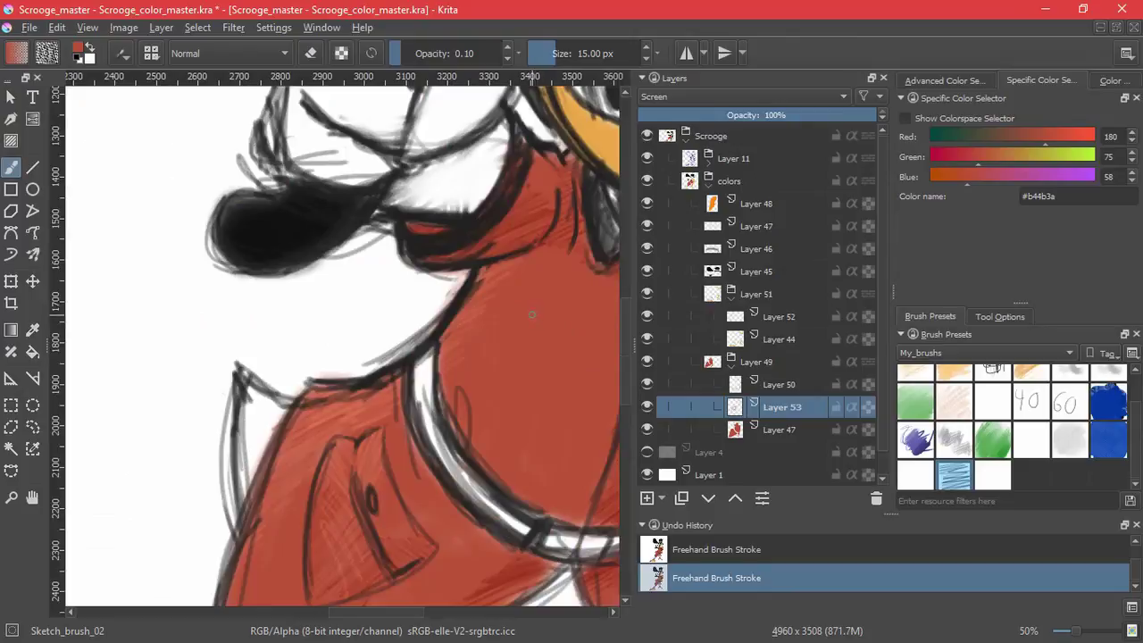
Extend the highlight hatching along the chest edge above the belt and down the coat's skirt, redoing the lower skirt stroke
drag(500, 407, 342, 426)
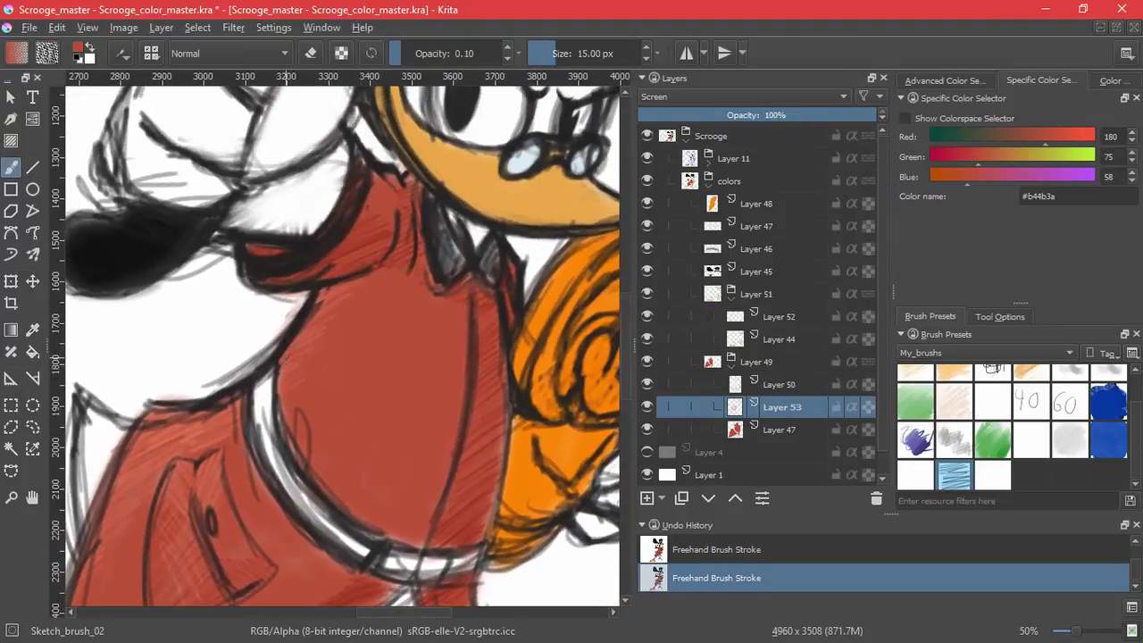
drag(254, 449, 351, 358)
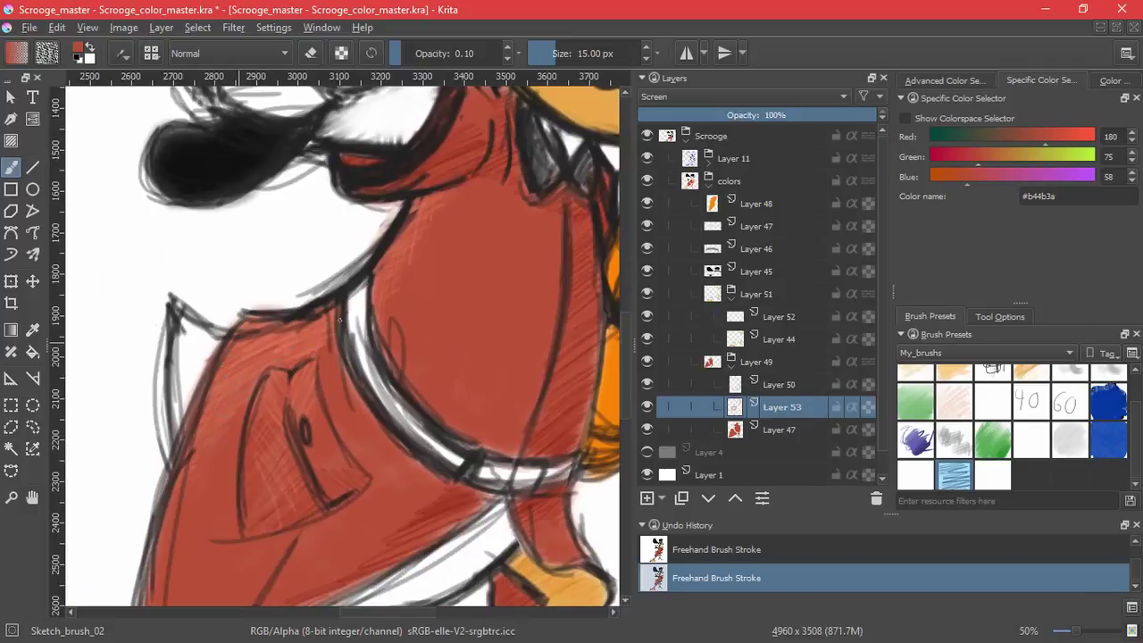
scroll(416, 485, down, 3)
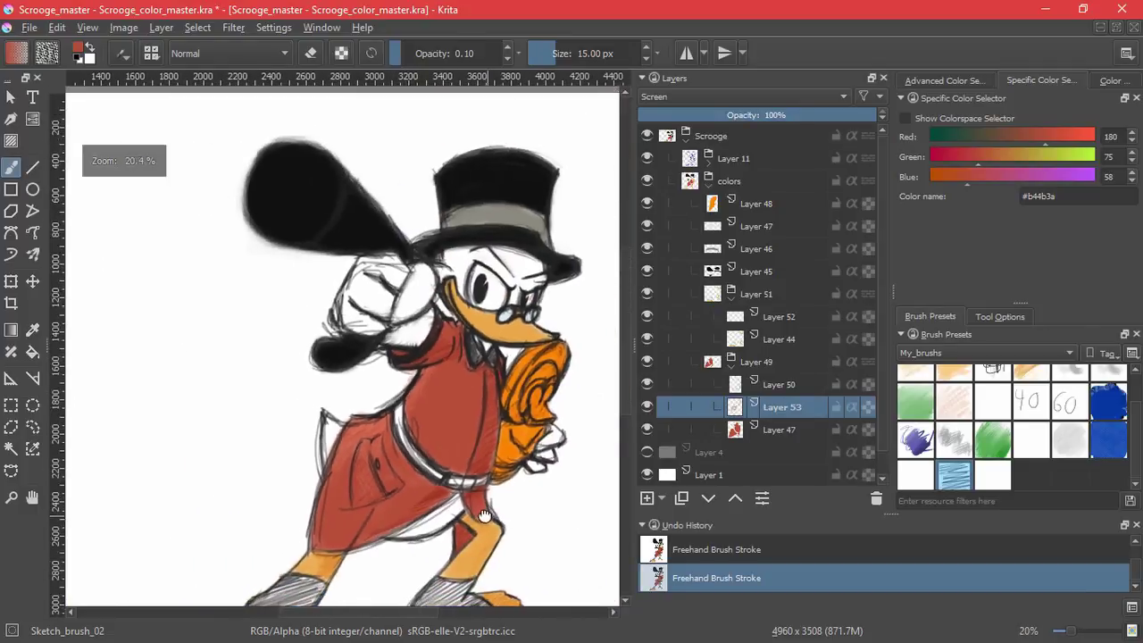
scroll(506, 432, up, 2)
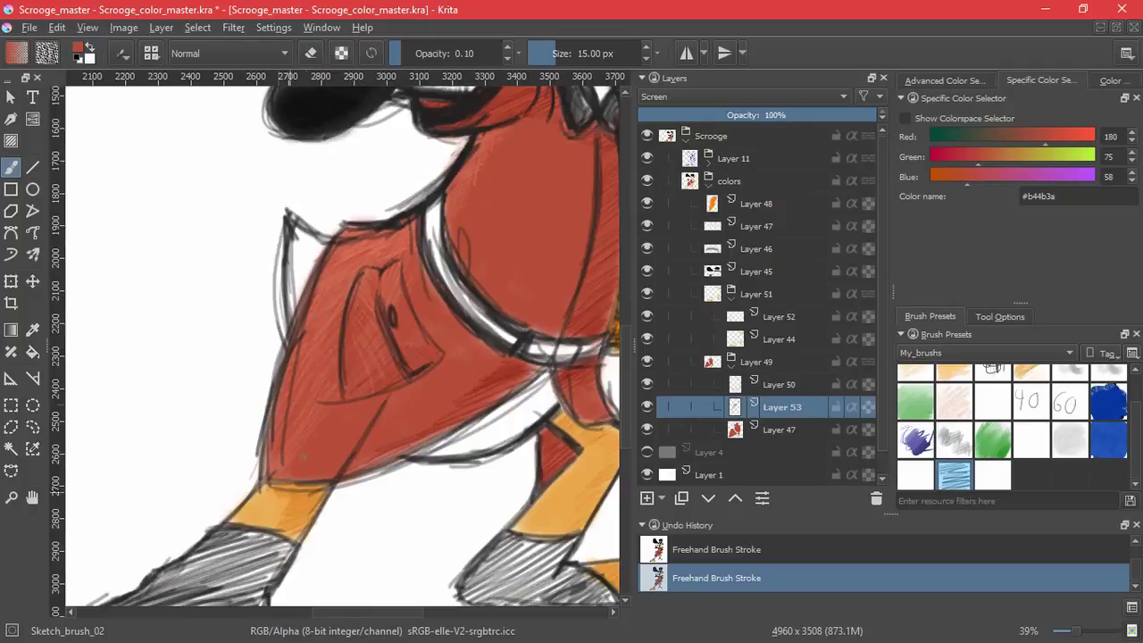
key(ctrl+z)
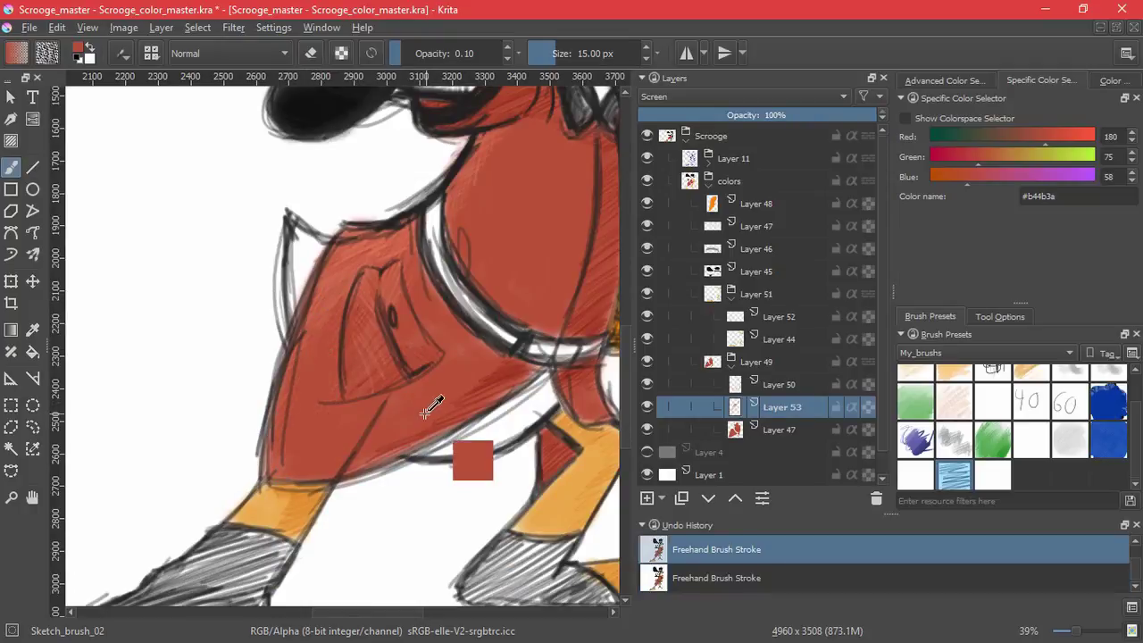
key(ctrl+shift+z)
key(ctrl+z)
drag(313, 344, 350, 291)
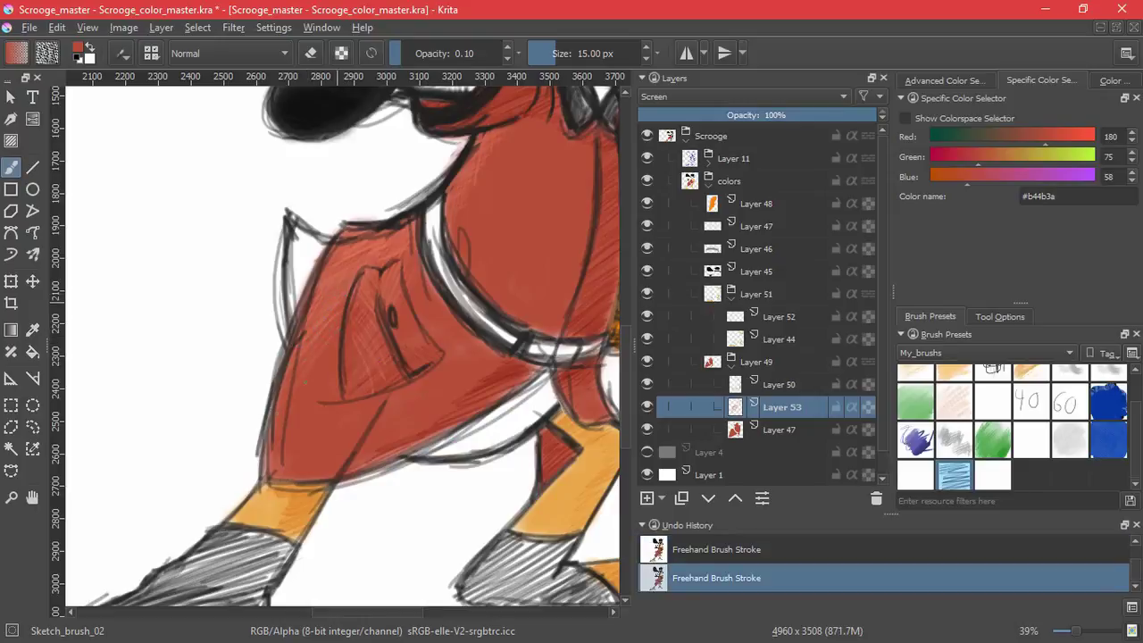
drag(468, 419, 467, 420)
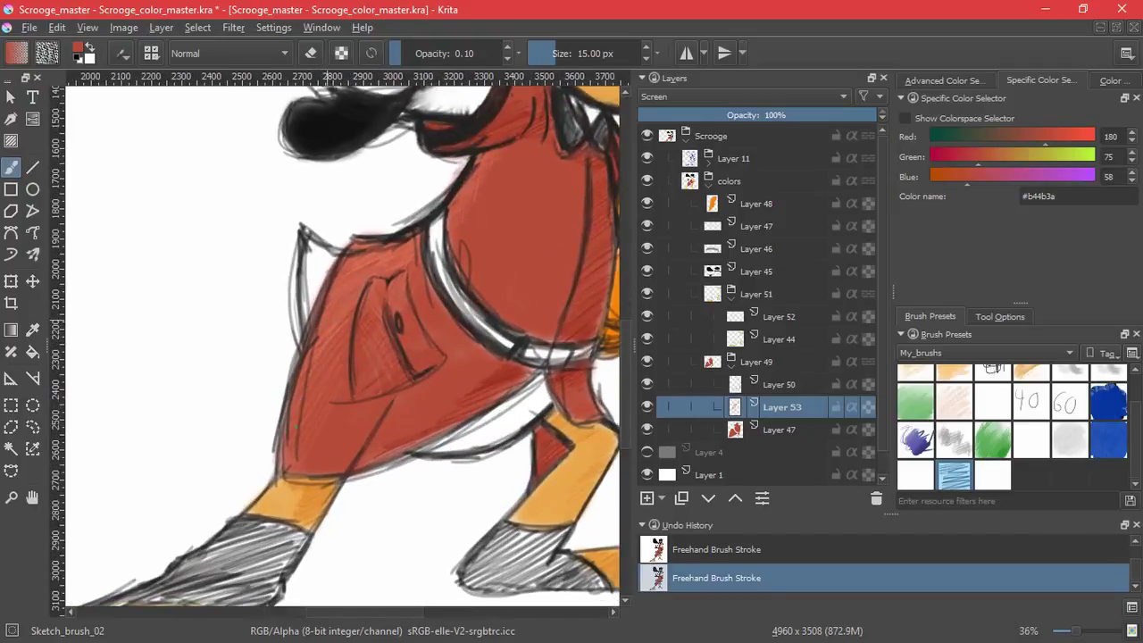
Try hatching highlight strokes across the middle of the coat's chest
scroll(525, 382, down, 4)
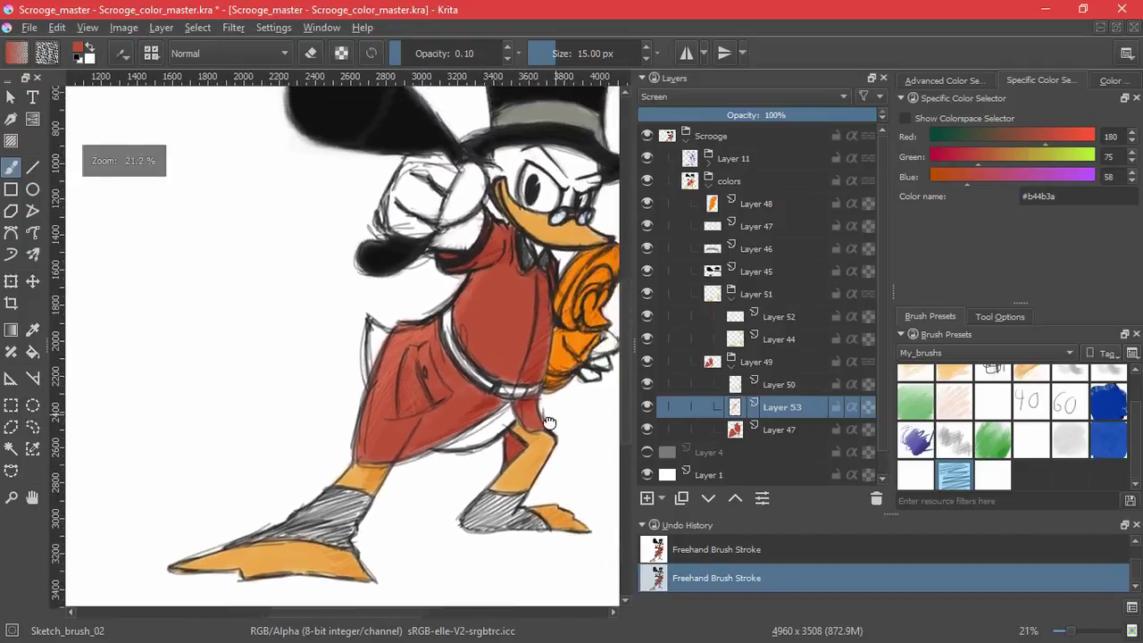
scroll(518, 366, up, 5)
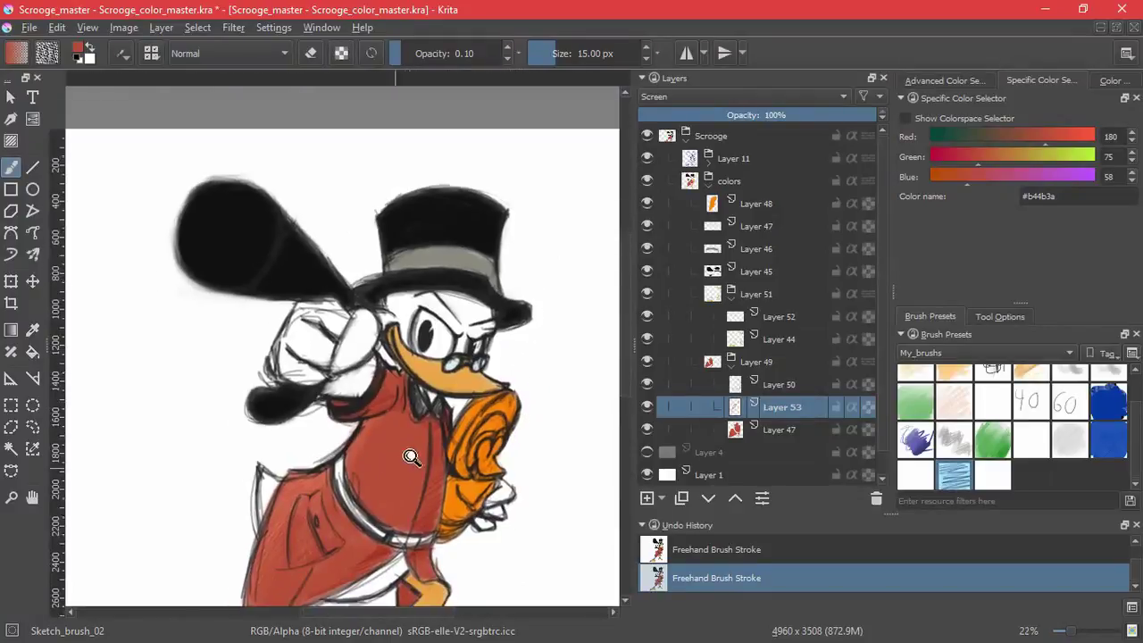
key(ctrl+z)
drag(278, 434, 344, 346)
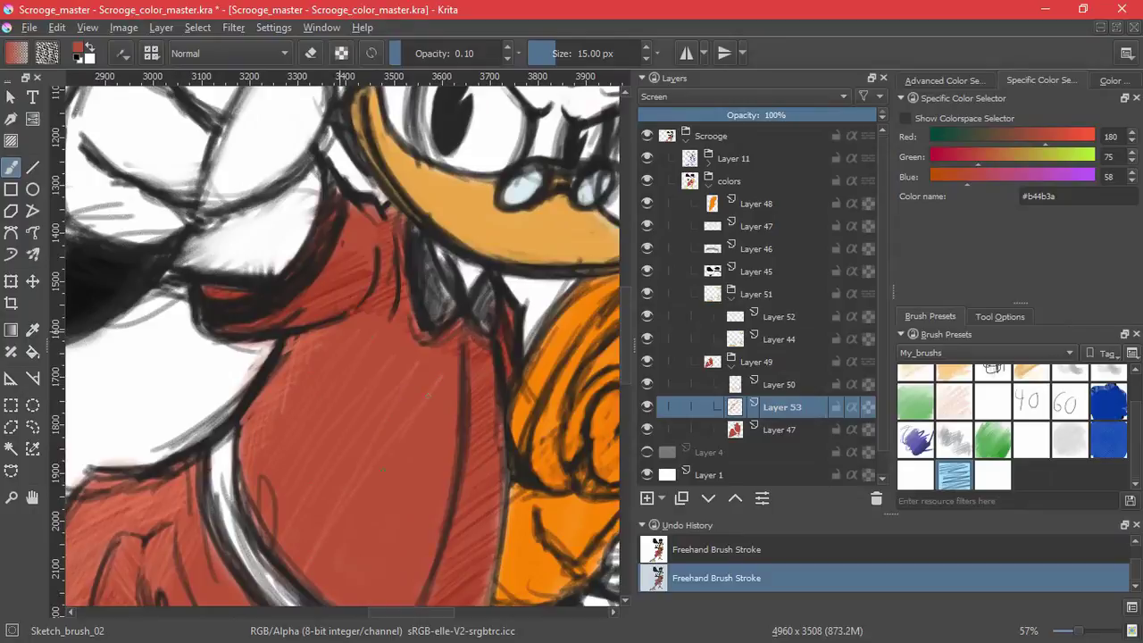
key(ctrl+z)
scroll(450, 378, down, 5)
drag(488, 354, 470, 398)
Collapse the coat's layer group, put Layer 48 in its own group and add a new layer above it there
click(729, 362)
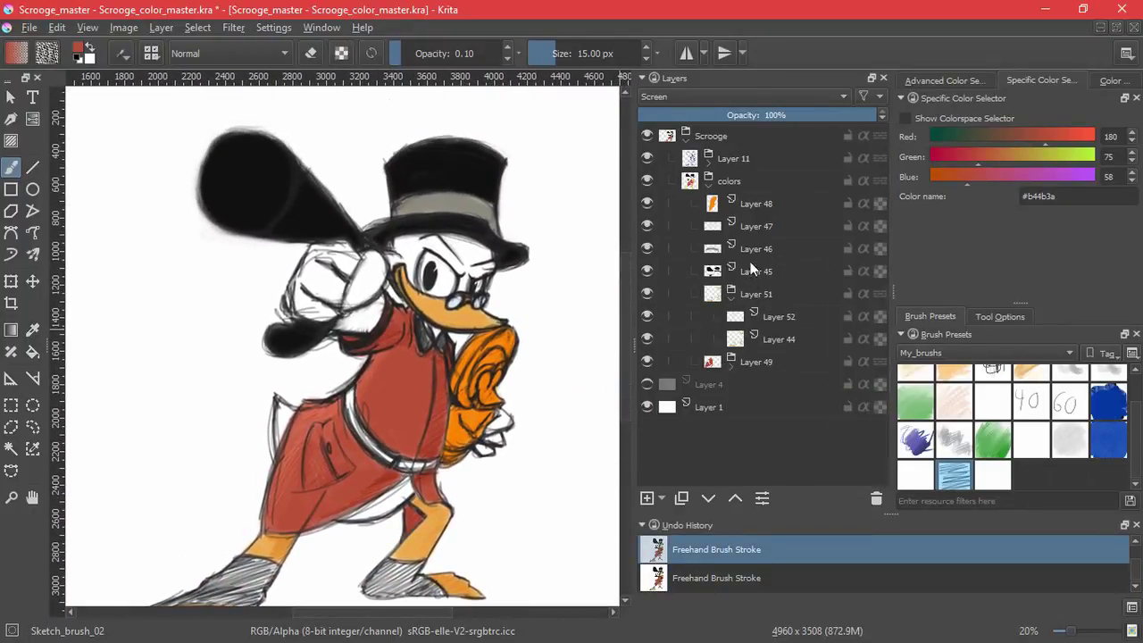
key(ctrl+shift+z)
click(750, 204)
key(ctrl+g)
click(647, 498)
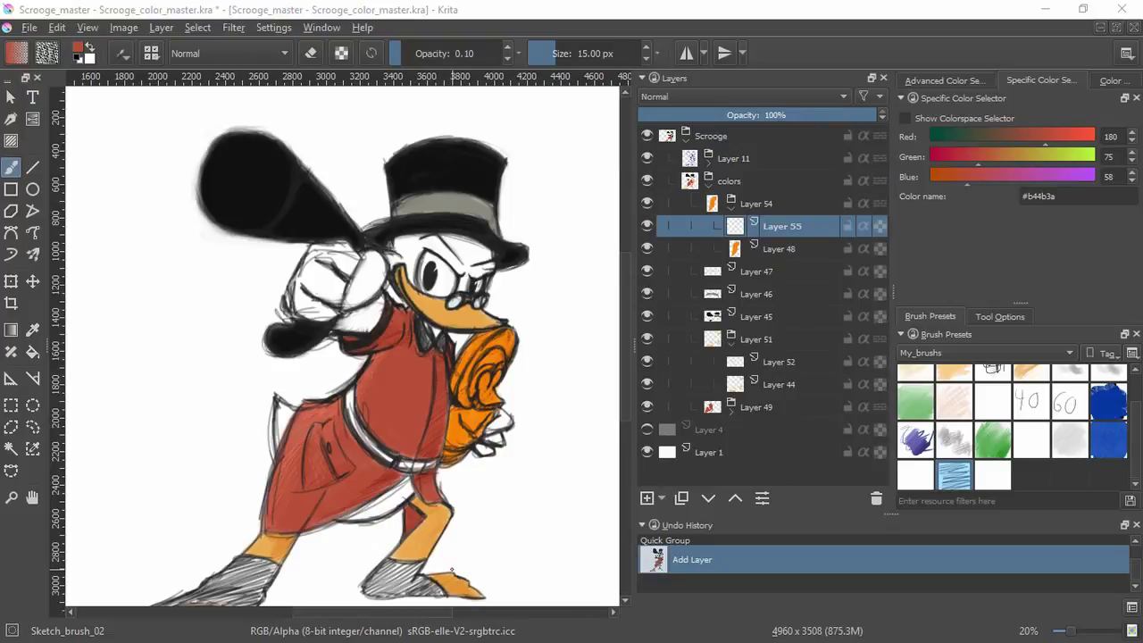
Set the brush colour to the yellow #f6fa00
drag(1060, 195, 1020, 196)
text(#f6fa00)
key(Return)
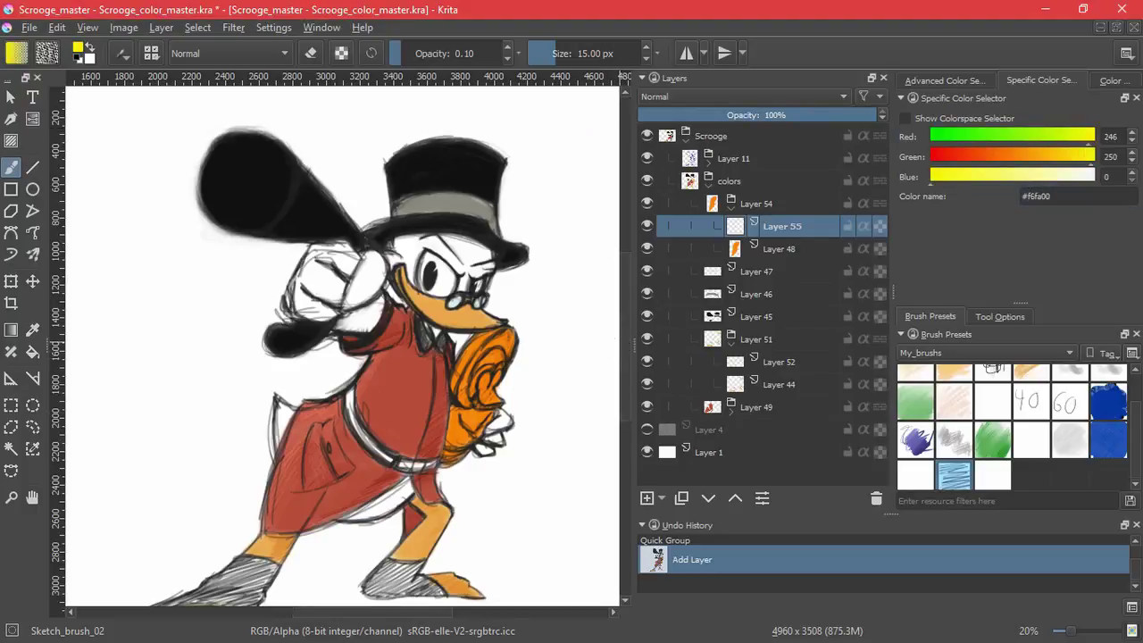
Hatch a yellow highlight along the outer rim of the orange object, on the side facing the coat
mouse_move(466, 375)
mouse_down()
mouse_move(545, 268)
mouse_move(527, 227)
mouse_move(455, 295)
mouse_move(432, 368)
mouse_up()
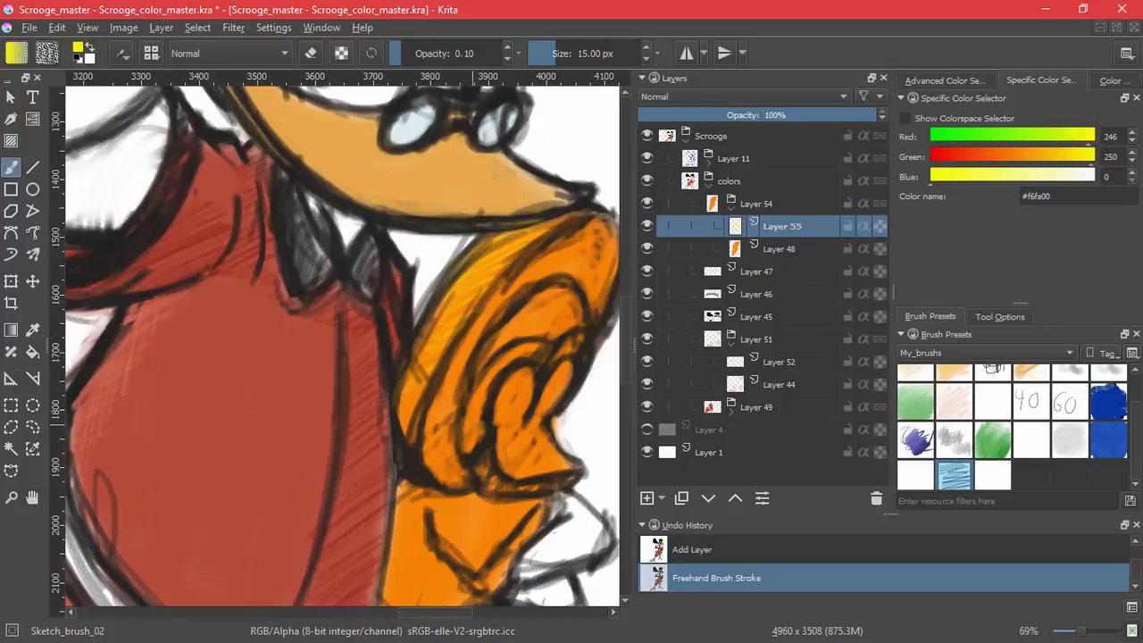
mouse_move(534, 411)
mouse_down()
mouse_move(490, 352)
mouse_move(459, 394)
mouse_up()
mouse_move(363, 320)
mouse_down()
mouse_move(372, 325)
mouse_move(350, 357)
mouse_up()
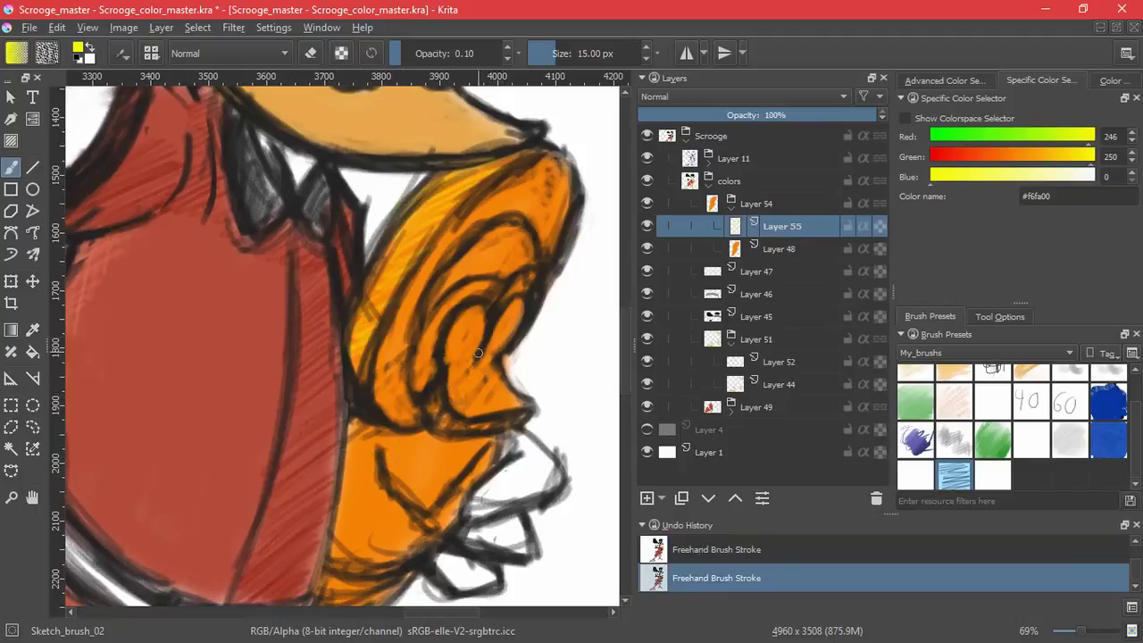
Paint yellow highlights on the orange object's upper tip and inside its inner curls
drag(548, 163, 538, 177)
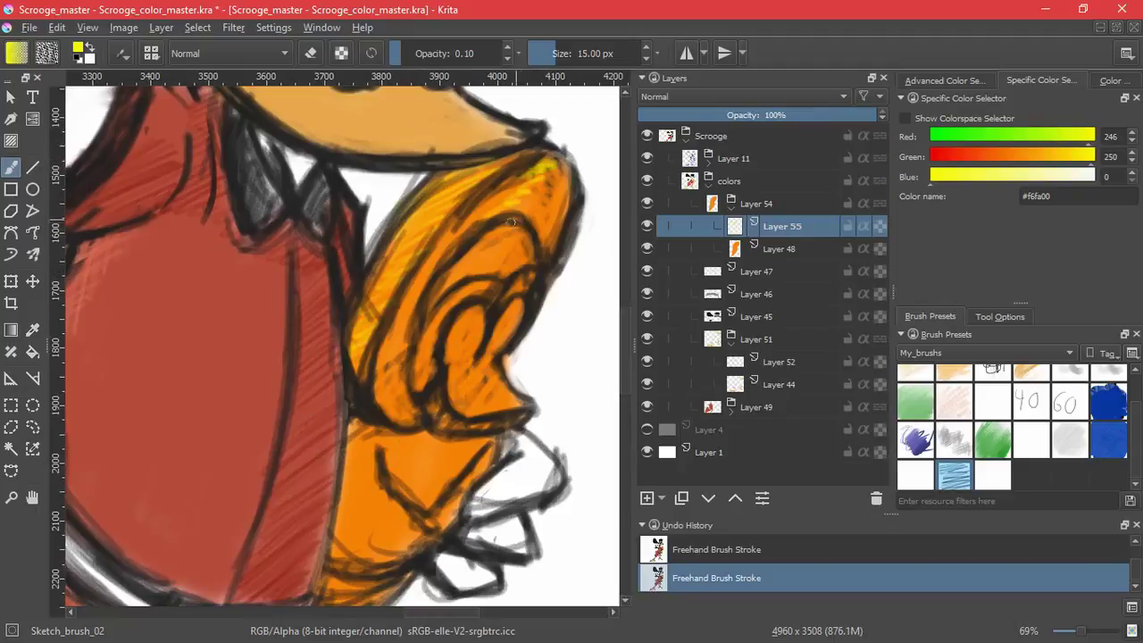
mouse_move(502, 272)
mouse_down()
mouse_move(509, 232)
mouse_move(511, 261)
mouse_up()
mouse_move(479, 311)
mouse_down()
mouse_move(456, 322)
mouse_move(487, 315)
mouse_up()
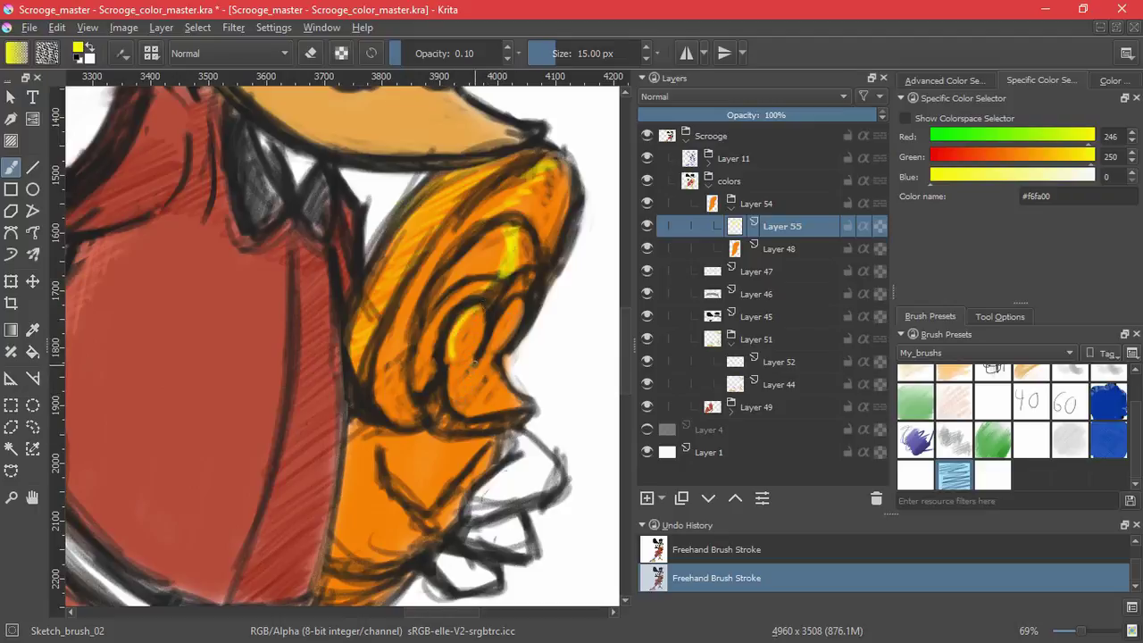
mouse_move(452, 454)
mouse_down()
mouse_move(526, 345)
mouse_move(517, 349)
mouse_up()
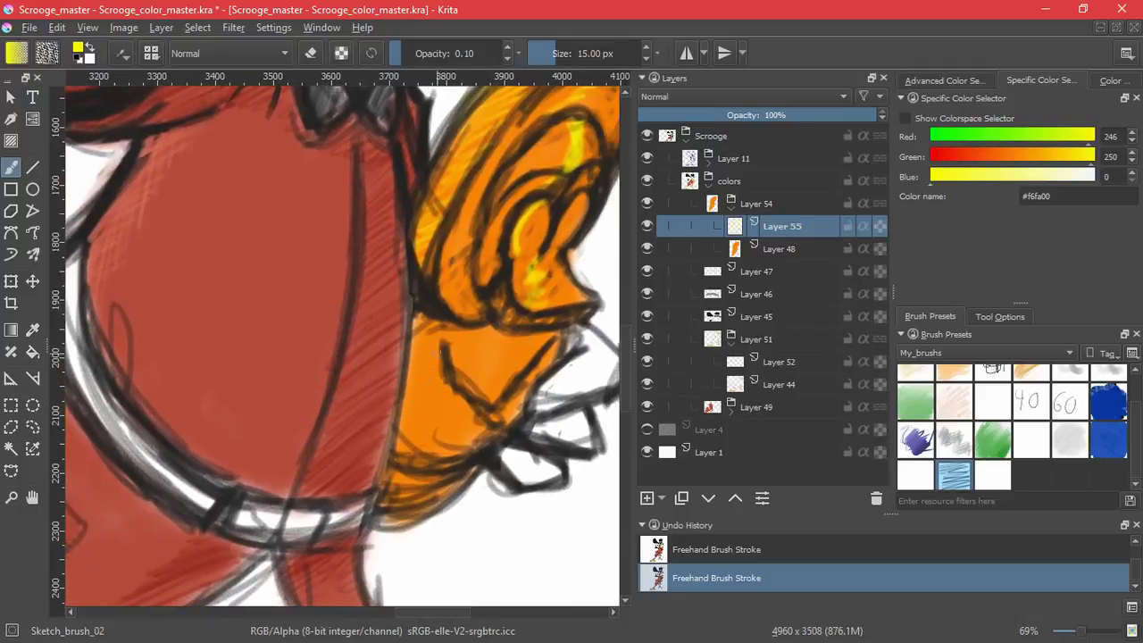
mouse_move(442, 379)
mouse_down()
mouse_move(429, 354)
mouse_move(409, 393)
mouse_move(438, 363)
mouse_move(450, 402)
mouse_move(466, 408)
mouse_up()
key(ctrl+z)
key(ctrl+z)
mouse_move(441, 351)
mouse_down()
mouse_move(405, 395)
mouse_move(406, 437)
mouse_up()
drag(445, 384, 402, 441)
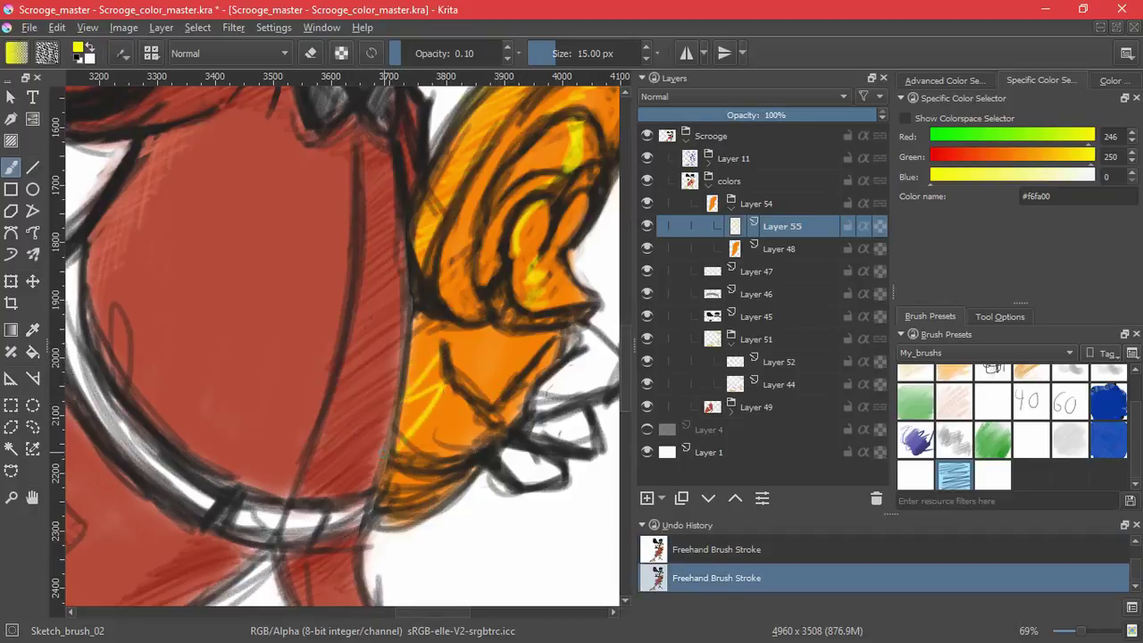
key(ctrl+z)
key(ctrl+z)
key(ctrl+z)
key(ctrl+z)
mouse_move(493, 336)
mouse_down()
mouse_move(472, 341)
mouse_move(493, 336)
mouse_move(459, 377)
mouse_move(481, 377)
mouse_up()
key(ctrl+z)
key(ctrl+z)
key(ctrl+z)
key(ctrl+z)
key(ctrl+z)
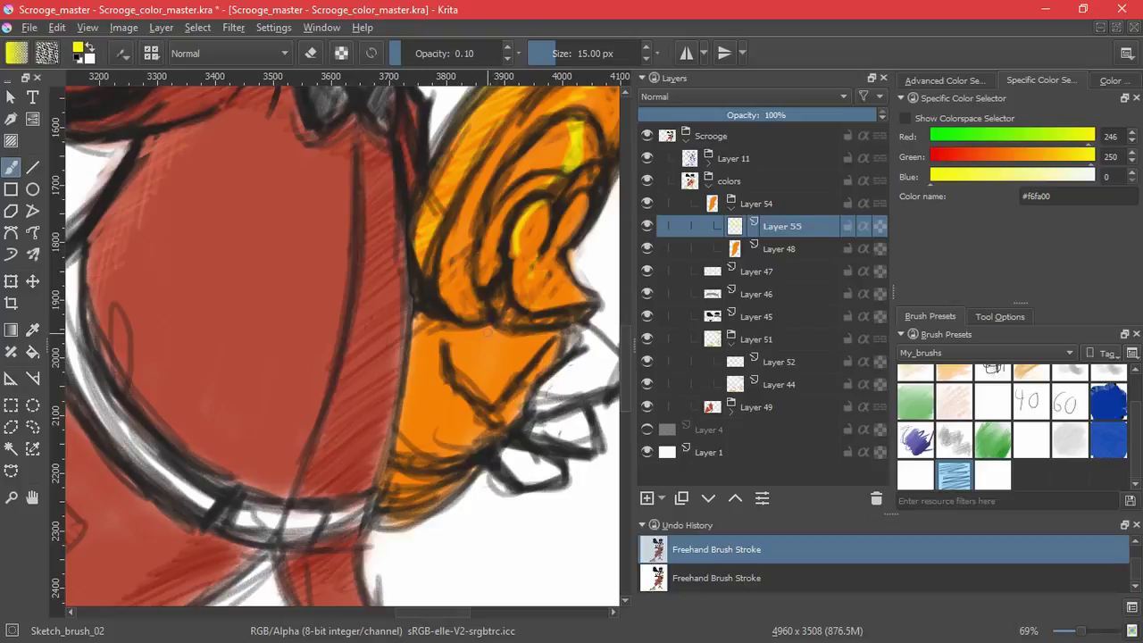
Hatch diagonal yellow highlights across the lower part of the orange object, below its curls
key(ctrl+shift+z)
mouse_move(487, 342)
mouse_down()
mouse_move(471, 454)
mouse_move(429, 455)
mouse_move(442, 358)
mouse_move(393, 427)
mouse_up()
scroll(485, 455, down, 4)
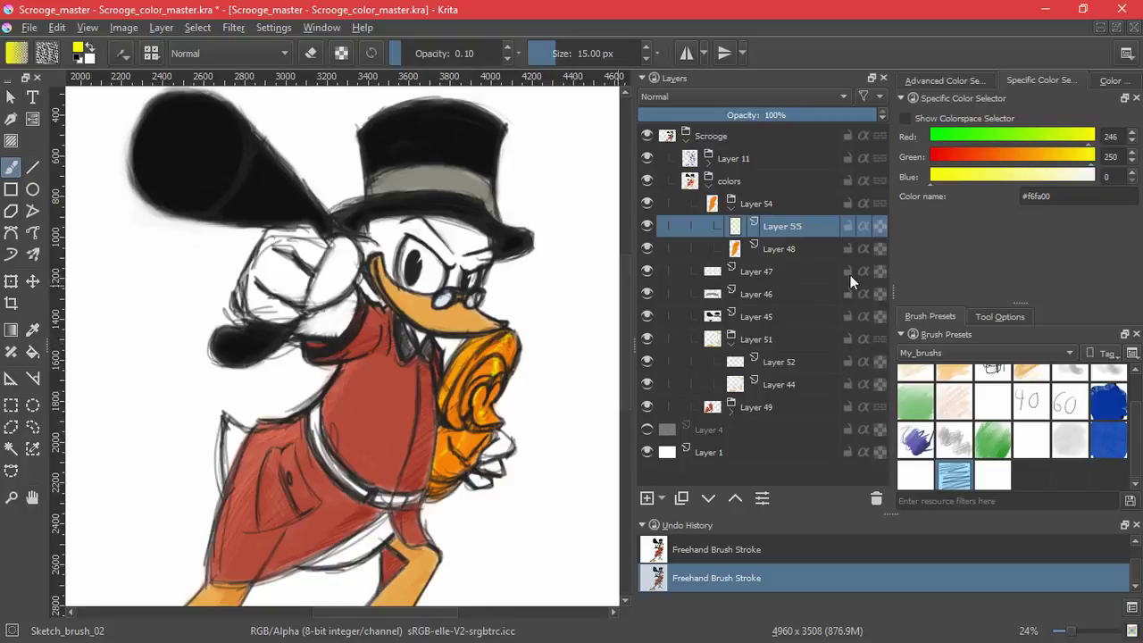
Sample the hat band's grey as the brush colour, then put Layer 45 in its own group with a new layer above it
ctrl+click(460, 170)
click(731, 214)
click(713, 226)
click(715, 270)
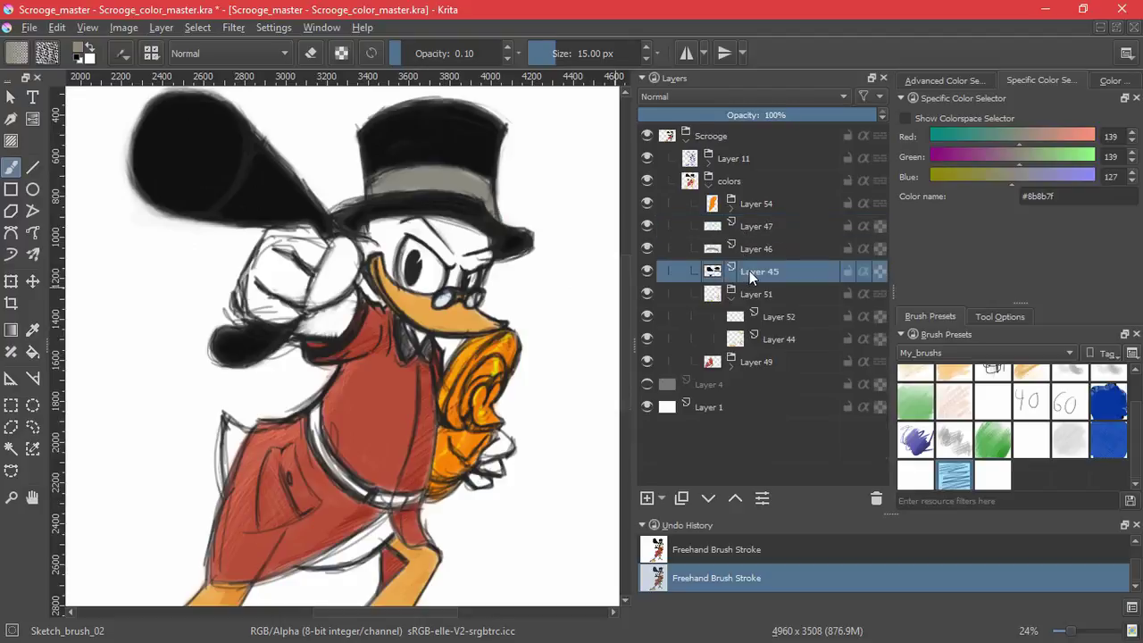
key(ctrl+g)
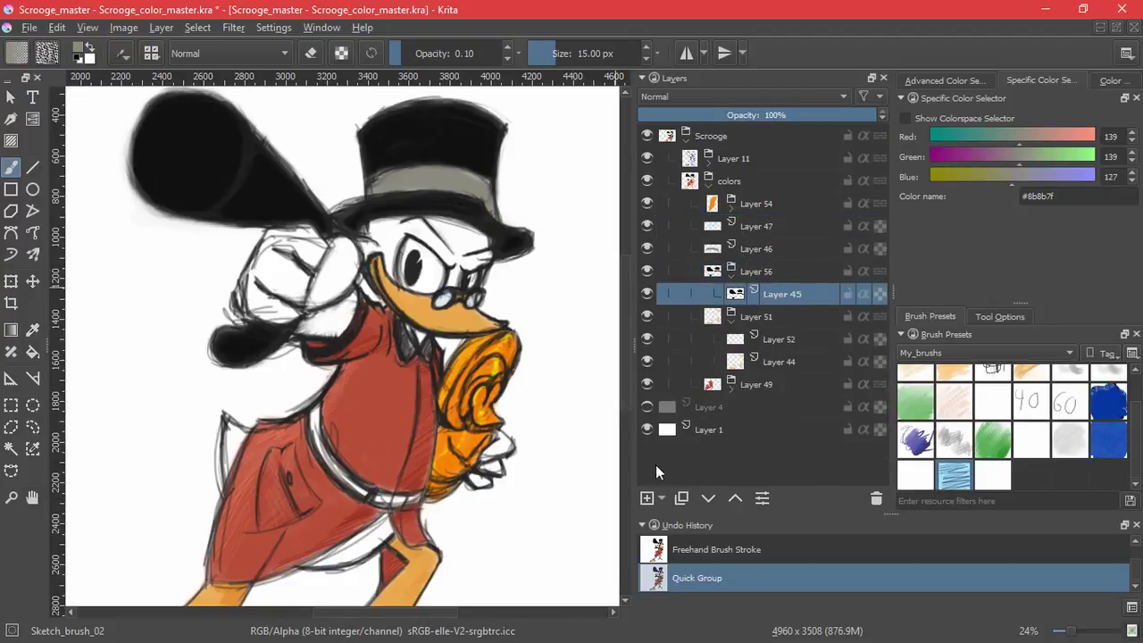
click(646, 498)
Hatch a jagged grey highlight down the crown of the top hat, ending at the hat band
drag(412, 124, 491, 145)
key(ctrl+z)
scroll(453, 180, up, 4)
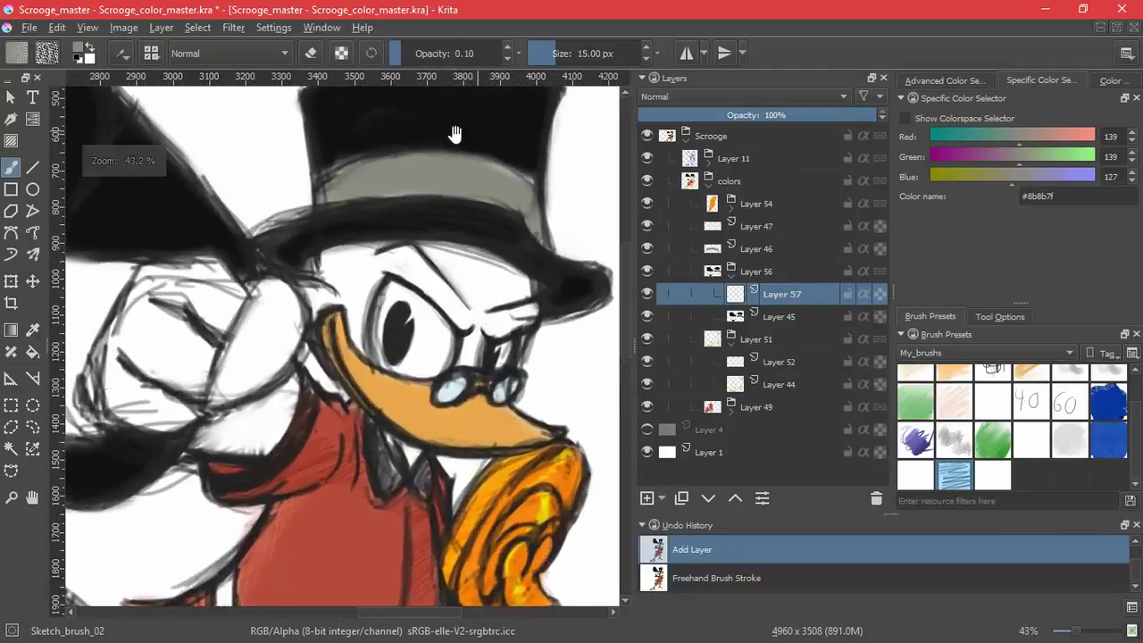
drag(356, 212, 337, 252)
mouse_move(355, 213)
mouse_down()
mouse_move(332, 265)
mouse_move(350, 289)
mouse_move(356, 277)
mouse_move(335, 323)
mouse_up()
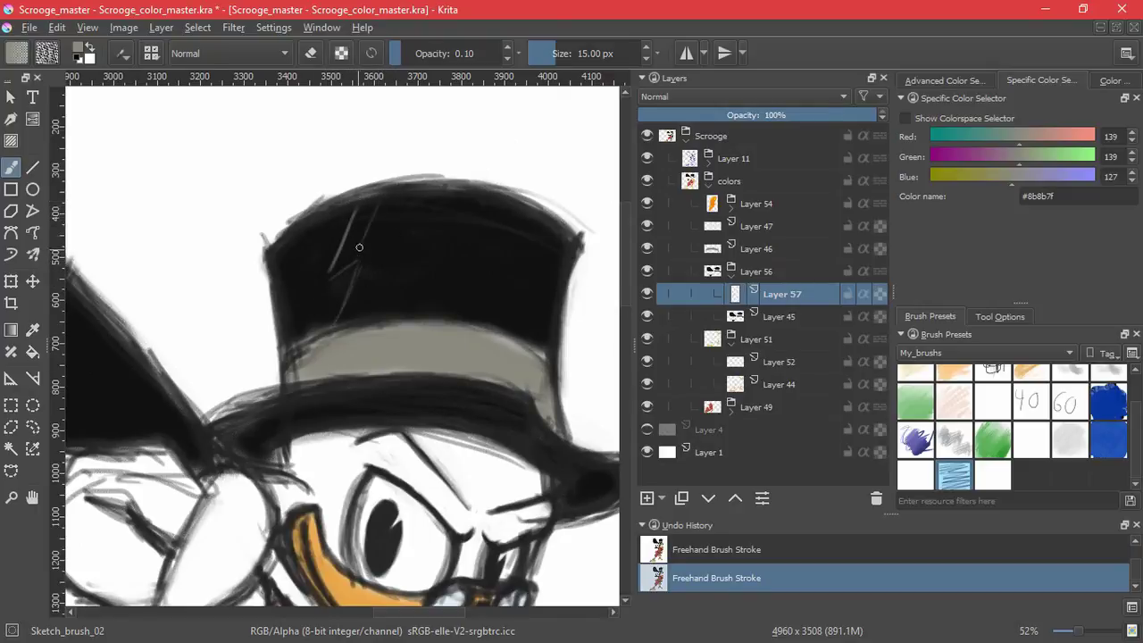
drag(382, 223, 344, 311)
mouse_move(353, 226)
mouse_down()
mouse_move(343, 268)
mouse_move(375, 253)
mouse_move(336, 305)
mouse_move(348, 330)
mouse_up()
key(ctrl+z)
mouse_move(367, 207)
mouse_down()
mouse_move(341, 253)
mouse_move(357, 261)
mouse_move(379, 239)
mouse_move(346, 324)
mouse_move(470, 265)
mouse_up()
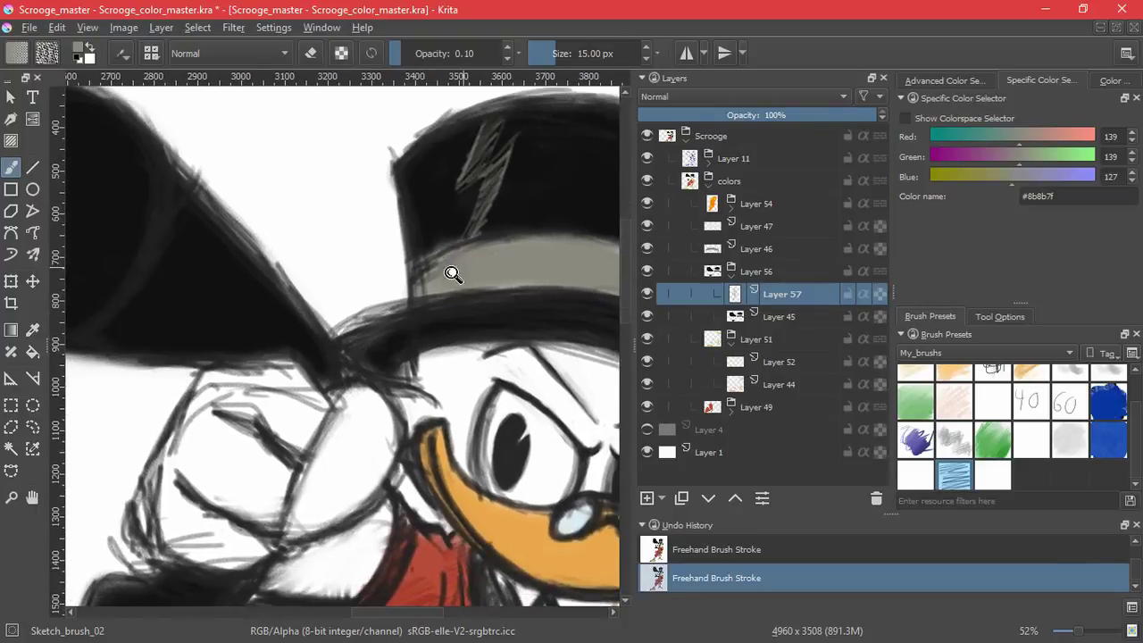
Try steep diagonal grey hatching across the round end of the black cane
scroll(452, 274, down, 2)
mouse_move(278, 252)
mouse_down()
mouse_move(304, 330)
mouse_move(318, 276)
mouse_up()
drag(266, 251, 224, 308)
key(ctrl+z)
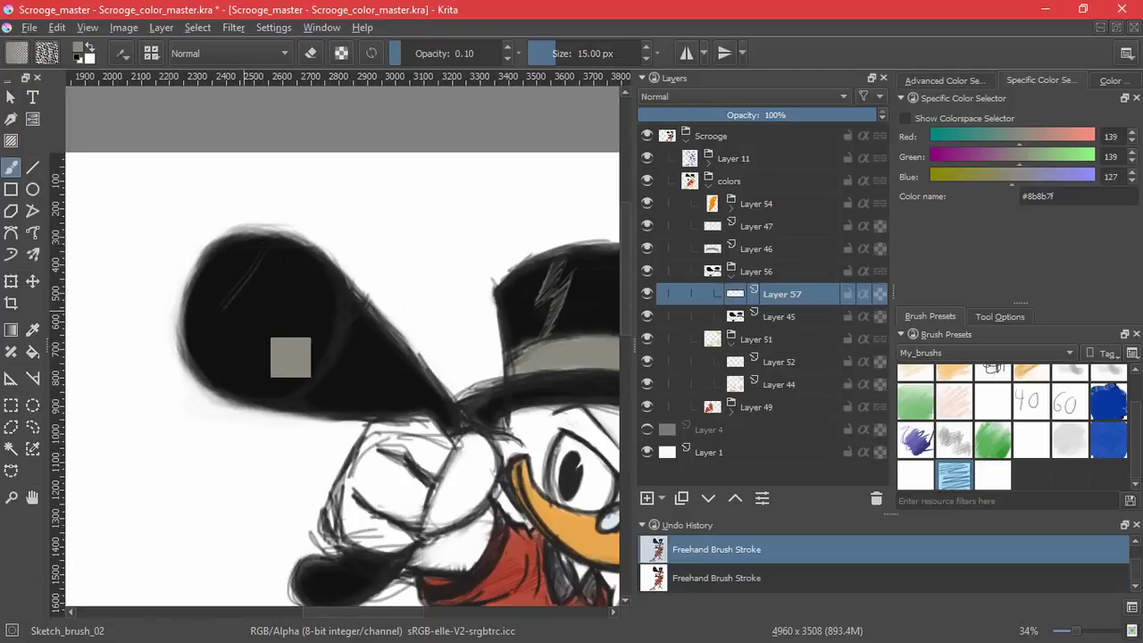
mouse_move(230, 253)
mouse_down()
mouse_move(188, 307)
mouse_move(194, 313)
mouse_up()
mouse_move(265, 248)
mouse_down()
mouse_move(209, 331)
mouse_move(227, 335)
mouse_up()
drag(293, 261, 217, 361)
drag(301, 270, 234, 366)
drag(315, 273, 265, 381)
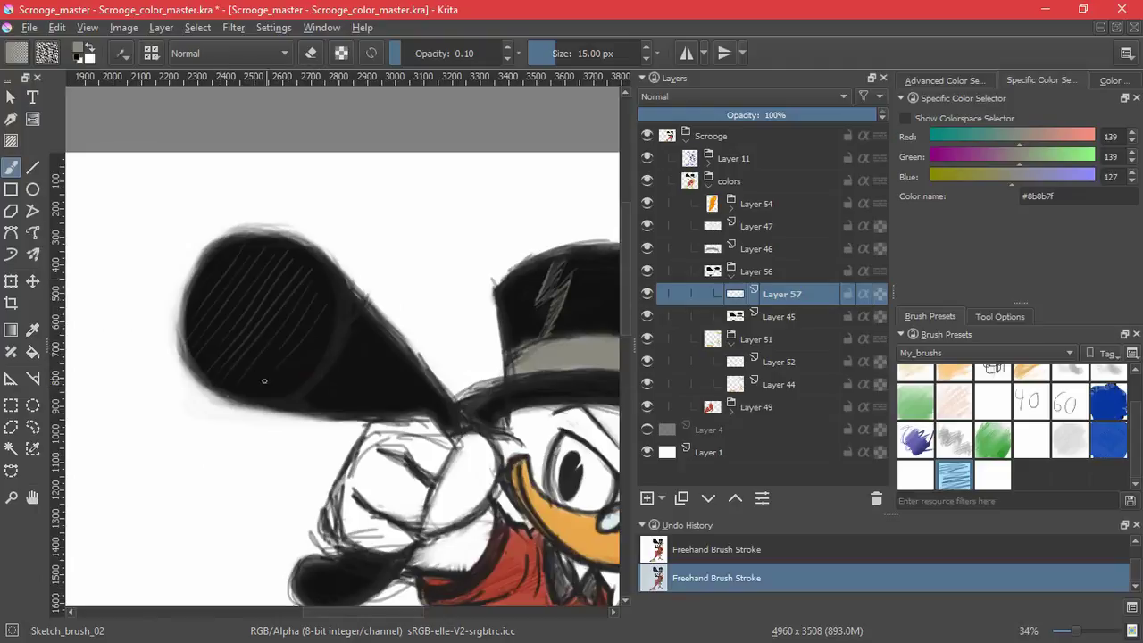
mouse_move(247, 245)
mouse_down()
mouse_move(187, 319)
mouse_move(191, 343)
mouse_move(226, 305)
mouse_up()
mouse_move(279, 241)
mouse_down()
mouse_move(198, 350)
mouse_move(250, 296)
mouse_move(211, 352)
mouse_move(218, 366)
mouse_up()
mouse_move(309, 259)
mouse_down()
mouse_move(224, 382)
mouse_move(243, 382)
mouse_up()
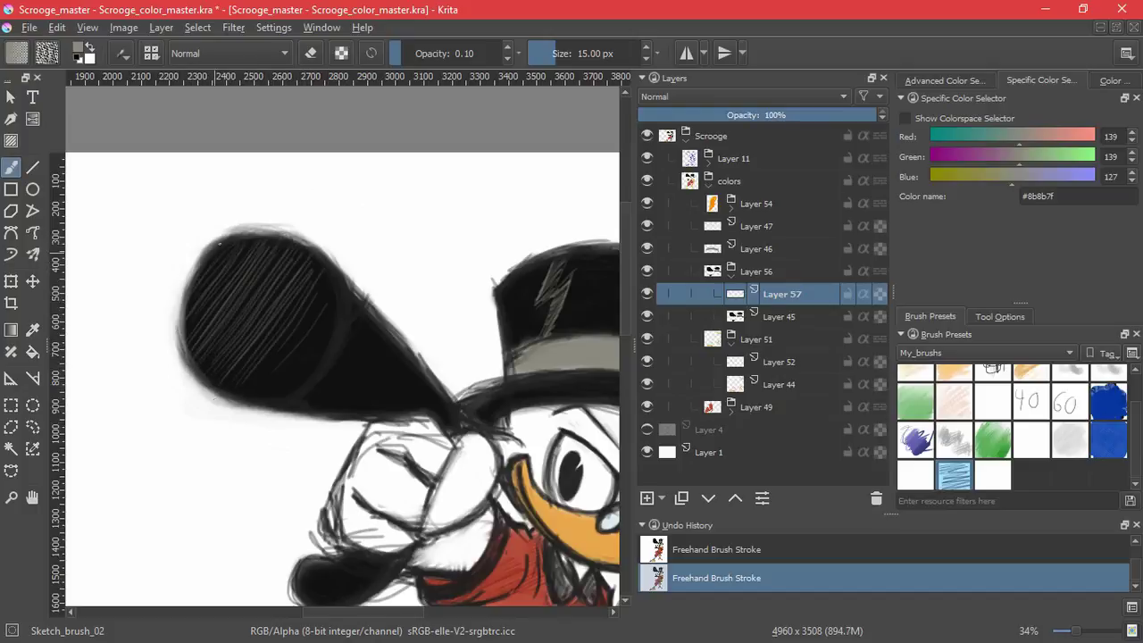
mouse_move(223, 250)
mouse_down()
mouse_move(189, 299)
mouse_move(184, 322)
mouse_move(196, 321)
mouse_up()
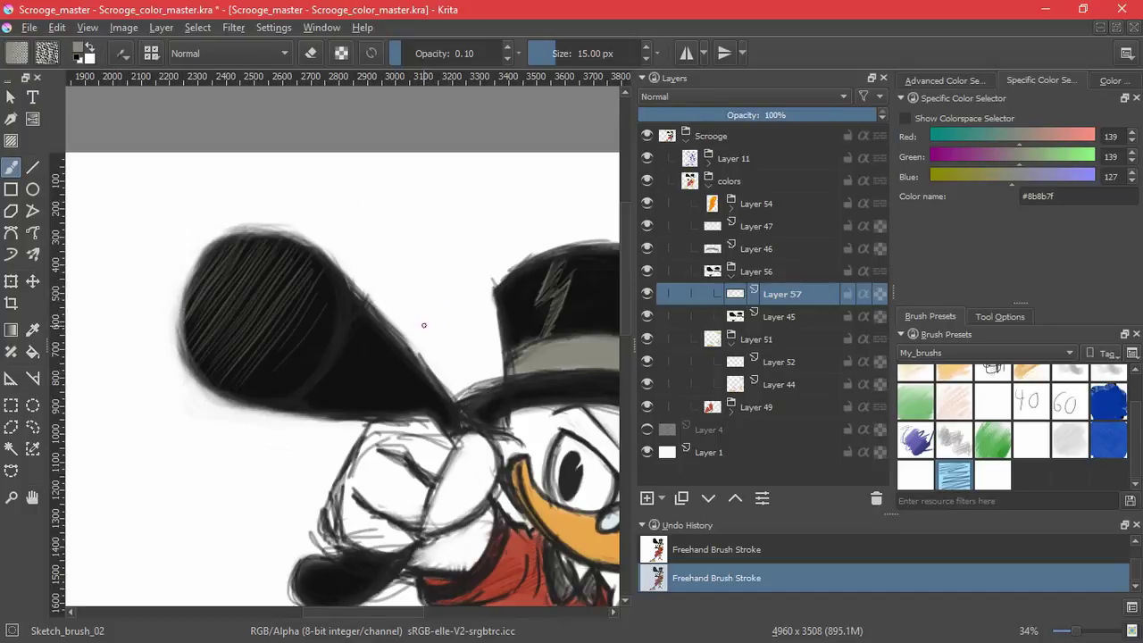
Undo the grey hatching on the round end of the cane
key(ctrl+z)
key(ctrl+z)
key(ctrl+z)
key(ctrl+z)
key(ctrl+z)
key(ctrl+z)
key(ctrl+z)
key(ctrl+z)
key(ctrl+z)
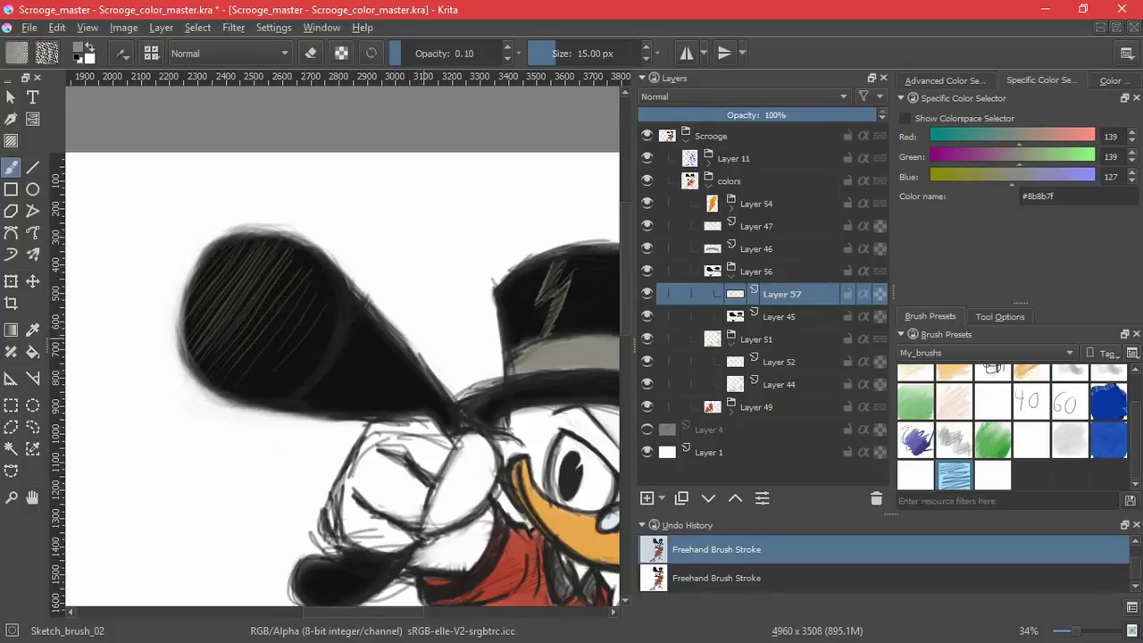
key(ctrl+z)
key(ctrl+z)
key(ctrl+z)
key(ctrl+z)
key(ctrl+z)
key(ctrl+z)
key(ctrl+z)
key(ctrl+z)
key(ctrl+z)
key(ctrl+z)
key(ctrl+z)
key(ctrl+z)
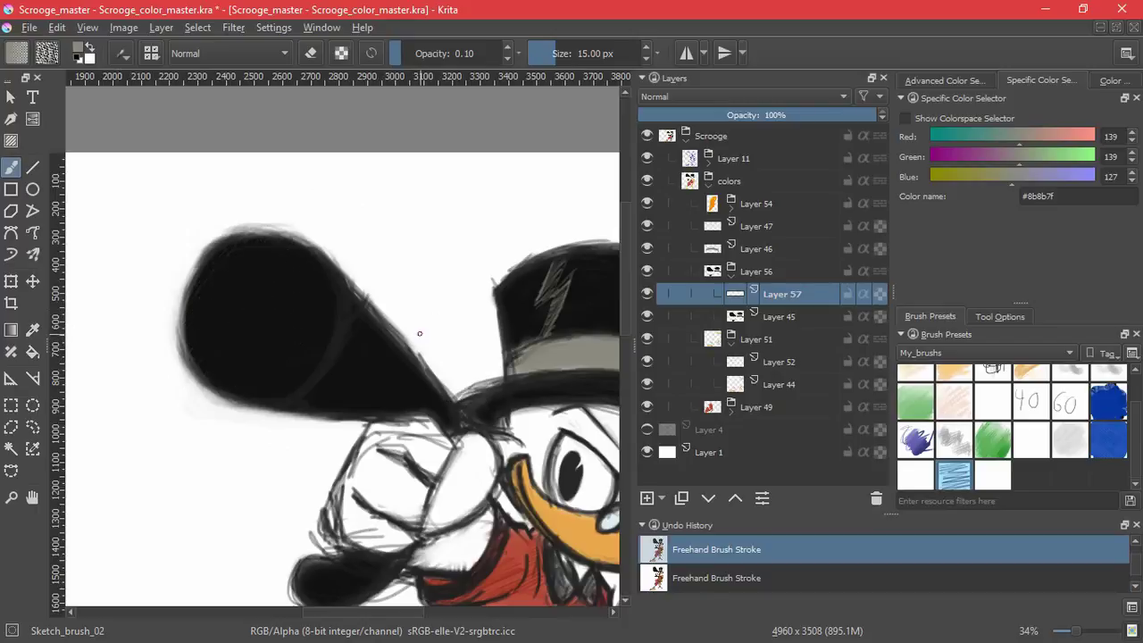
Try flatter grey hatching across the cane's round end, then undo it
key(ctrl+shift+z)
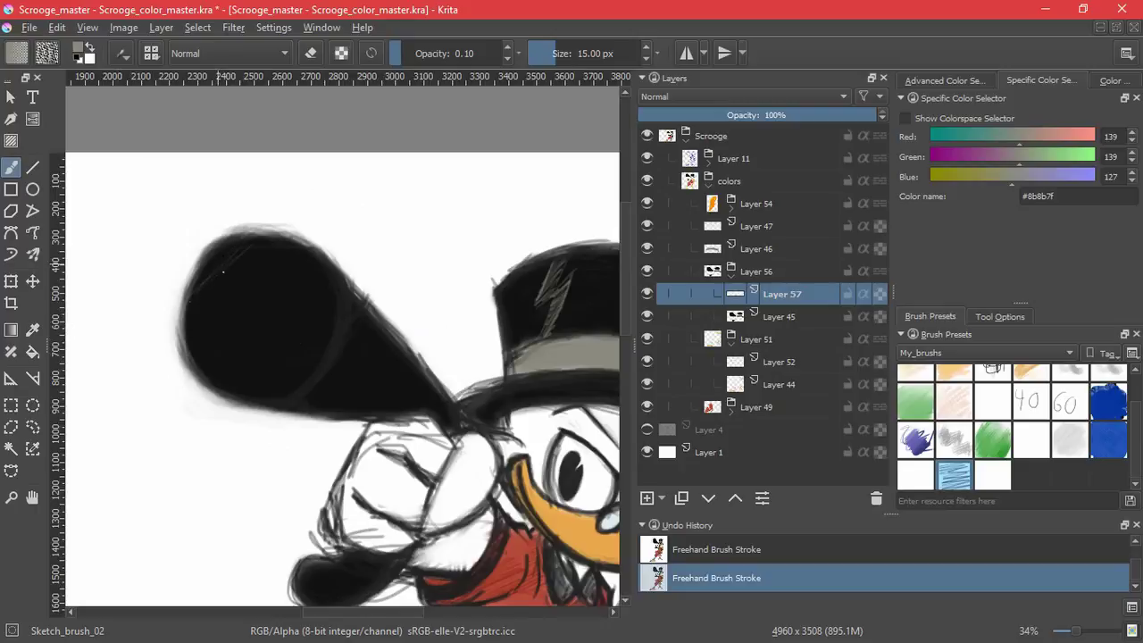
mouse_move(224, 272)
mouse_down()
mouse_move(342, 266)
mouse_move(268, 357)
mouse_move(313, 362)
mouse_move(295, 389)
mouse_up()
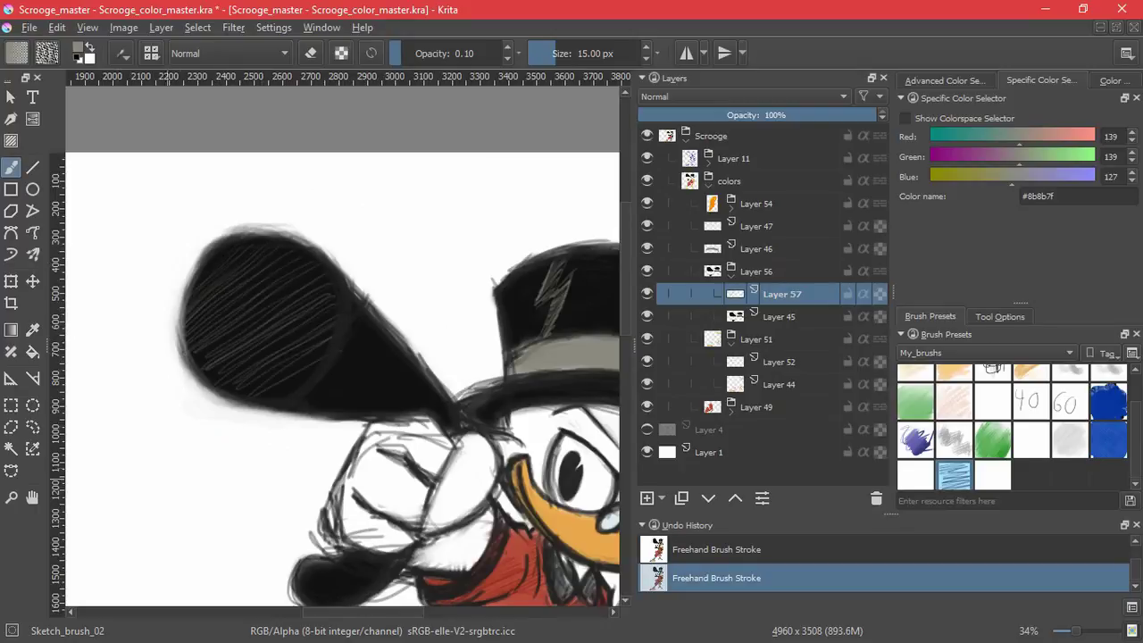
key(ctrl+z)
key(ctrl+shift+z)
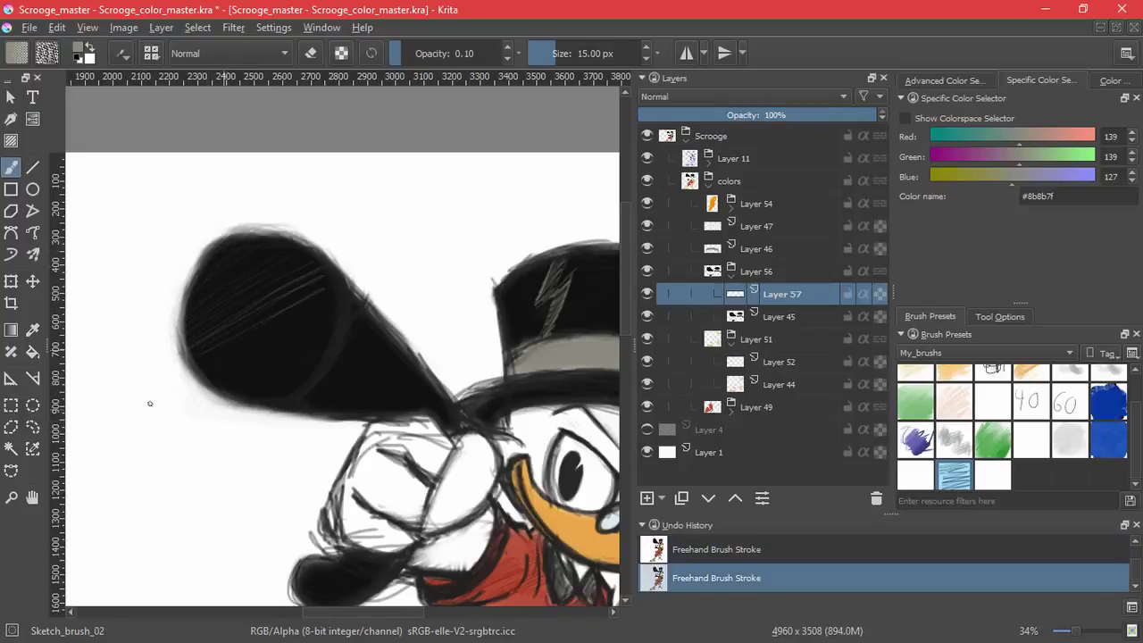
key(ctrl+z)
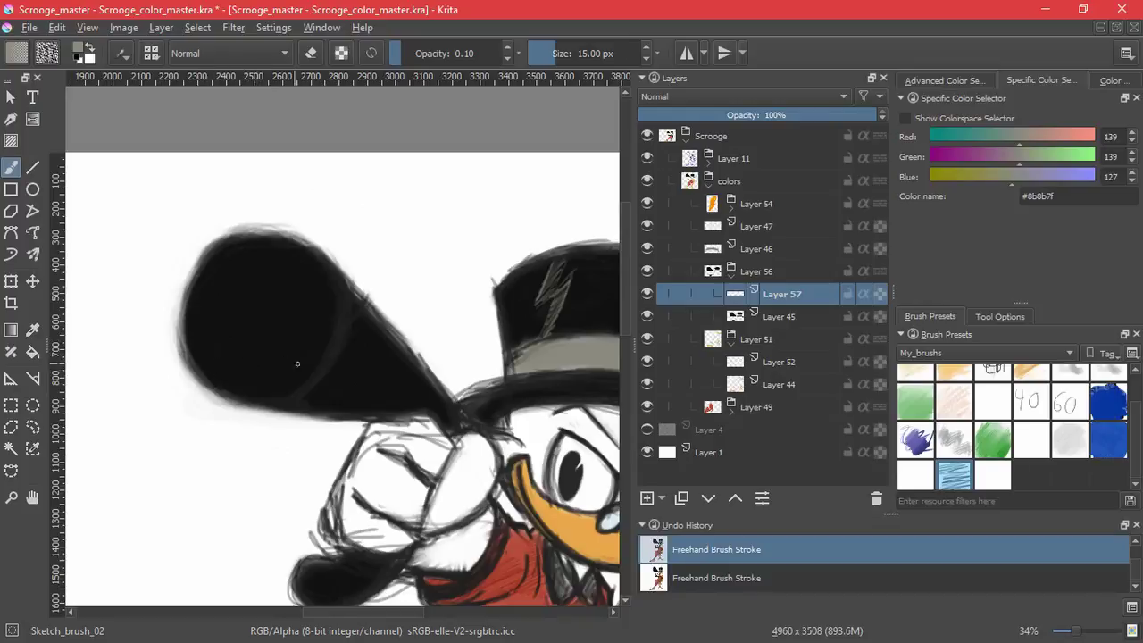
Hatch grey shadows on the thumb and wrist of the white hand gripping the cane
scroll(297, 363, down, 3)
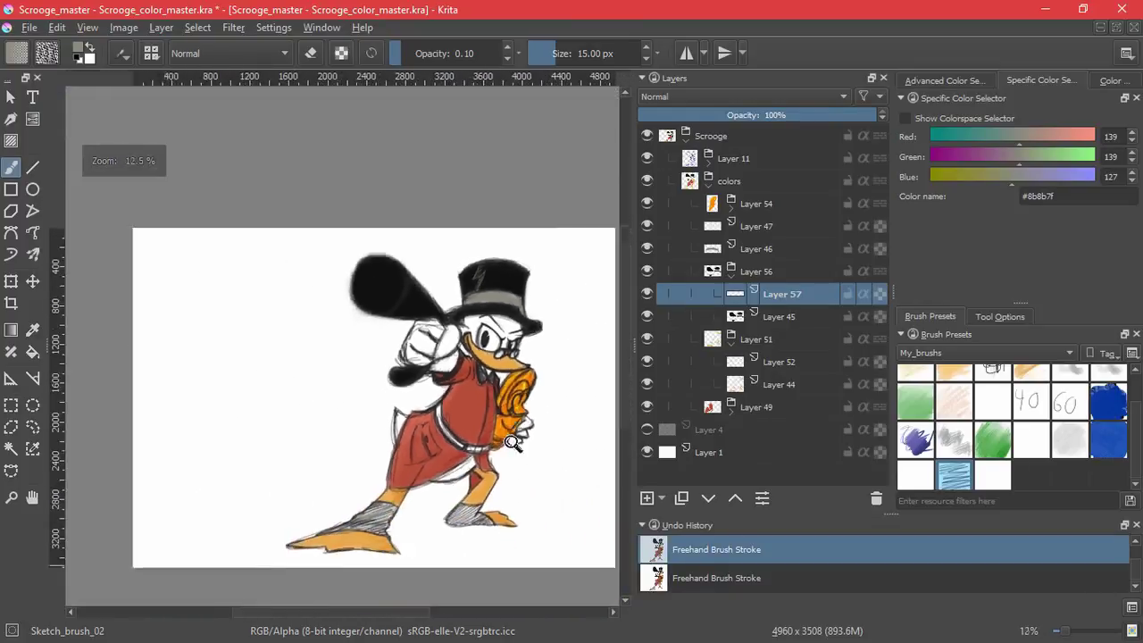
scroll(511, 443, down, 2)
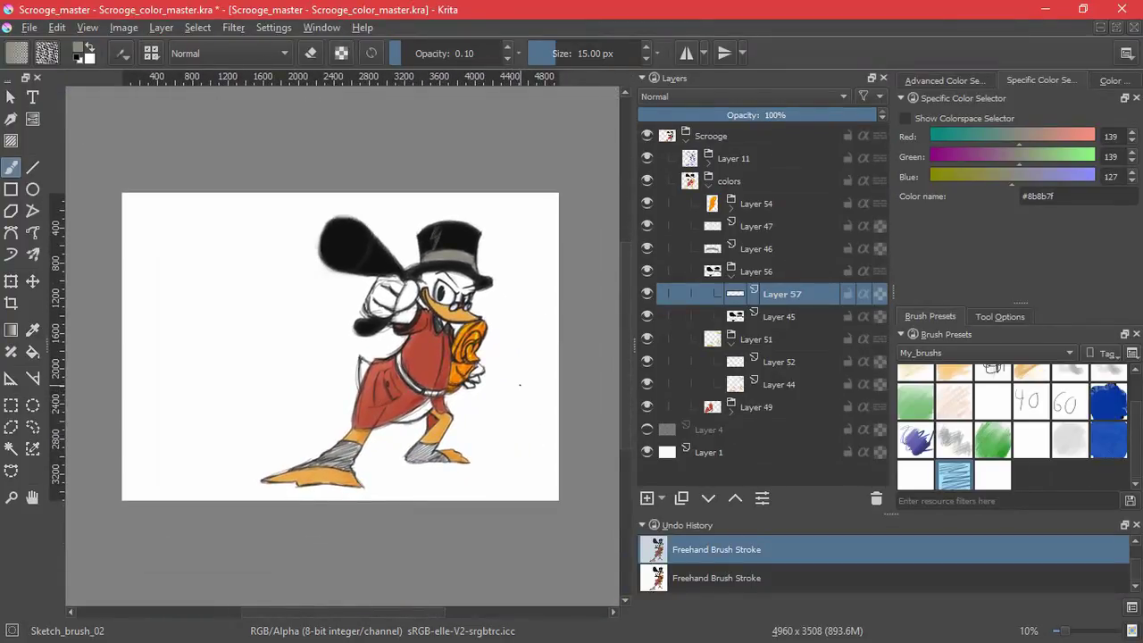
scroll(502, 388, up, 5)
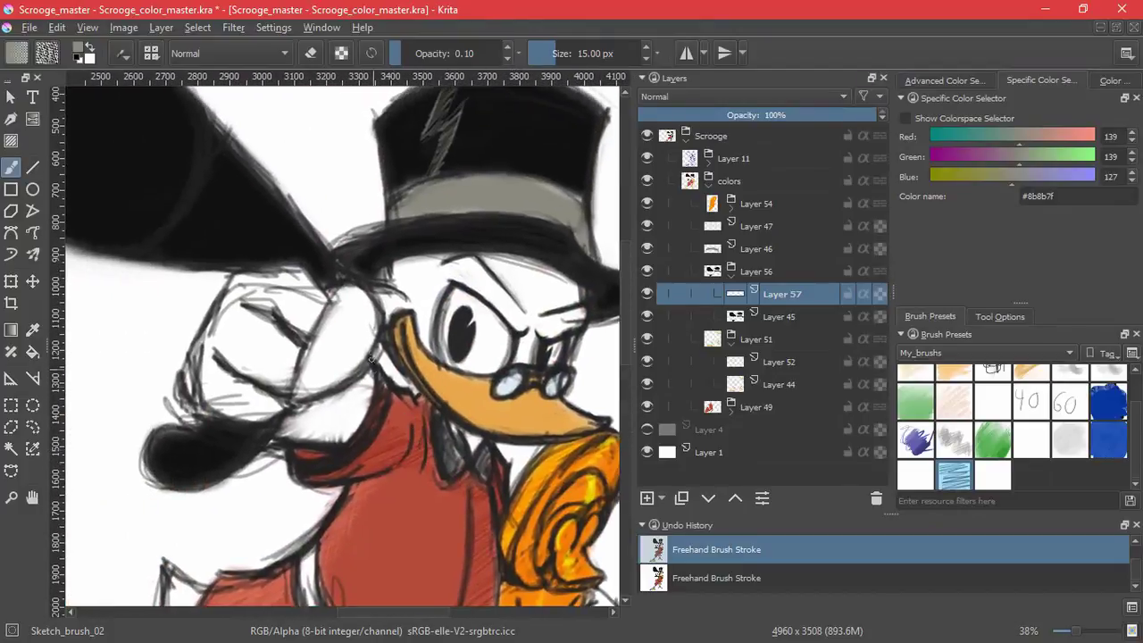
mouse_move(368, 302)
mouse_down()
mouse_move(339, 330)
mouse_move(375, 326)
mouse_move(317, 384)
mouse_up()
key(ctrl+z)
key(ctrl+shift+z)
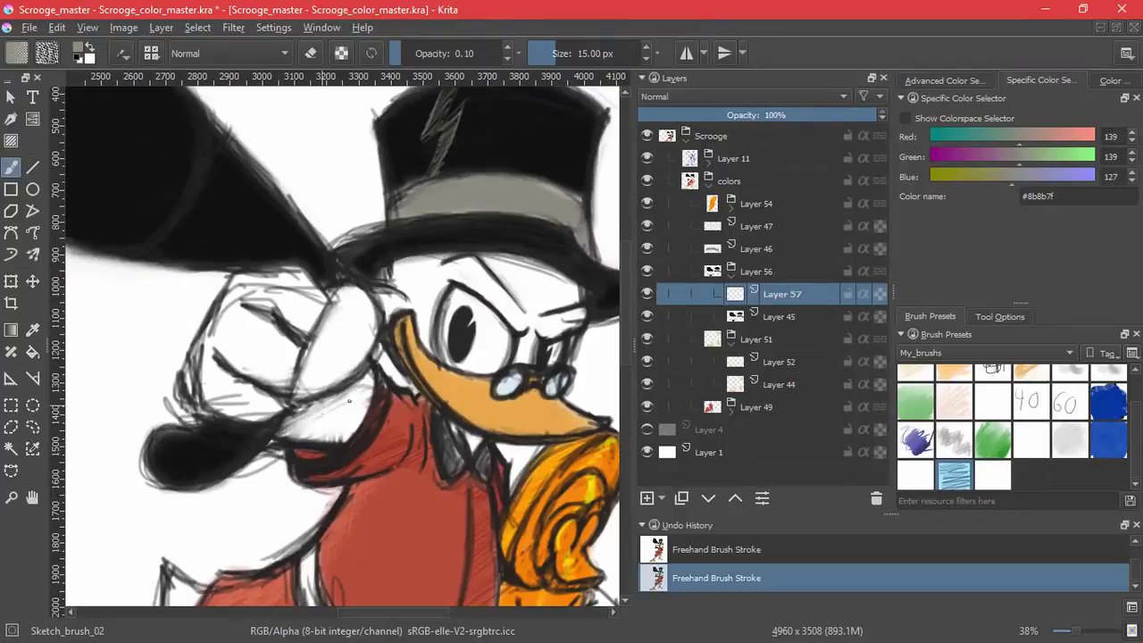
mouse_move(304, 430)
mouse_down()
mouse_move(355, 422)
mouse_move(331, 447)
mouse_move(363, 413)
mouse_move(330, 428)
mouse_move(353, 427)
mouse_move(342, 438)
mouse_move(322, 438)
mouse_move(351, 421)
mouse_move(356, 432)
mouse_move(303, 442)
mouse_move(355, 412)
mouse_move(284, 438)
mouse_move(335, 398)
mouse_move(279, 420)
mouse_move(311, 431)
mouse_up()
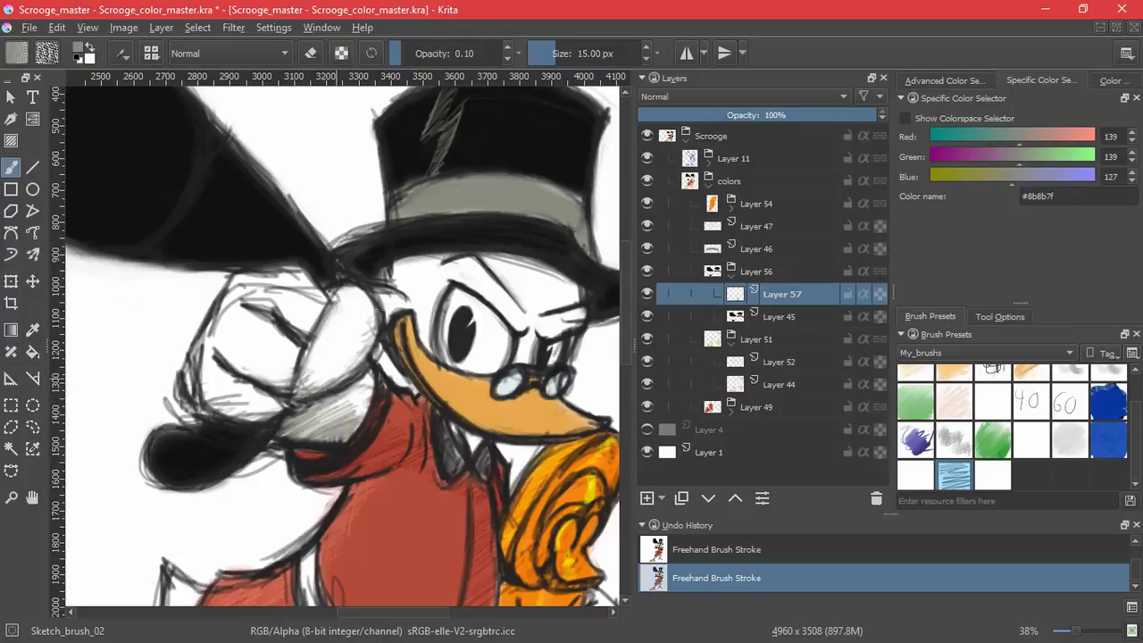
key(ctrl+z)
mouse_move(379, 307)
mouse_down()
mouse_move(368, 349)
mouse_move(330, 382)
mouse_up()
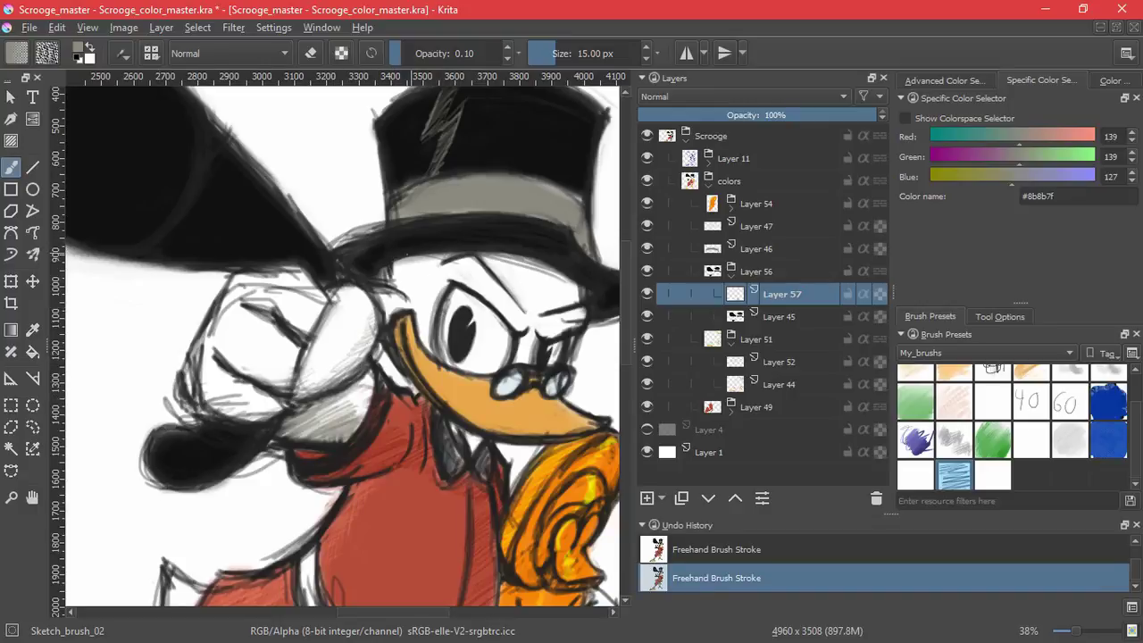
Hatch a light grey shadow on the white forehead just beneath the hat brim
drag(523, 266, 561, 275)
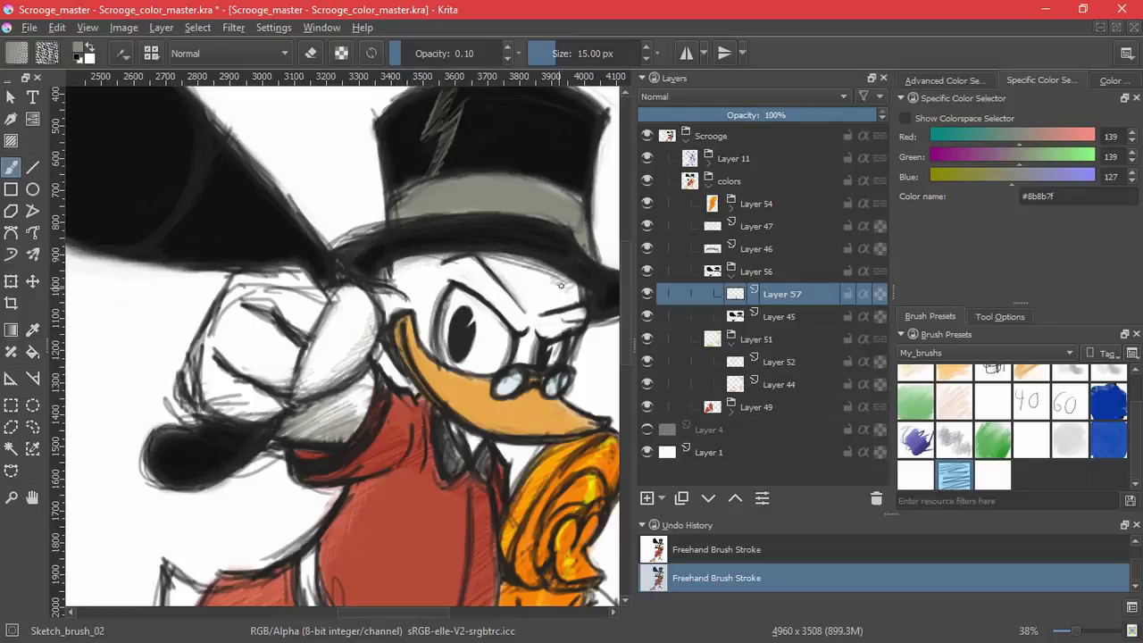
key(e)
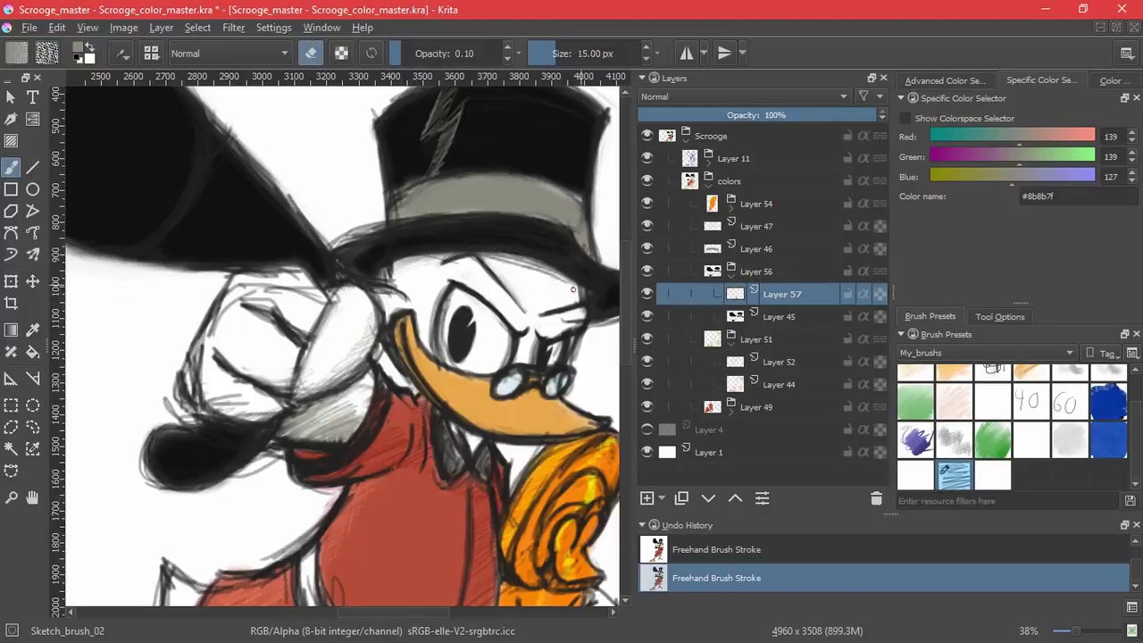
key(e)
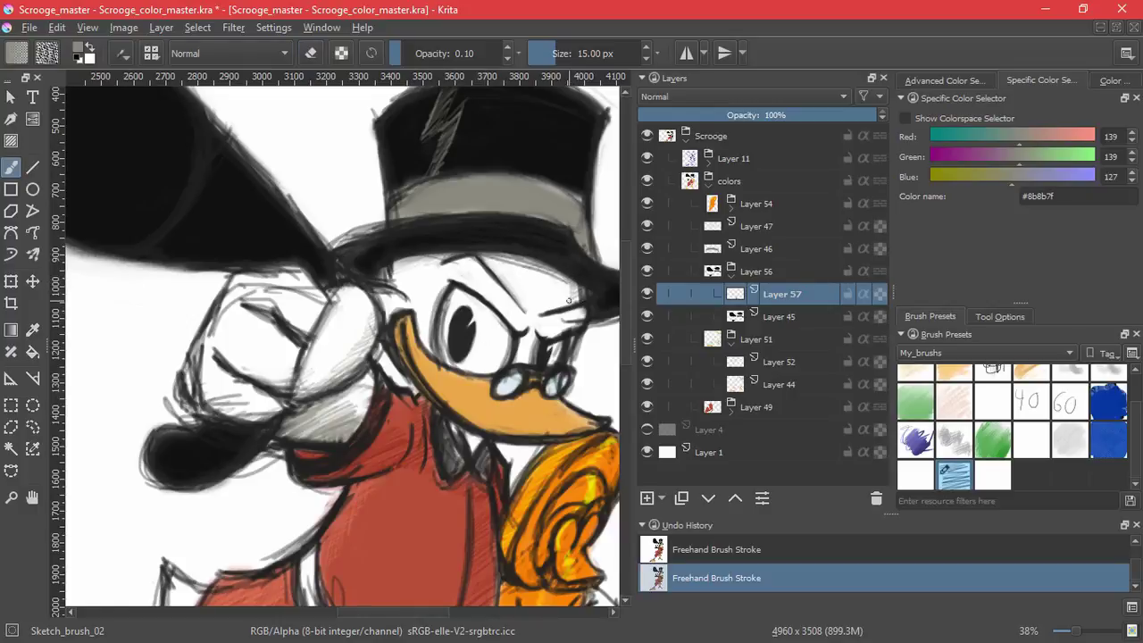
key(e)
key(e)
key(e)
key(e)
Hatch grey shadows on the fingers holding the orange object and on the white underside of the body beneath the coat
drag(487, 443, 342, 367)
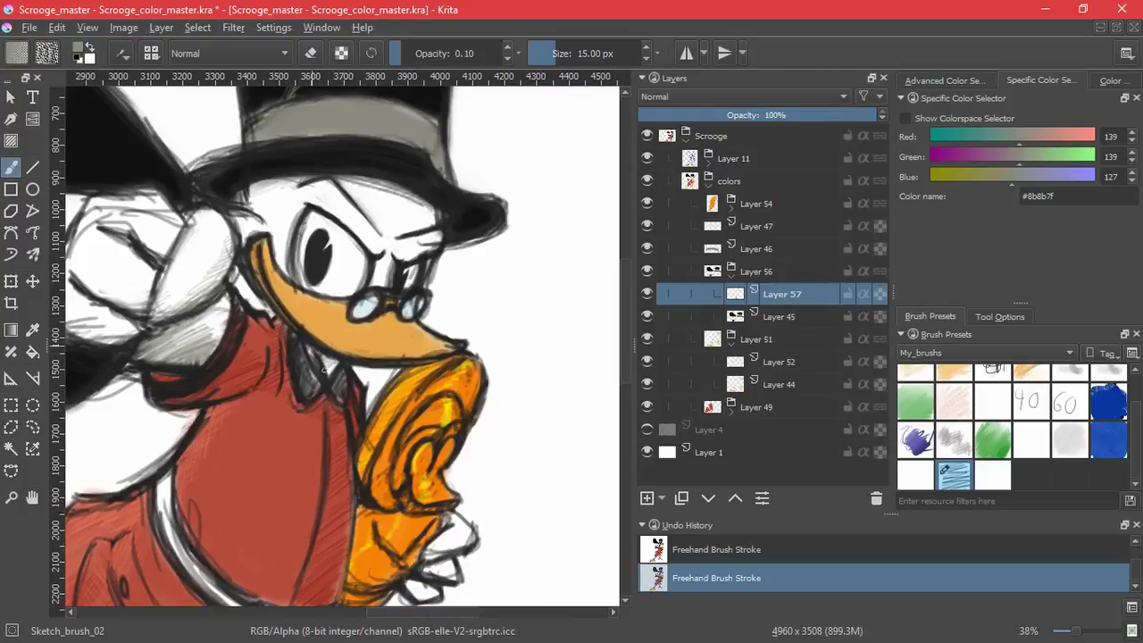
mouse_move(440, 389)
mouse_down()
mouse_move(461, 510)
mouse_move(443, 472)
mouse_move(429, 317)
mouse_move(462, 330)
mouse_move(420, 346)
mouse_move(441, 353)
mouse_move(439, 365)
mouse_move(406, 396)
mouse_move(388, 470)
mouse_move(436, 367)
mouse_up()
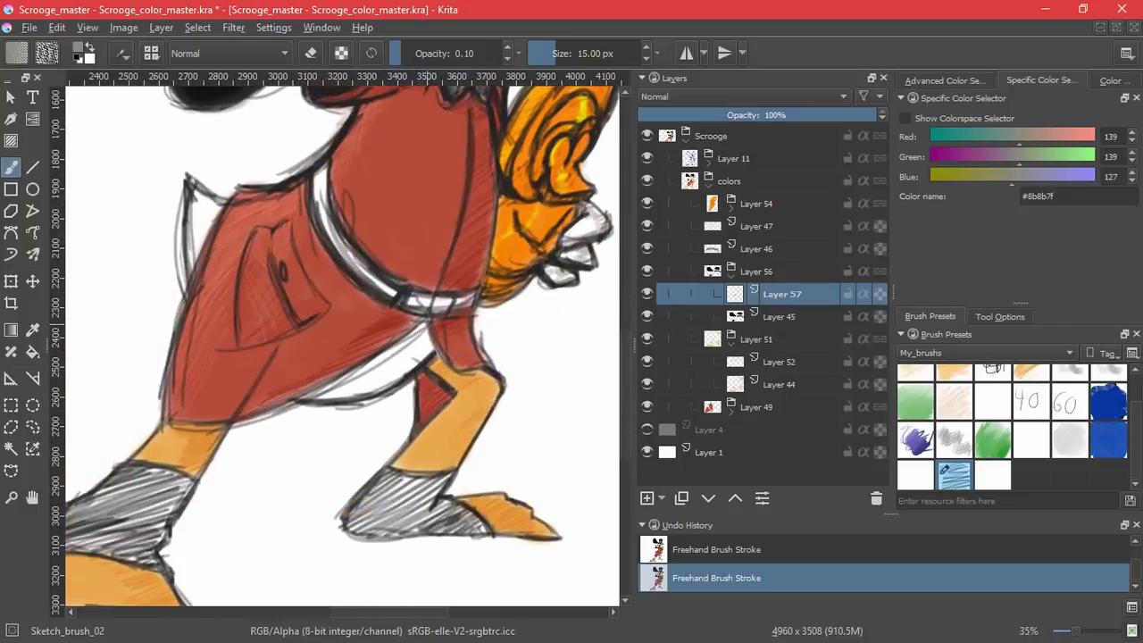
mouse_move(423, 323)
mouse_down()
mouse_move(417, 359)
mouse_move(382, 370)
mouse_move(407, 370)
mouse_move(370, 398)
mouse_move(403, 370)
mouse_move(419, 328)
mouse_move(385, 353)
mouse_move(429, 337)
mouse_move(391, 386)
mouse_up()
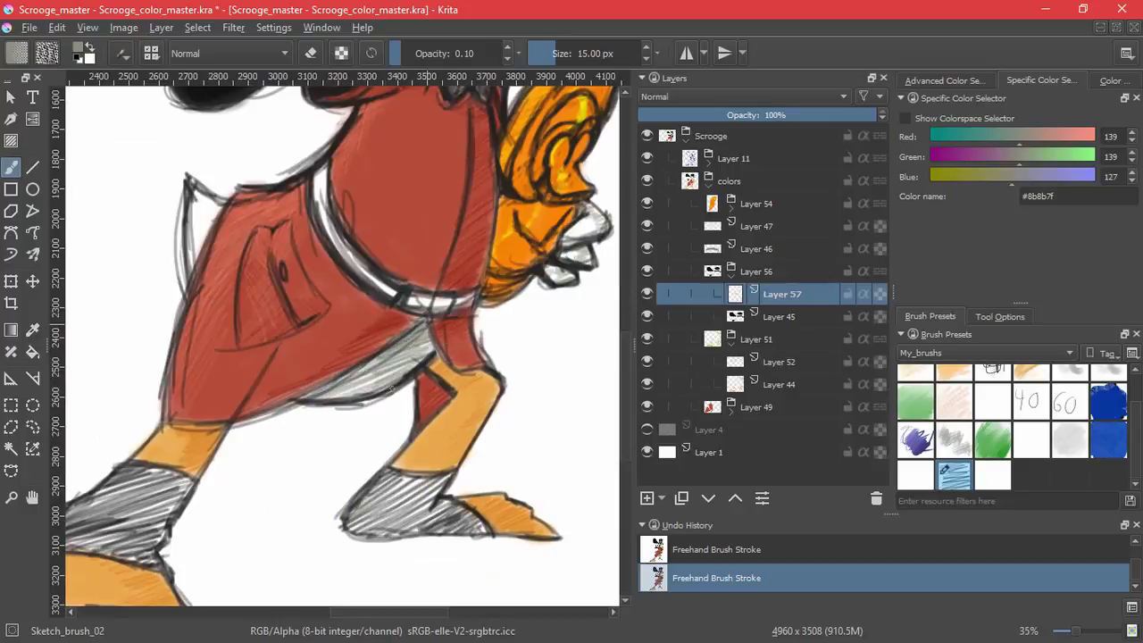
drag(480, 334, 448, 463)
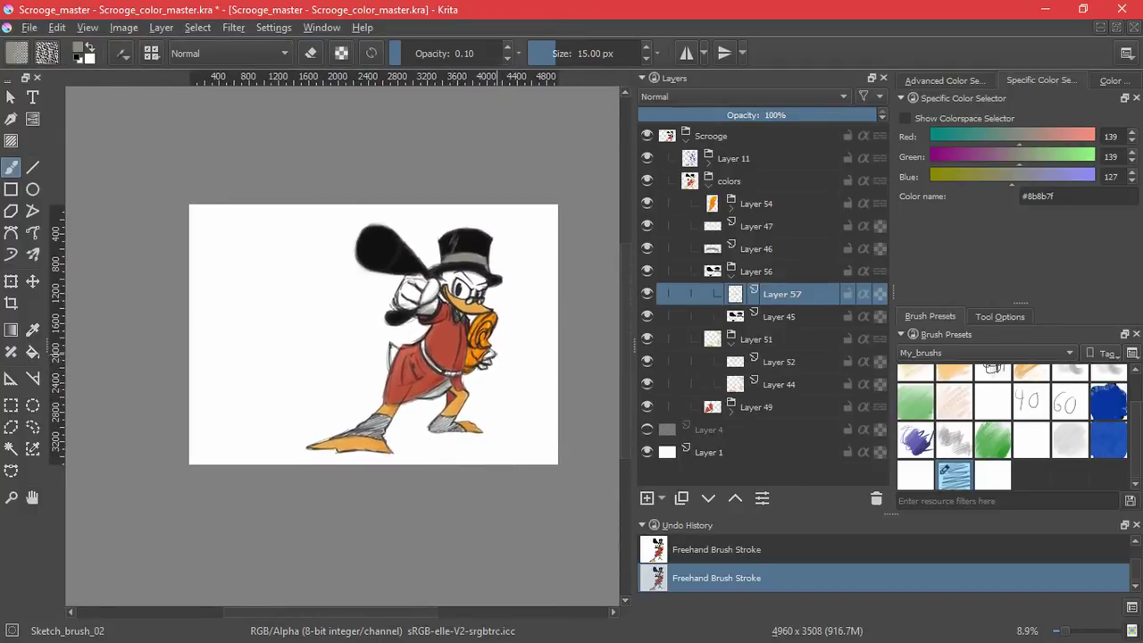
key(2)
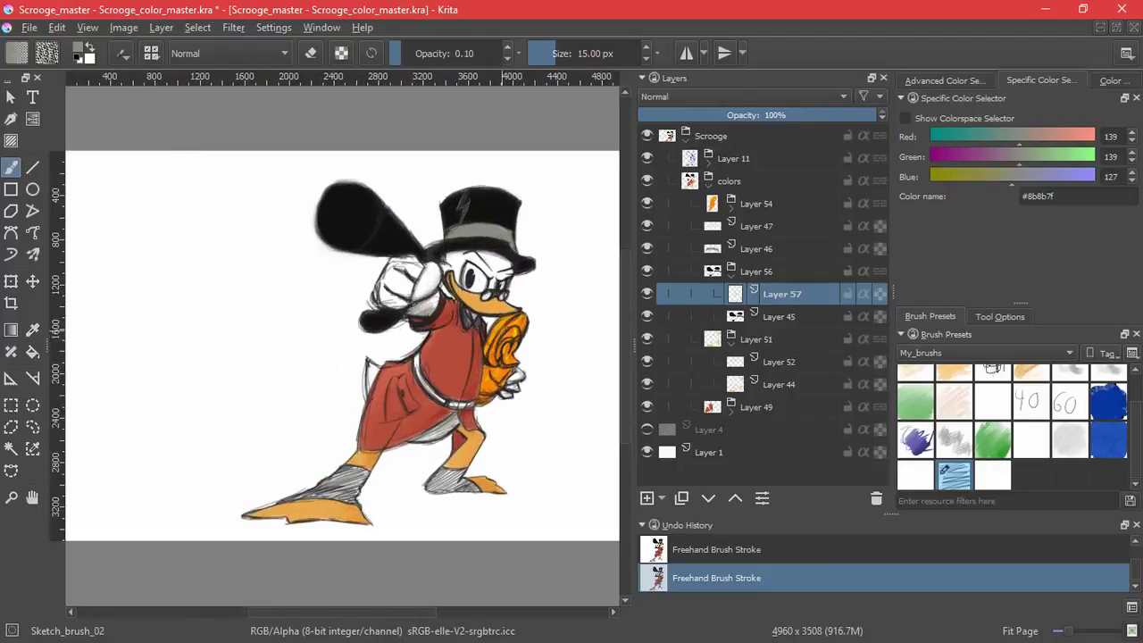
Set the brush colour to black from the recently used colours
click(913, 81)
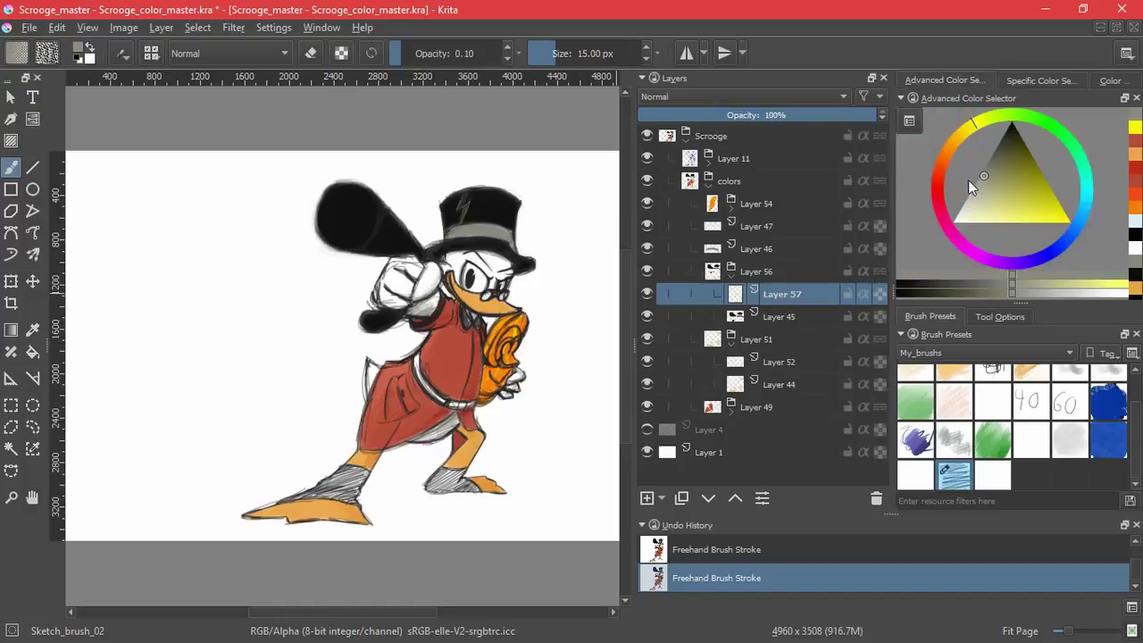
click(1130, 234)
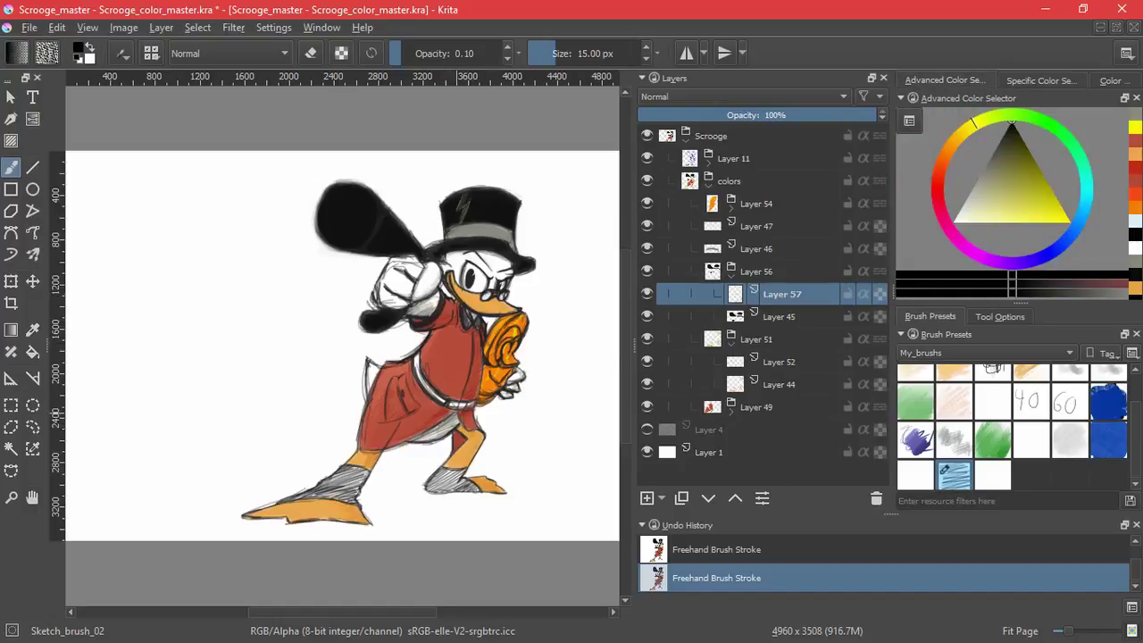
Try thin black hatching at 0.10 opacity over the white underside of the body beneath the coat, then undo it
mouse_move(408, 481)
mouse_down()
mouse_move(559, 364)
mouse_move(471, 322)
mouse_move(460, 300)
mouse_move(473, 308)
mouse_move(453, 330)
mouse_up()
key(ctrl+z)
key(ctrl+shift+z)
key(ctrl+z)
mouse_move(319, 372)
mouse_down()
mouse_move(379, 340)
mouse_move(253, 408)
mouse_up()
key(ctrl+z)
key(ctrl+z)
key(ctrl+shift+z)
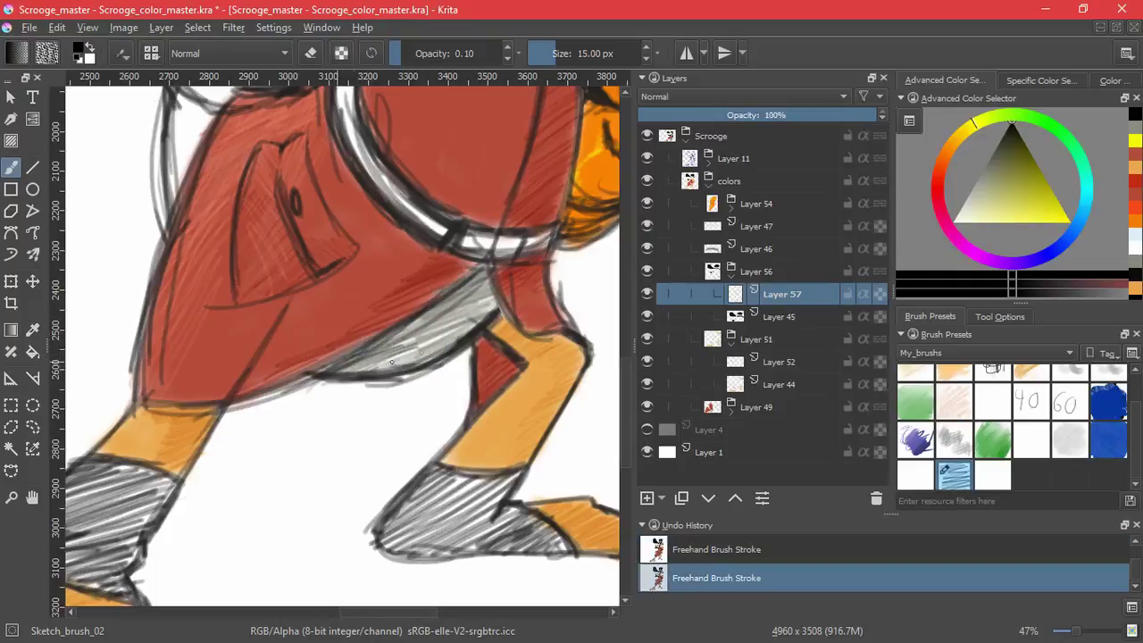
key(ctrl+z)
key(ctrl+shift+z)
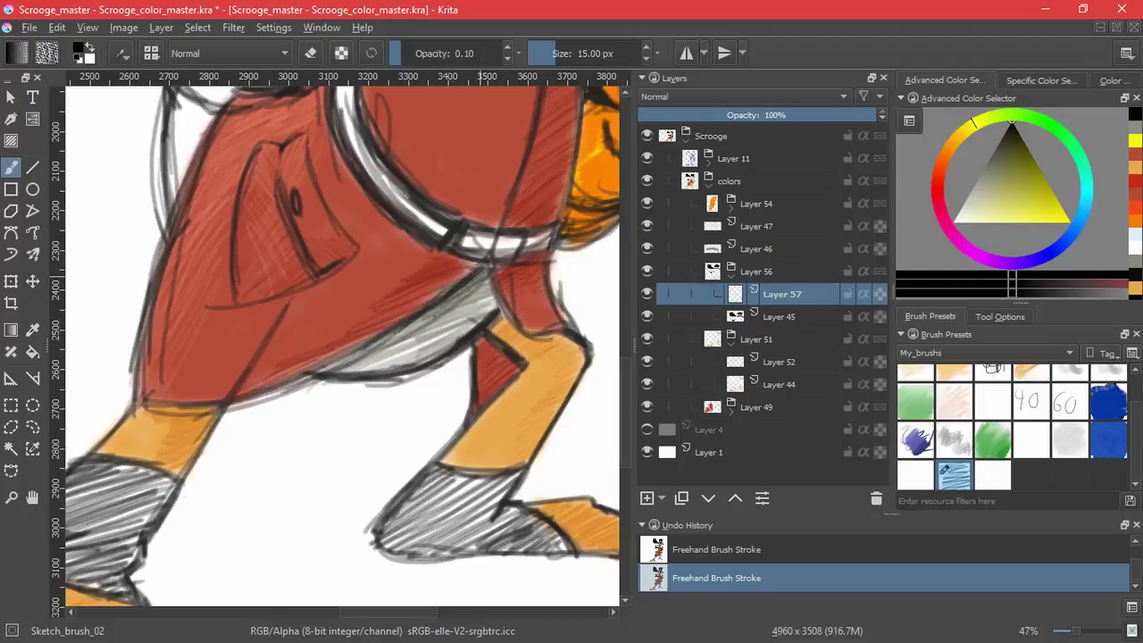
key(ctrl+z)
key(ctrl+shift+z)
mouse_move(461, 286)
mouse_down()
mouse_move(487, 272)
mouse_move(460, 322)
mouse_up()
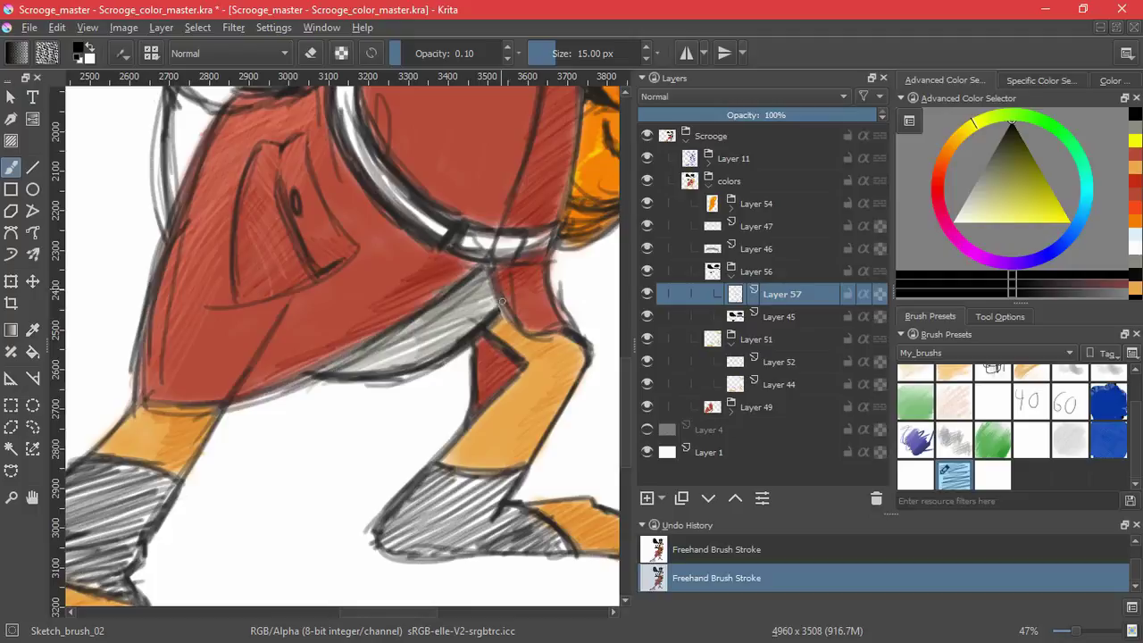
drag(493, 294, 466, 340)
key(ctrl+z)
key(ctrl+z)
key(ctrl+z)
Try denser black hatching on the white underside with the canvas rotated, then undo it and restore the canvas rotation
mouse_move(536, 364)
mouse_down()
mouse_move(541, 383)
mouse_move(325, 388)
mouse_move(396, 224)
mouse_move(357, 255)
mouse_move(401, 531)
mouse_move(350, 320)
mouse_move(313, 295)
mouse_move(297, 303)
mouse_up()
key(ctrl+shift+z)
key(ctrl+z)
mouse_move(255, 159)
mouse_down()
mouse_move(263, 132)
mouse_move(245, 236)
mouse_move(279, 190)
mouse_move(323, 304)
mouse_up()
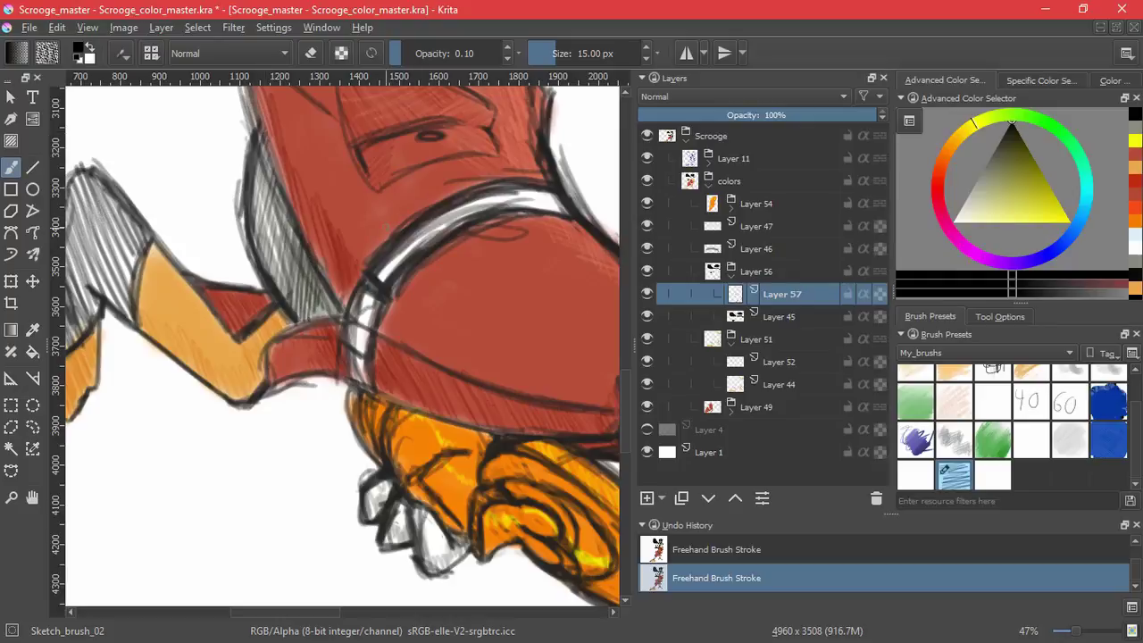
key(ctrl+z)
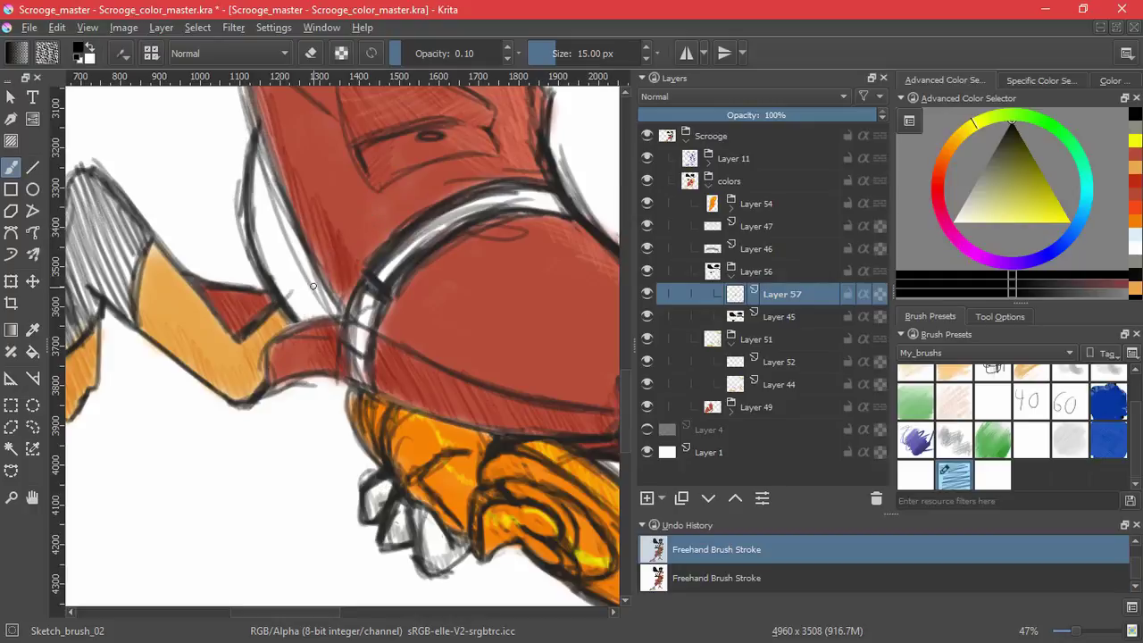
key(ctrl+shift+z)
key(5)
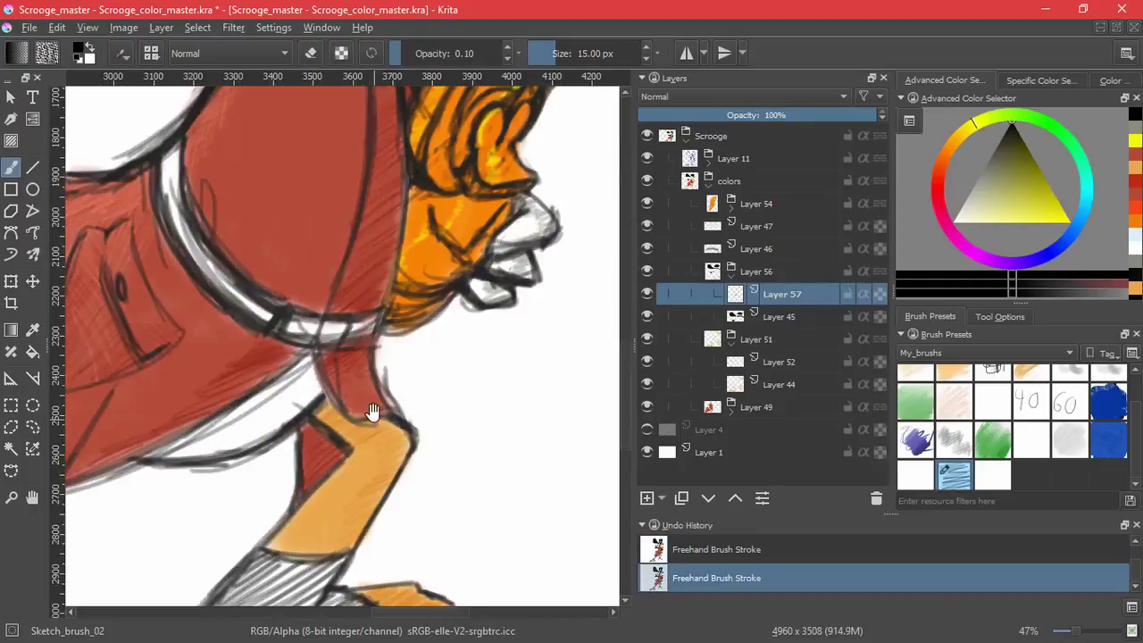
Hatch a light shadow with the black 15 px brush on the white underside of the body beneath the coat
drag(373, 415, 490, 345)
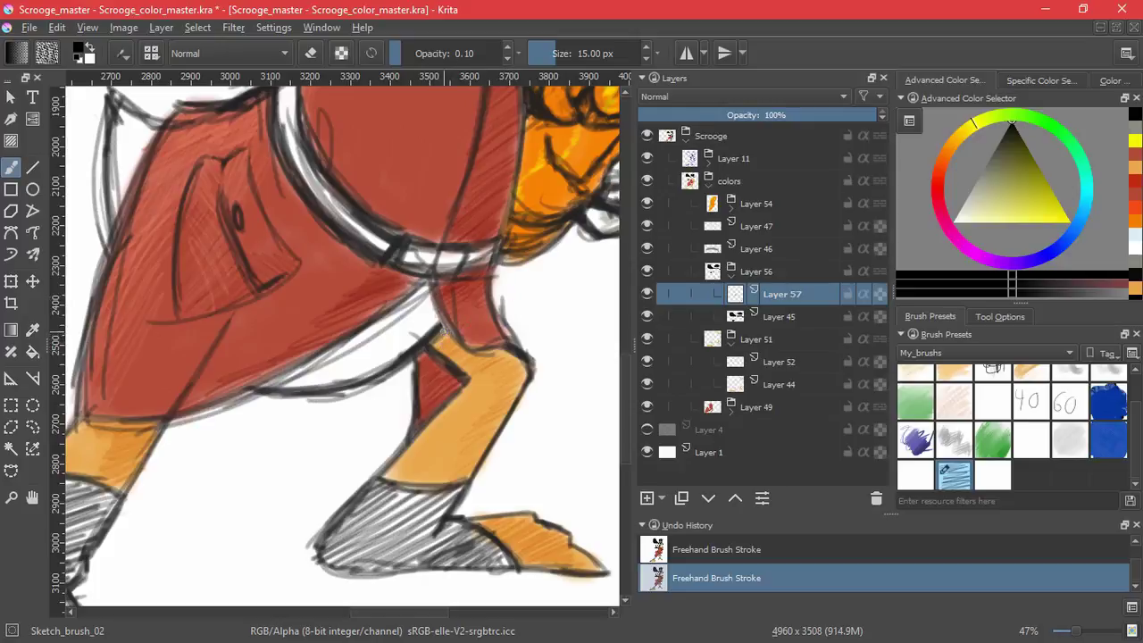
drag(436, 338, 568, 166)
drag(454, 232, 432, 308)
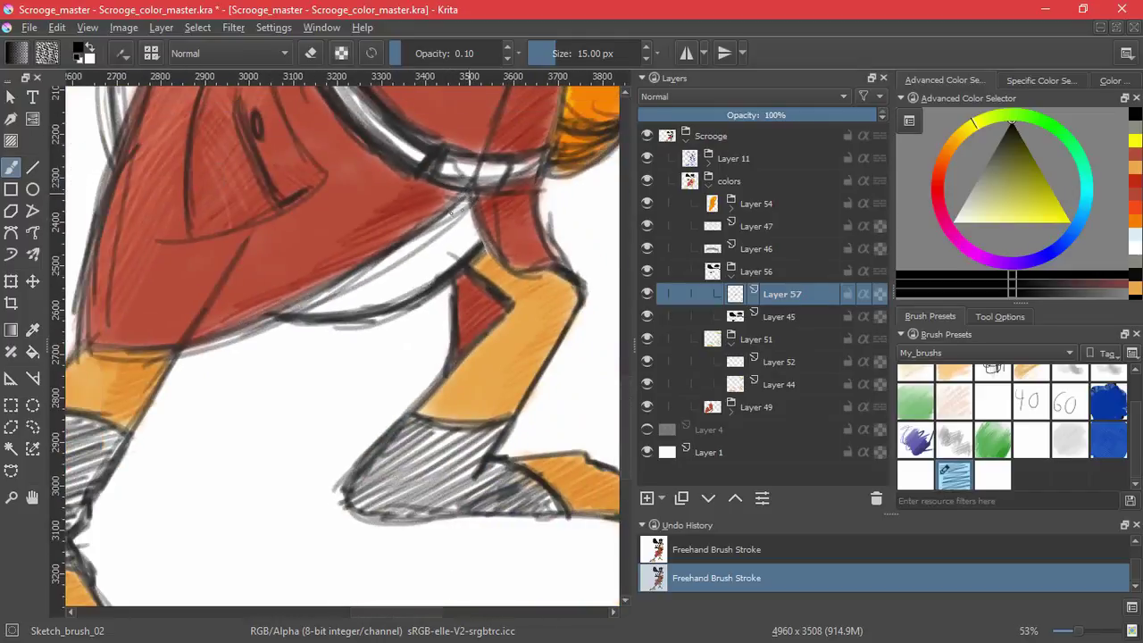
mouse_move(398, 250)
mouse_down()
mouse_move(420, 240)
mouse_move(323, 300)
mouse_move(384, 277)
mouse_move(358, 305)
mouse_move(413, 291)
mouse_up()
mouse_move(427, 291)
mouse_down()
mouse_move(370, 358)
mouse_move(370, 406)
mouse_up()
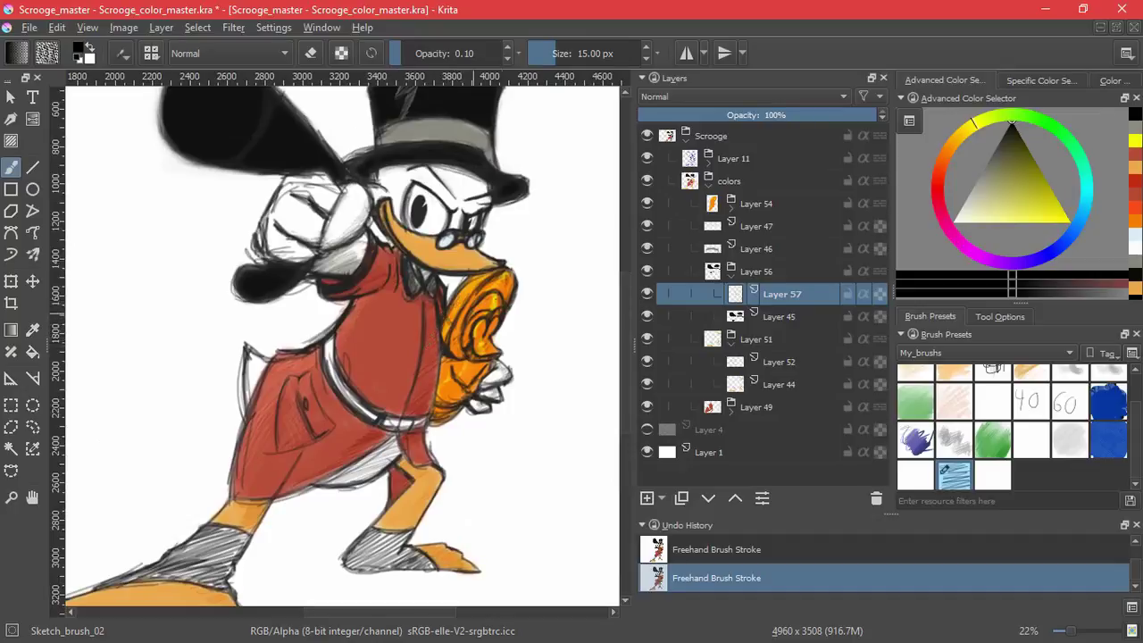
drag(523, 255, 503, 401)
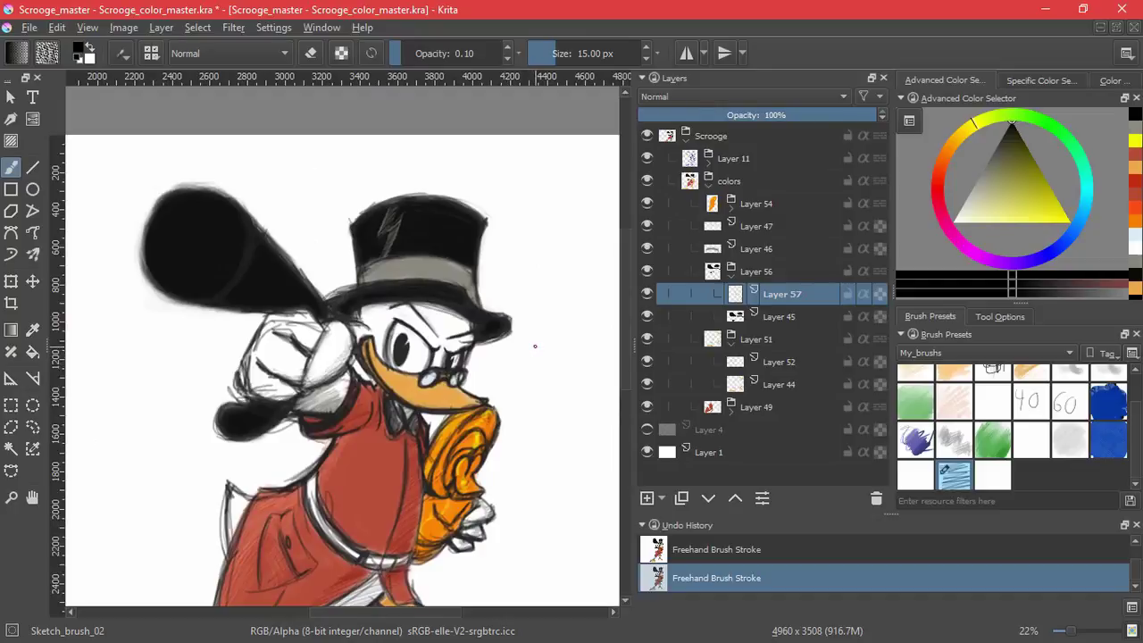
drag(521, 370, 547, 205)
drag(536, 288, 539, 386)
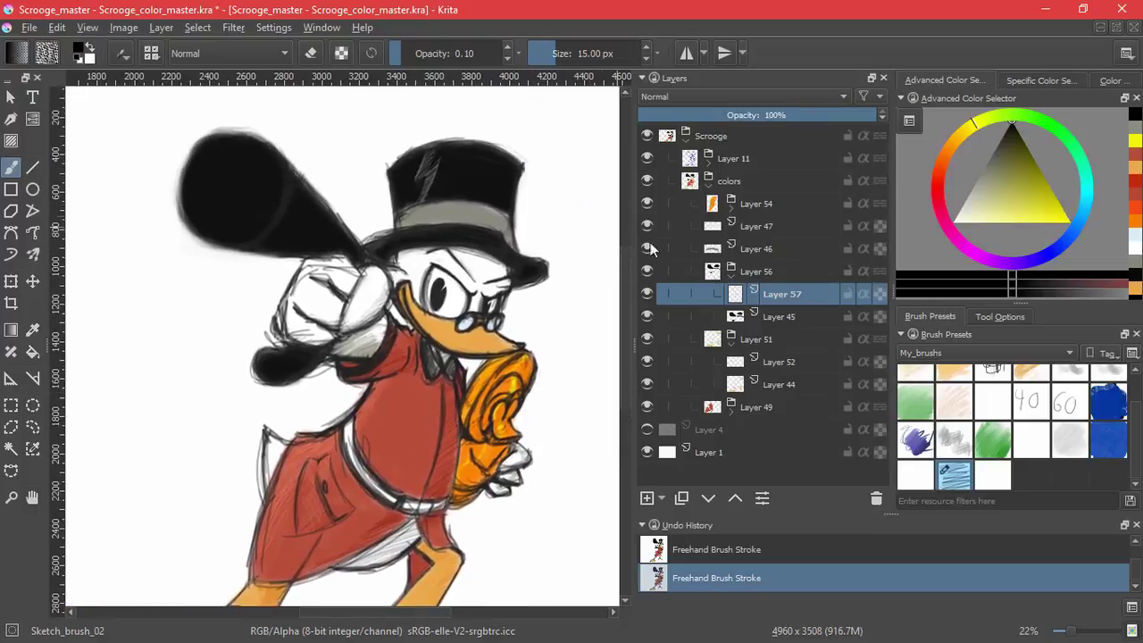
click(731, 277)
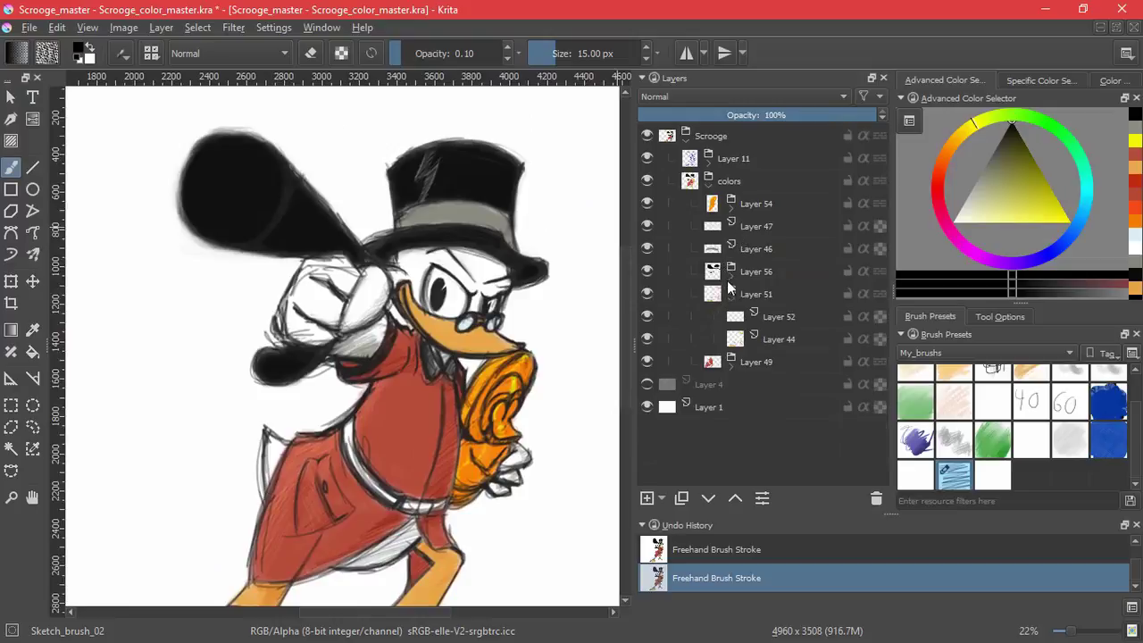
click(731, 277)
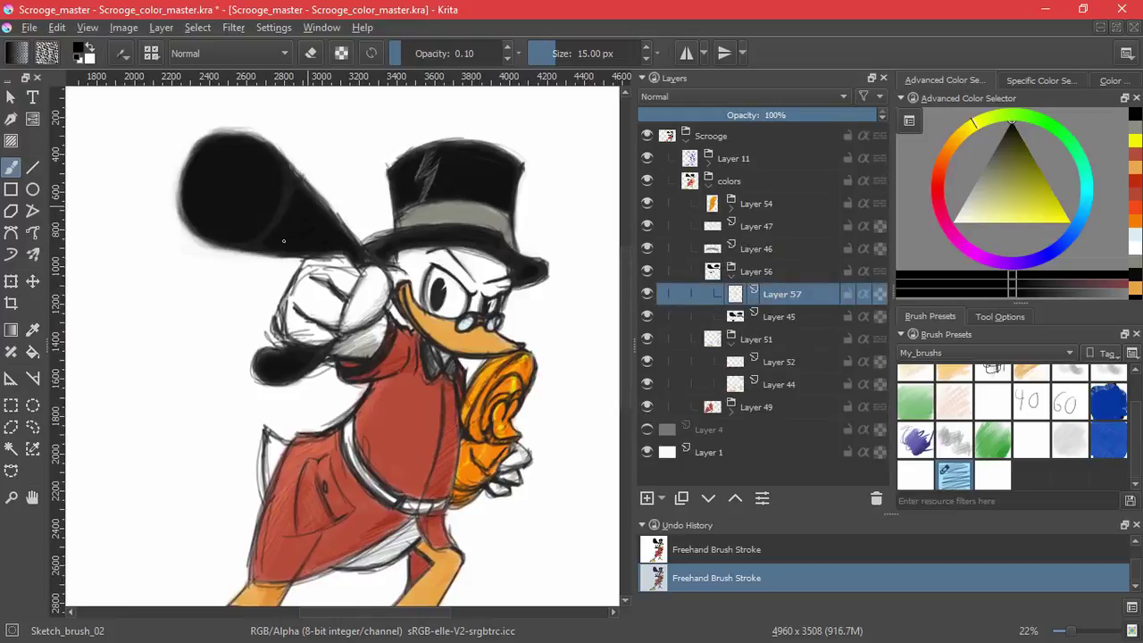
Paint a soft grey highlight along the outer rim of the cane's round end with a 149.60 px brush at 0.10 opacity
key(ctrl+z)
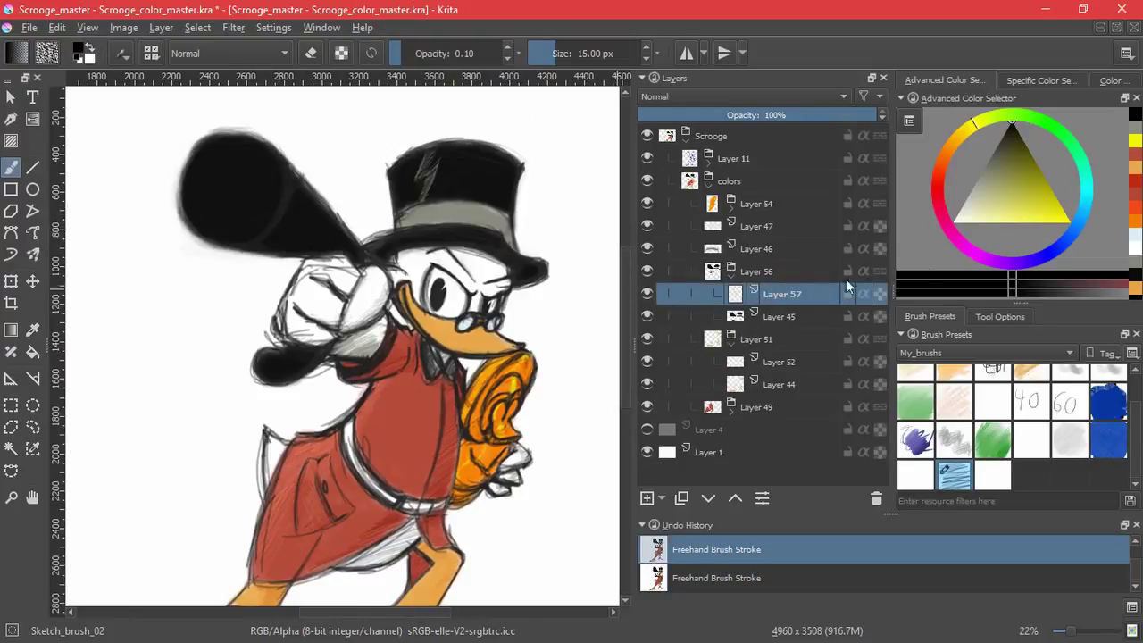
click(1137, 234)
mouse_move(255, 177)
mouse_down()
mouse_move(233, 197)
mouse_move(254, 198)
mouse_up()
key(ctrl+z)
click(1135, 152)
key(ctrl+z)
mouse_move(234, 252)
mouse_down()
mouse_move(281, 191)
mouse_move(235, 399)
mouse_move(241, 277)
mouse_move(308, 247)
mouse_up()
mouse_move(220, 205)
mouse_down()
mouse_move(143, 326)
mouse_move(135, 252)
mouse_move(223, 223)
mouse_up()
key(ctrl+z)
mouse_move(230, 282)
mouse_down()
mouse_move(214, 334)
mouse_move(230, 199)
mouse_move(187, 244)
mouse_move(222, 198)
mouse_move(255, 301)
mouse_move(153, 205)
mouse_move(133, 326)
mouse_move(164, 201)
mouse_move(133, 301)
mouse_move(179, 191)
mouse_move(153, 199)
mouse_move(143, 321)
mouse_up()
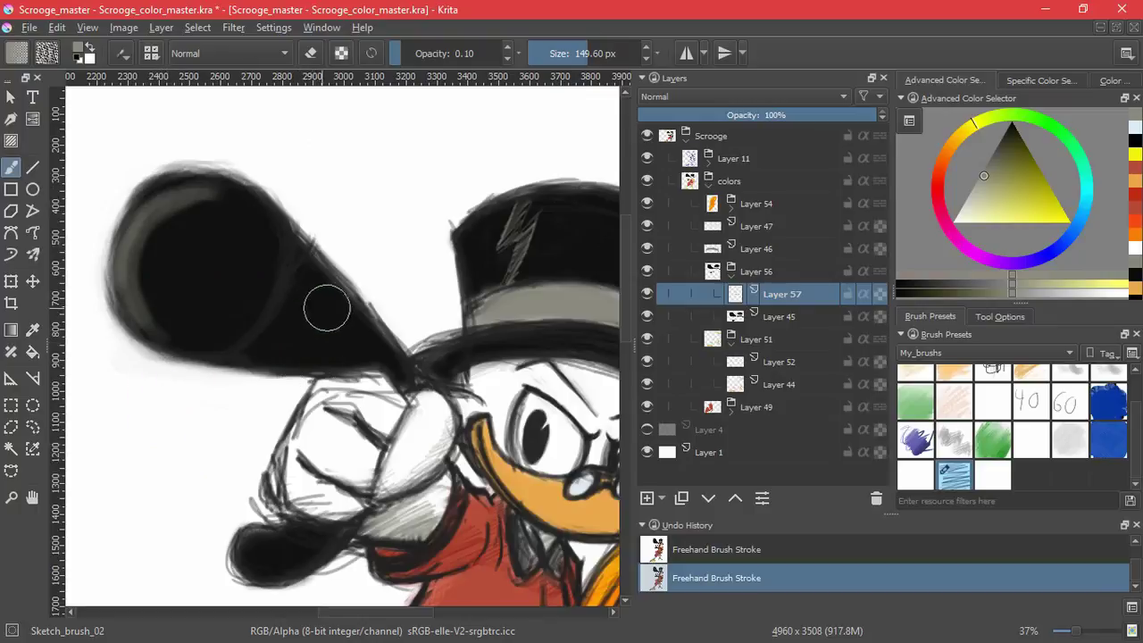
Add a small soft grey highlight near the inner curved edge of the cane's round end and undo the last extra stroke
drag(257, 257, 240, 300)
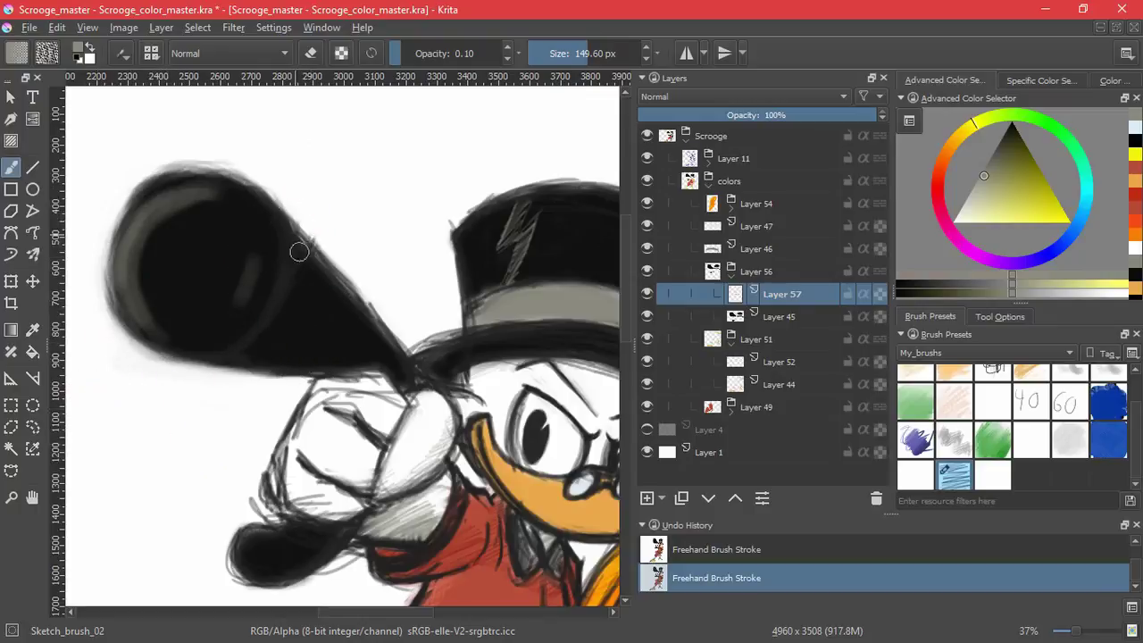
mouse_move(349, 193)
mouse_down()
mouse_move(321, 284)
mouse_move(284, 317)
mouse_up()
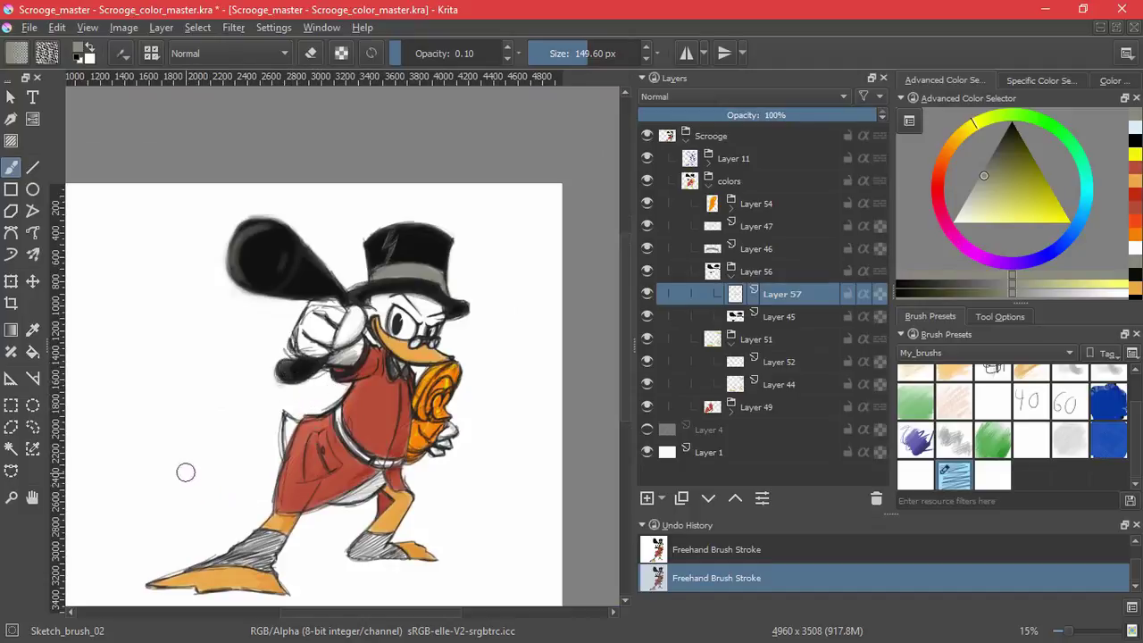
key(ctrl+z)
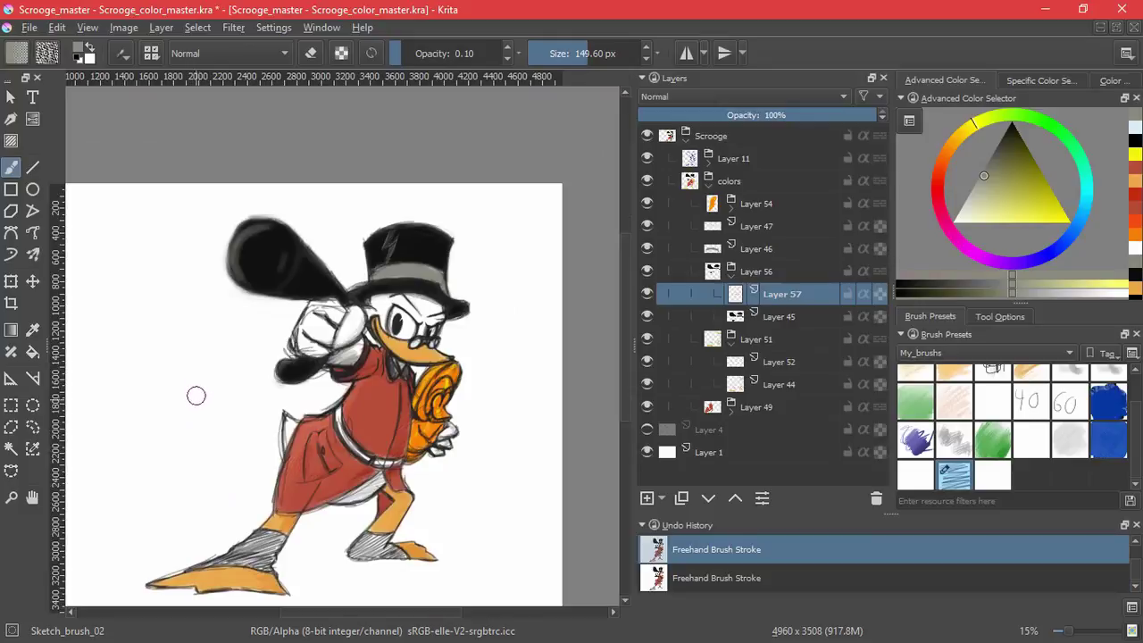
key(alt+Tab)
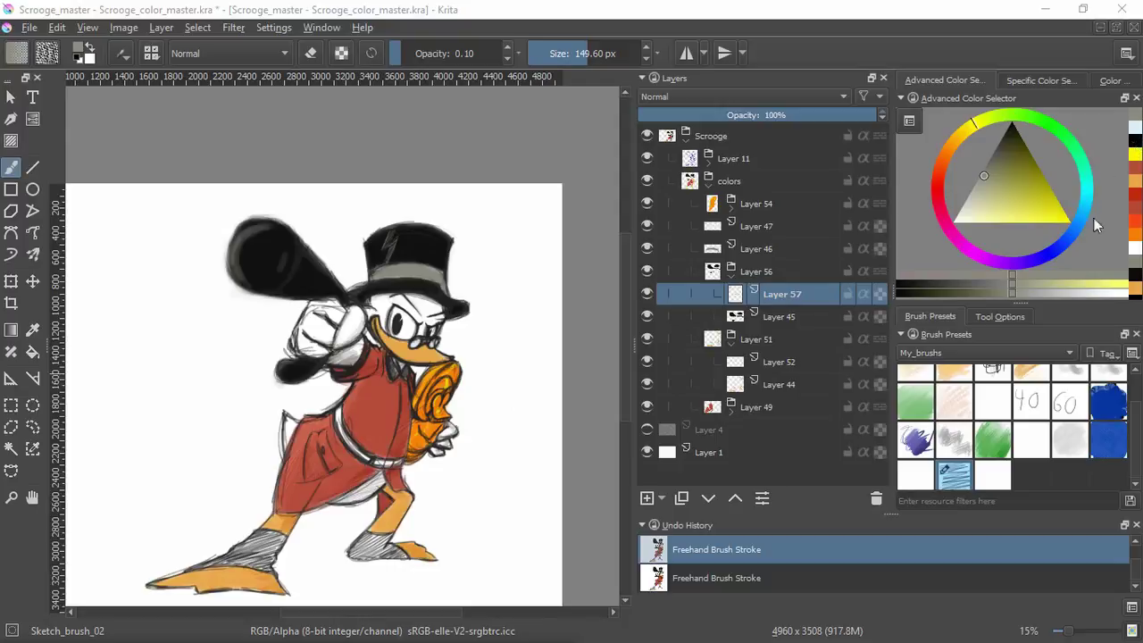
Switch to black, reset the brush to 15 px, and hatch over the white belt from the back down to the buckle
click(1135, 278)
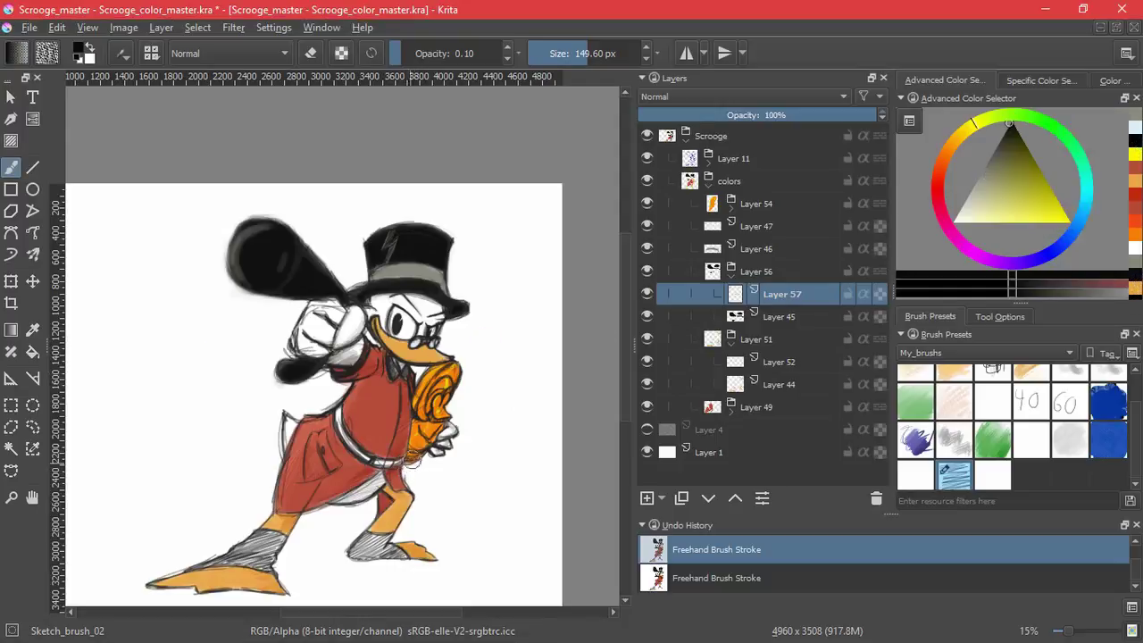
scroll(408, 463, up, 8)
shift+drag(404, 380, 363, 381)
click(371, 54)
mouse_move(319, 333)
mouse_down()
mouse_move(341, 305)
mouse_move(312, 353)
mouse_move(342, 321)
mouse_move(314, 383)
mouse_move(344, 347)
mouse_move(333, 399)
mouse_move(353, 406)
mouse_move(351, 441)
mouse_move(369, 427)
mouse_move(366, 470)
mouse_move(381, 461)
mouse_move(387, 504)
mouse_move(407, 483)
mouse_move(412, 527)
mouse_move(427, 539)
mouse_move(473, 550)
mouse_up()
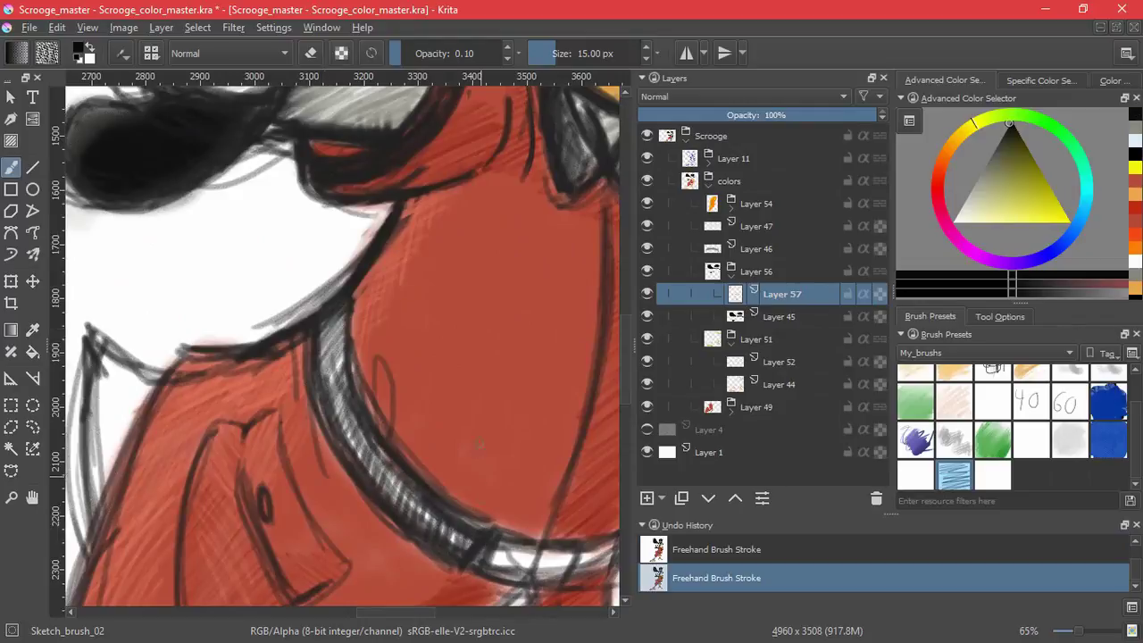
Fill the belt solid black on both sides of the buckle, leaving the buckle white
drag(480, 445, 296, 377)
mouse_move(400, 484)
mouse_down()
mouse_move(427, 495)
mouse_move(416, 487)
mouse_move(393, 505)
mouse_move(398, 478)
mouse_move(405, 502)
mouse_move(437, 477)
mouse_up()
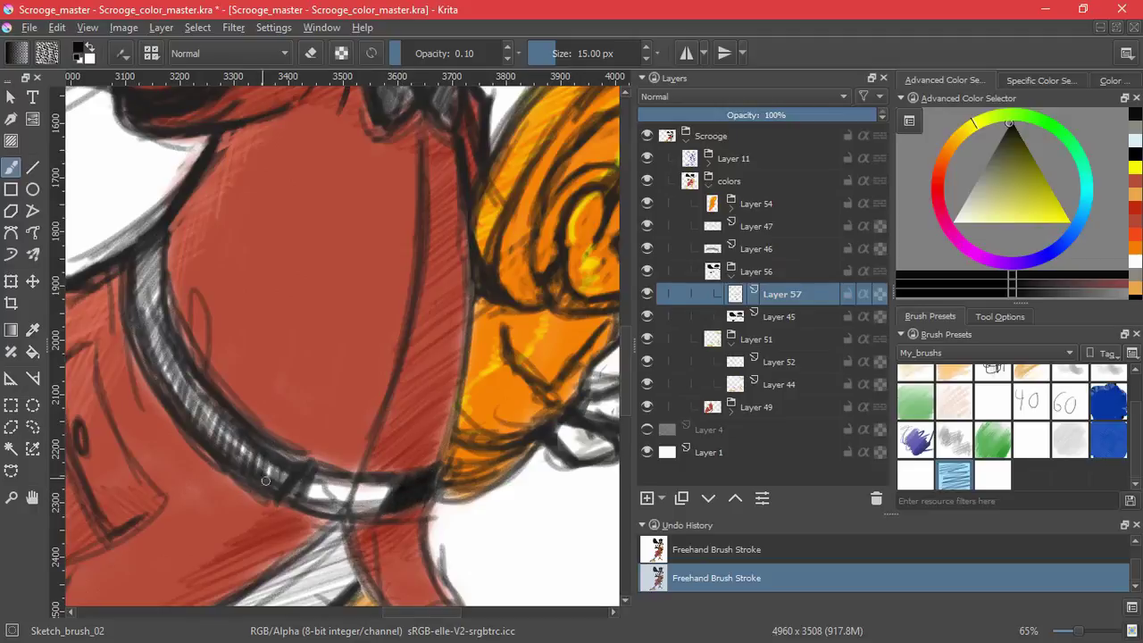
mouse_move(275, 480)
mouse_down()
mouse_move(270, 462)
mouse_move(246, 459)
mouse_up()
mouse_move(447, 536)
mouse_down()
mouse_move(396, 566)
mouse_move(279, 314)
mouse_up()
key(ctrl+z)
drag(296, 263, 287, 414)
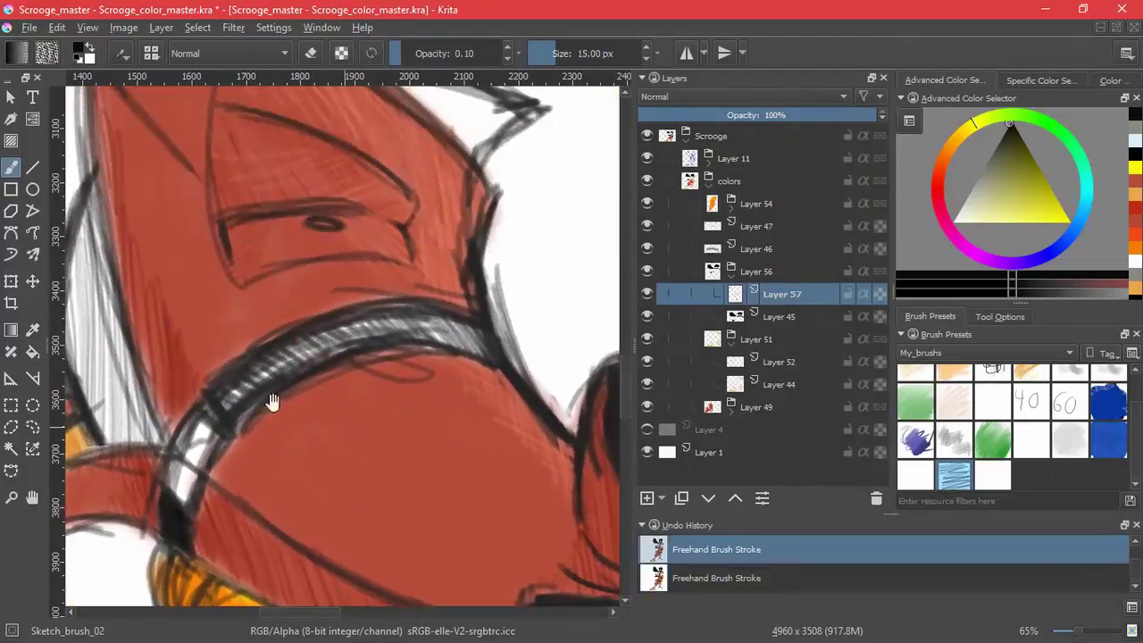
mouse_move(218, 388)
mouse_down()
mouse_move(220, 415)
mouse_move(259, 359)
mouse_move(257, 391)
mouse_move(281, 352)
mouse_move(287, 369)
mouse_move(305, 341)
mouse_move(305, 366)
mouse_move(340, 320)
mouse_move(353, 322)
mouse_move(354, 345)
mouse_move(400, 304)
mouse_move(411, 337)
mouse_move(447, 323)
mouse_move(467, 347)
mouse_move(511, 301)
mouse_move(438, 220)
mouse_move(398, 232)
mouse_move(337, 296)
mouse_move(411, 236)
mouse_move(367, 260)
mouse_move(404, 260)
mouse_move(421, 239)
mouse_move(408, 234)
mouse_move(313, 353)
mouse_move(335, 325)
mouse_move(341, 284)
mouse_move(315, 419)
mouse_move(322, 441)
mouse_move(338, 336)
mouse_move(310, 431)
mouse_move(312, 372)
mouse_move(305, 400)
mouse_move(323, 374)
mouse_move(309, 459)
mouse_move(315, 415)
mouse_move(324, 459)
mouse_move(339, 352)
mouse_move(314, 434)
mouse_up()
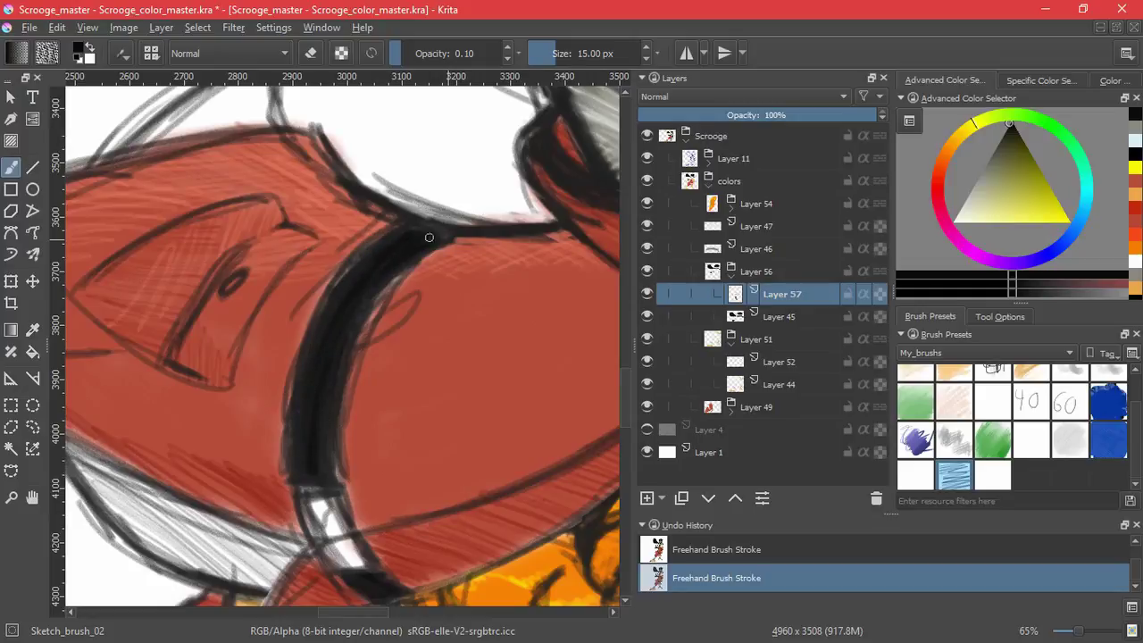
drag(338, 288, 318, 327)
key(5)
Shade the white belt buckle with grey strokes on Layer 46
click(724, 255)
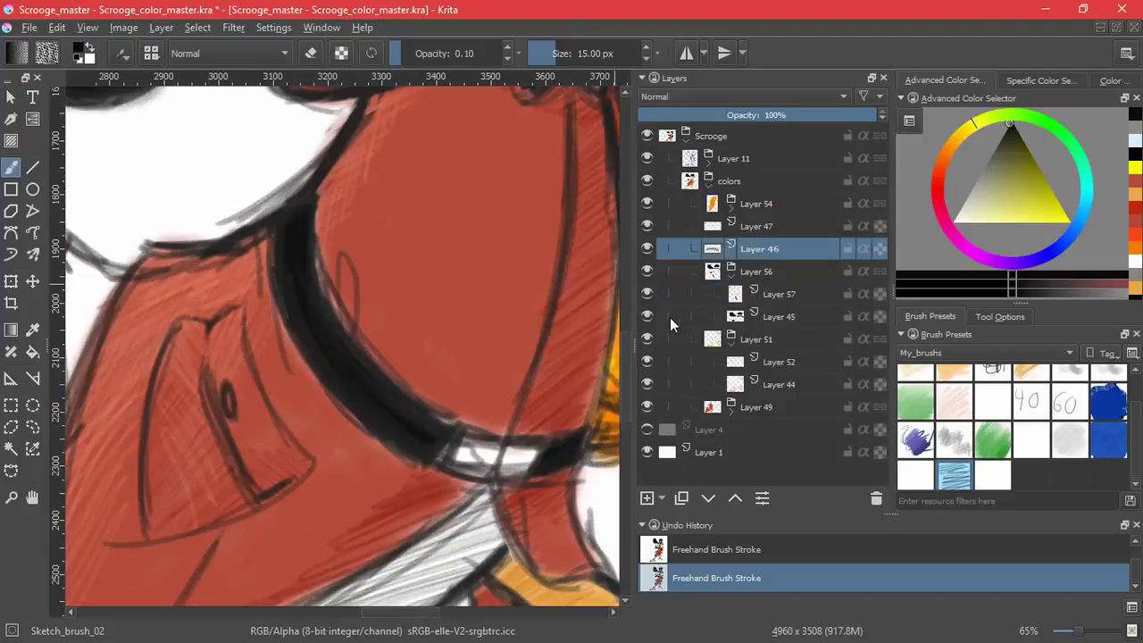
drag(478, 321, 420, 413)
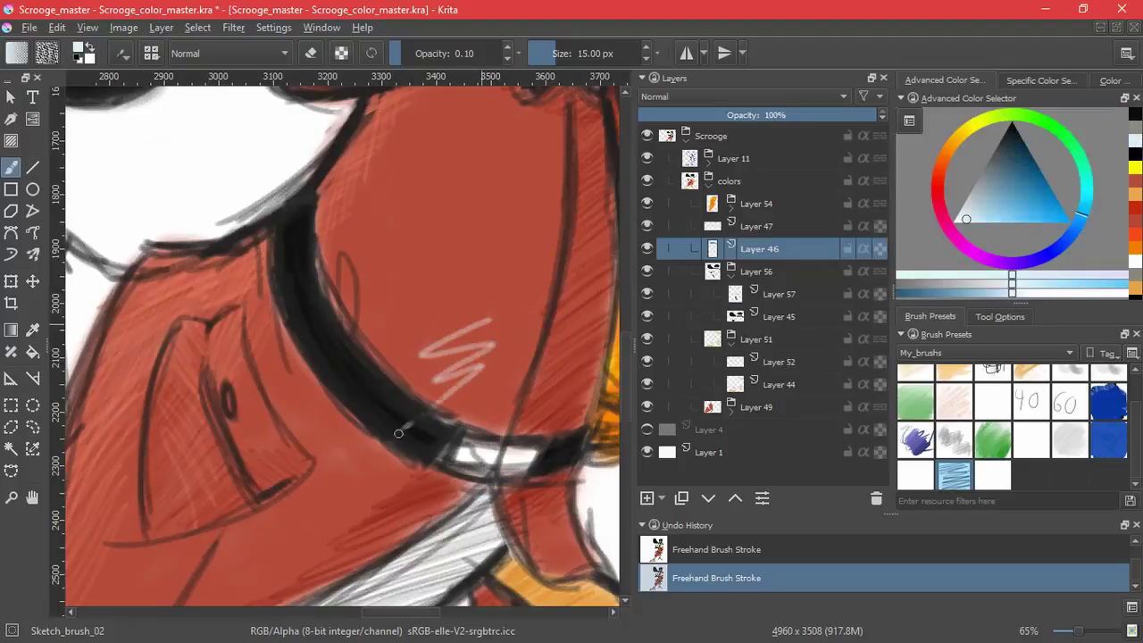
key(ctrl+z)
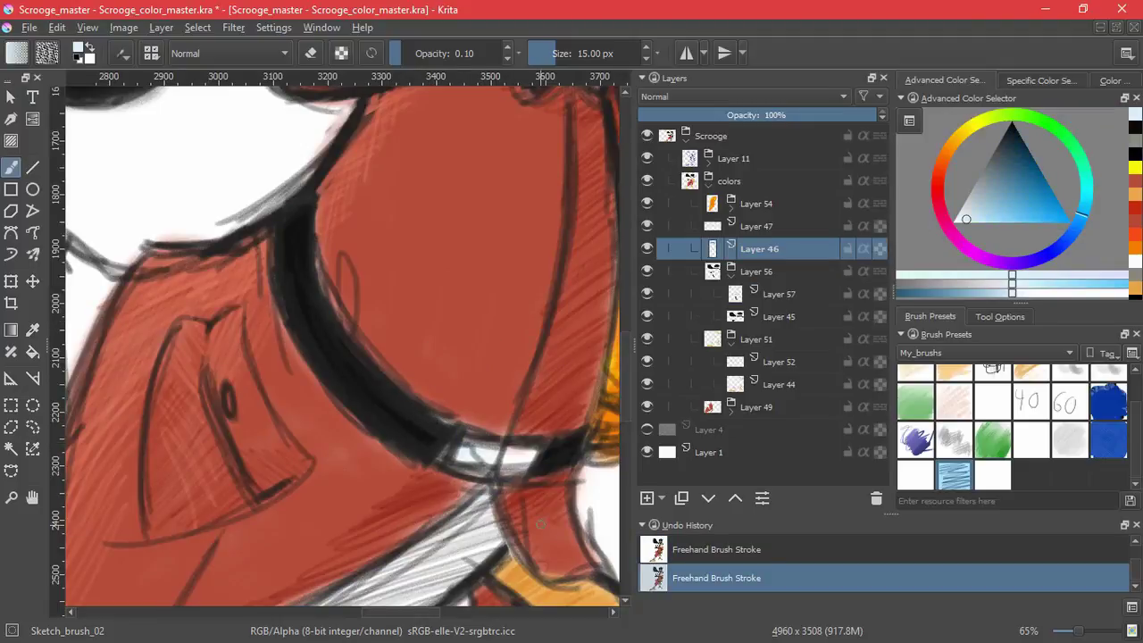
key(ctrl+z)
click(1136, 142)
mouse_move(452, 441)
mouse_down()
mouse_move(501, 449)
mouse_move(475, 457)
mouse_move(521, 475)
mouse_move(540, 447)
mouse_move(488, 459)
mouse_move(537, 444)
mouse_move(462, 442)
mouse_move(519, 457)
mouse_move(468, 450)
mouse_move(513, 467)
mouse_move(484, 475)
mouse_move(527, 457)
mouse_up()
drag(520, 351, 474, 453)
drag(447, 413, 383, 543)
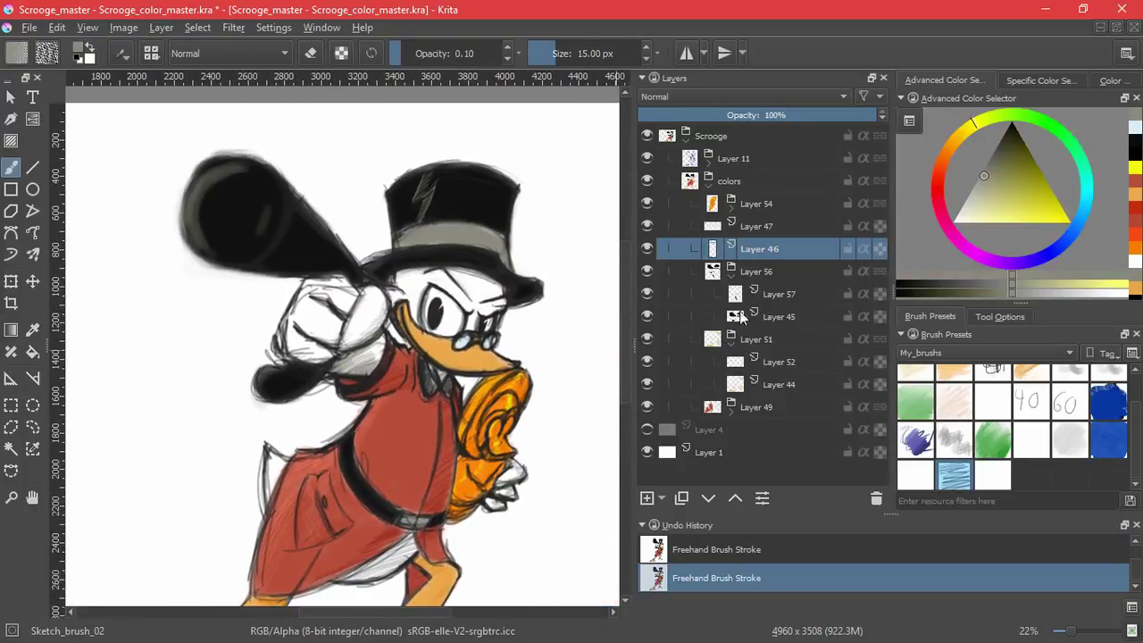
Add a new paint layer above Layer 46 and set the brush colour to pale blue, undoing the test strokes
click(647, 496)
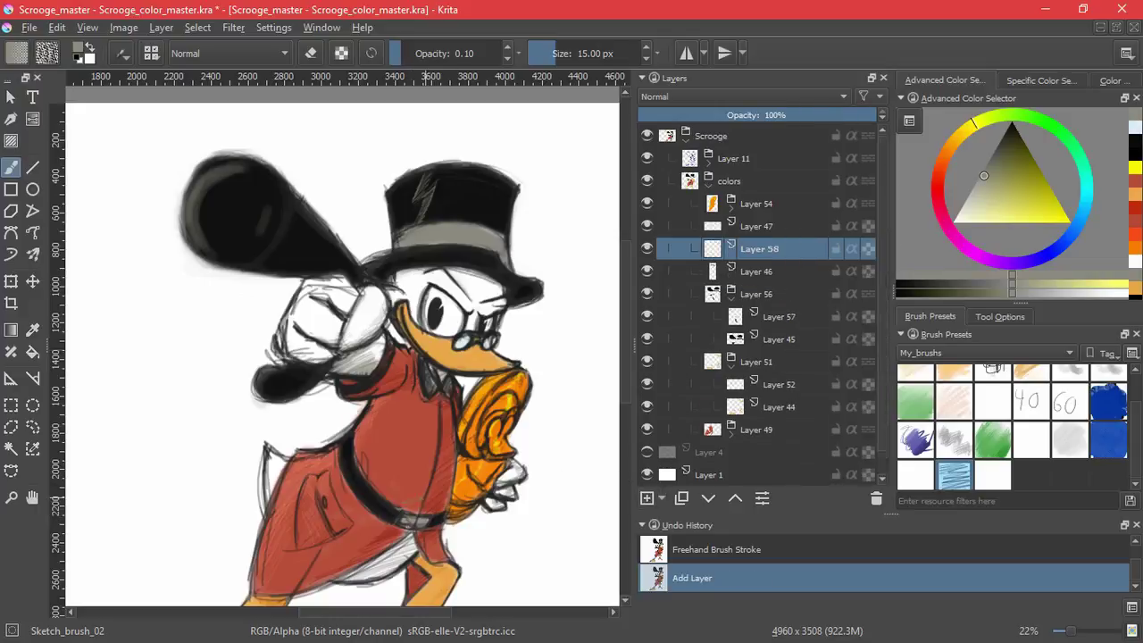
drag(425, 533, 442, 544)
key(ctrl+z)
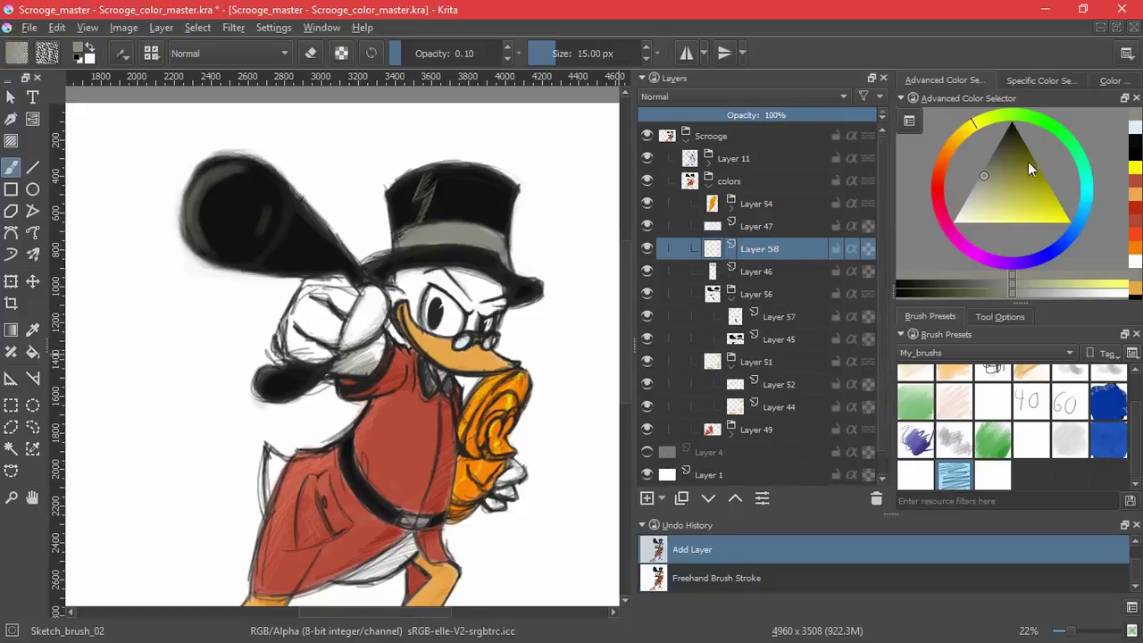
click(1132, 128)
drag(374, 436, 398, 449)
key(ctrl+z)
Try pale blue highlight hatching on the upper end of the black belt, then undo it
mouse_move(327, 478)
mouse_down()
mouse_move(412, 395)
mouse_move(363, 418)
mouse_move(373, 402)
mouse_move(389, 387)
mouse_move(382, 451)
mouse_up()
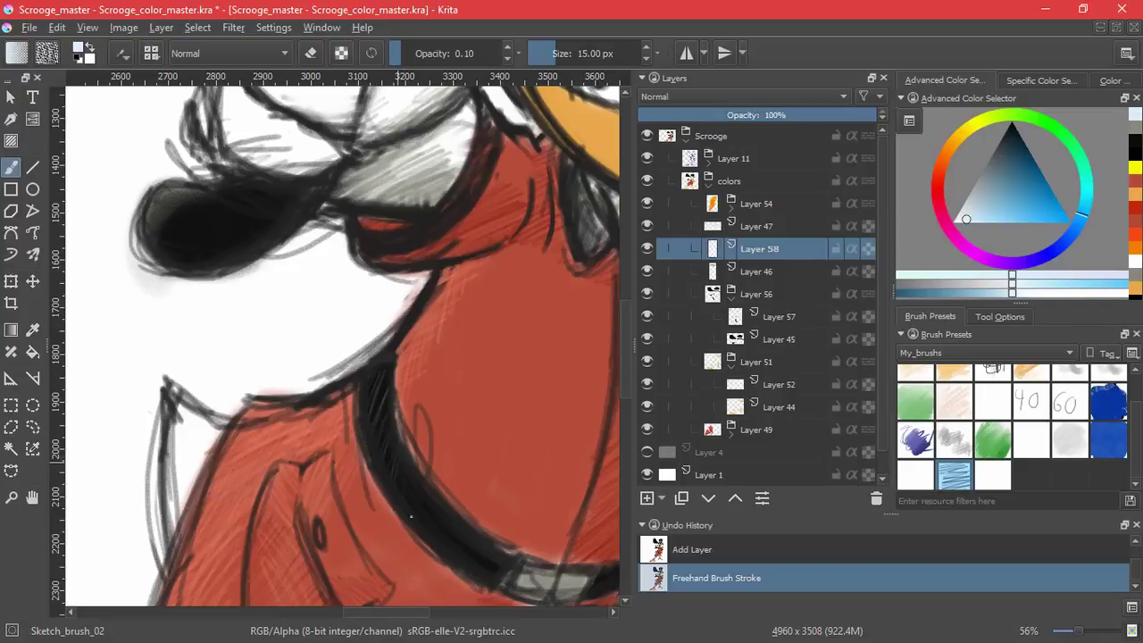
mouse_move(386, 375)
mouse_down()
mouse_move(365, 432)
mouse_move(389, 368)
mouse_move(361, 402)
mouse_up()
key(ctrl+z)
key(ctrl+z)
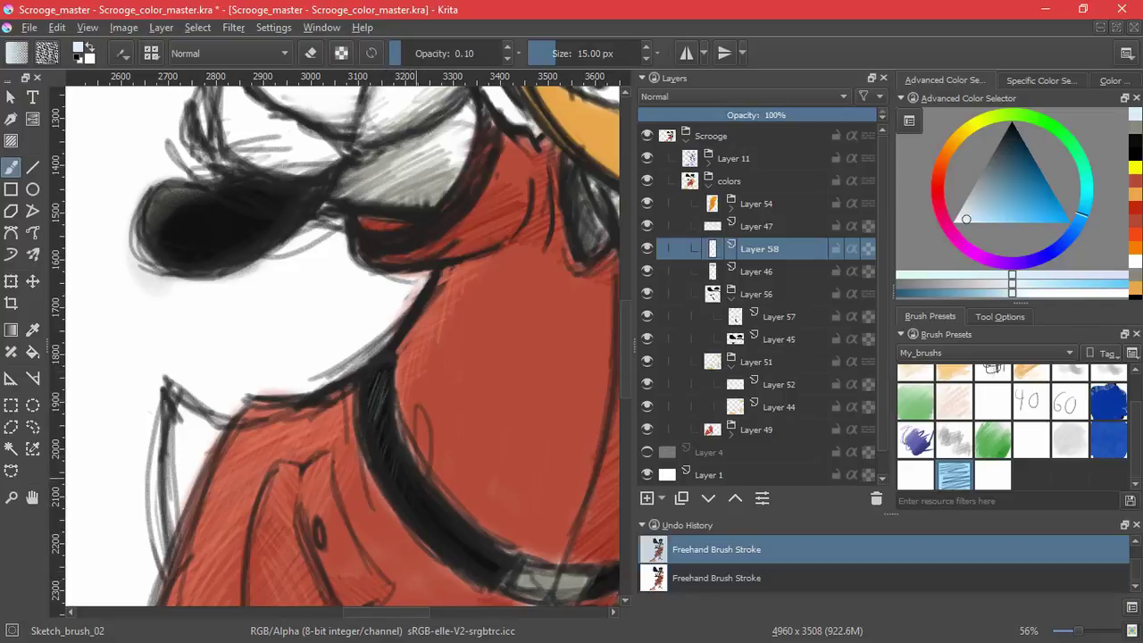
key(ctrl+z)
key(ctrl+shift+z)
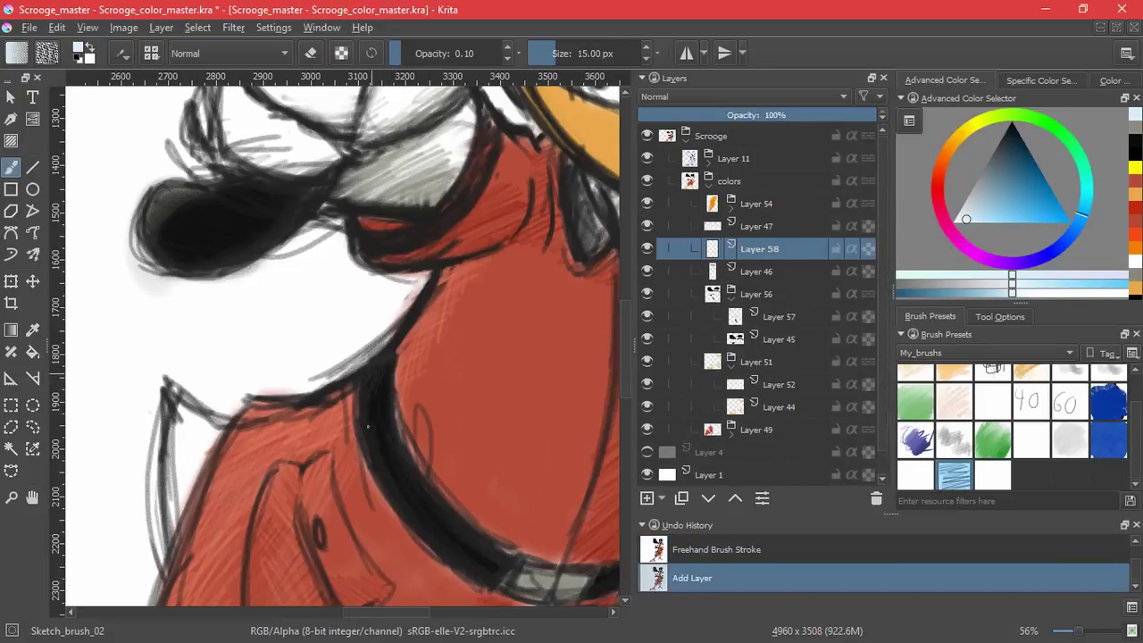
Hatch a faint pale blue highlight across the upper end of the black belt on Layer 58
drag(381, 460, 361, 420)
mouse_move(515, 390)
mouse_down()
mouse_move(479, 444)
mouse_move(499, 387)
mouse_up()
drag(507, 347, 352, 413)
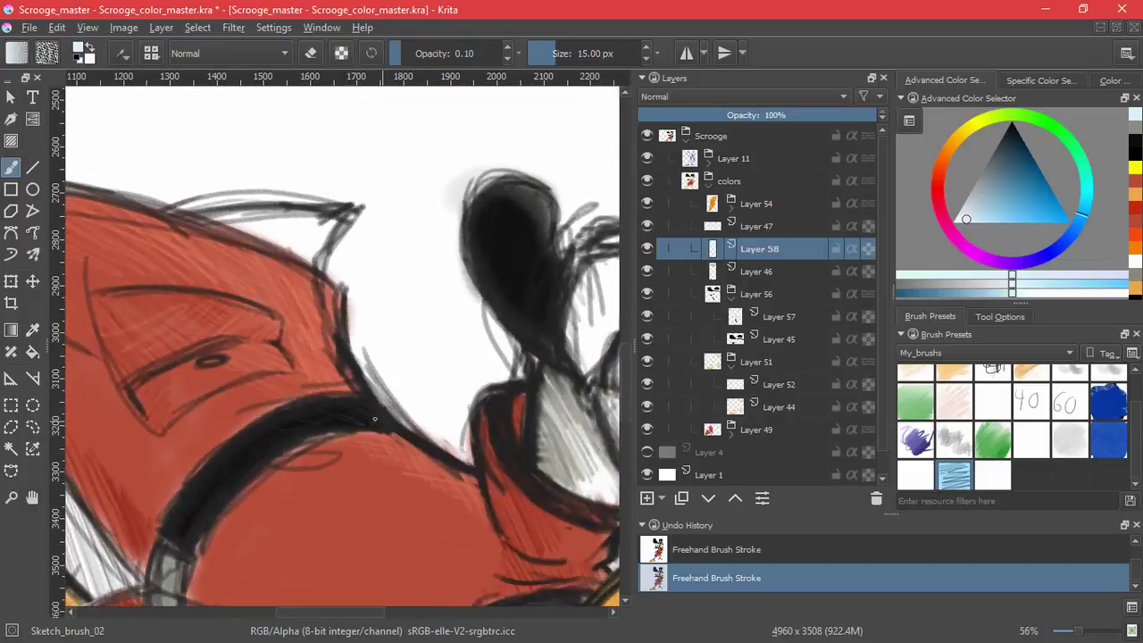
drag(344, 427, 323, 429)
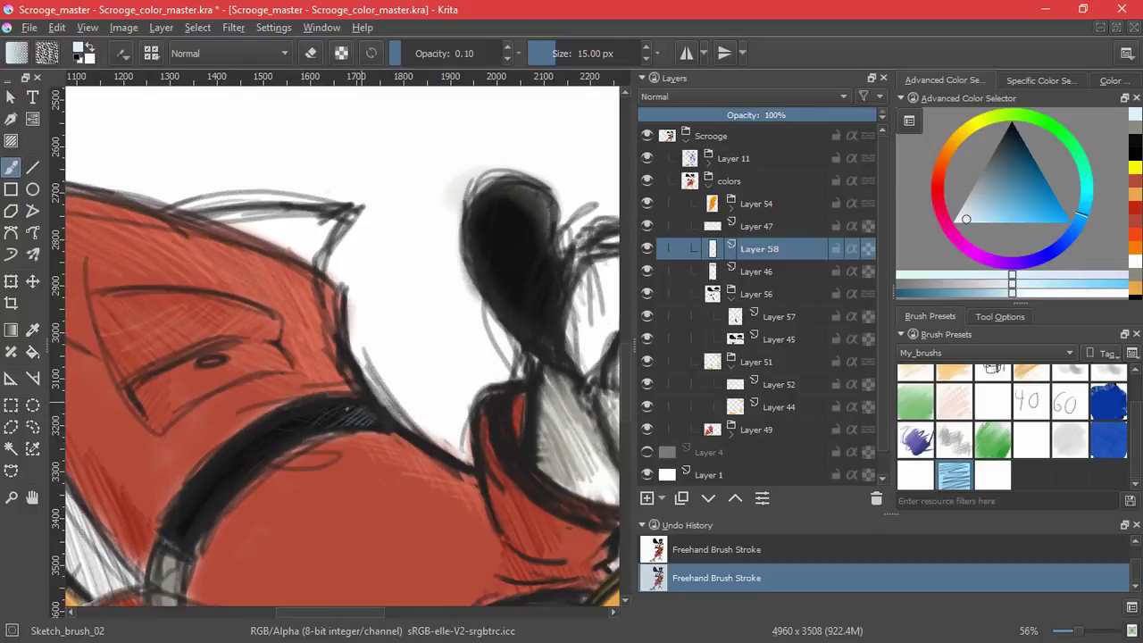
drag(335, 408, 273, 444)
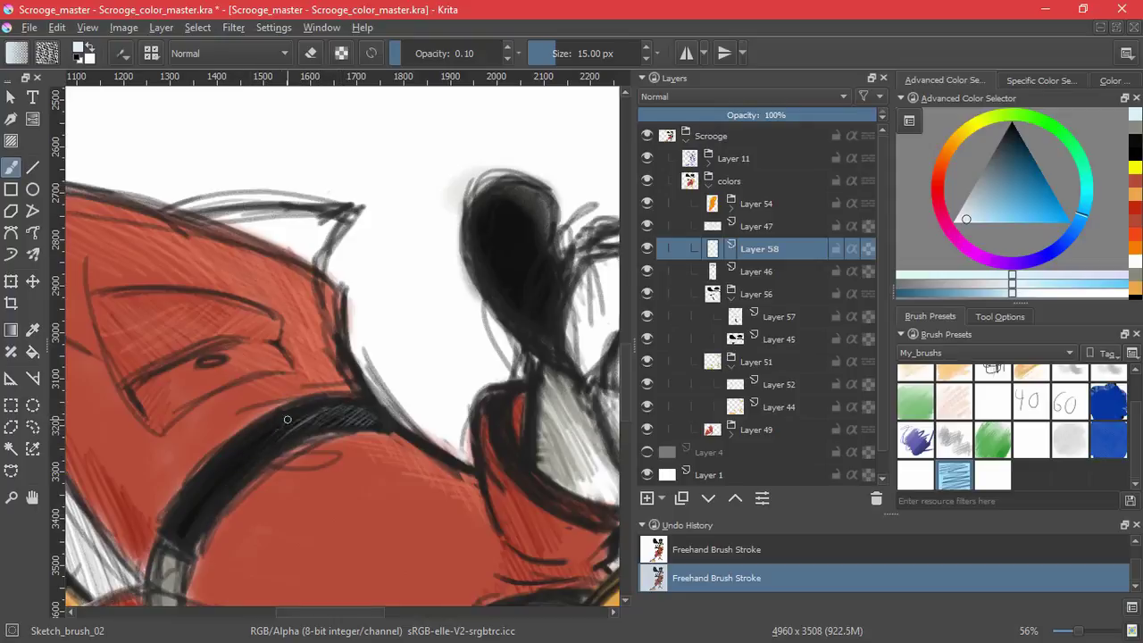
scroll(385, 418, down, 6)
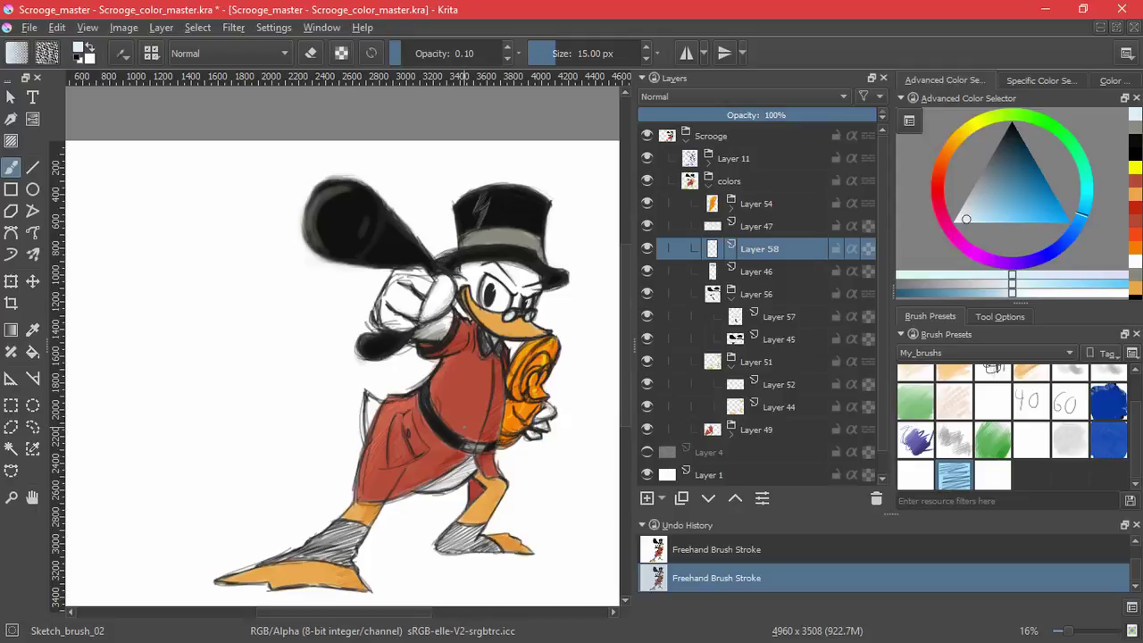
key(ctrl+z)
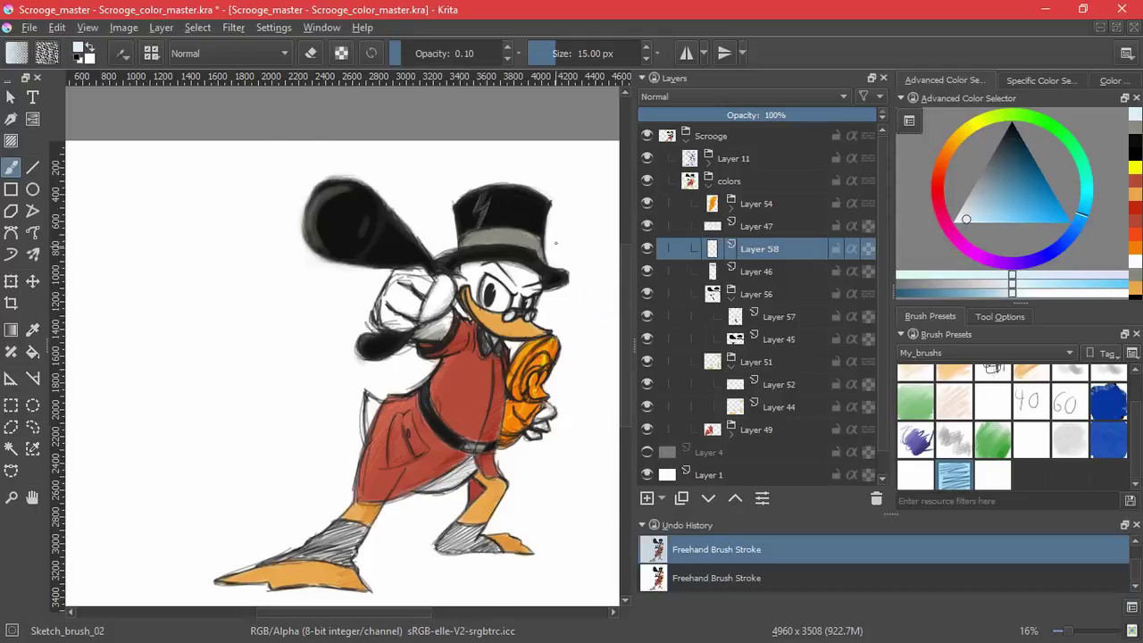
Group Layers 58 and 46 together, and group Layer 47 with a new paint layer above it
click(715, 228)
click(714, 270)
ctrl+click(731, 248)
key(ctrl+g)
click(736, 229)
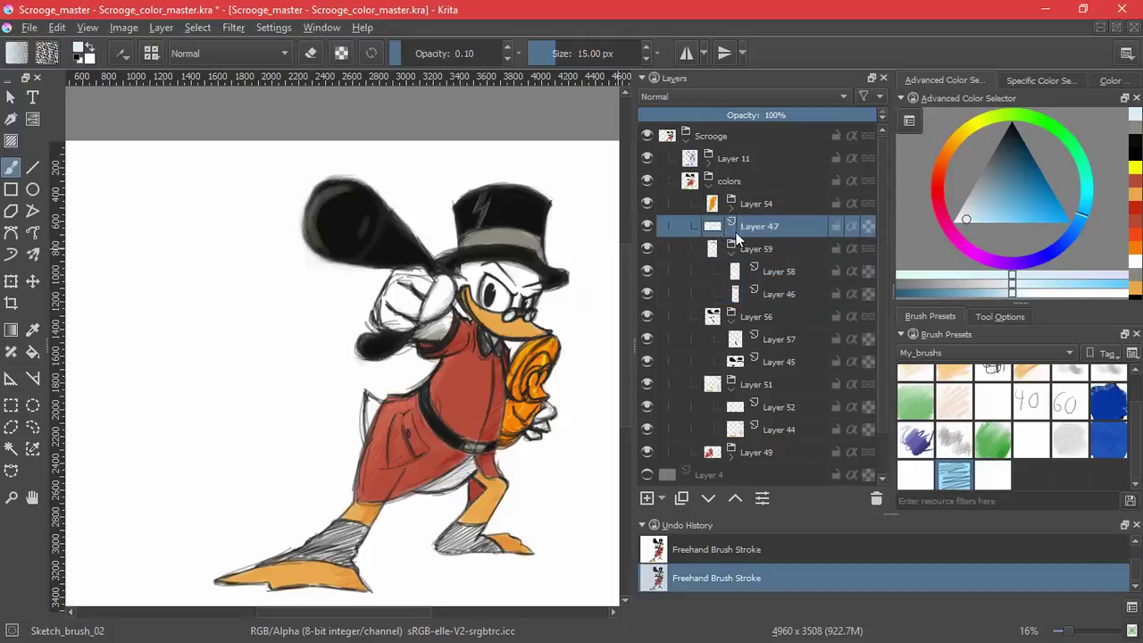
key(ctrl+shift+g)
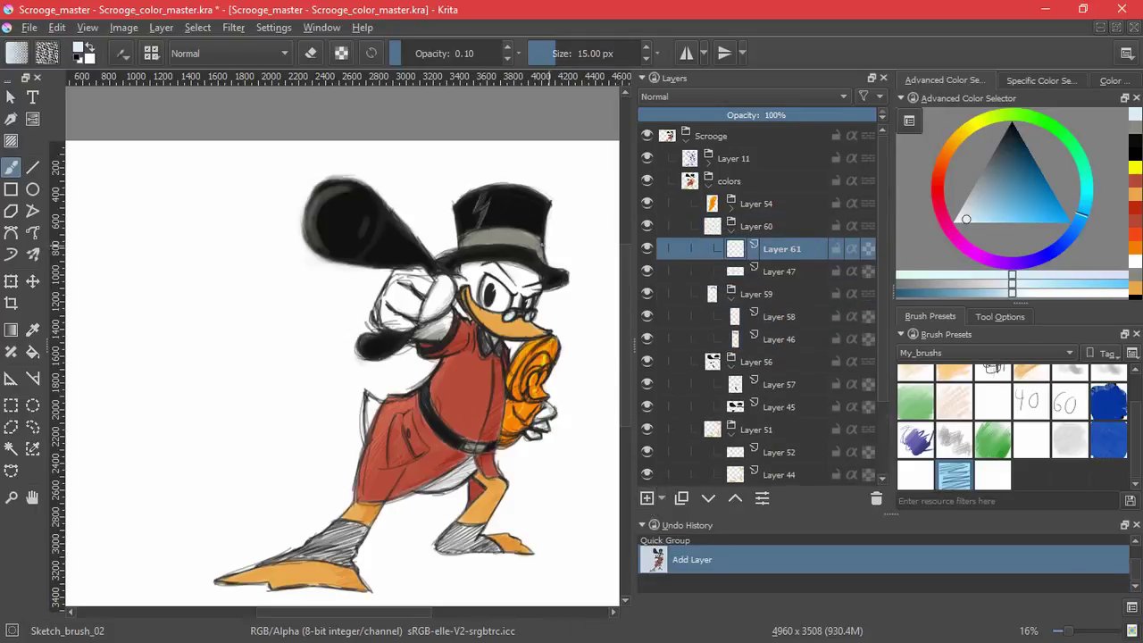
Hatch pale blue highlights over the grey hat band on Layer 61
key(ctrl+z)
mouse_move(513, 240)
mouse_down()
mouse_move(497, 259)
mouse_move(527, 198)
mouse_up()
drag(527, 198, 466, 322)
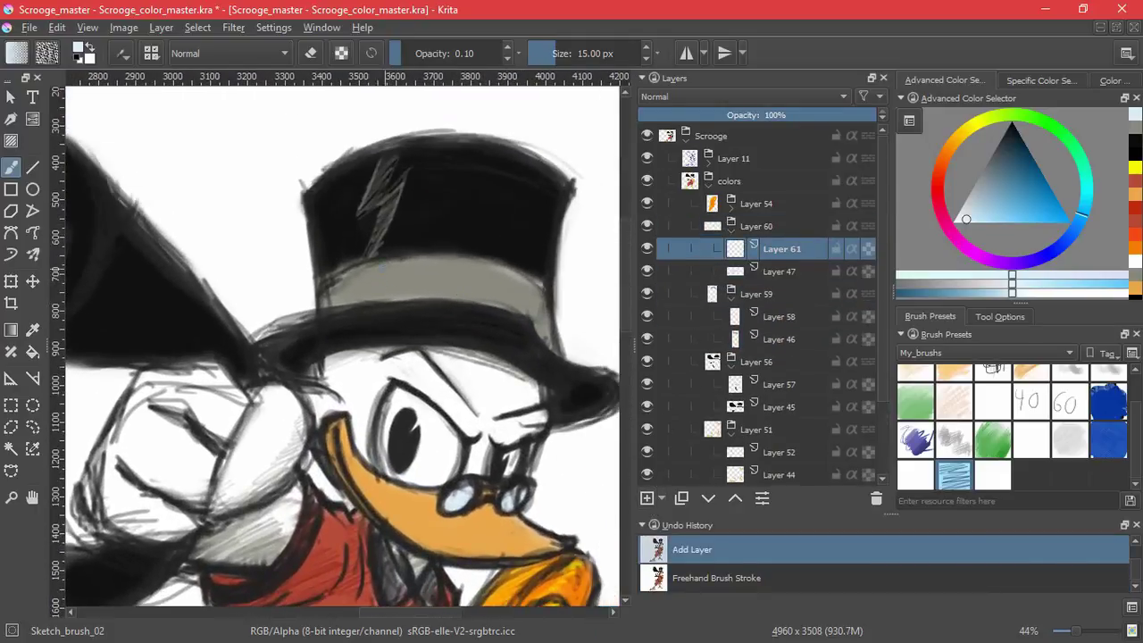
drag(327, 287, 324, 311)
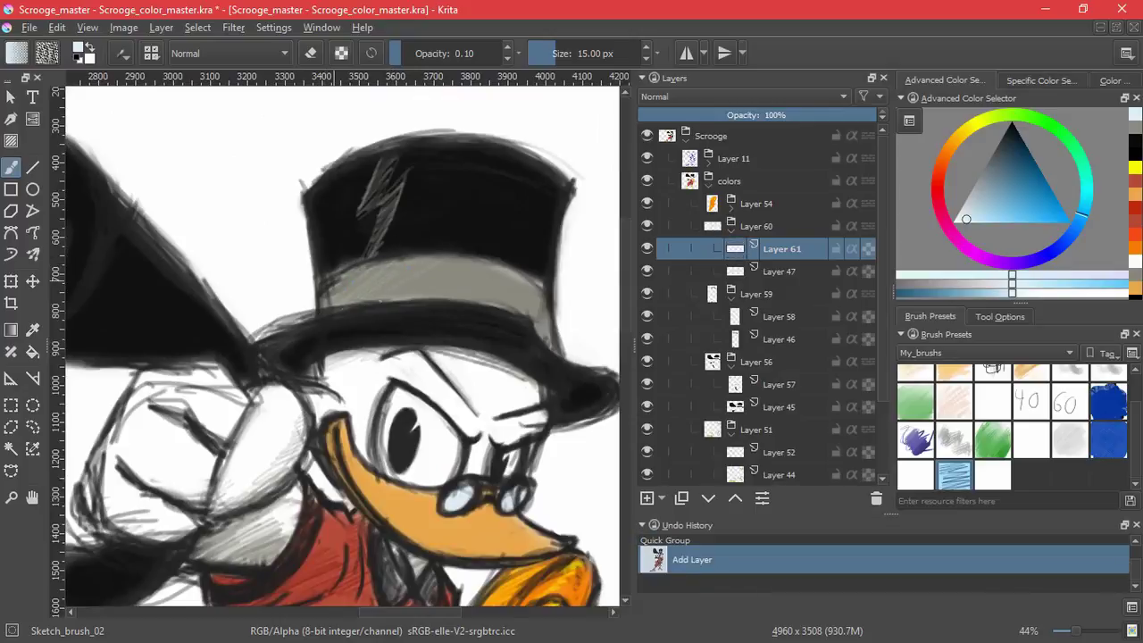
drag(334, 304, 345, 353)
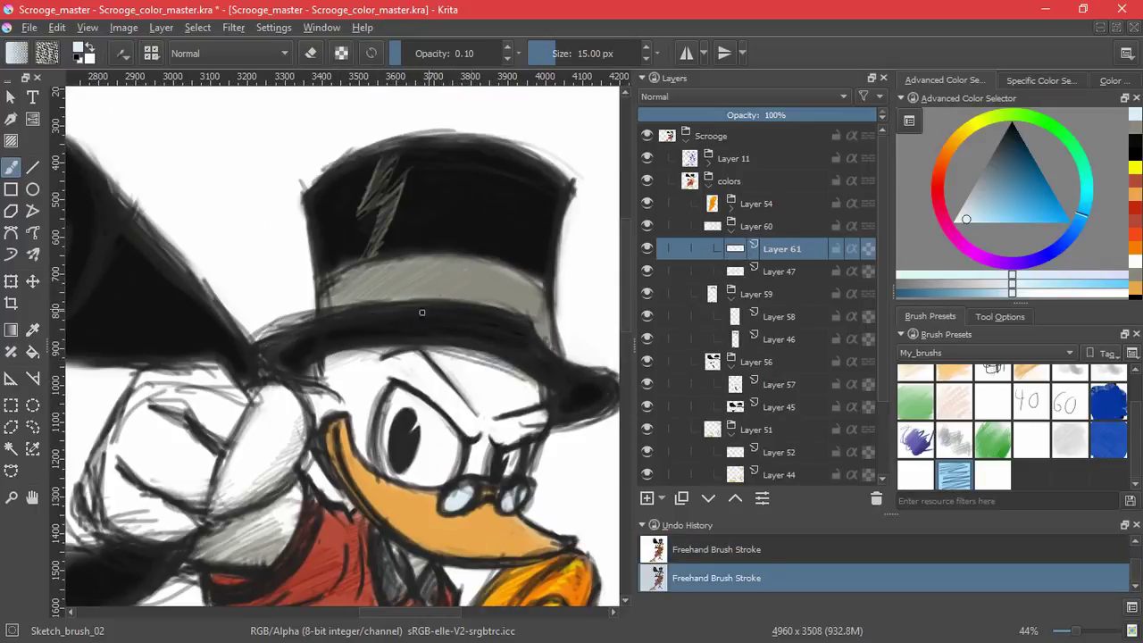
key(ctrl+z)
key(ctrl+shift+z)
scroll(434, 324, down, 3)
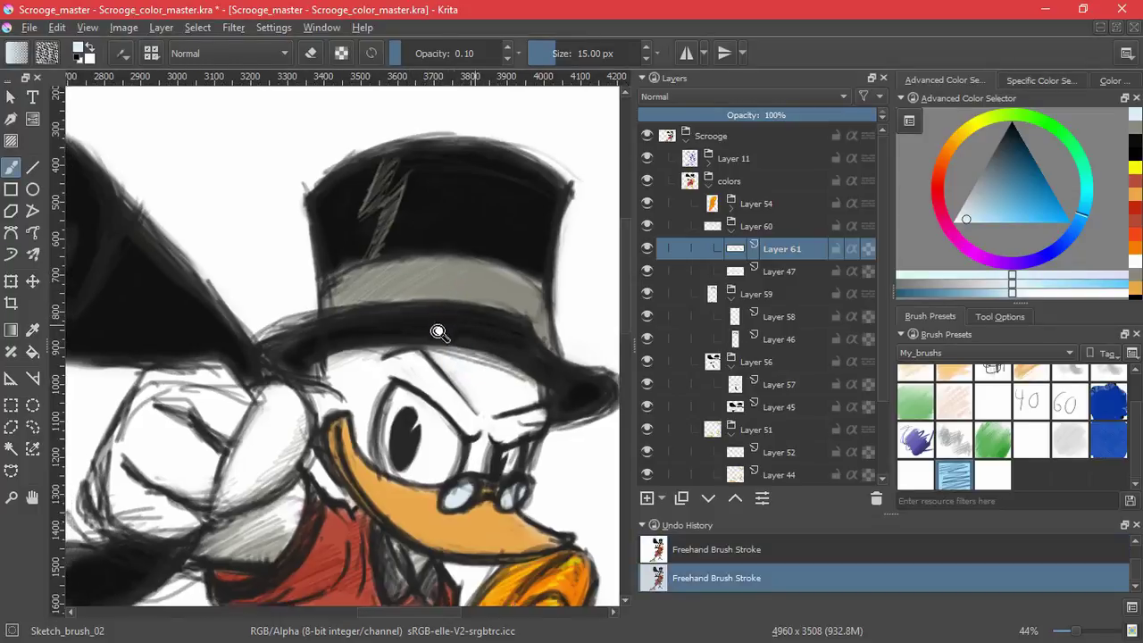
mouse_move(525, 401)
mouse_down()
mouse_move(528, 513)
mouse_move(507, 387)
mouse_move(507, 398)
mouse_up()
key(2)
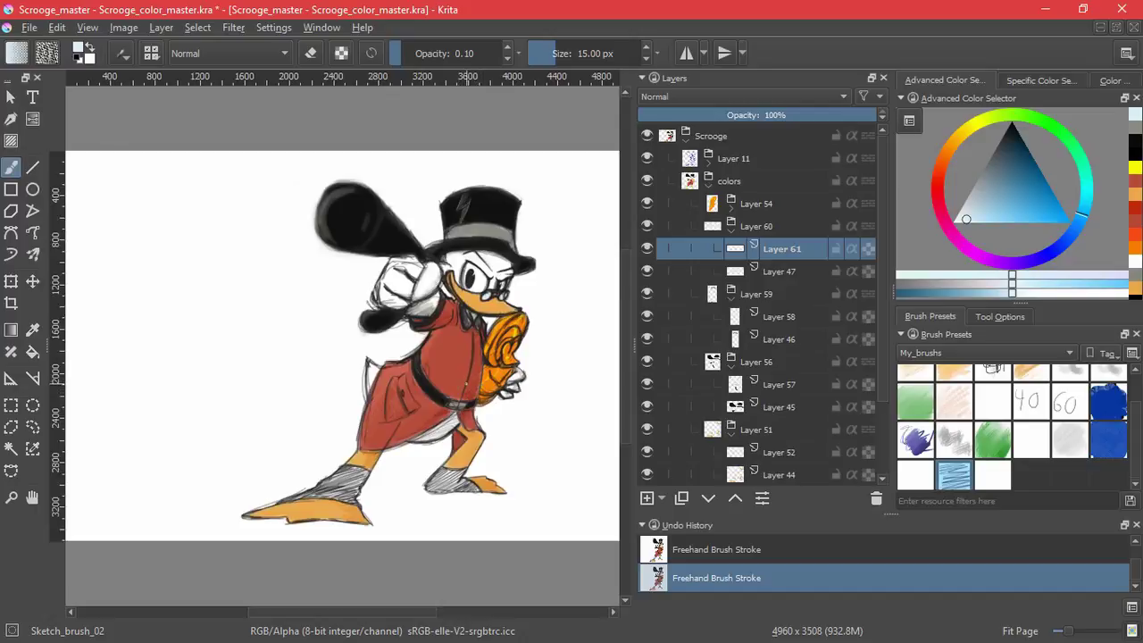
Draw thin pale blue rim-light lines around the cane's large round end on Layer 61, undoing unsatisfactory strokes
scroll(387, 183, up, 5)
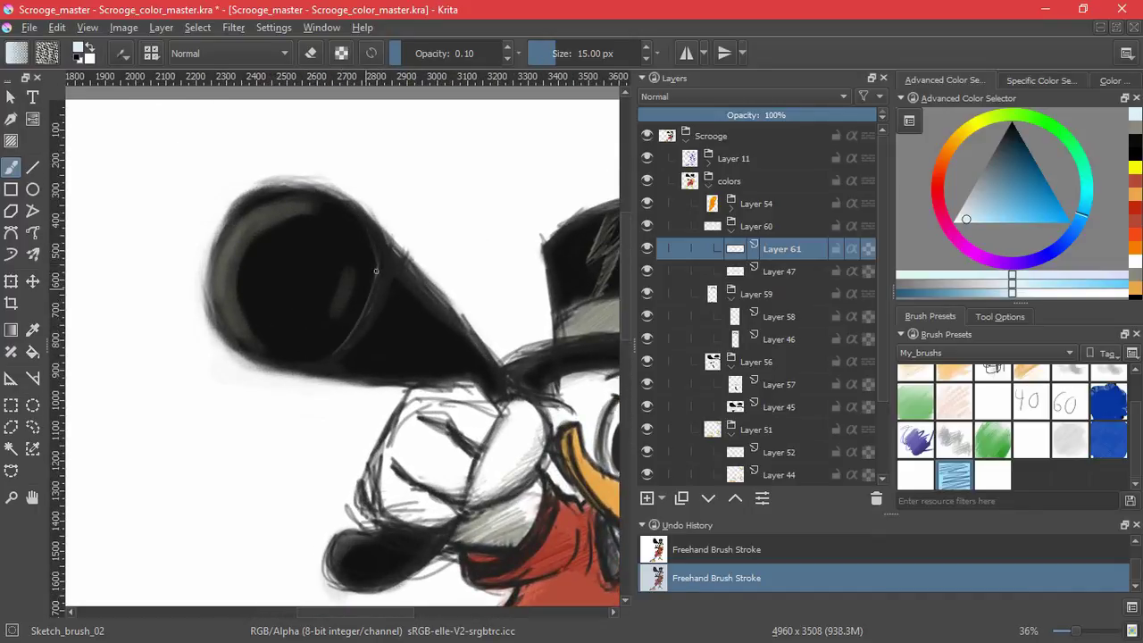
key(ctrl+z)
drag(359, 333, 314, 349)
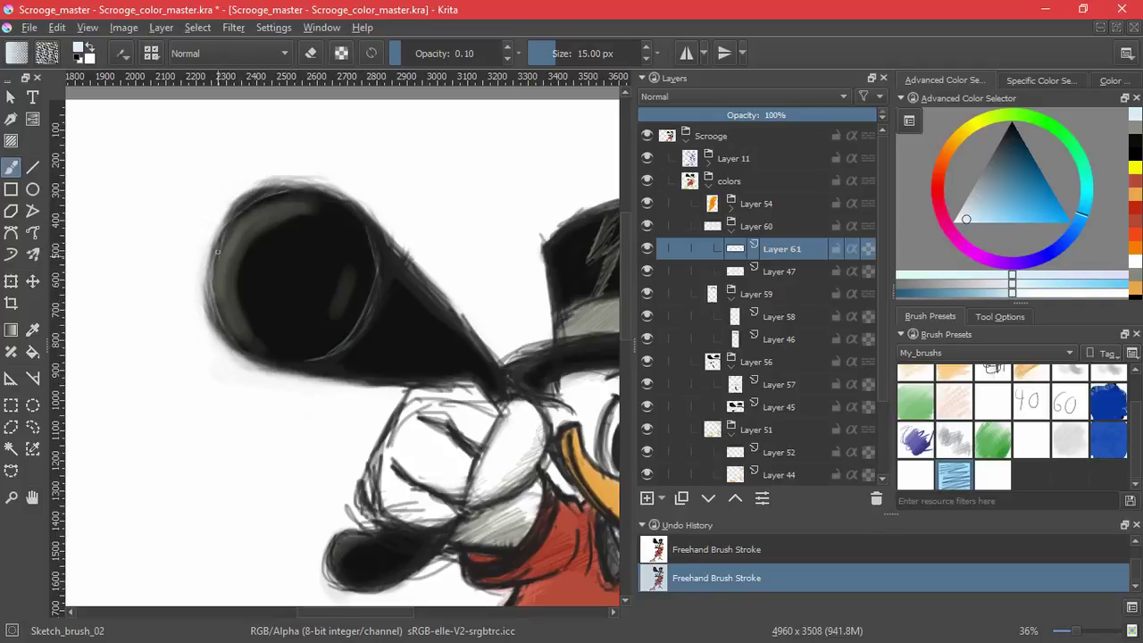
key(ctrl+z)
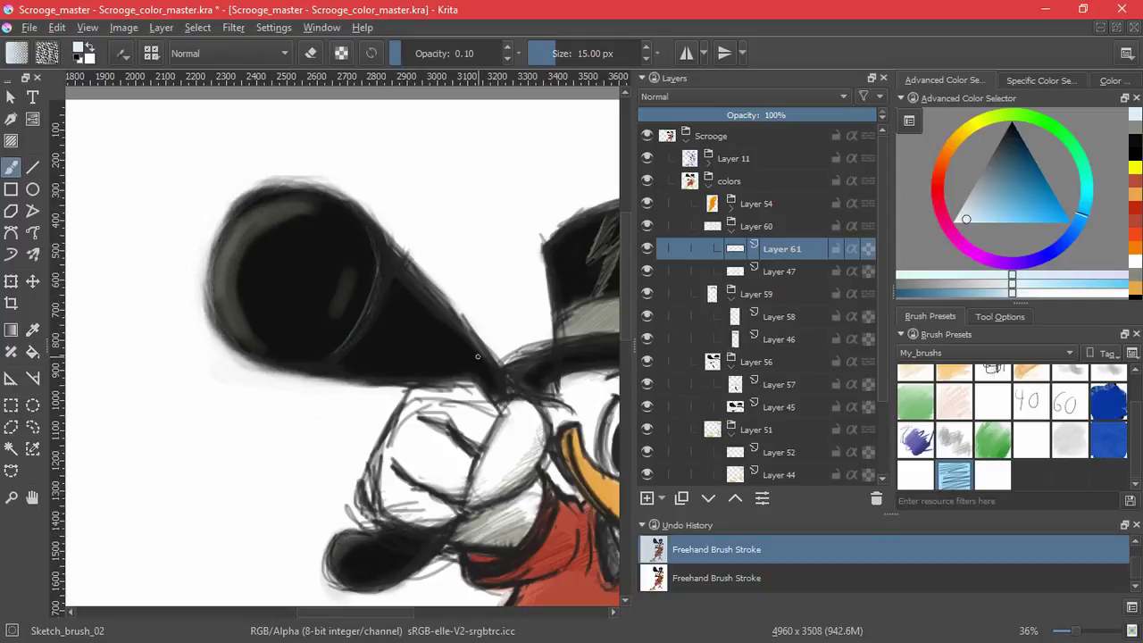
key(ctrl+shift+z)
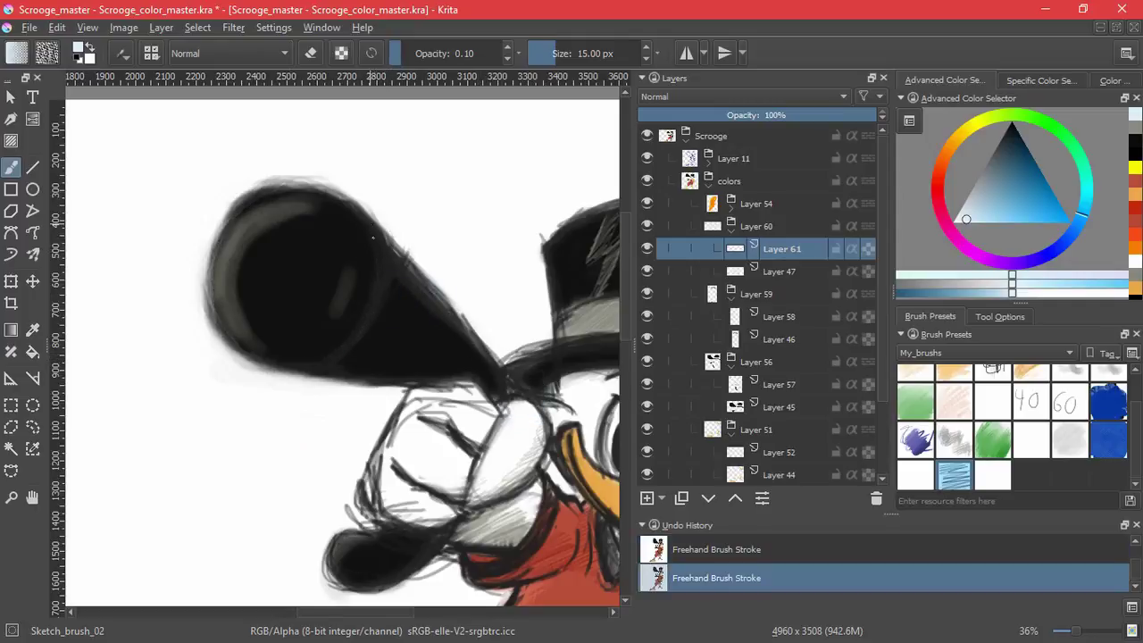
key(ctrl+z)
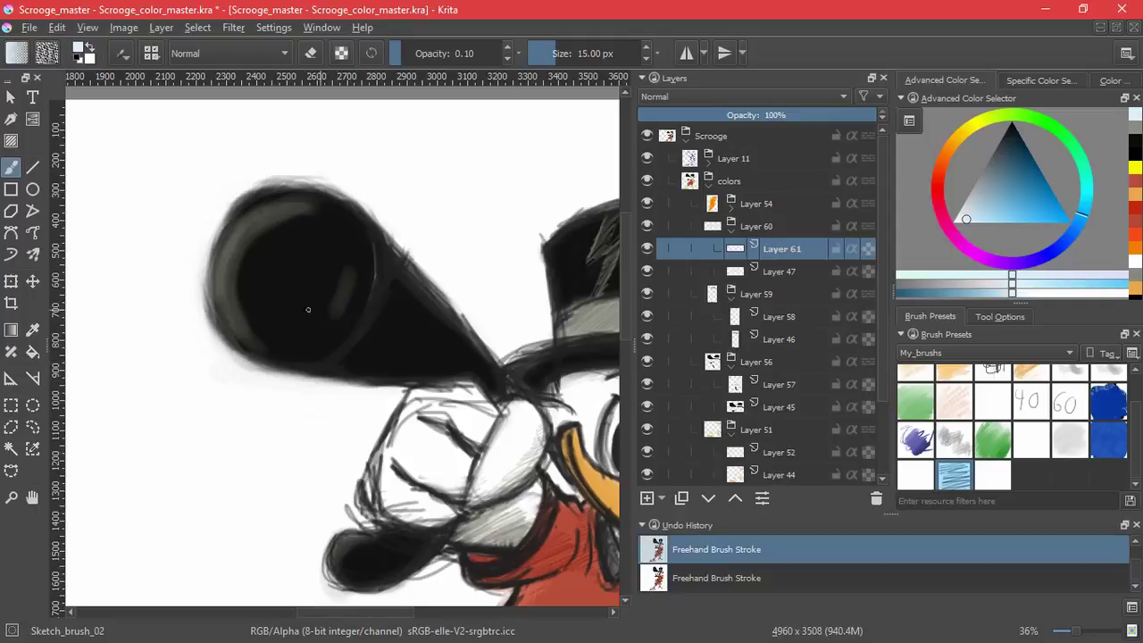
key(ctrl+shift+z)
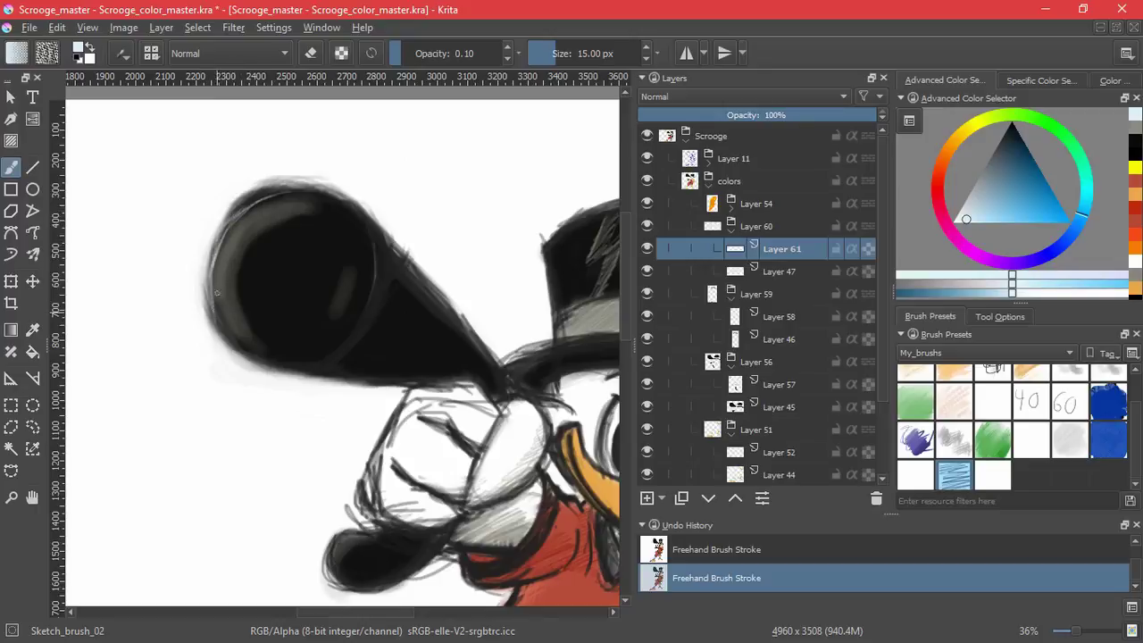
Fit the whole drawing in view and save the file
scroll(443, 380, down, 3)
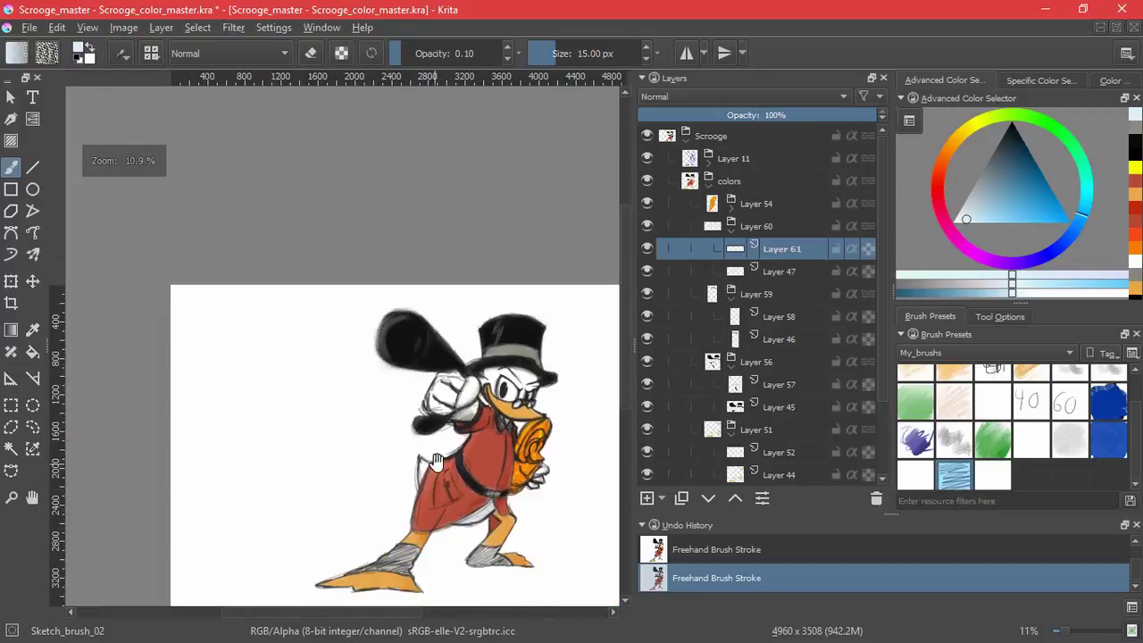
drag(443, 380, 384, 384)
scroll(420, 451, up, 1)
key(2)
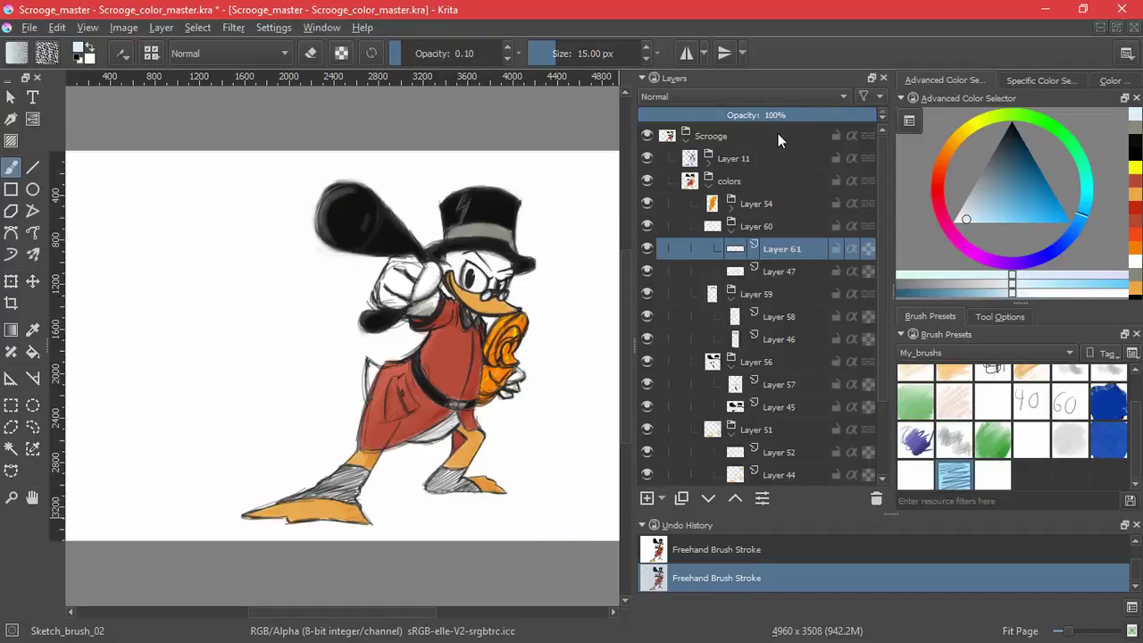
key(ctrl+s)
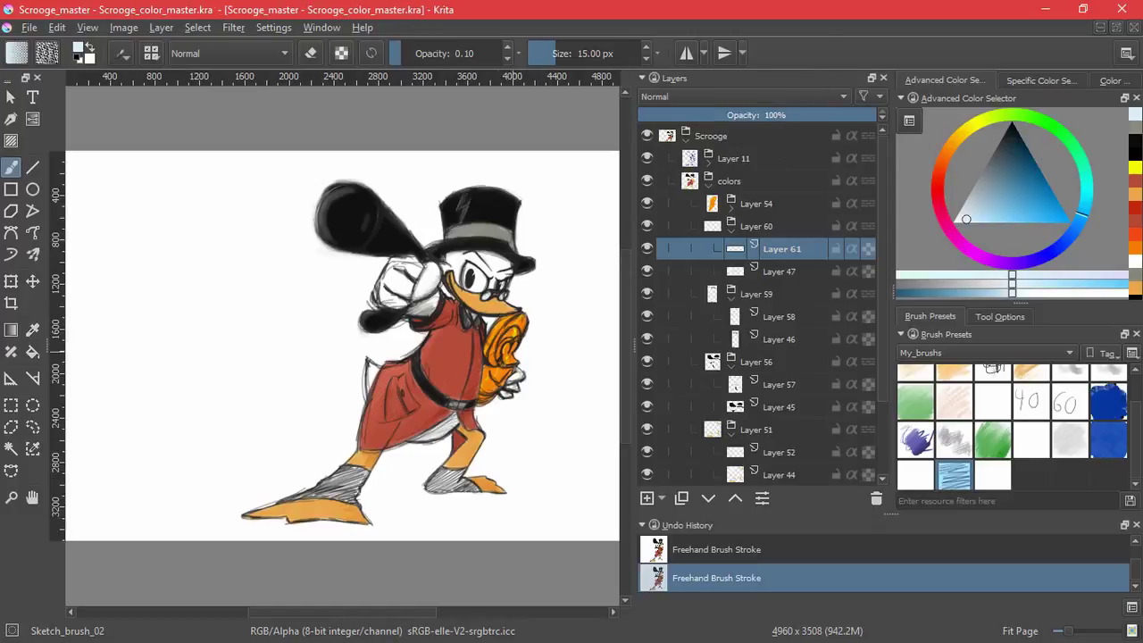
Collapse the Layer 60 and Layer 59 groups, select Layer 45 and set the brush colour to black
click(731, 234)
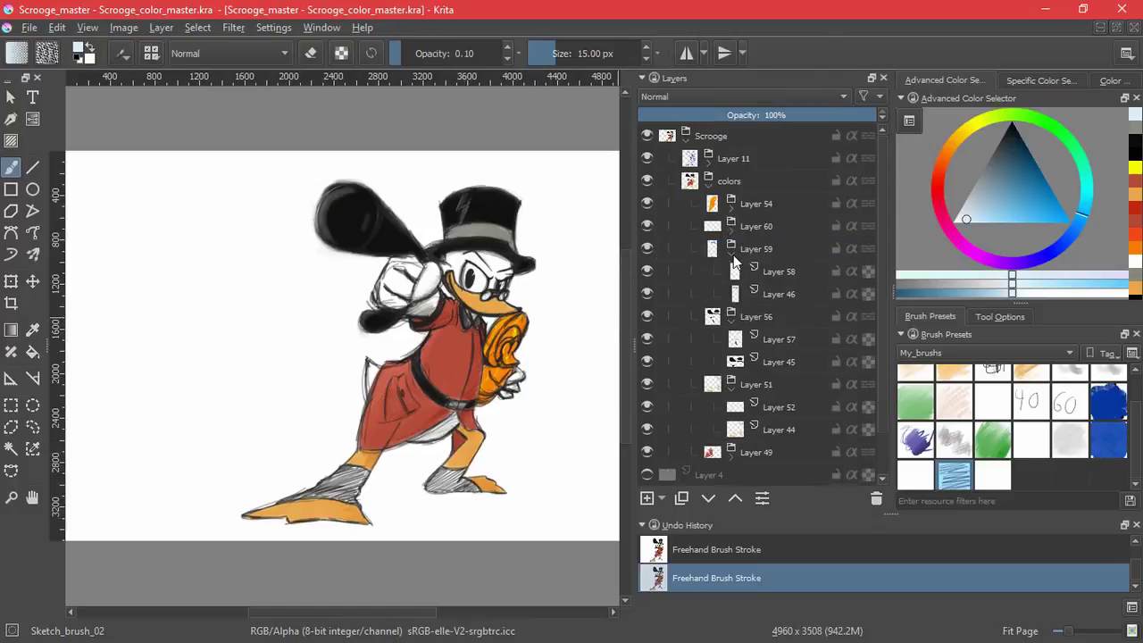
click(731, 254)
click(755, 316)
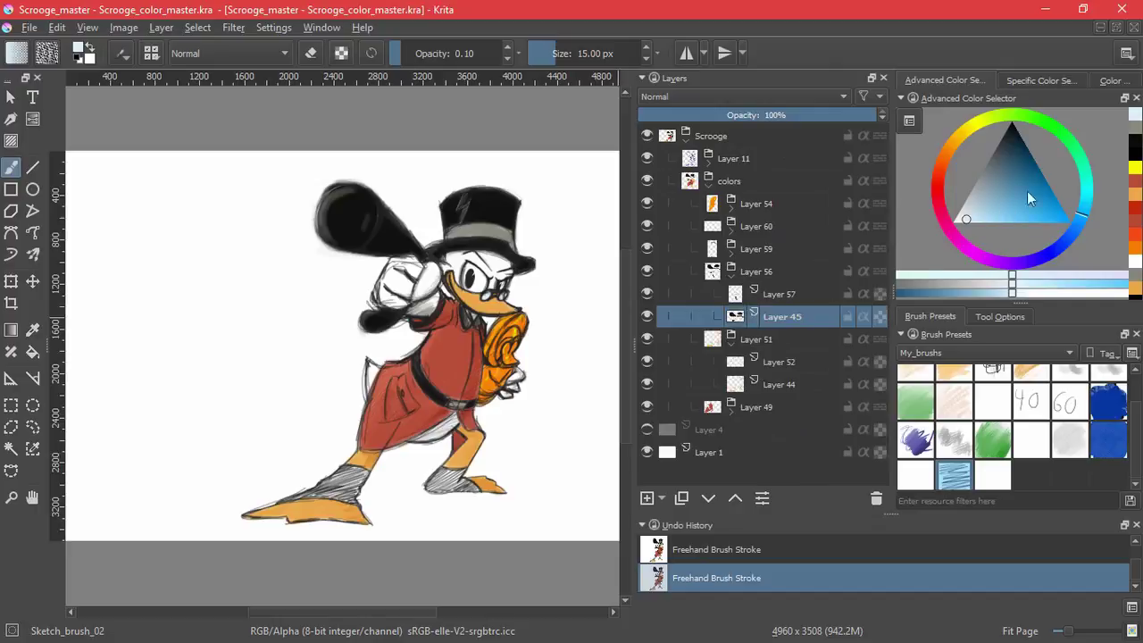
click(1135, 150)
Try to darken the larger front spat with black hatching using the 15 px sketch brush, then undo it
drag(536, 394, 571, 433)
key(ctrl+z)
mouse_move(338, 508)
mouse_down()
mouse_move(391, 451)
mouse_move(415, 375)
mouse_up()
drag(278, 417, 389, 429)
mouse_move(485, 271)
mouse_down()
mouse_move(462, 294)
mouse_move(532, 272)
mouse_move(429, 313)
mouse_move(568, 285)
mouse_move(396, 333)
mouse_move(611, 298)
mouse_move(370, 366)
mouse_move(323, 393)
mouse_move(454, 363)
mouse_move(580, 362)
mouse_move(230, 433)
mouse_move(197, 457)
mouse_move(245, 447)
mouse_move(152, 472)
mouse_move(538, 371)
mouse_move(325, 415)
mouse_move(205, 458)
mouse_move(563, 408)
mouse_move(349, 454)
mouse_move(531, 431)
mouse_move(402, 465)
mouse_move(552, 427)
mouse_move(435, 465)
mouse_move(528, 454)
mouse_move(552, 465)
mouse_move(533, 480)
mouse_move(573, 496)
mouse_up()
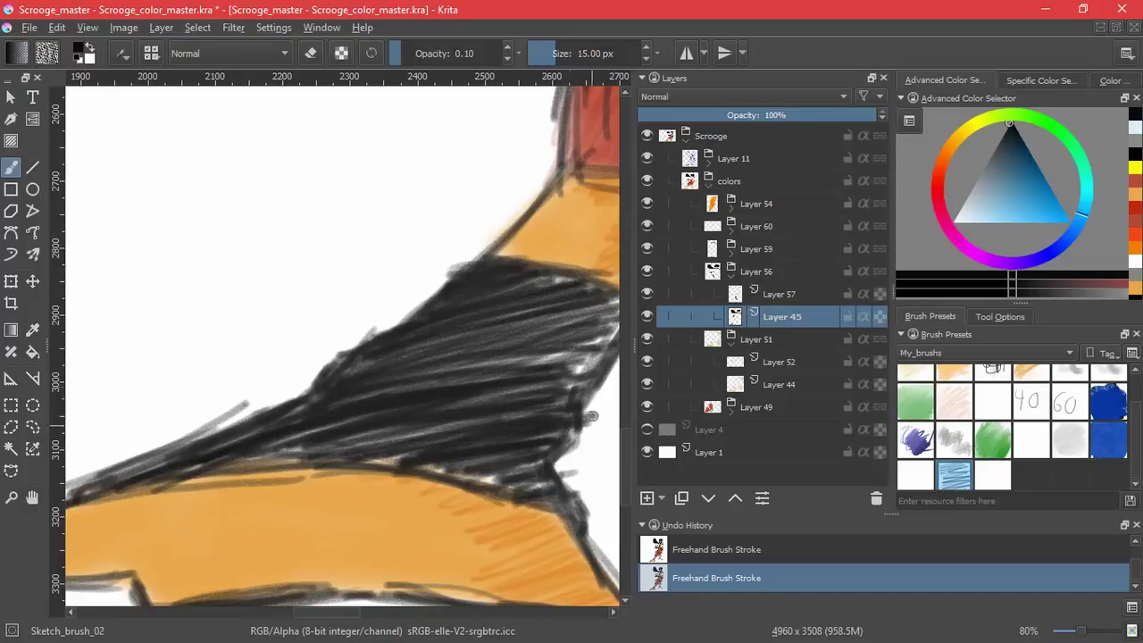
mouse_move(524, 287)
mouse_down()
mouse_move(331, 363)
mouse_move(309, 412)
mouse_move(455, 398)
mouse_move(487, 408)
mouse_move(479, 413)
mouse_move(339, 385)
mouse_move(437, 377)
mouse_move(508, 343)
mouse_move(486, 402)
mouse_move(502, 390)
mouse_move(385, 344)
mouse_move(507, 346)
mouse_up()
mouse_move(234, 453)
mouse_down()
mouse_move(201, 477)
mouse_move(262, 450)
mouse_move(148, 468)
mouse_move(325, 379)
mouse_move(242, 449)
mouse_move(381, 443)
mouse_move(499, 419)
mouse_move(322, 451)
mouse_move(500, 435)
mouse_move(265, 478)
mouse_move(453, 452)
mouse_move(354, 469)
mouse_move(367, 484)
mouse_move(429, 489)
mouse_move(395, 508)
mouse_move(454, 532)
mouse_up()
scroll(466, 529, down, 5)
scroll(520, 503, down, 4)
mouse_move(551, 512)
mouse_down()
mouse_move(406, 483)
mouse_move(473, 315)
mouse_up()
key(ctrl+z)
Try black strokes on the front spat with the 25 px Ink_brush_25_2 preset, then undo them
drag(330, 364, 480, 450)
click(992, 402)
mouse_move(326, 402)
mouse_down()
mouse_move(409, 344)
mouse_move(304, 415)
mouse_move(423, 436)
mouse_up()
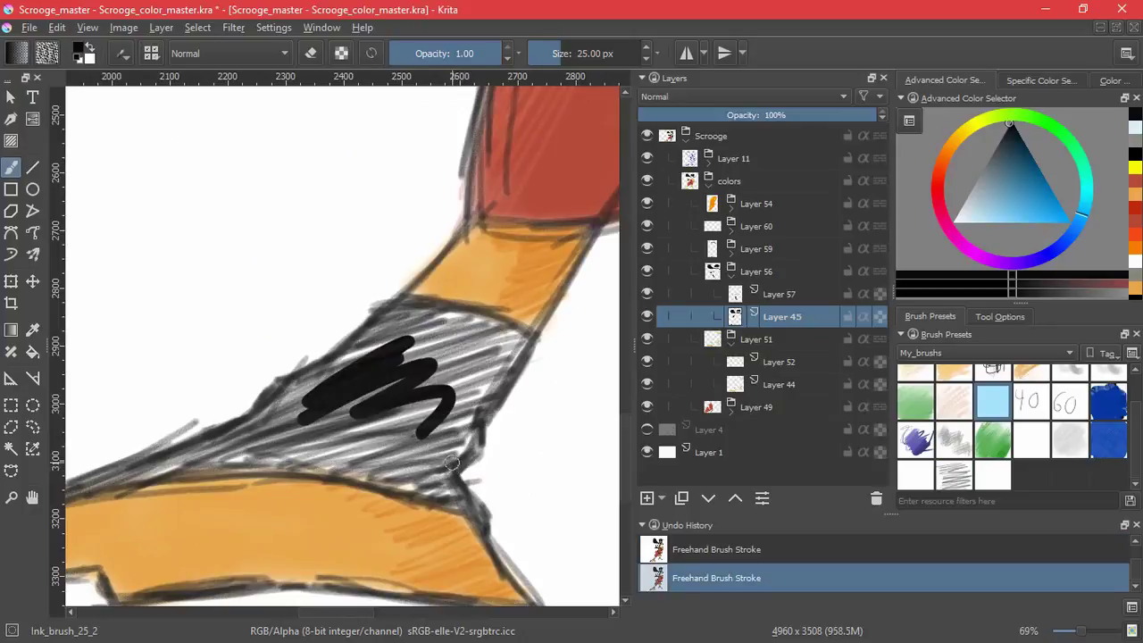
key(ctrl+z)
Return to Sketch_brush_02, enlarge it to 48.77 px and fill the larger front spat solid black on Layer 45
click(955, 475)
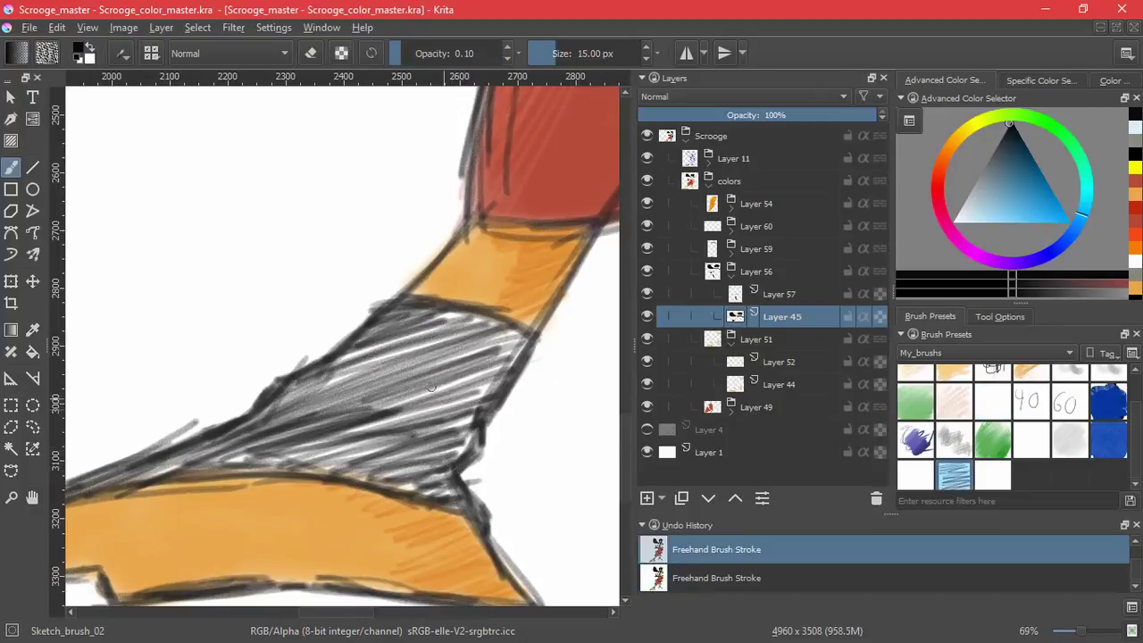
mouse_move(367, 330)
mouse_down()
mouse_move(403, 304)
mouse_move(348, 353)
mouse_move(431, 312)
mouse_move(341, 363)
mouse_move(446, 313)
mouse_move(363, 358)
mouse_move(466, 314)
mouse_move(367, 356)
mouse_move(454, 357)
mouse_up()
key(ctrl+z)
mouse_move(426, 353)
mouse_down()
mouse_move(360, 365)
mouse_move(485, 335)
mouse_move(335, 375)
mouse_move(396, 319)
mouse_move(469, 326)
mouse_move(488, 361)
mouse_move(510, 344)
mouse_move(500, 357)
mouse_move(364, 358)
mouse_move(424, 357)
mouse_move(456, 334)
mouse_move(488, 373)
mouse_move(463, 385)
mouse_move(472, 416)
mouse_move(441, 420)
mouse_move(387, 483)
mouse_move(429, 487)
mouse_move(438, 467)
mouse_move(441, 480)
mouse_move(536, 327)
mouse_move(409, 309)
mouse_move(291, 392)
mouse_move(351, 390)
mouse_move(352, 428)
mouse_move(296, 416)
mouse_move(354, 418)
mouse_move(313, 455)
mouse_move(372, 474)
mouse_move(268, 449)
mouse_move(417, 394)
mouse_move(296, 437)
mouse_move(395, 399)
mouse_move(437, 424)
mouse_move(434, 401)
mouse_up()
key(ctrl+z)
Fill the smaller rear spat solid black on Layer 45
drag(536, 402, 134, 422)
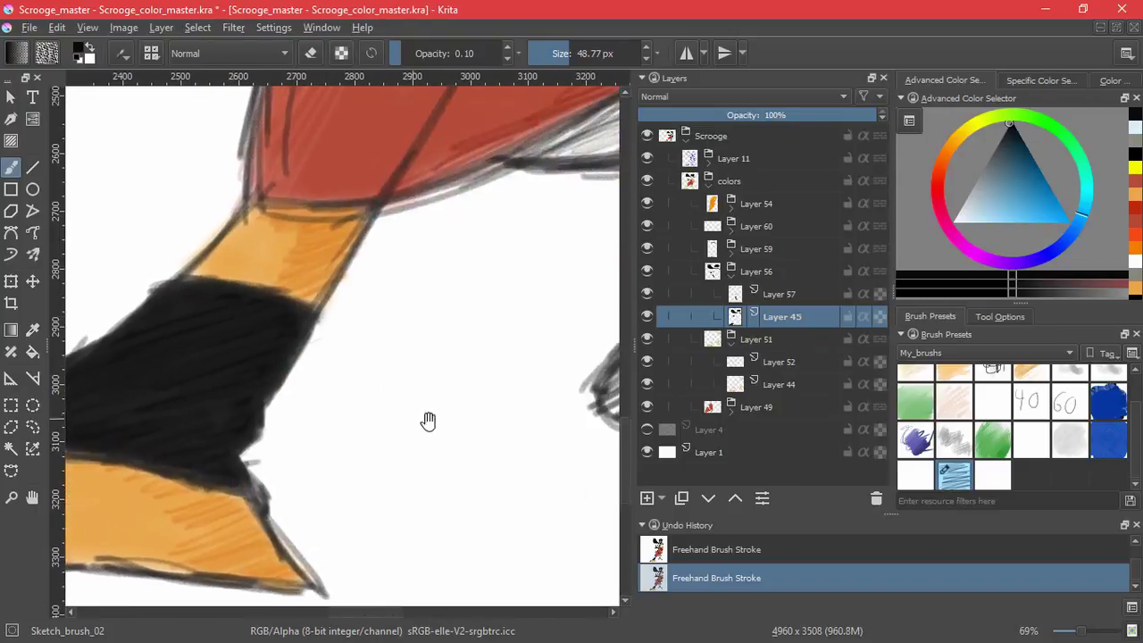
drag(403, 416, 102, 479)
mouse_move(295, 404)
mouse_down()
mouse_move(315, 384)
mouse_move(252, 447)
mouse_move(356, 395)
mouse_move(296, 435)
mouse_move(318, 392)
mouse_move(433, 391)
mouse_move(388, 413)
mouse_move(421, 409)
mouse_move(390, 452)
mouse_move(379, 434)
mouse_move(312, 464)
mouse_move(376, 409)
mouse_move(258, 456)
mouse_move(345, 439)
mouse_move(290, 472)
mouse_move(366, 450)
mouse_move(308, 492)
mouse_move(439, 463)
mouse_move(348, 493)
mouse_move(306, 492)
mouse_move(263, 455)
mouse_move(281, 441)
mouse_move(465, 479)
mouse_move(321, 487)
mouse_move(523, 493)
mouse_move(434, 432)
mouse_move(443, 453)
mouse_move(505, 485)
mouse_move(425, 476)
mouse_up()
mouse_move(457, 409)
mouse_down()
mouse_move(452, 449)
mouse_move(490, 350)
mouse_move(418, 496)
mouse_up()
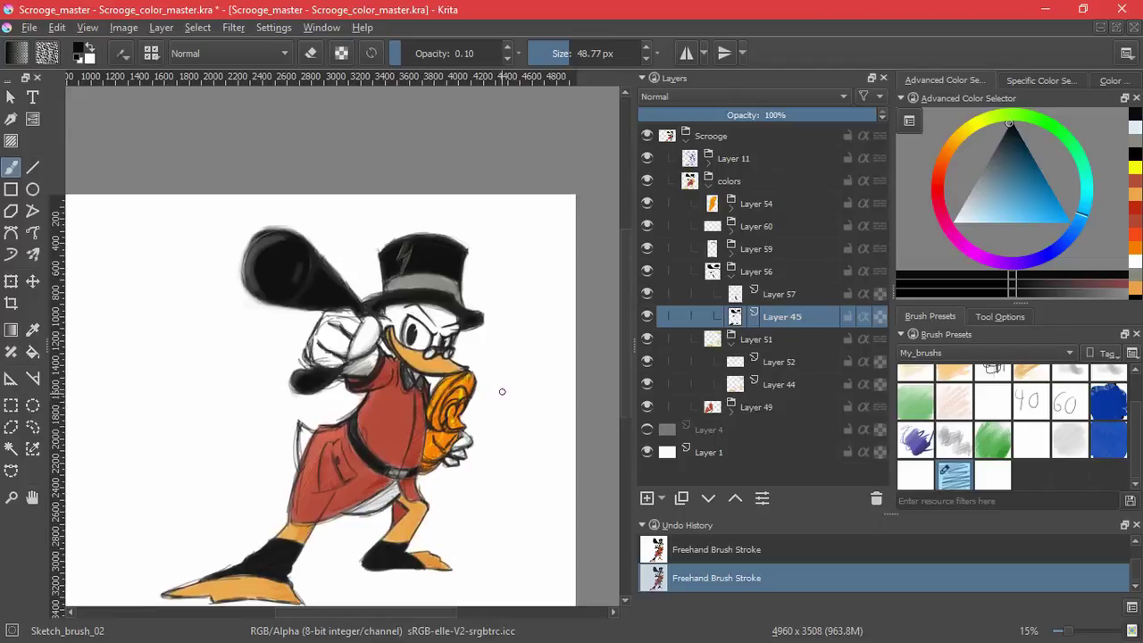
Erase the black spill along the upper and lower outer edges of the cane on Layer 45
scroll(478, 260, up, 4)
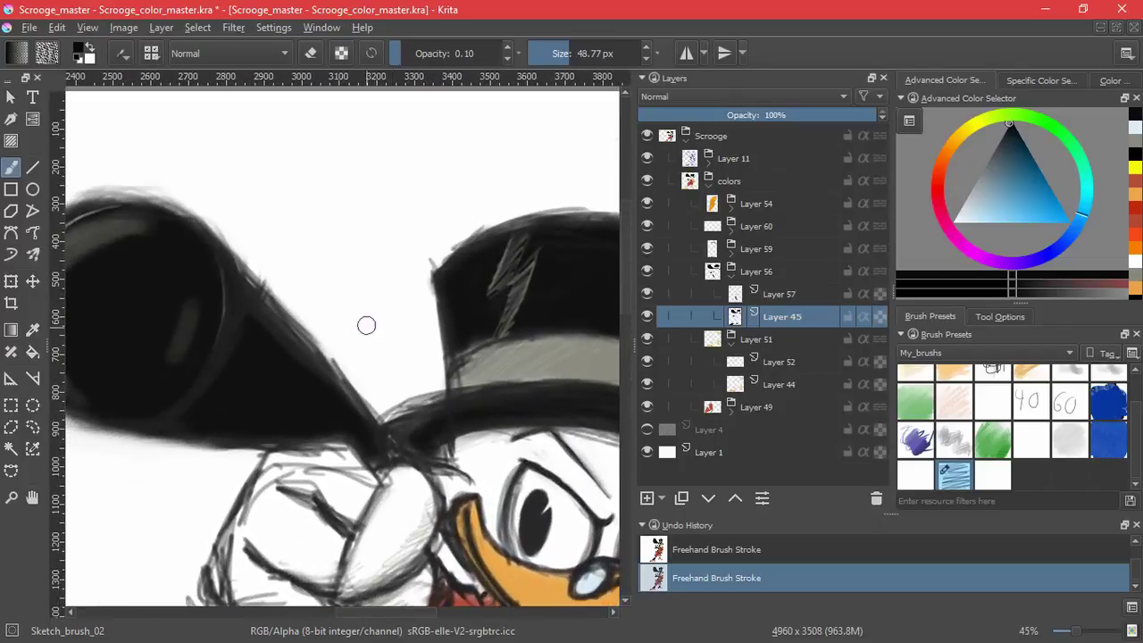
key(e)
drag(262, 288, 328, 361)
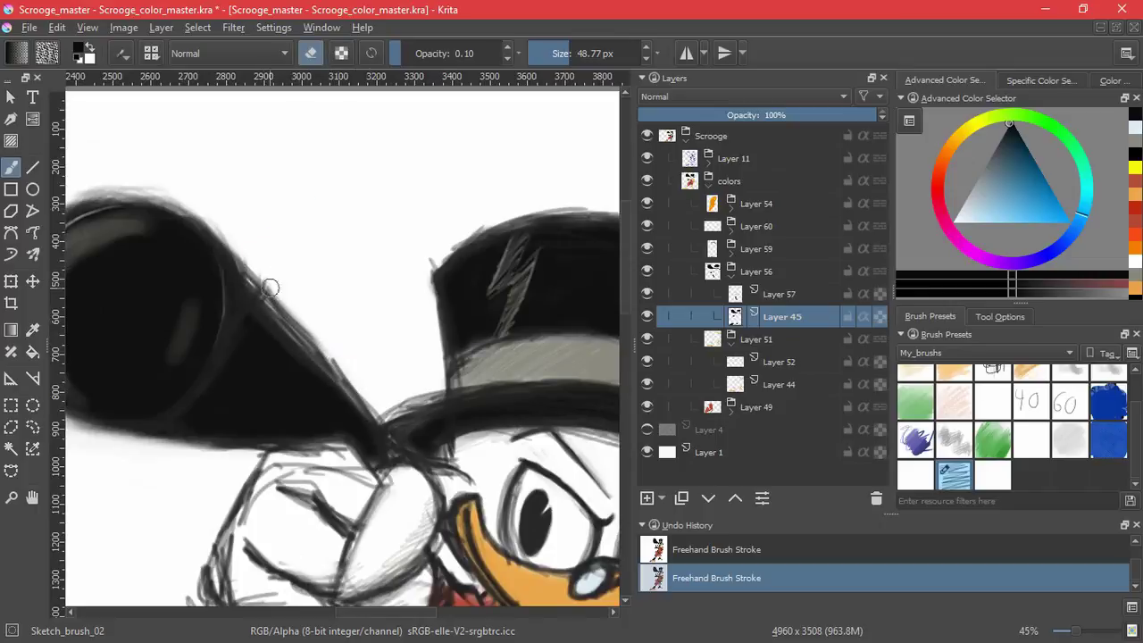
drag(164, 428, 324, 452)
mouse_move(220, 444)
mouse_down()
mouse_move(333, 481)
mouse_move(391, 478)
mouse_move(228, 449)
mouse_move(318, 462)
mouse_move(345, 480)
mouse_move(199, 438)
mouse_up()
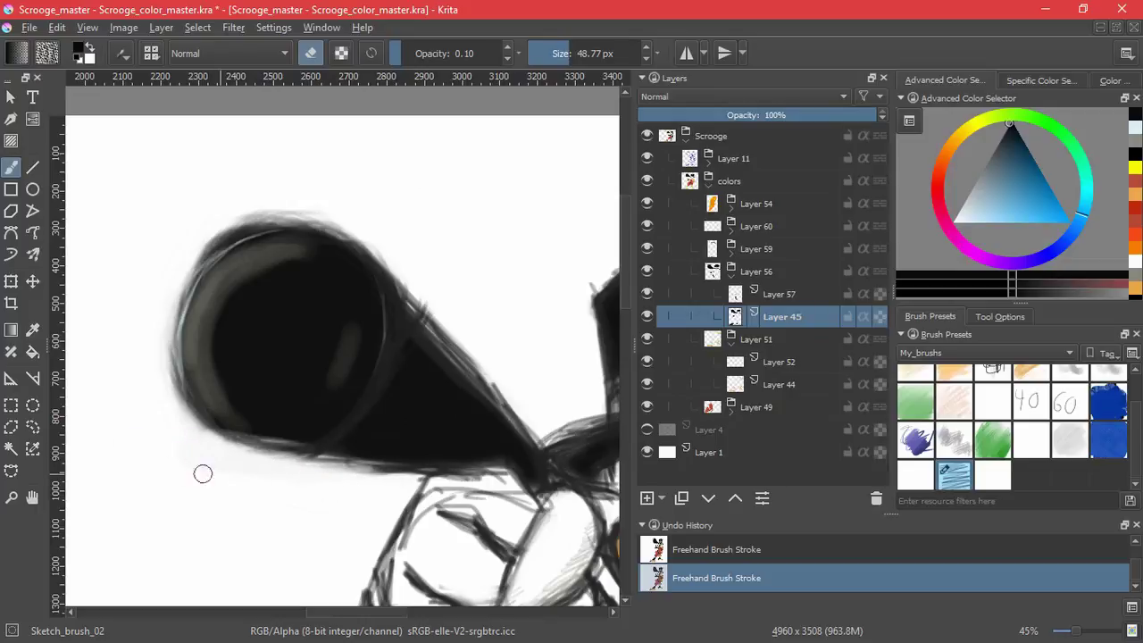
Repaint the lower edge of the cane's round end black and clean up the remaining spill along its shaft
key(e)
mouse_move(288, 429)
mouse_down()
mouse_move(301, 444)
mouse_move(234, 435)
mouse_up()
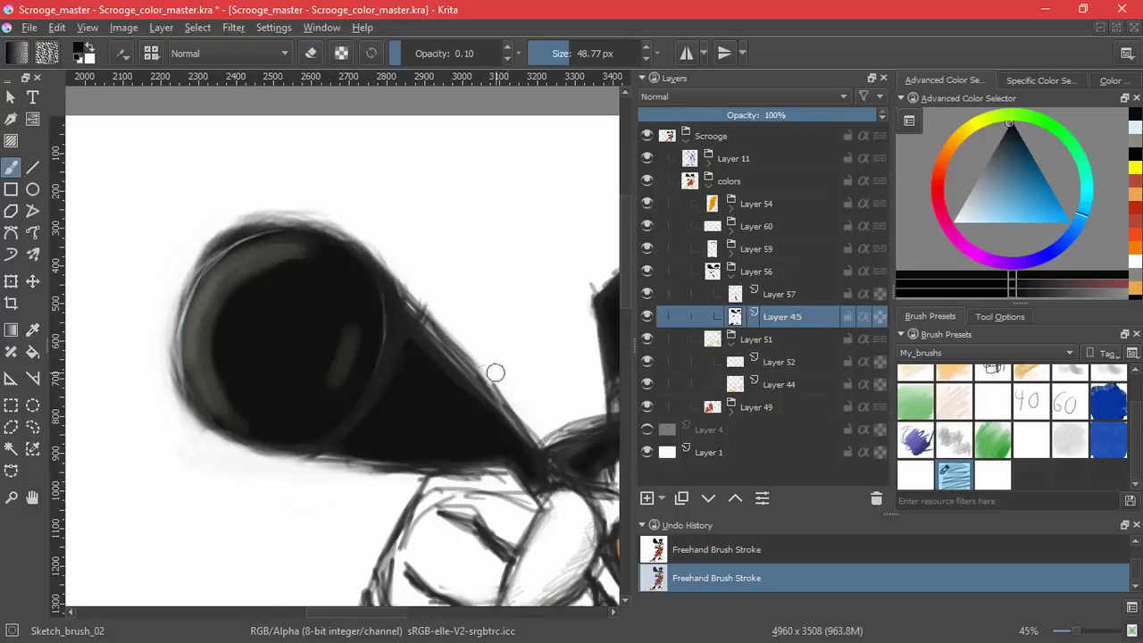
key(e)
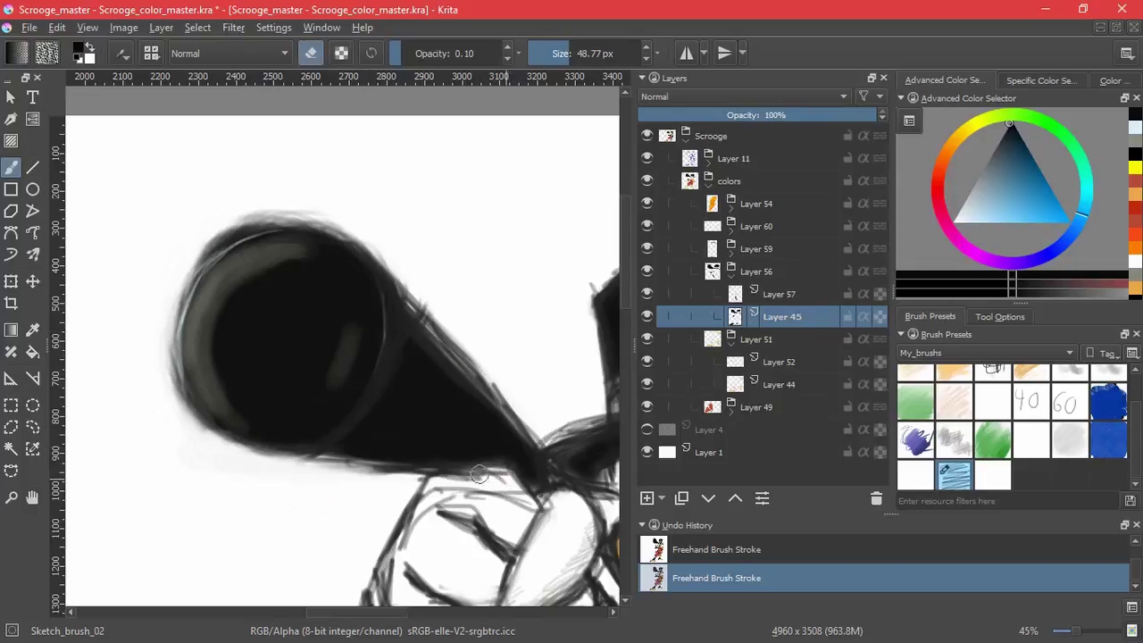
key(e)
mouse_move(527, 464)
mouse_down()
mouse_move(495, 419)
mouse_move(454, 413)
mouse_move(478, 429)
mouse_move(304, 417)
mouse_up()
drag(447, 457, 492, 317)
key(2)
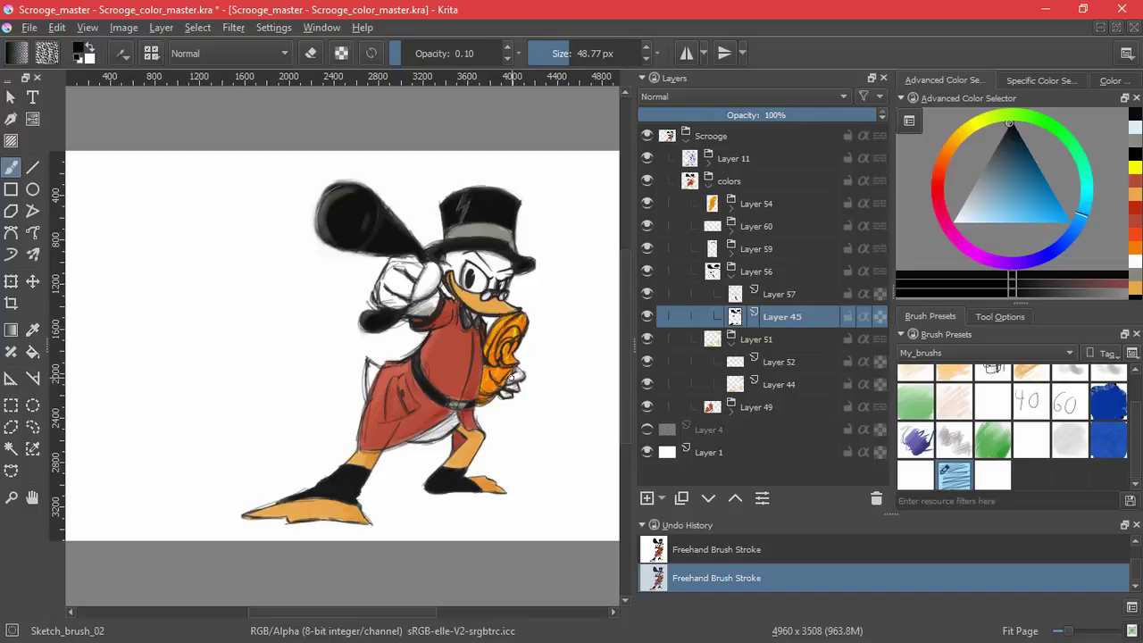
Switch to Ink_brush_25_2 and paint a crisp black line along the cane's lower edge on Layer 45
mouse_move(395, 305)
mouse_down()
mouse_move(475, 186)
mouse_move(497, 442)
mouse_up()
mouse_move(333, 378)
mouse_down()
mouse_move(236, 369)
mouse_move(335, 386)
mouse_move(345, 352)
mouse_move(240, 342)
mouse_move(381, 370)
mouse_move(262, 347)
mouse_move(352, 359)
mouse_up()
key(ctrl+z)
mouse_move(247, 350)
mouse_down()
mouse_move(307, 355)
mouse_move(203, 345)
mouse_move(178, 321)
mouse_move(347, 360)
mouse_up()
click(993, 402)
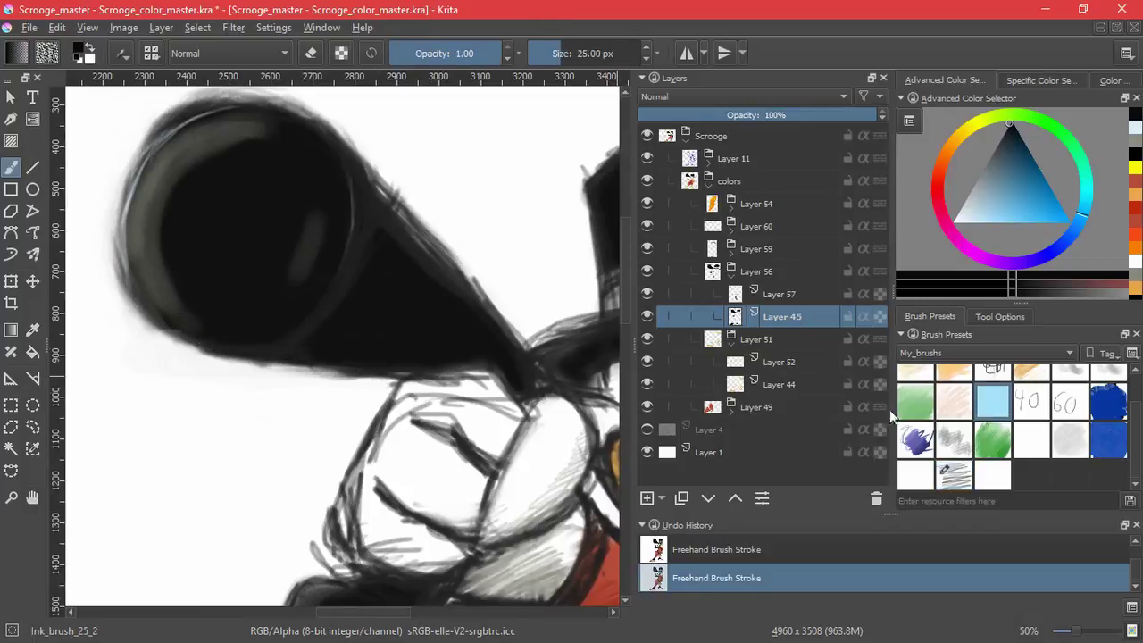
drag(247, 364, 315, 360)
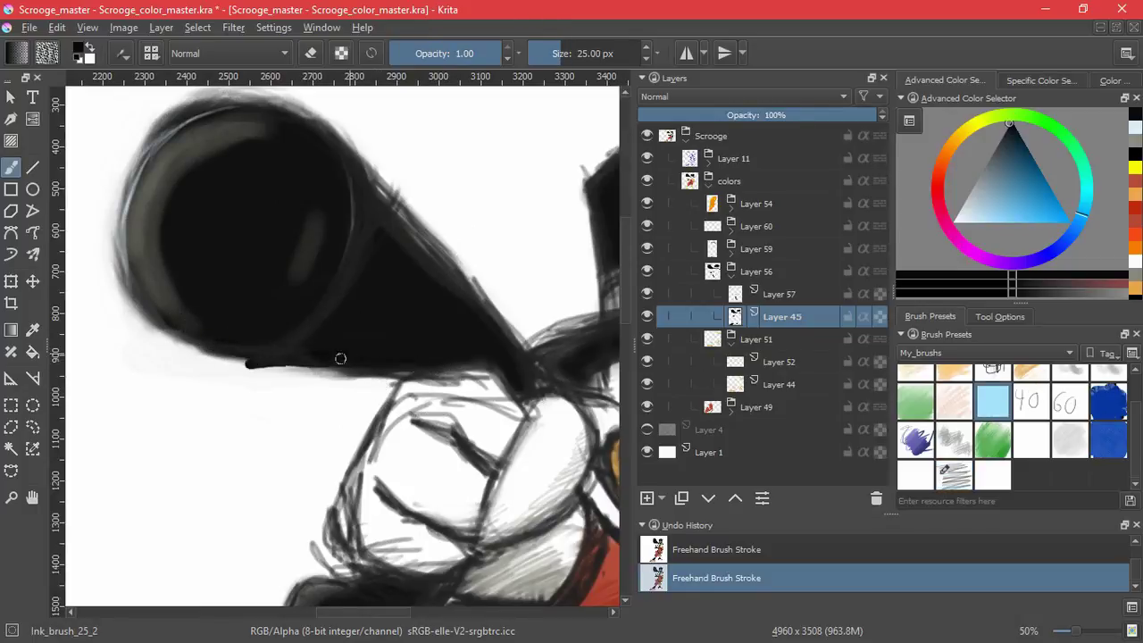
key(3)
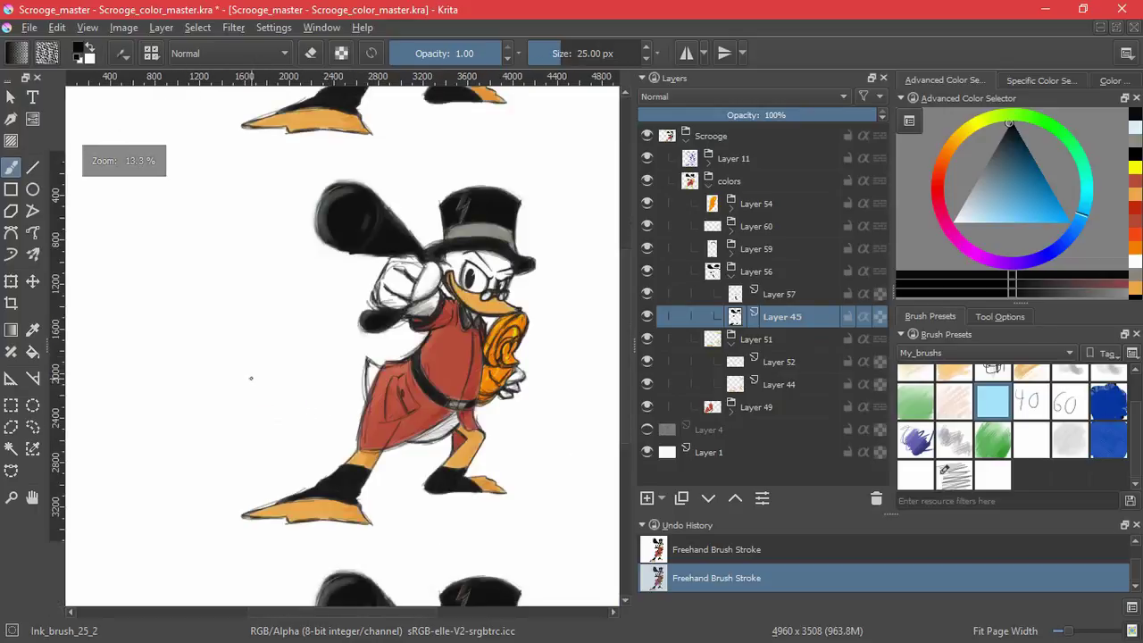
Erase the black spill along the lower edge of the cane's shaft and round end on Layer 45 with Ink_brush_25_2
mouse_move(366, 347)
mouse_down()
mouse_move(365, 313)
mouse_move(316, 477)
mouse_move(327, 457)
mouse_up()
key(e)
mouse_move(190, 455)
mouse_down()
mouse_move(296, 459)
mouse_move(166, 444)
mouse_move(377, 467)
mouse_up()
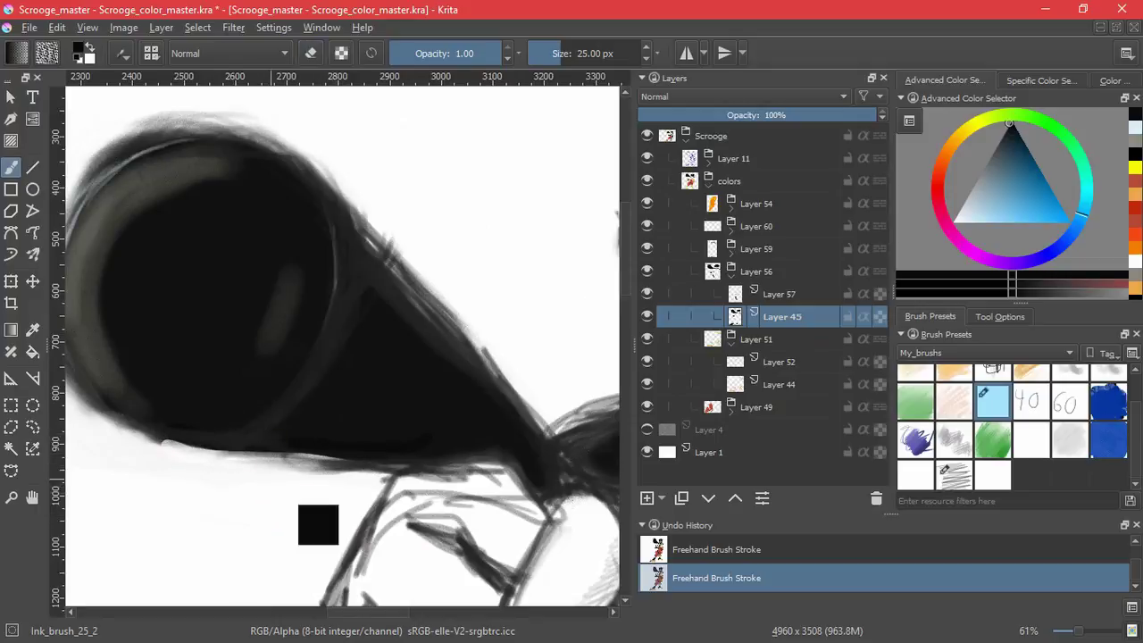
key(ctrl+z)
mouse_move(324, 518)
mouse_down()
mouse_move(497, 521)
mouse_move(226, 378)
mouse_up()
drag(304, 290, 280, 375)
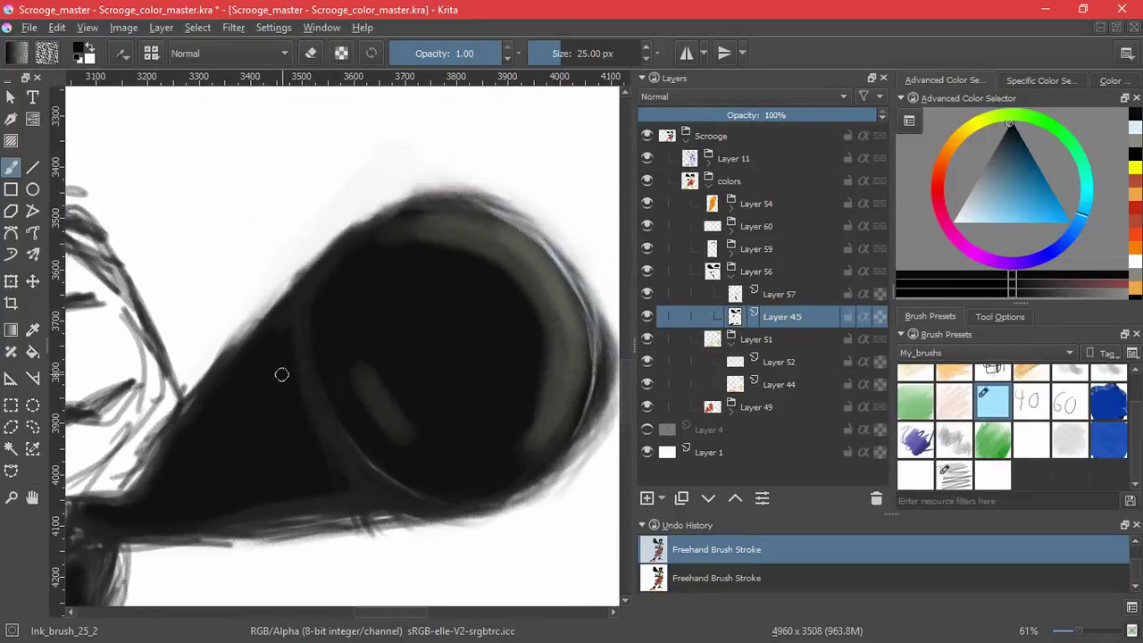
key(e)
click(265, 298)
drag(265, 300, 185, 396)
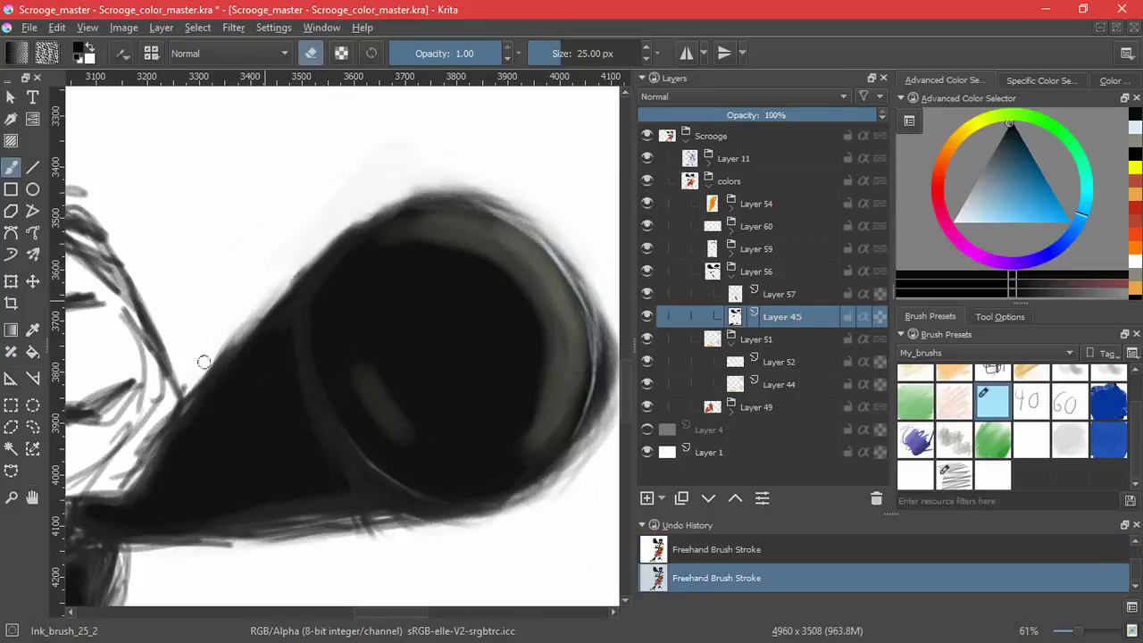
drag(447, 178, 342, 205)
mouse_move(444, 142)
mouse_down()
mouse_move(353, 167)
mouse_move(318, 191)
mouse_move(276, 252)
mouse_up()
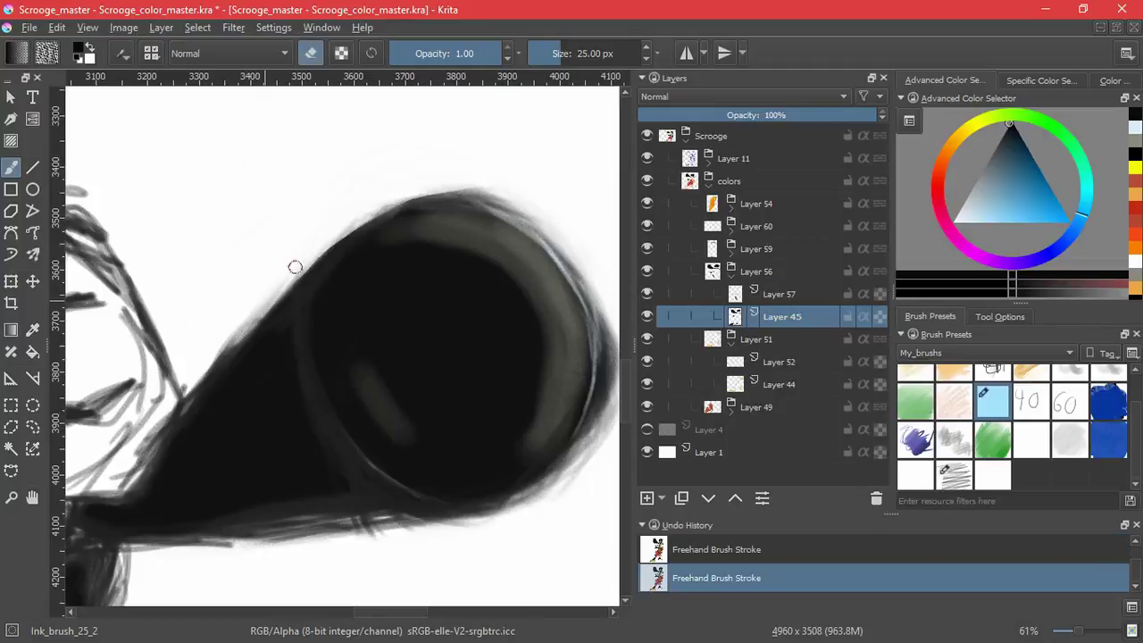
Try to darken the inside of the cane's round end and shaft in black with Ink_brush_25_2
key(e)
mouse_move(368, 225)
mouse_down()
mouse_move(324, 270)
mouse_move(438, 222)
mouse_move(417, 253)
mouse_move(442, 213)
mouse_move(484, 228)
mouse_move(508, 259)
mouse_move(543, 389)
mouse_move(462, 318)
mouse_move(502, 344)
mouse_move(480, 447)
mouse_move(504, 444)
mouse_move(510, 339)
mouse_move(463, 396)
mouse_up()
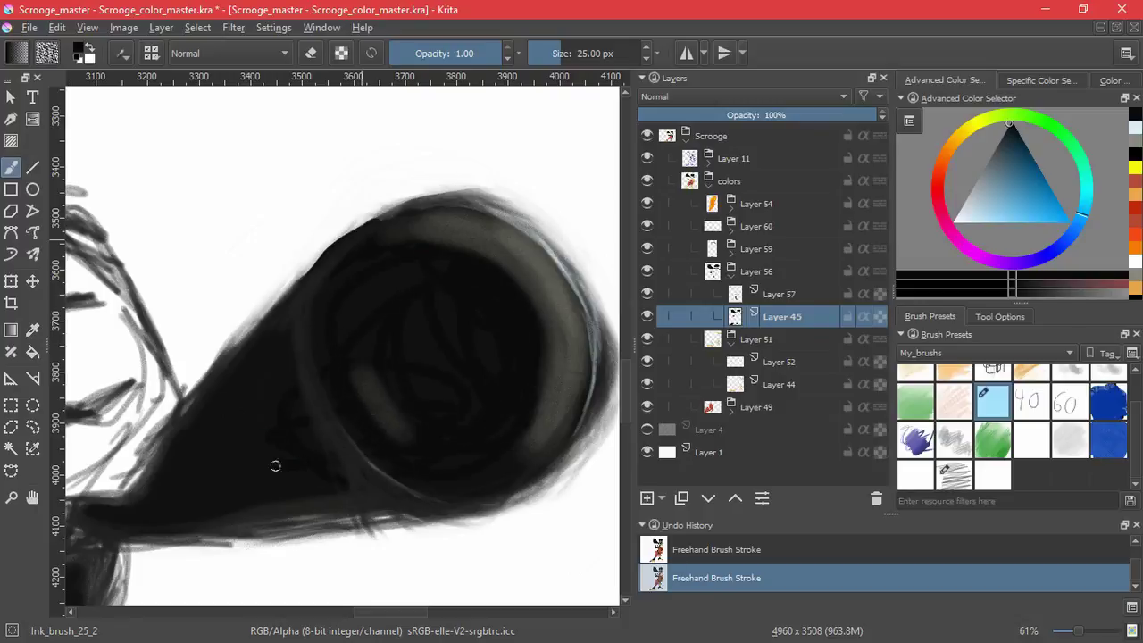
key(ctrl+z)
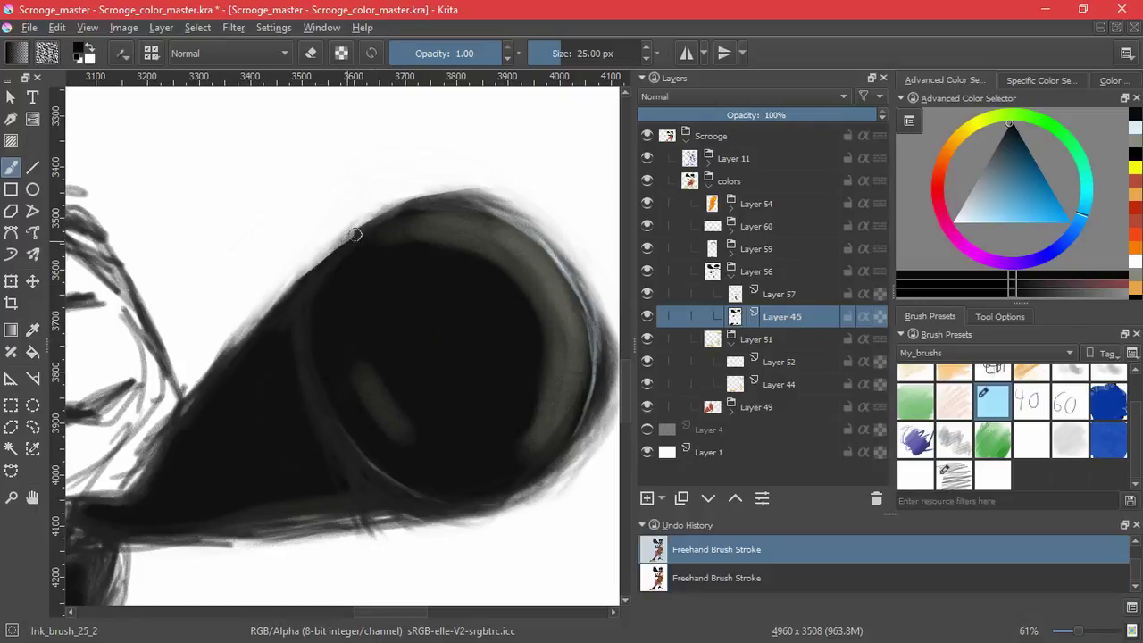
key(ctrl+shift+z)
key(ctrl+z)
Return to Sketch_brush_02 and repaint the outer rim of the cane's round end in black on Layer 45
click(954, 474)
key(ctrl+shift+z)
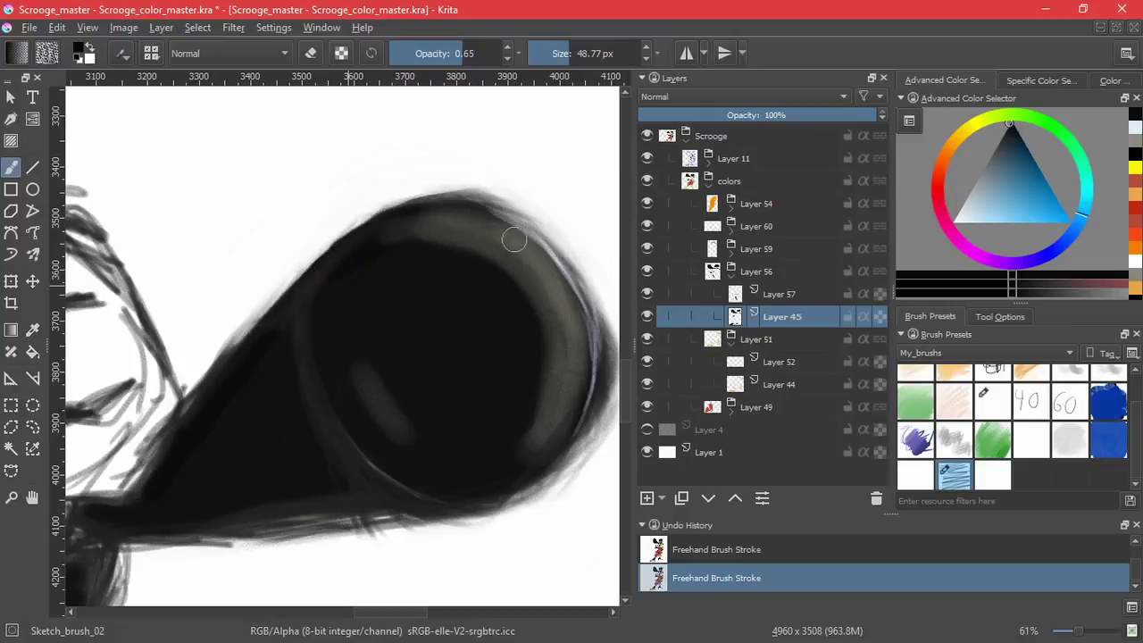
drag(554, 355, 284, 134)
drag(167, 260, 201, 468)
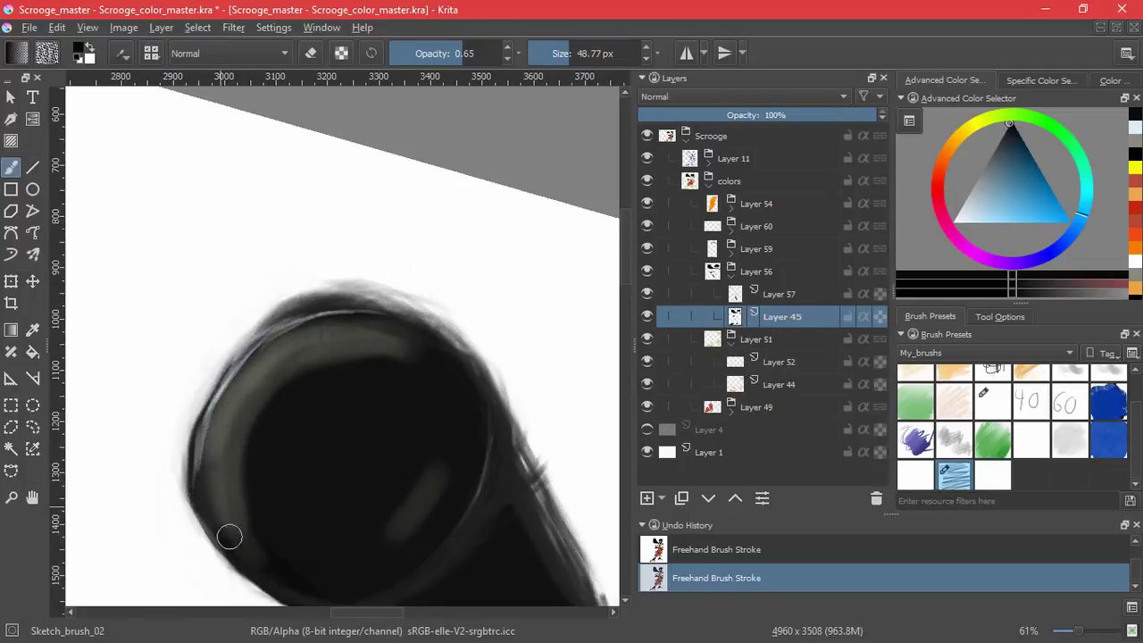
drag(205, 436, 250, 361)
drag(200, 412, 284, 323)
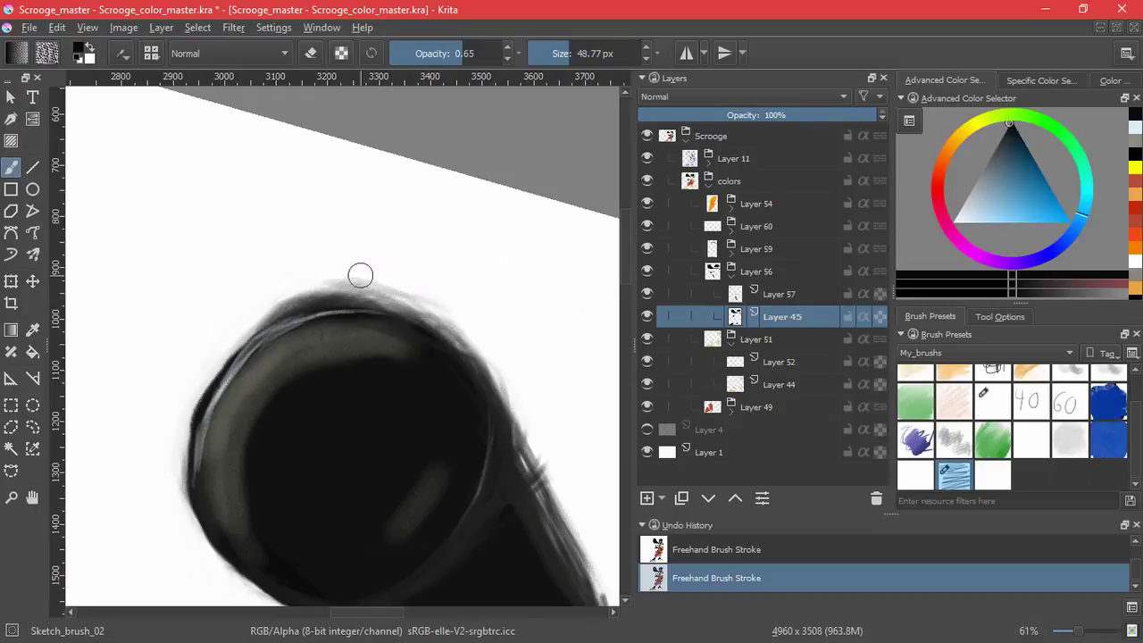
Erase the spill above the cane's round end and repaint the adjoining rim and upper shaft edge in black
key(e)
mouse_move(360, 273)
mouse_down()
mouse_move(245, 324)
mouse_move(388, 294)
mouse_move(258, 295)
mouse_up()
mouse_move(349, 293)
mouse_down()
mouse_move(511, 367)
mouse_move(551, 333)
mouse_move(459, 322)
mouse_move(547, 487)
mouse_move(487, 345)
mouse_move(544, 493)
mouse_move(474, 327)
mouse_up()
key(e)
drag(488, 402, 459, 328)
mouse_move(501, 424)
mouse_down()
mouse_move(531, 495)
mouse_move(408, 222)
mouse_move(476, 379)
mouse_up()
key(e)
drag(413, 214, 443, 264)
mouse_move(462, 338)
mouse_down()
mouse_move(518, 485)
mouse_move(464, 387)
mouse_move(497, 441)
mouse_move(449, 340)
mouse_move(458, 328)
mouse_move(487, 386)
mouse_up()
key(e)
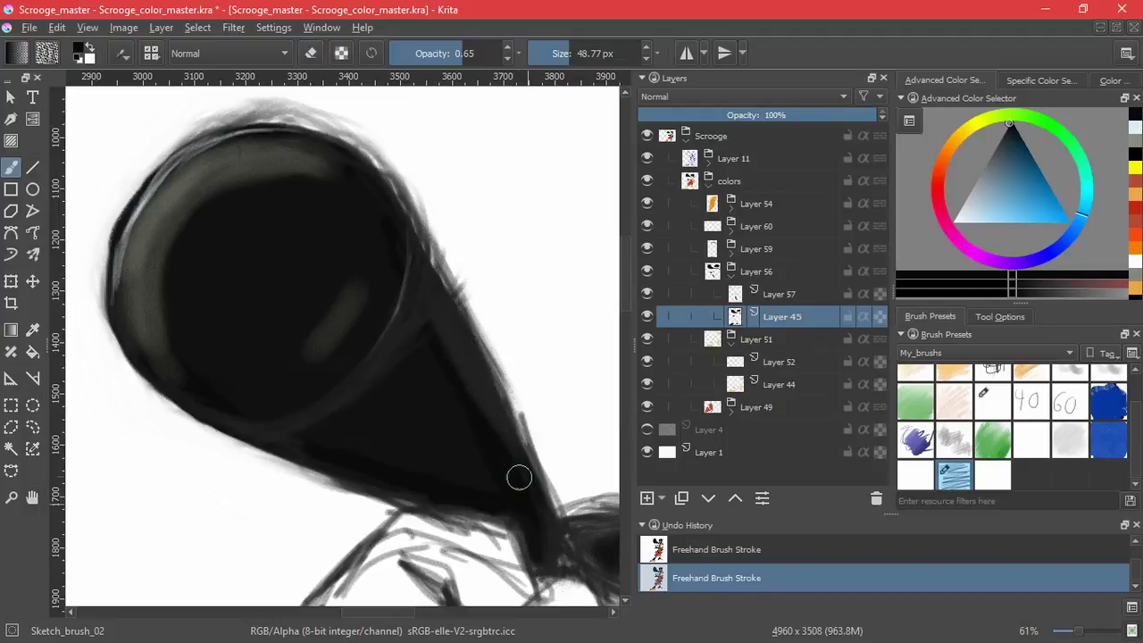
Erase the remaining black spill outside the round end's rim and along the cane's lower edge on Layer 45
key(5)
drag(513, 283, 420, 522)
drag(420, 522, 346, 393)
drag(280, 236, 278, 302)
key(ctrl+z)
key(e)
key(ctrl+shift+z)
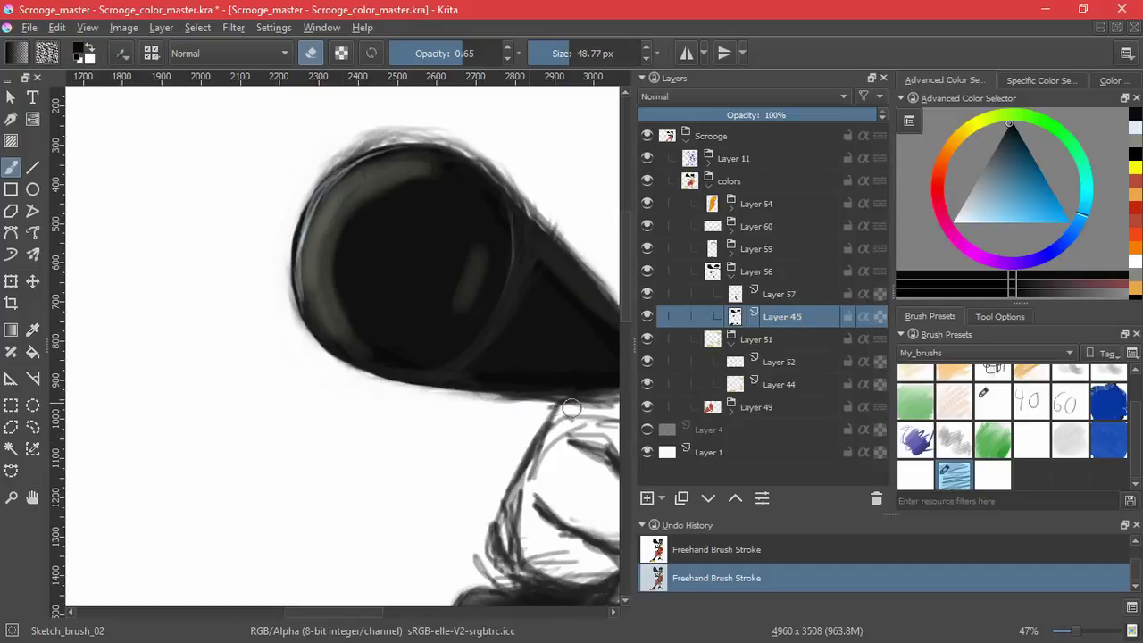
drag(523, 397, 352, 469)
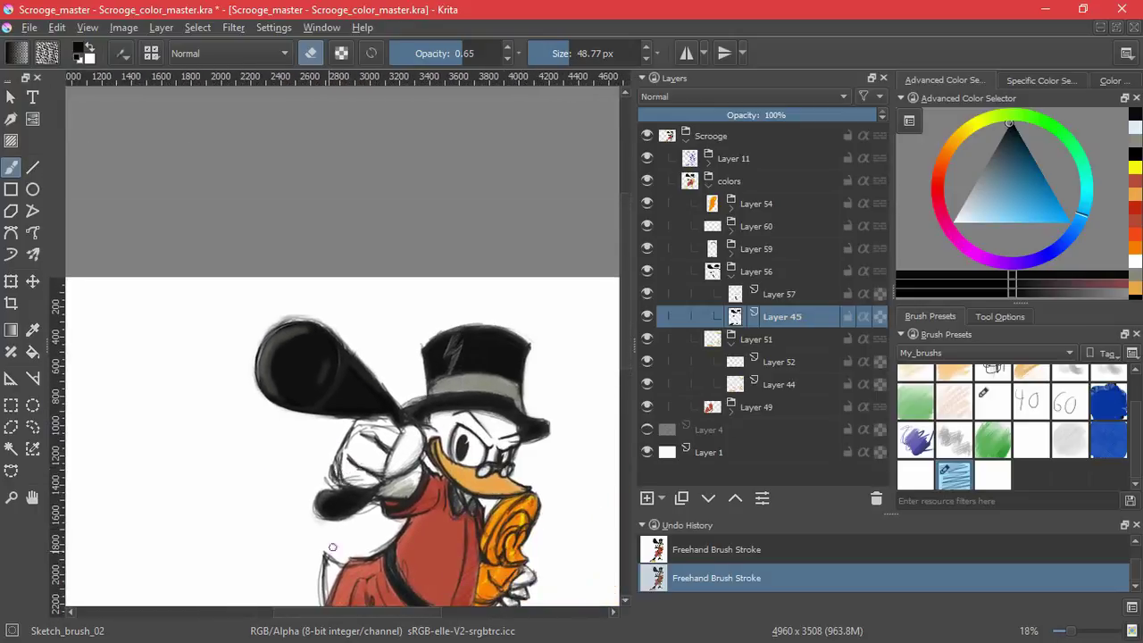
Paint black on Layer 11's transparency mask to hide the loose sketch lines around the cane's round end
click(708, 159)
click(719, 182)
drag(296, 365, 327, 272)
mouse_move(439, 346)
mouse_down()
mouse_move(379, 299)
mouse_move(521, 452)
mouse_move(395, 299)
mouse_up()
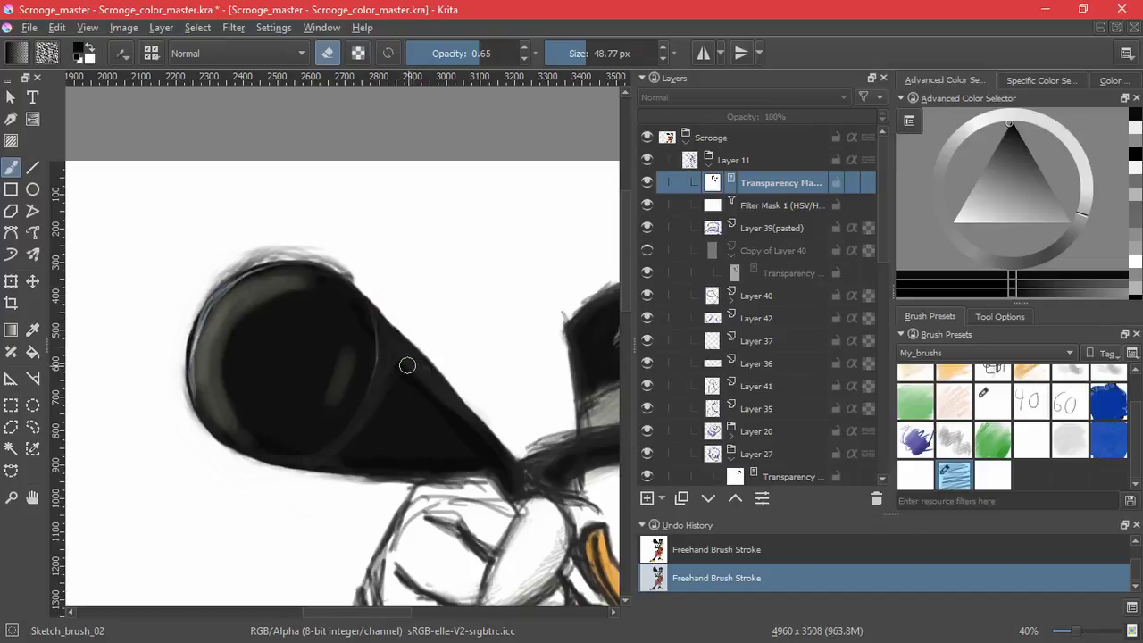
key(x)
key(e)
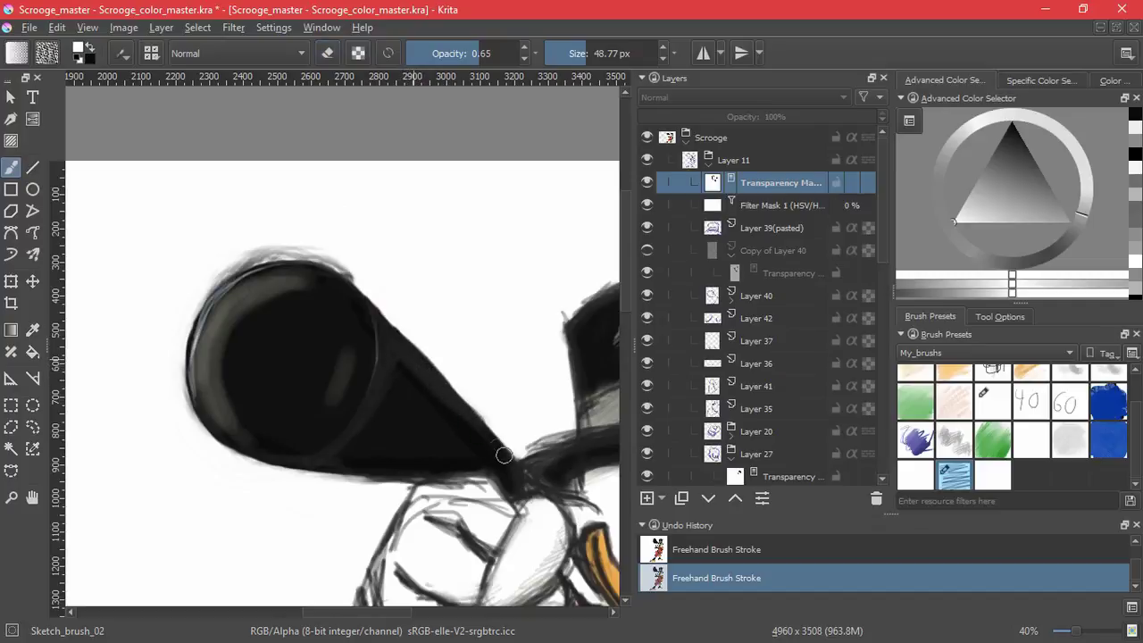
key(x)
mouse_move(343, 241)
mouse_down()
mouse_move(240, 262)
mouse_move(333, 250)
mouse_move(233, 263)
mouse_move(209, 281)
mouse_move(228, 252)
mouse_move(192, 255)
mouse_move(241, 253)
mouse_move(205, 284)
mouse_up()
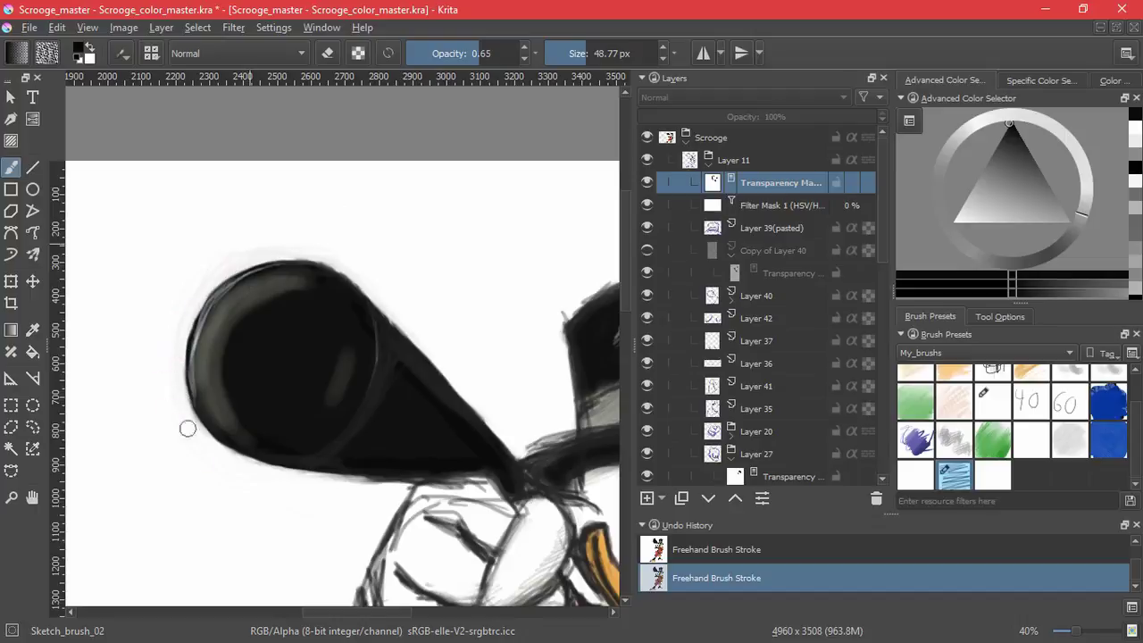
mouse_move(525, 408)
mouse_down()
mouse_move(565, 476)
mouse_move(194, 398)
mouse_up()
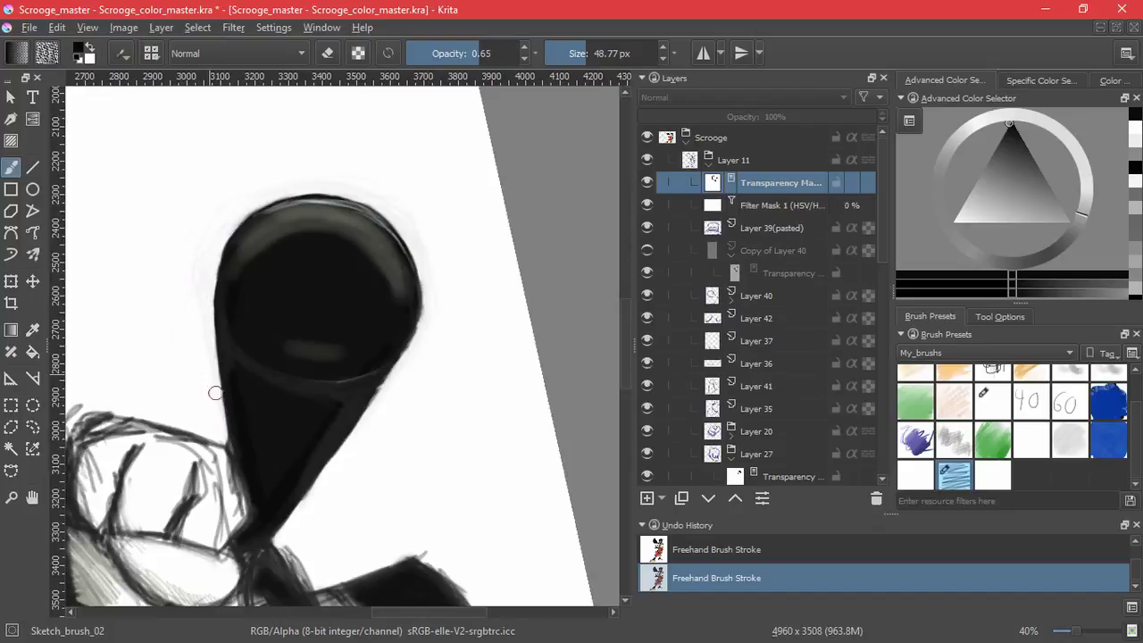
Select Layer 57, darken the cane's lower edge in black and erase the spill beside it
click(710, 165)
click(734, 297)
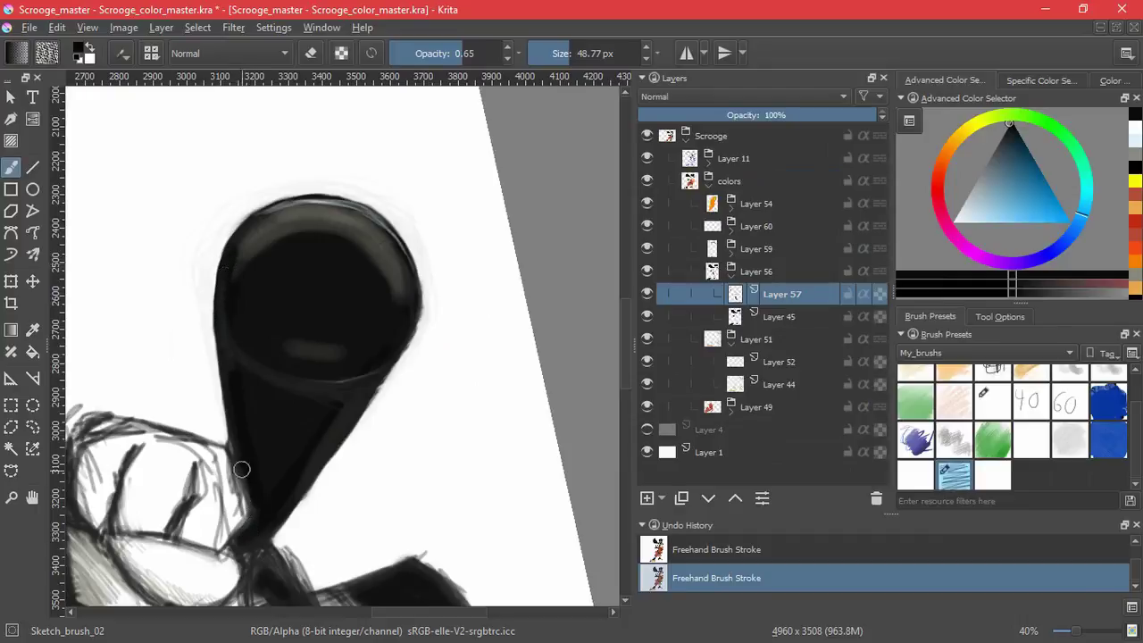
key(e)
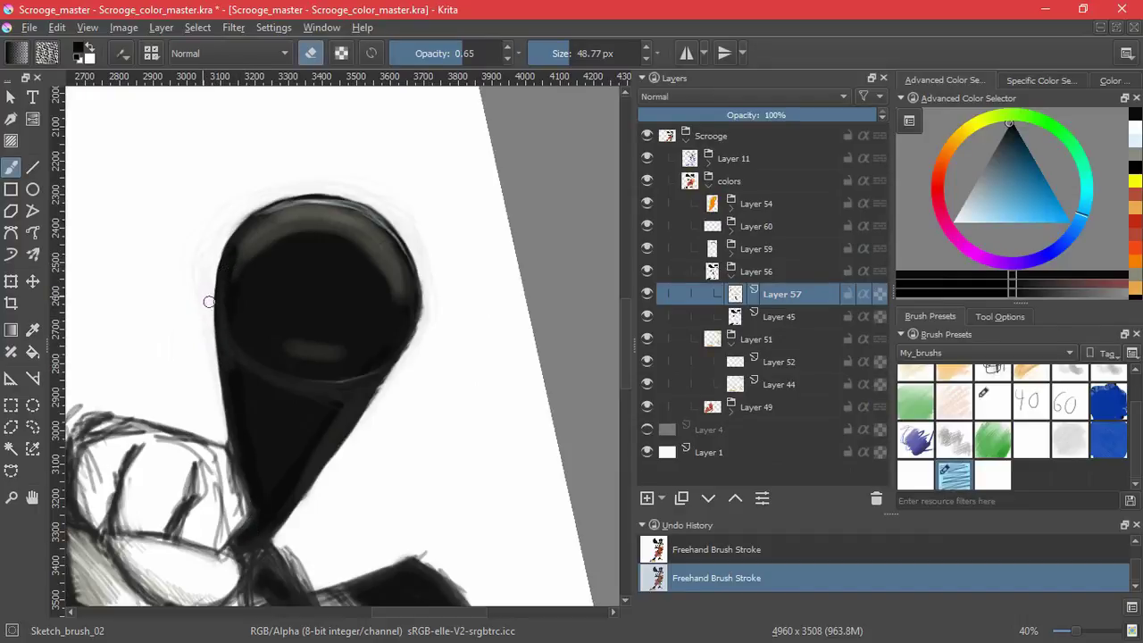
key(5)
drag(503, 332, 380, 460)
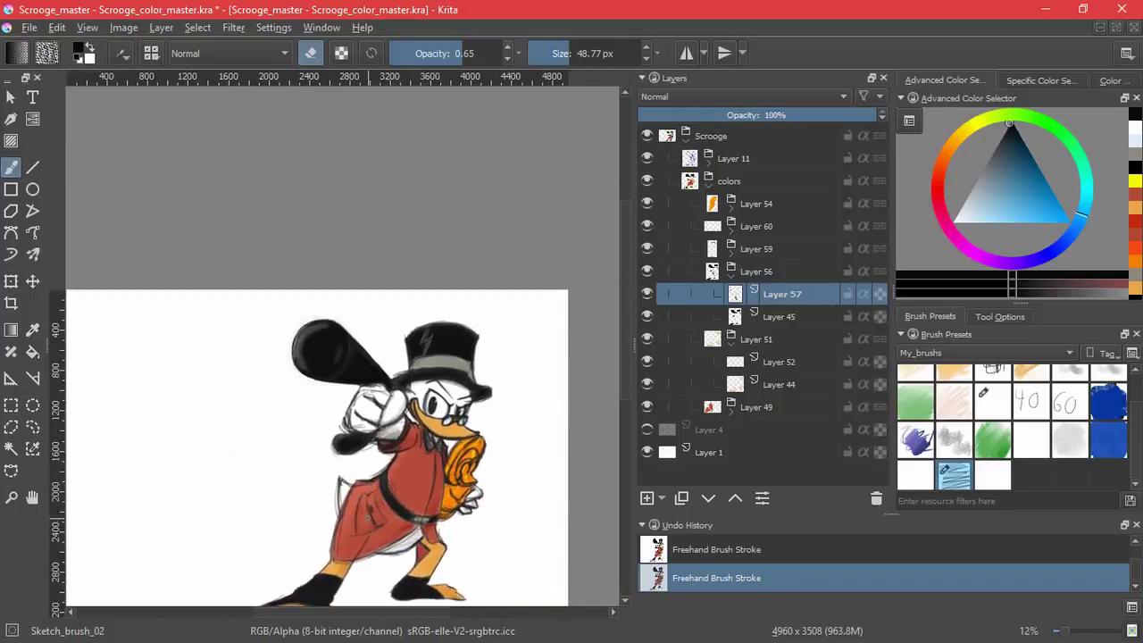
key(2)
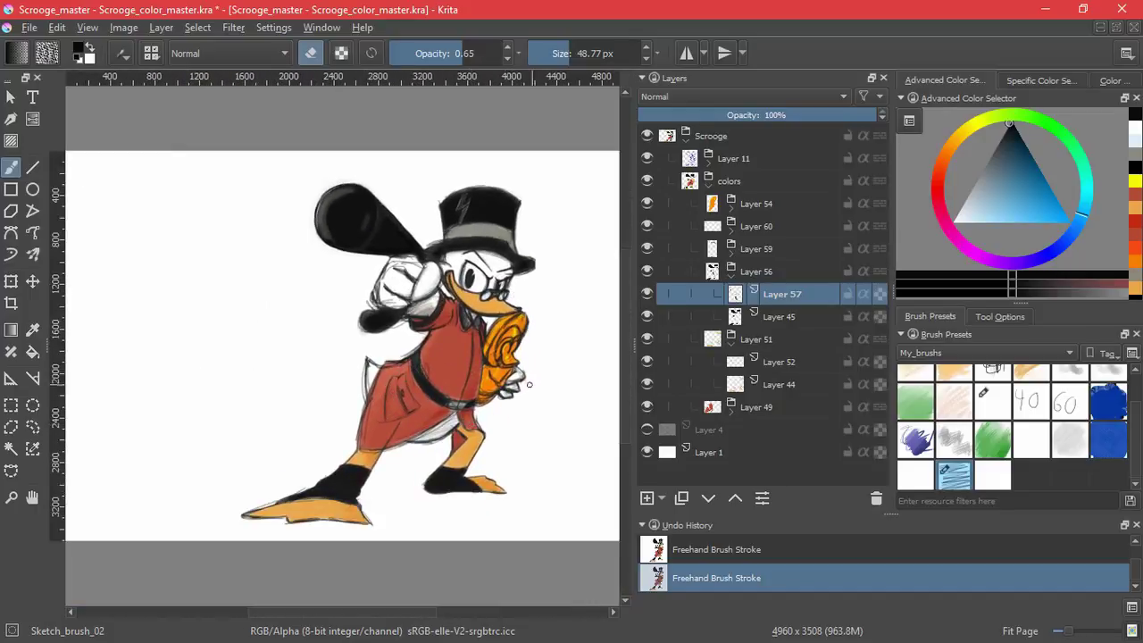